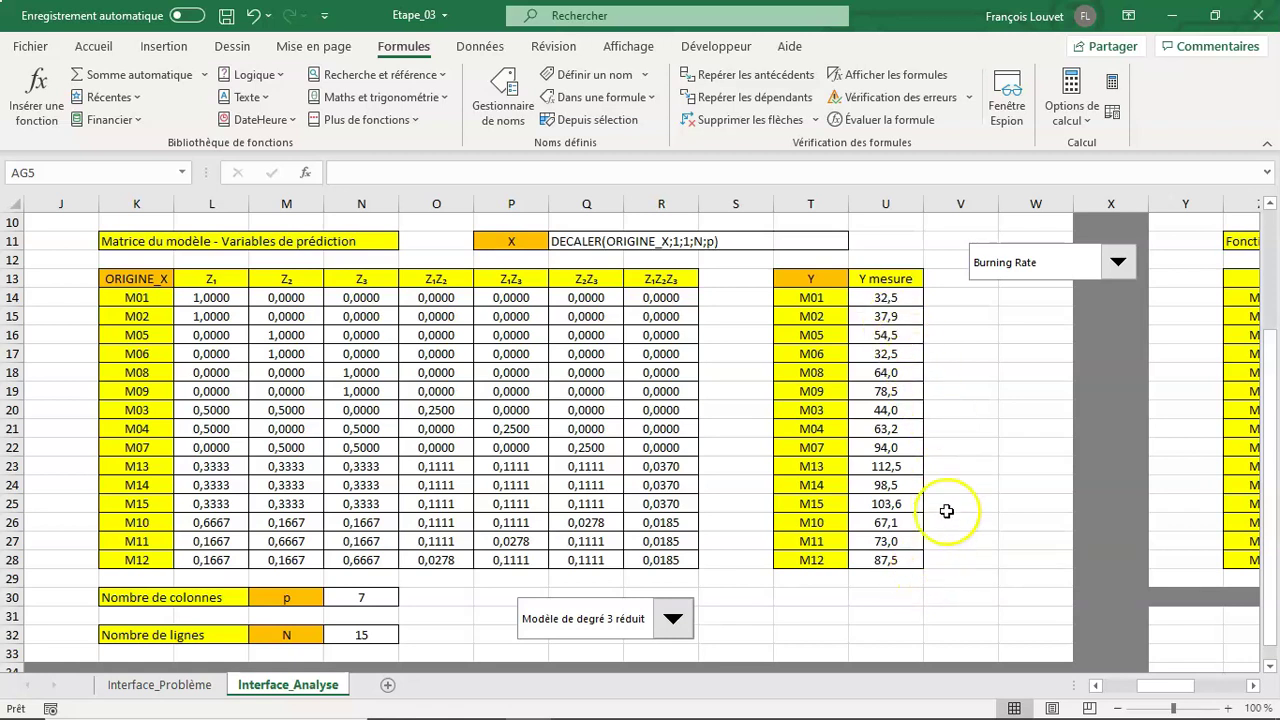
# Pick Std. Dev. of Burning Rate from the response dropdown on Interface_Analyse
pyautogui.click(1112, 270)
pyautogui.click(1075, 296)
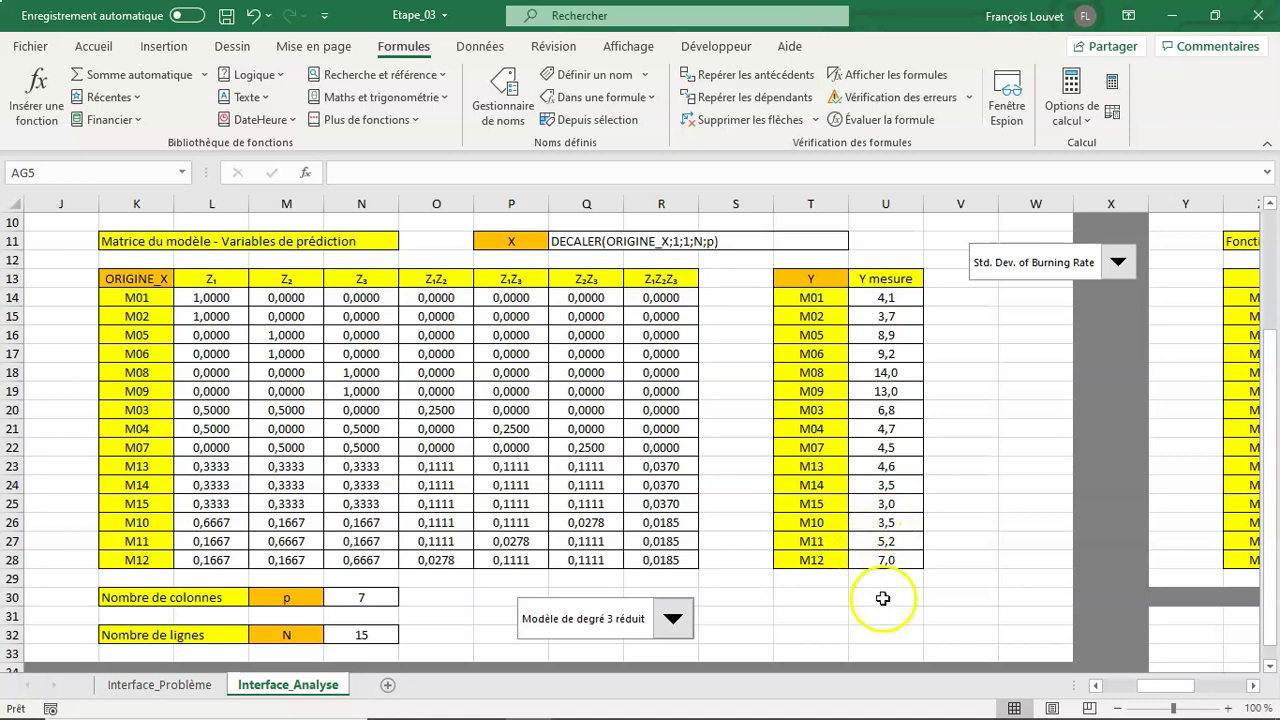
# Enter the array formula {=Y} into AB14:AB28 and save the workbook
pyautogui.click(1252, 686)
pyautogui.moveTo(1252, 686); pyautogui.dragTo(1252, 686)
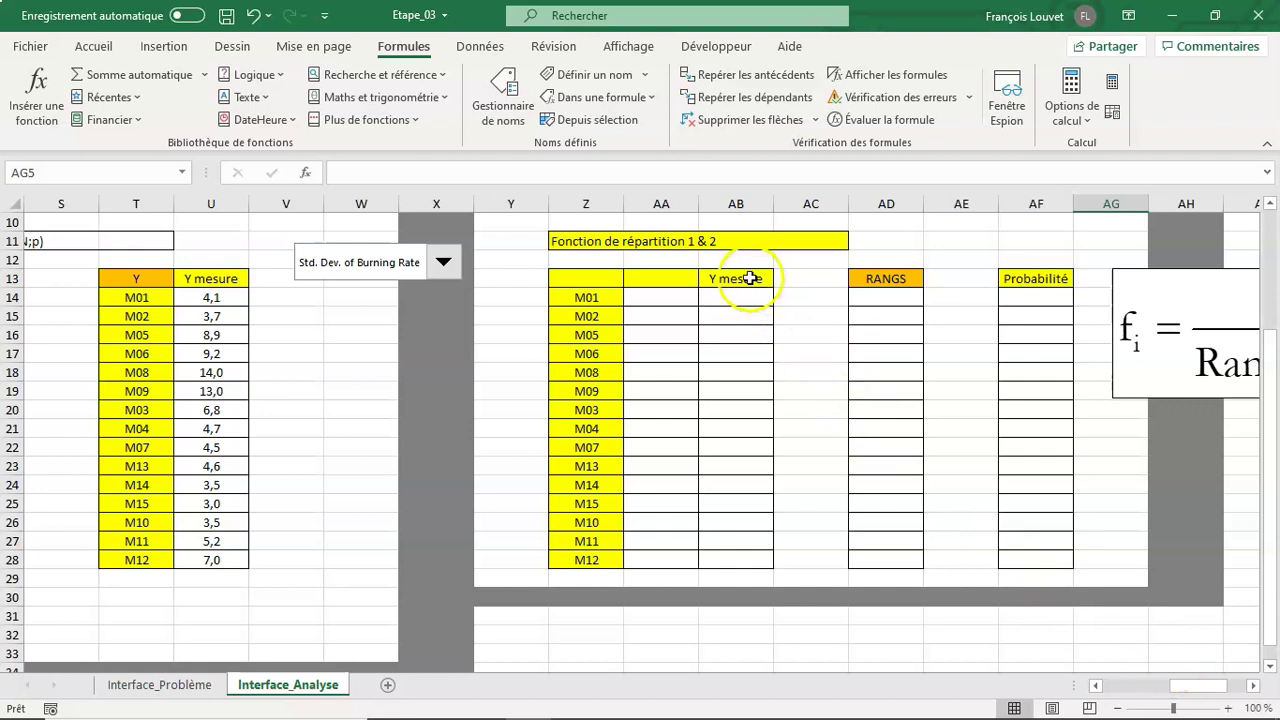
pyautogui.moveTo(746, 297); pyautogui.dragTo(751, 521)
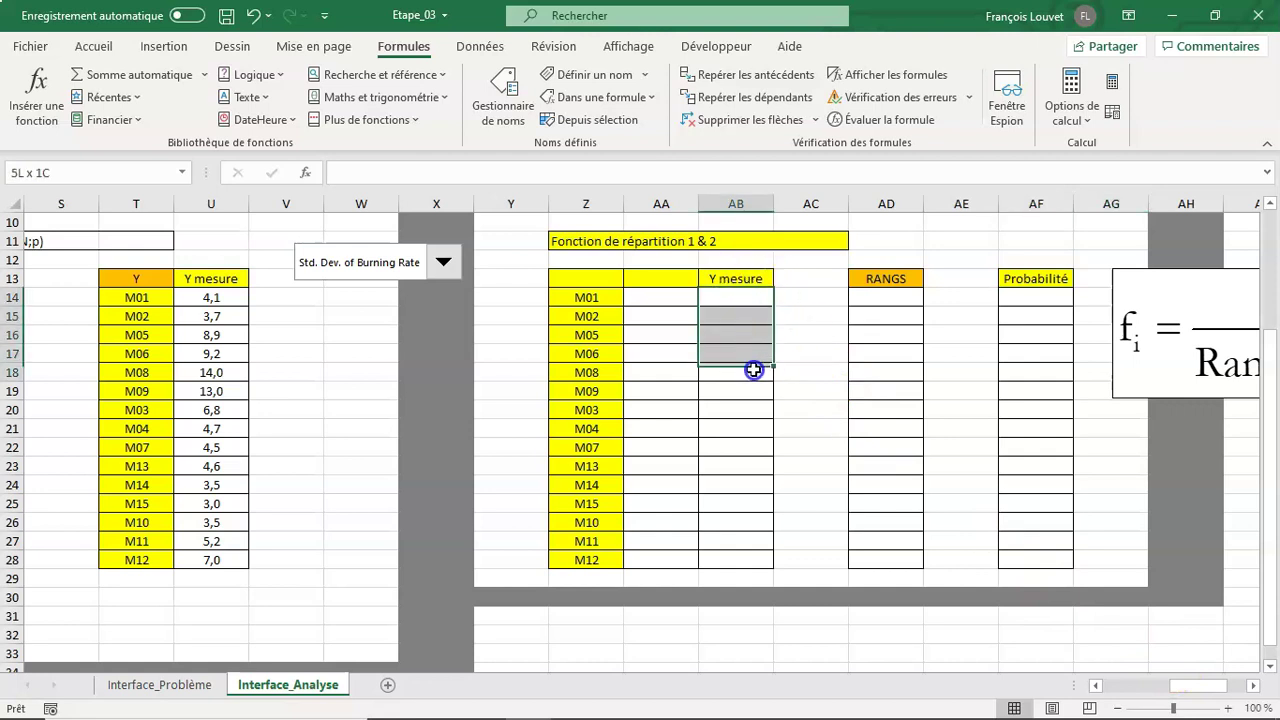
pyautogui.moveTo(751, 521); pyautogui.dragTo(755, 559)
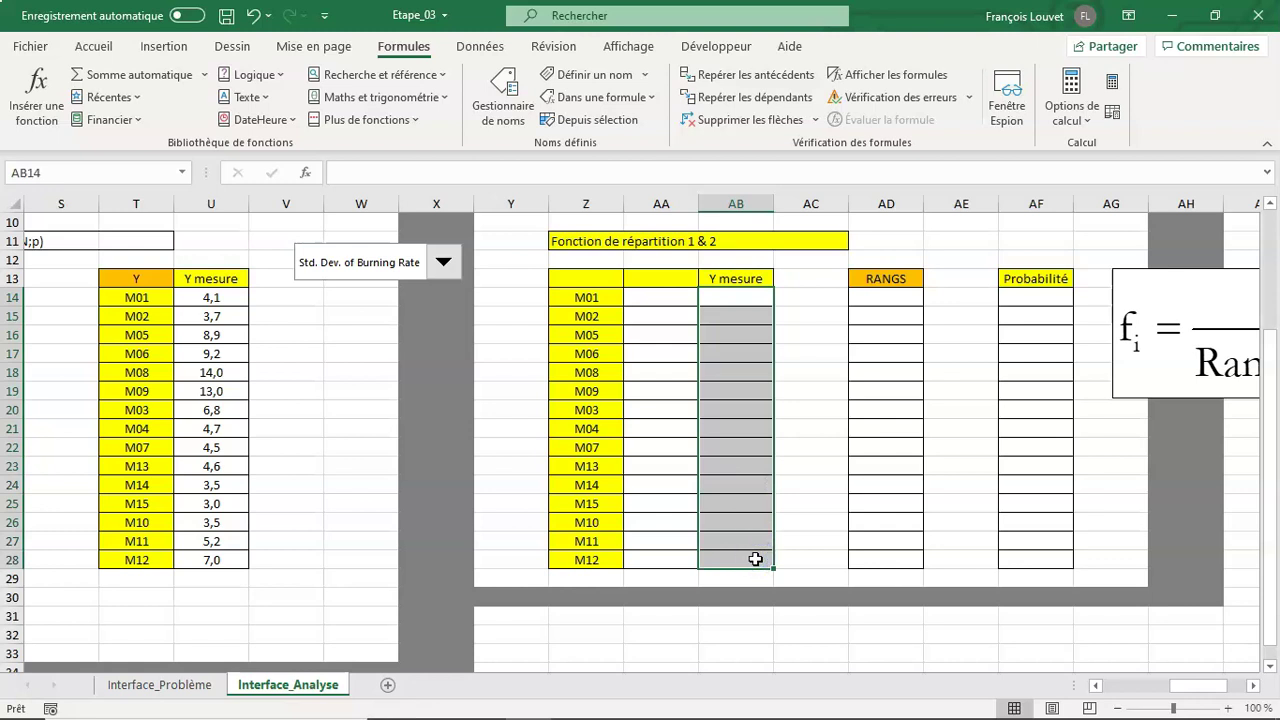
pyautogui.write('=')
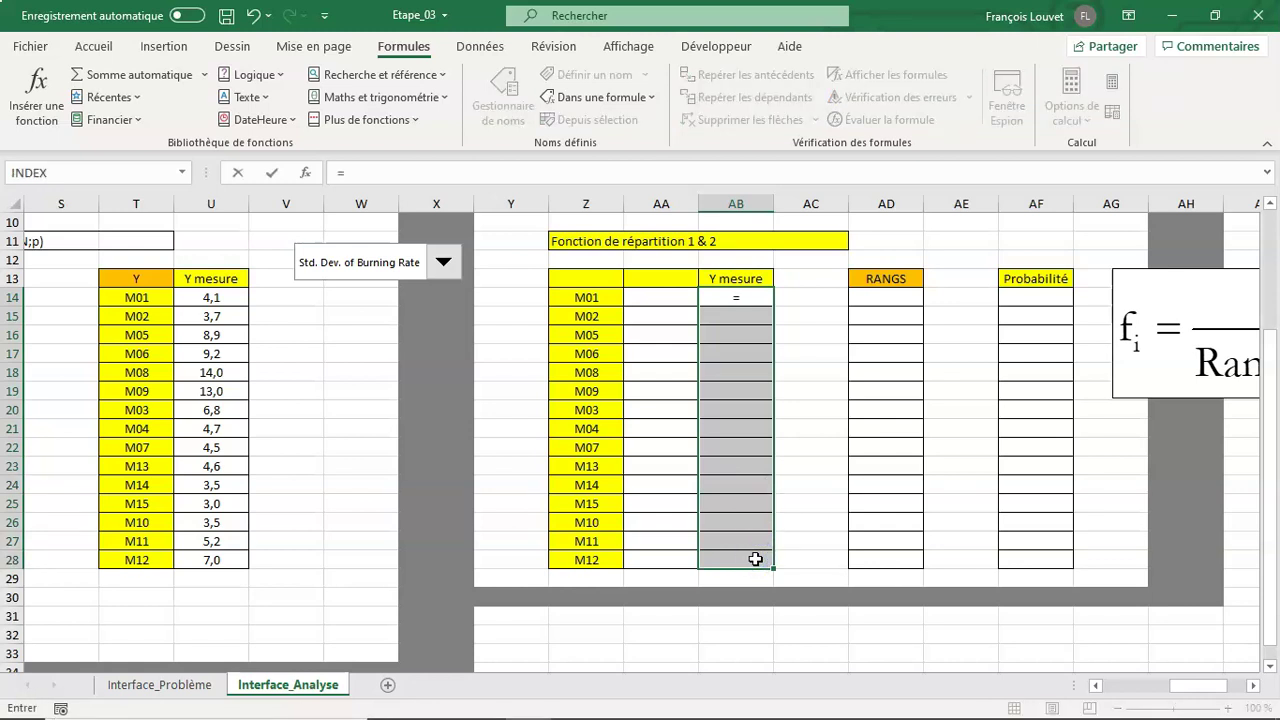
pyautogui.write('Y')
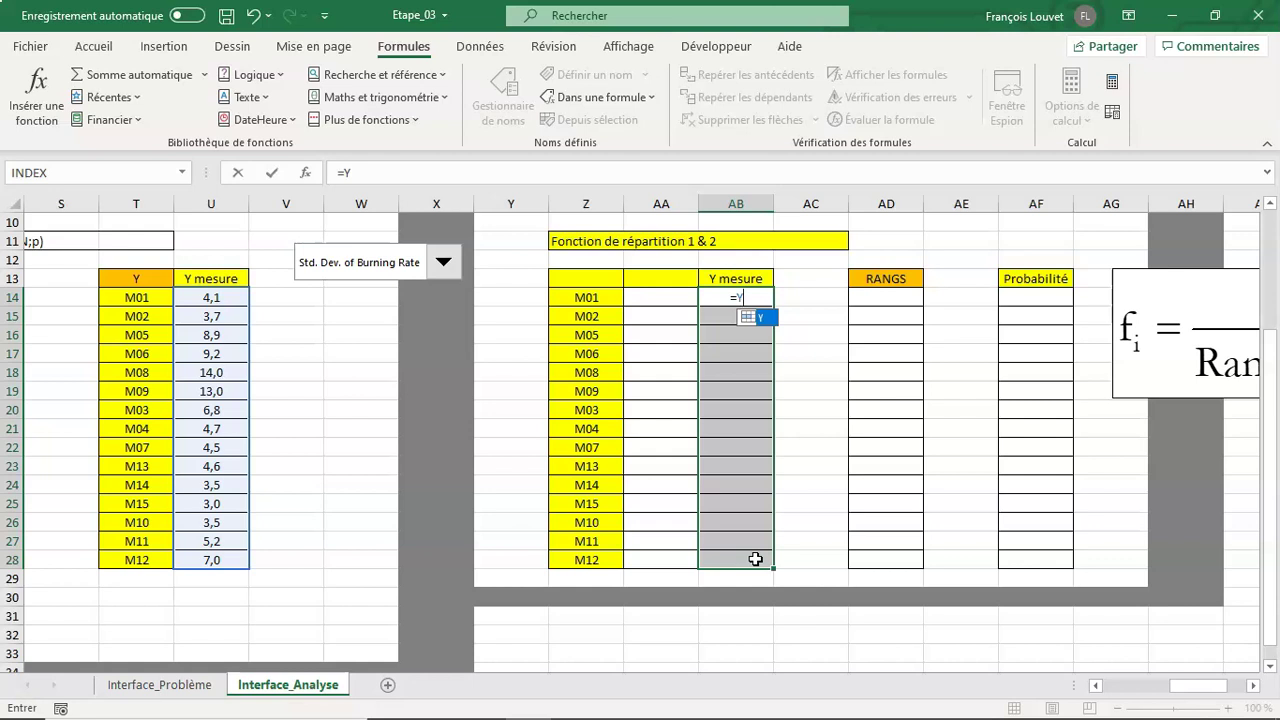
pyautogui.hotkey('ctrl', 'shift', 'Return')
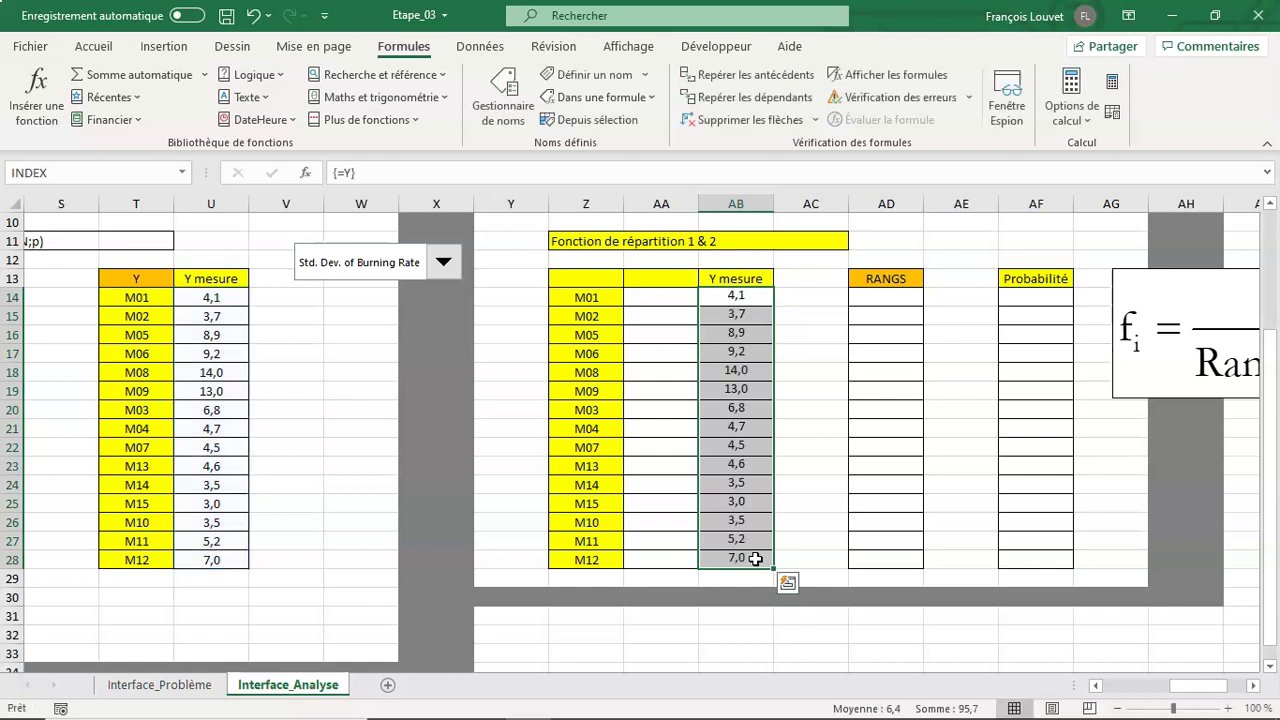
pyautogui.click(227, 16)
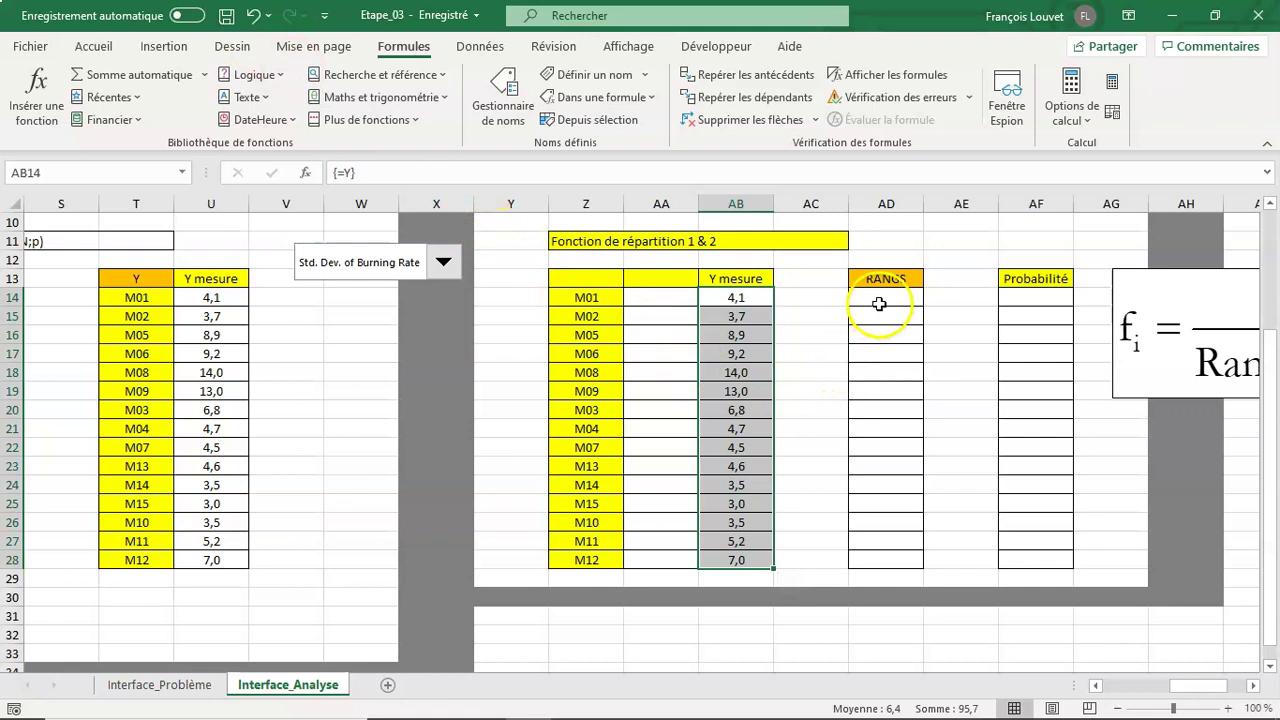
pyautogui.click(1256, 686)
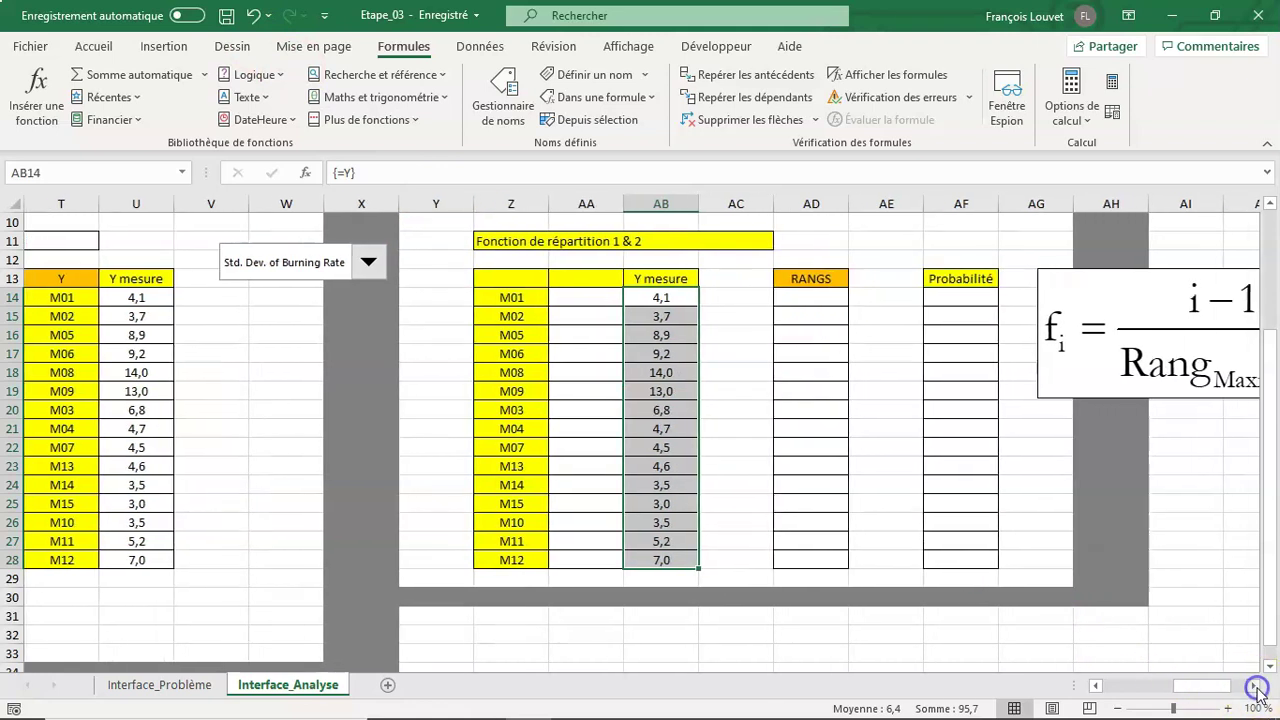
pyautogui.click(1256, 686)
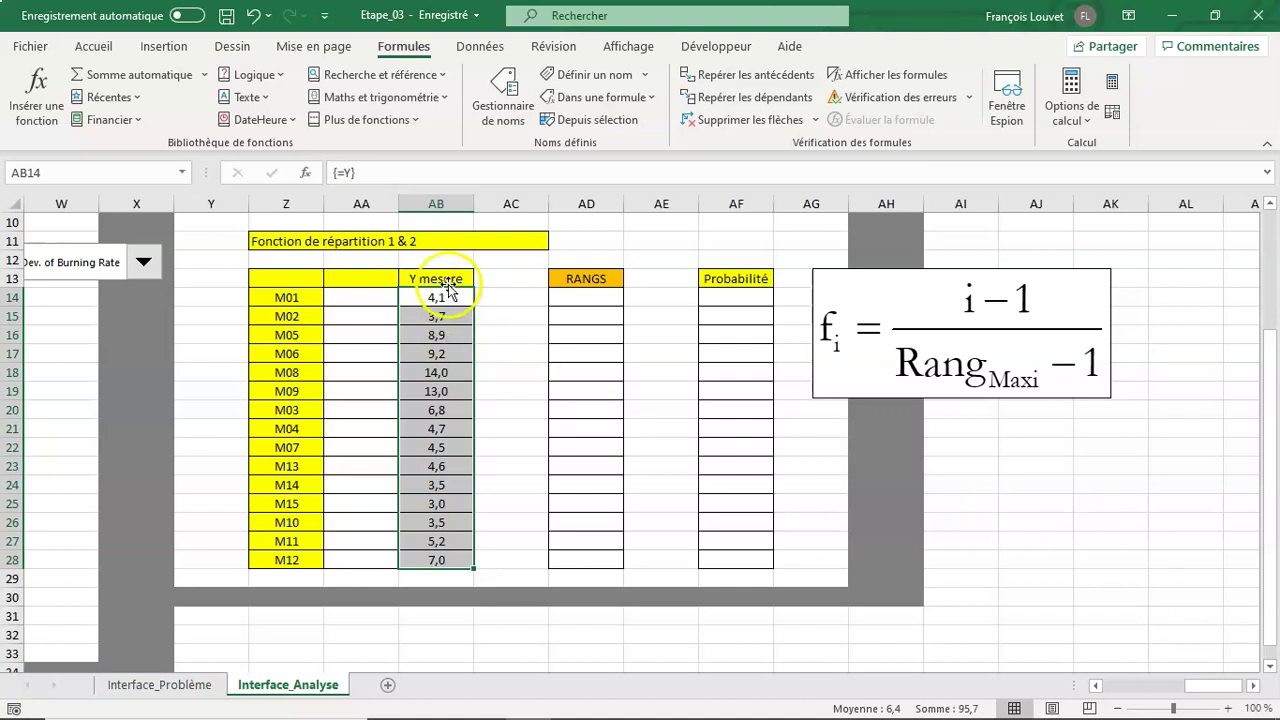
pyautogui.click(568, 301)
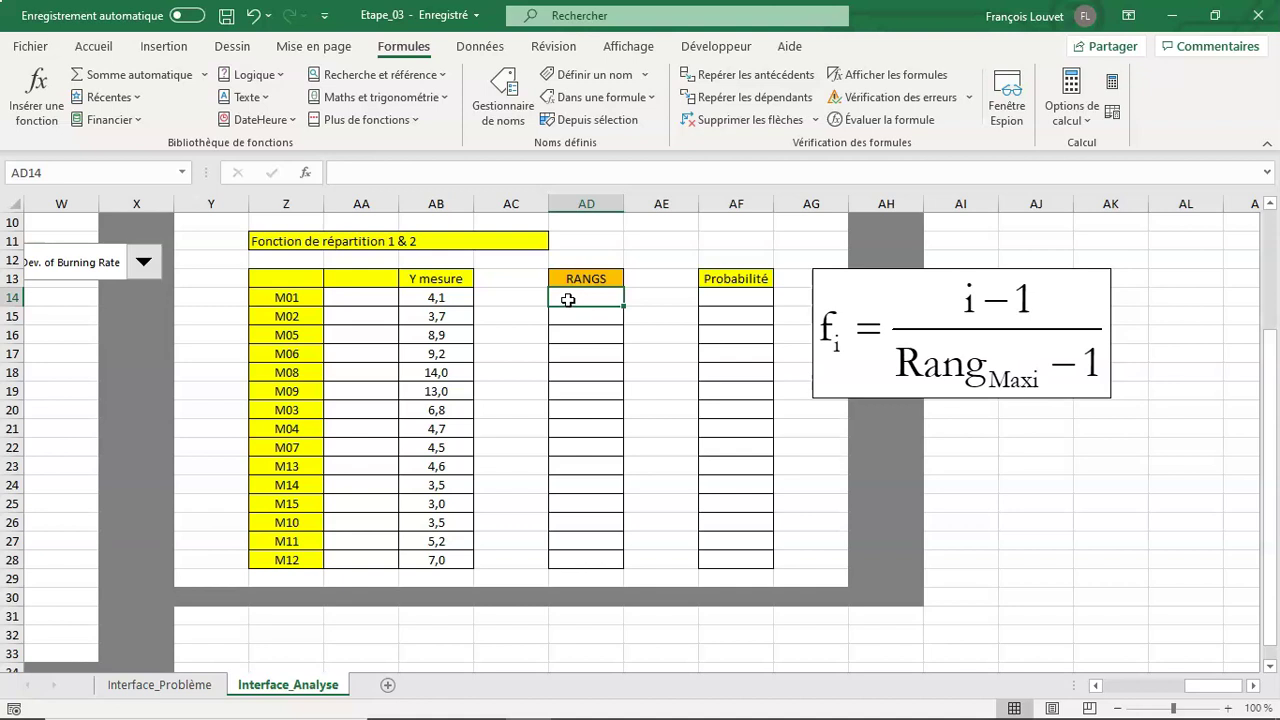
pyautogui.click(577, 302)
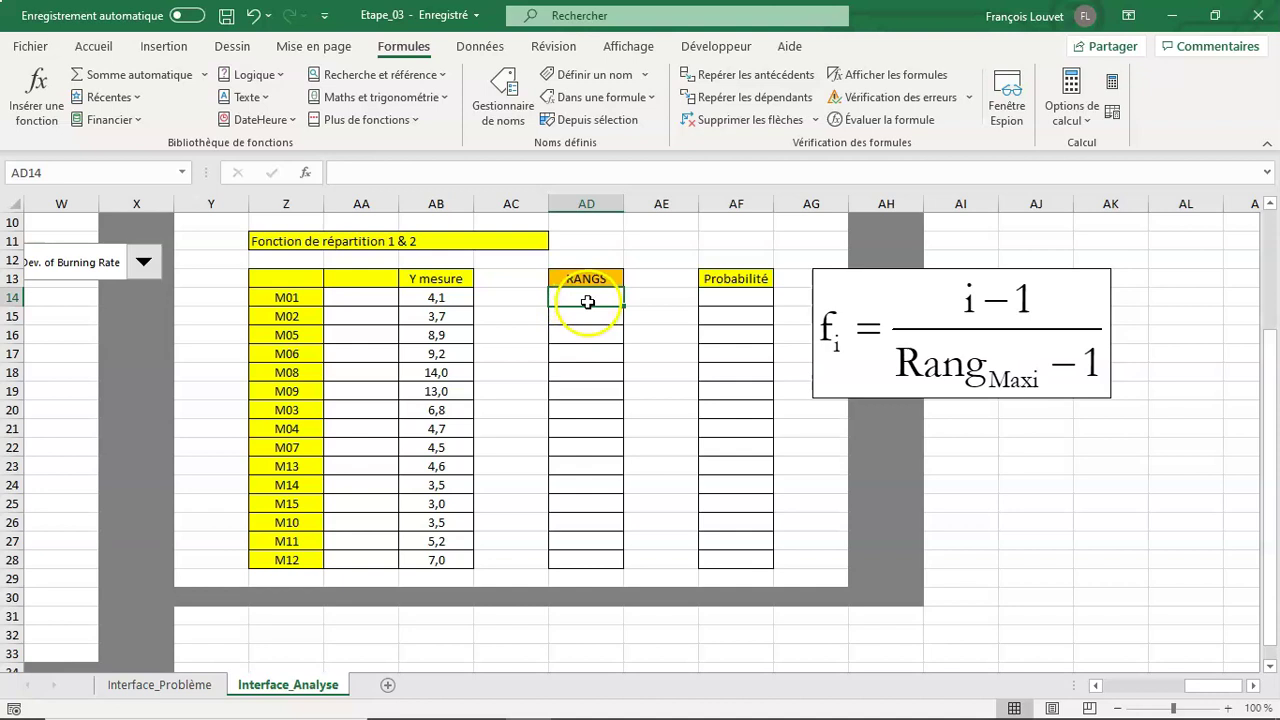
pyautogui.click(478, 298)
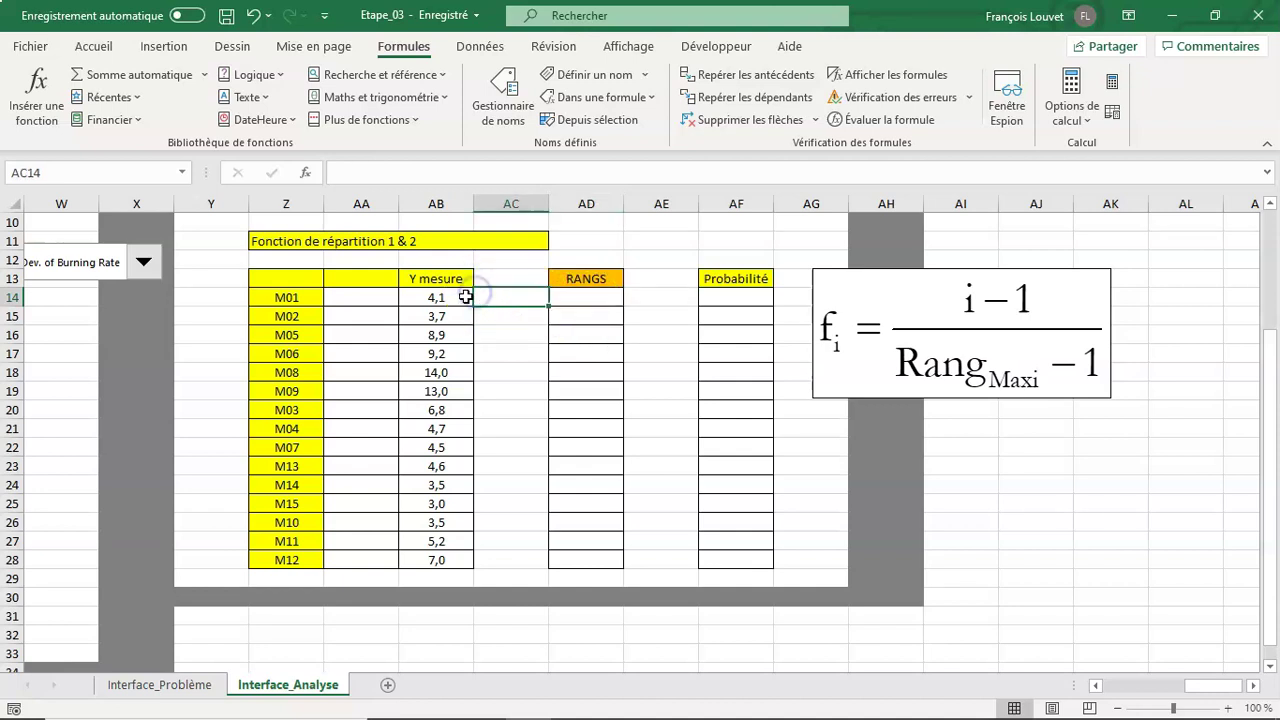
pyautogui.click(459, 297)
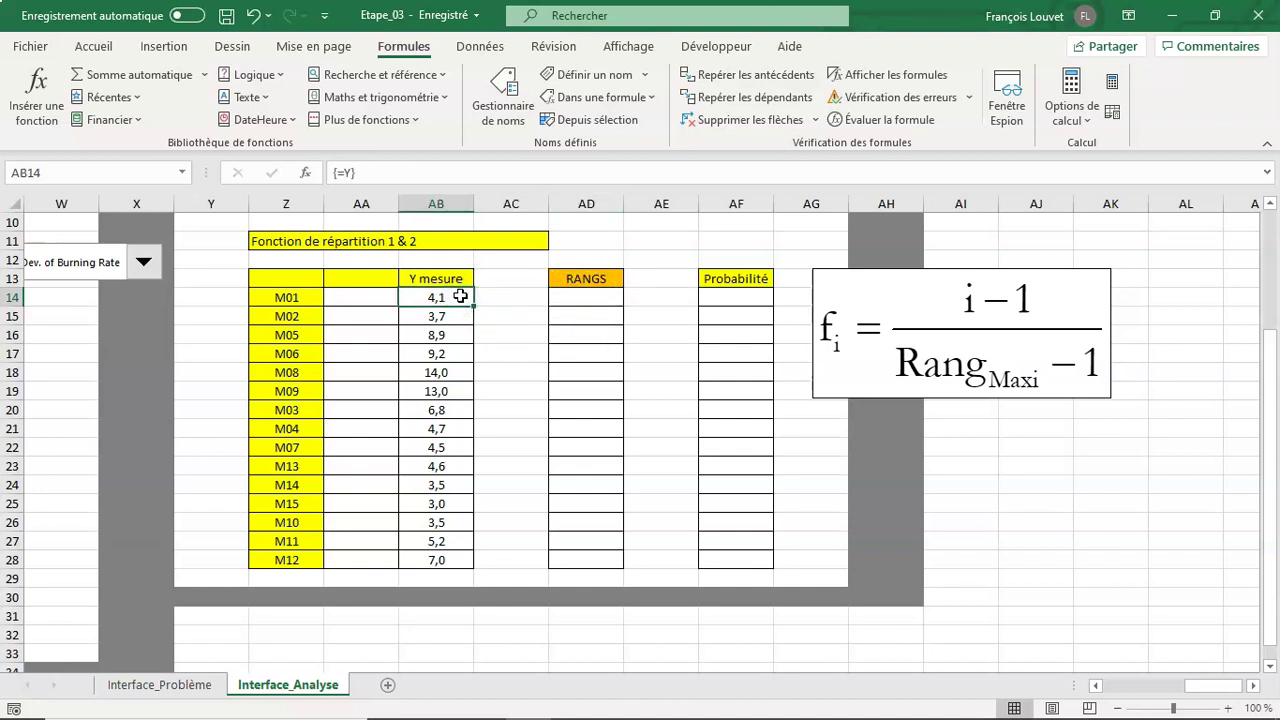
pyautogui.click(583, 305)
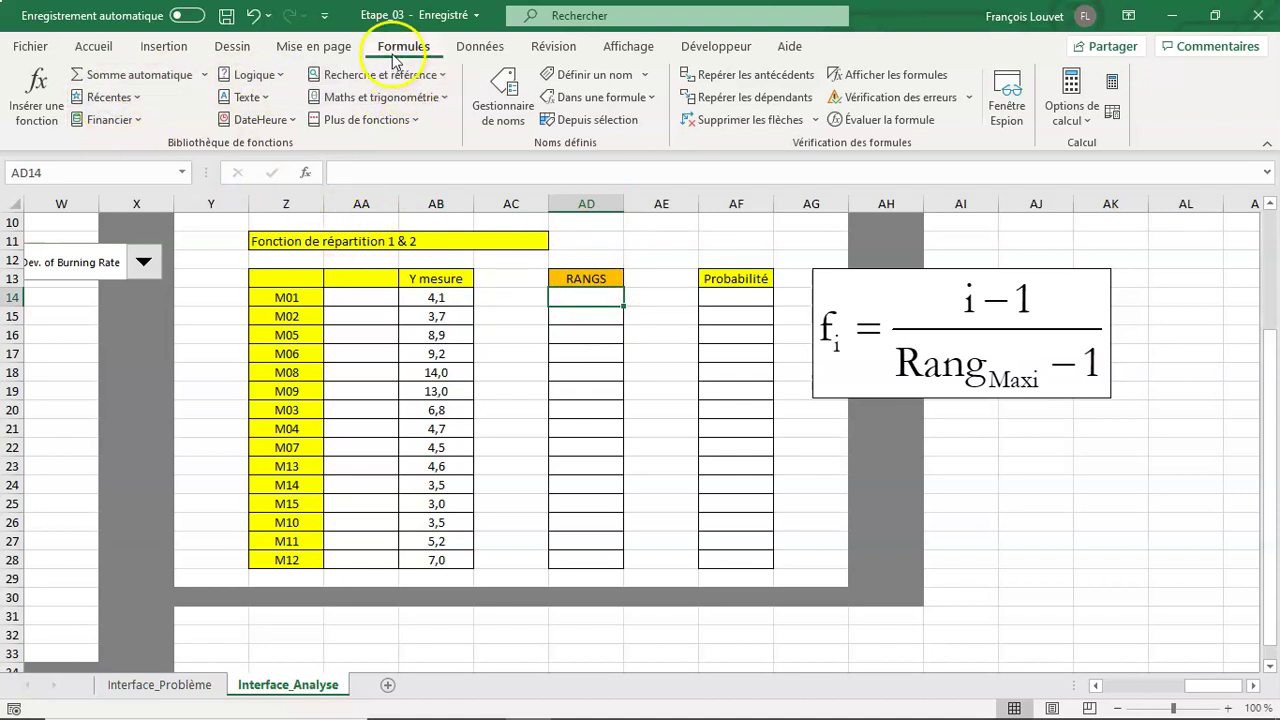
# Enter =EQUATION.RANG(AB14;Y;1) in AD14 through the function wizard, giving rank 5
pyautogui.click(42, 92)
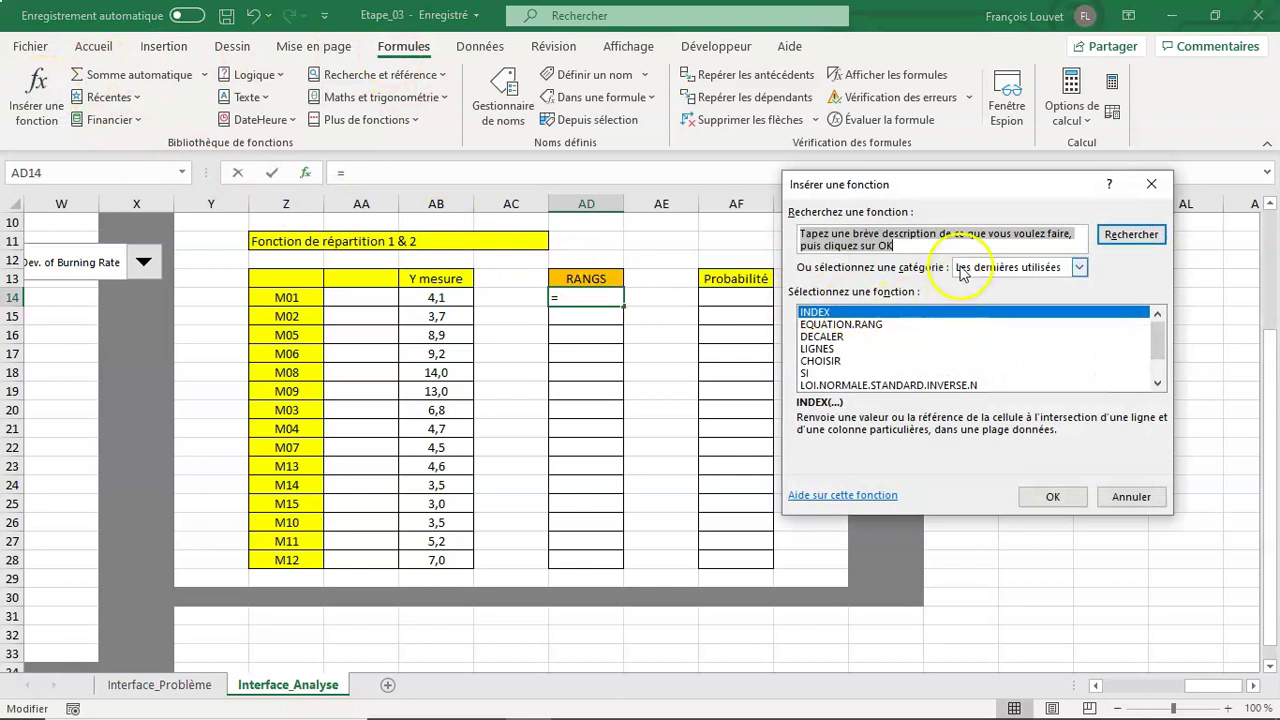
pyautogui.click(962, 267)
pyautogui.click(970, 298)
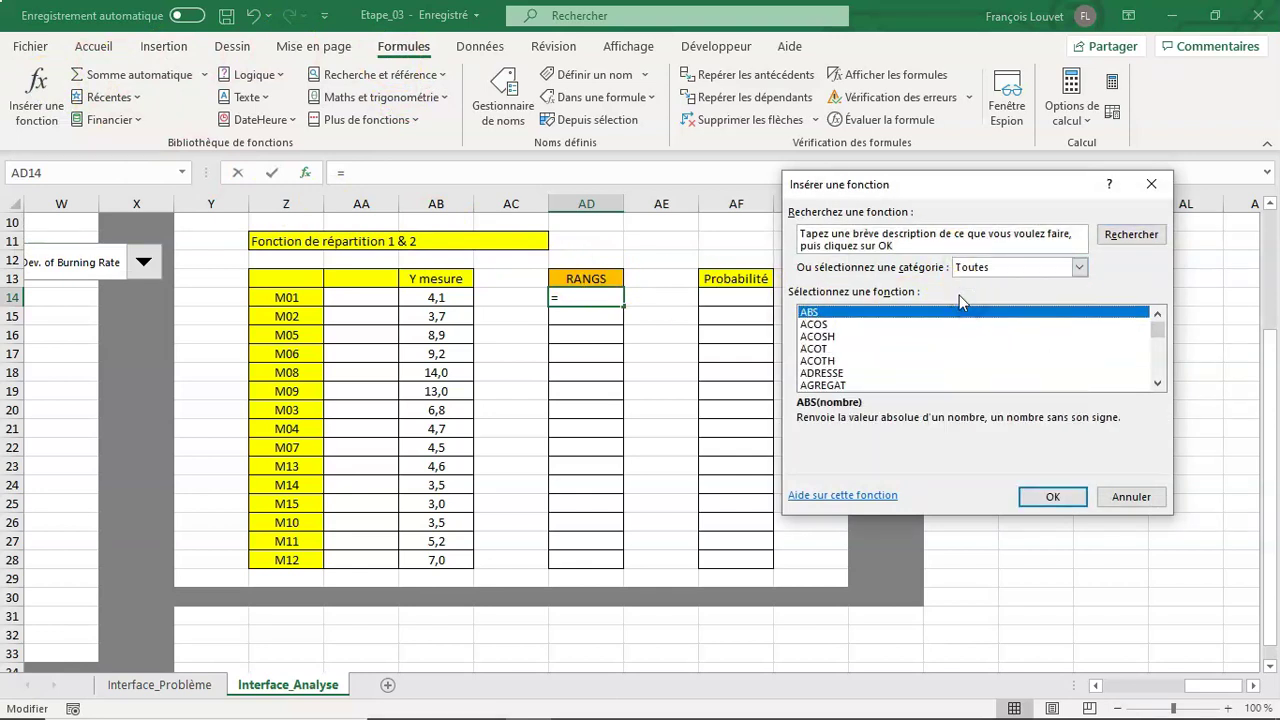
pyautogui.write('eq')
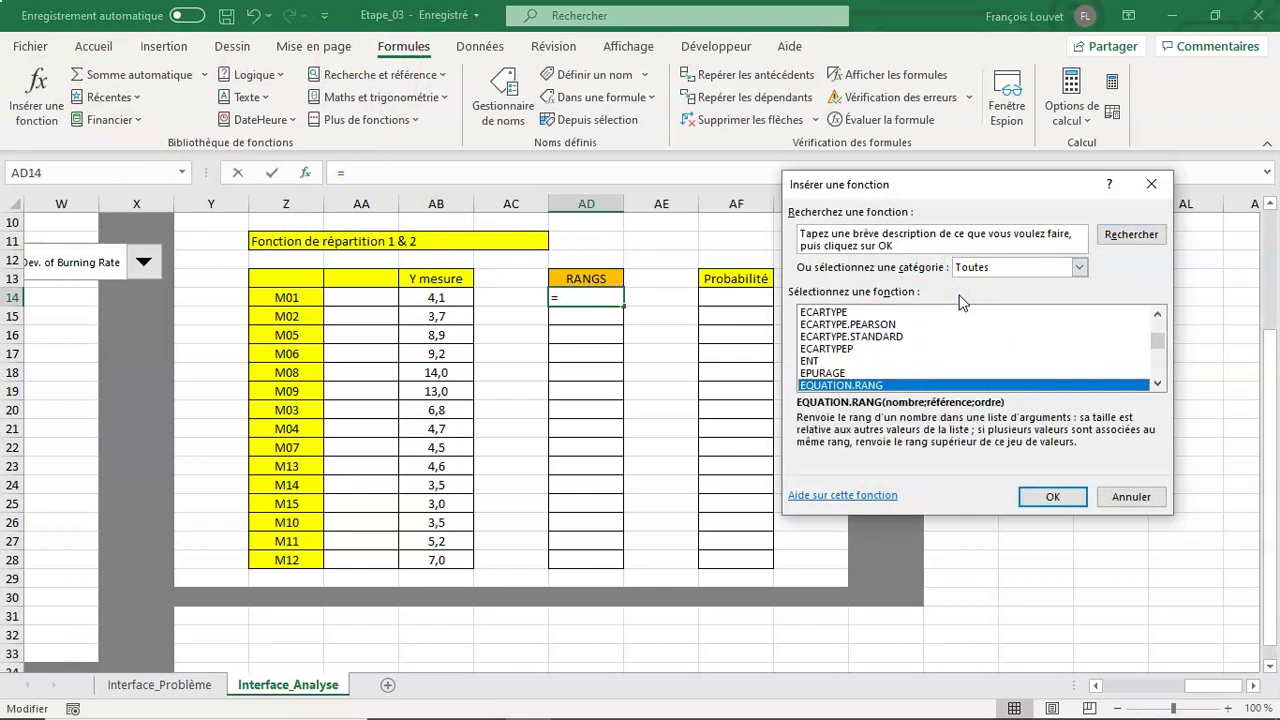
pyautogui.click(1058, 494)
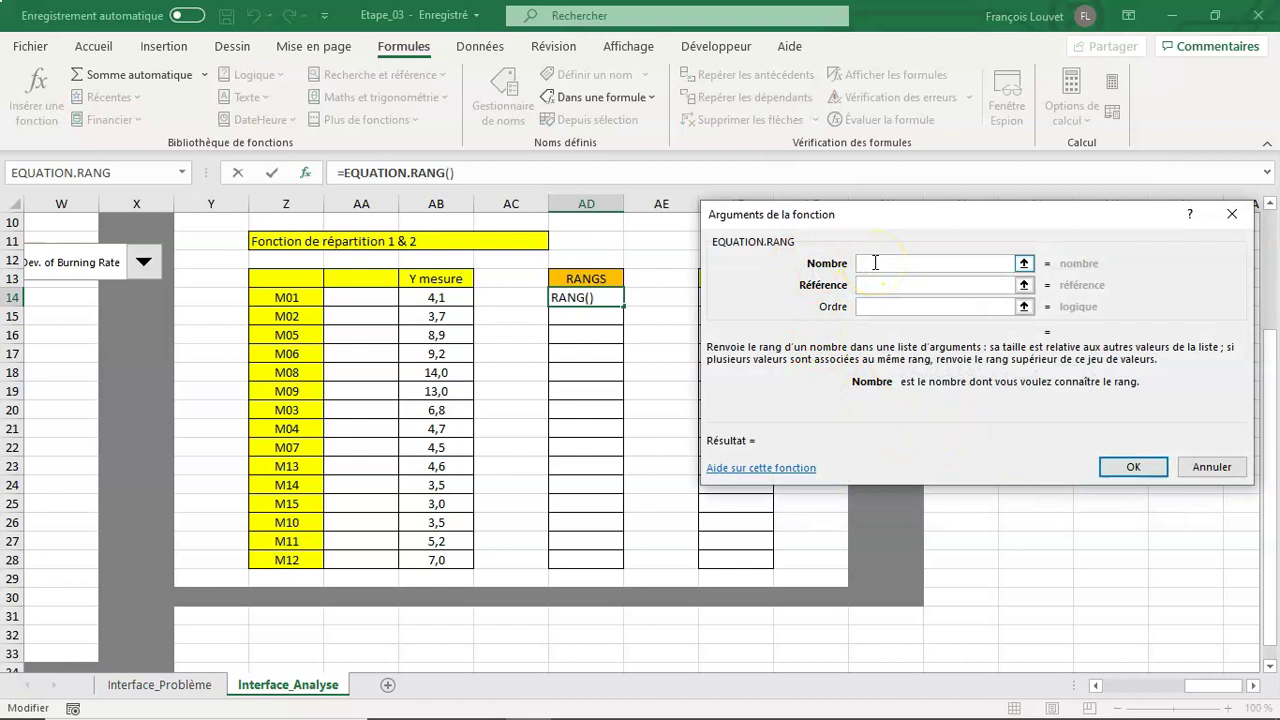
pyautogui.click(434, 297)
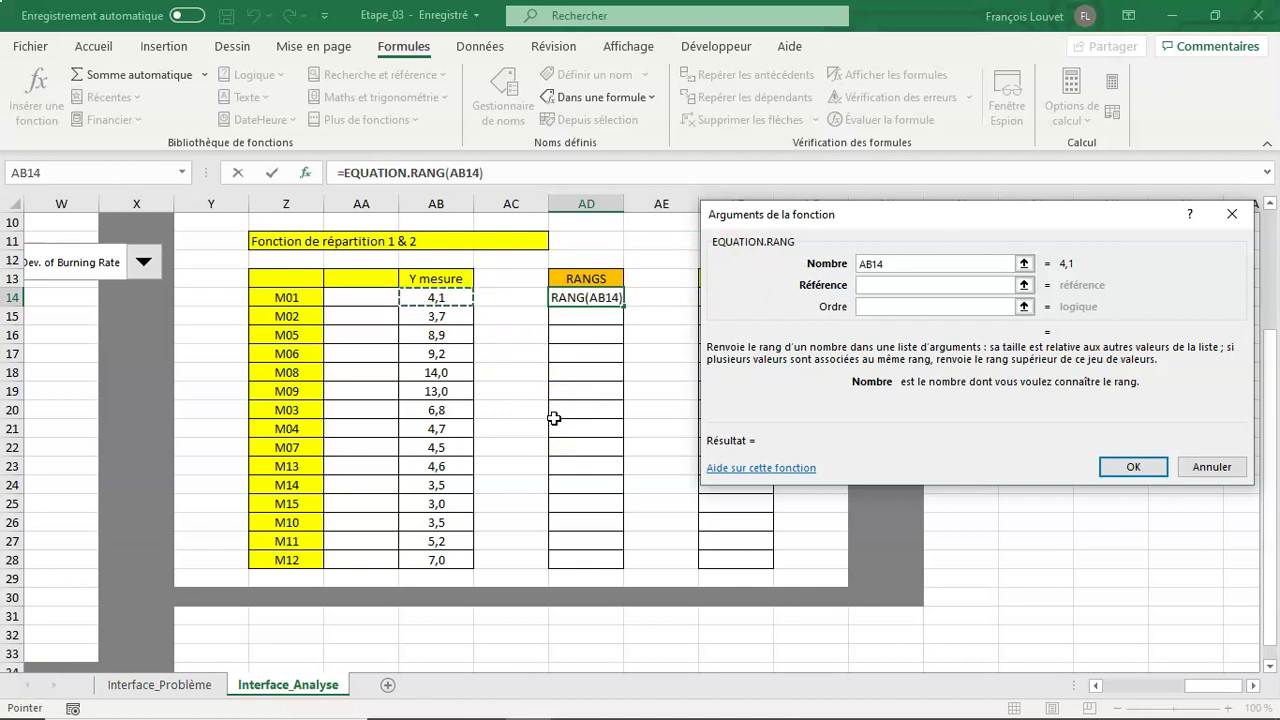
pyautogui.click(866, 286)
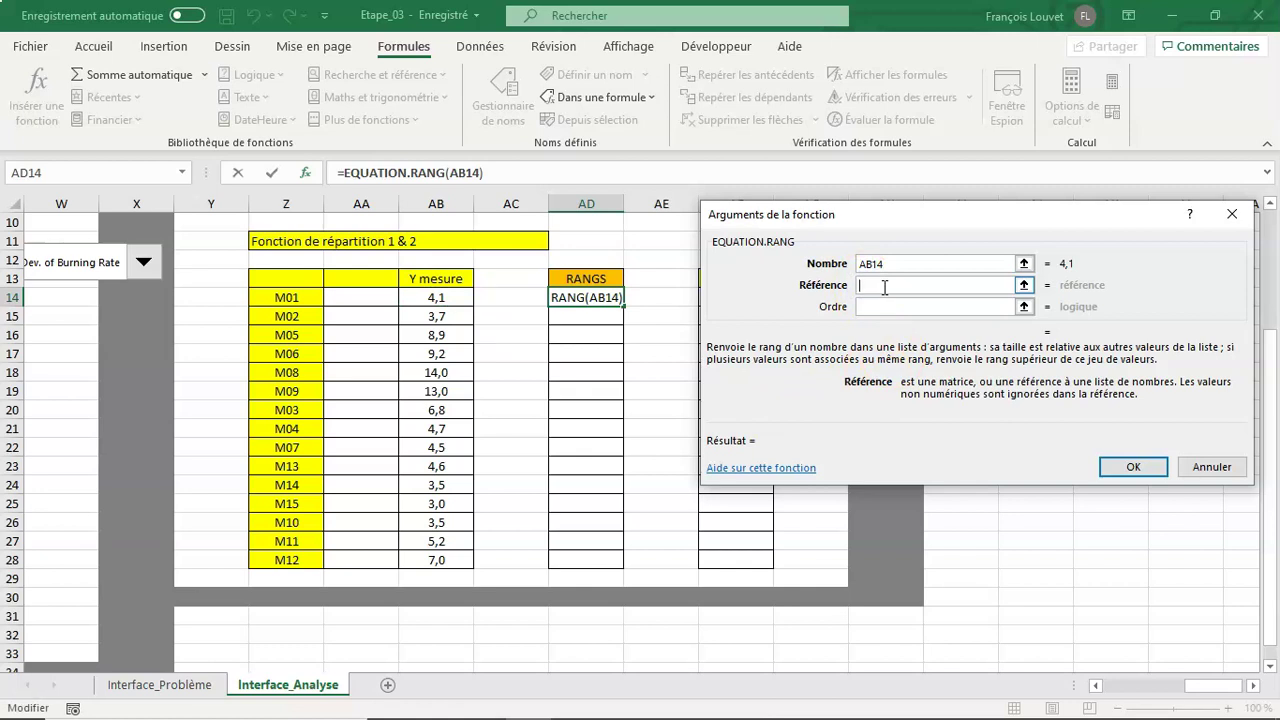
pyautogui.write('Y')
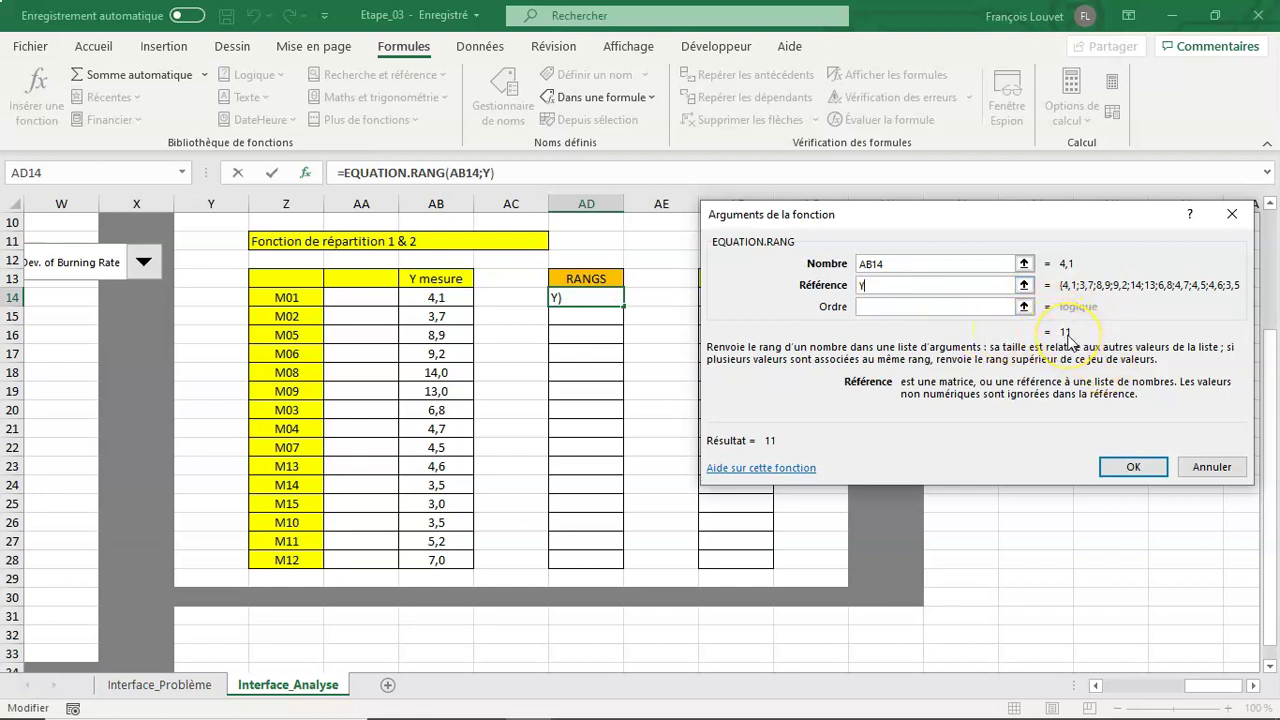
pyautogui.click(964, 305)
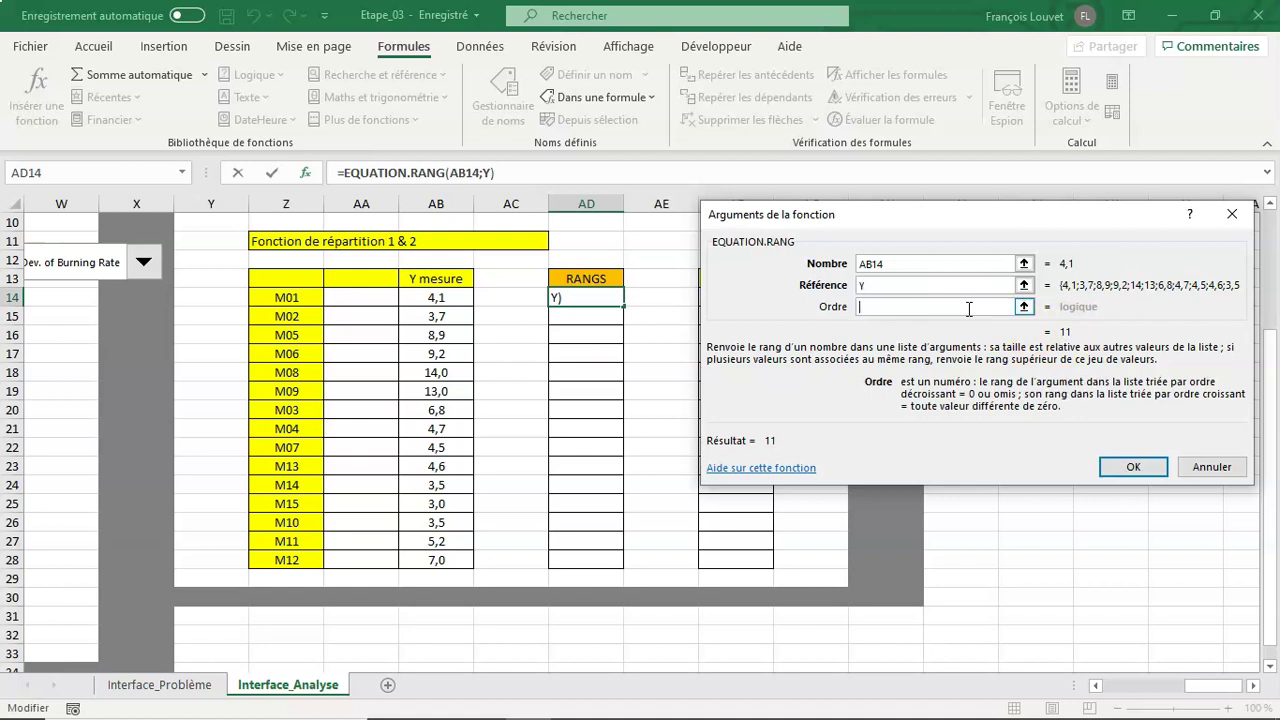
pyautogui.write('1')
pyautogui.press('Return')
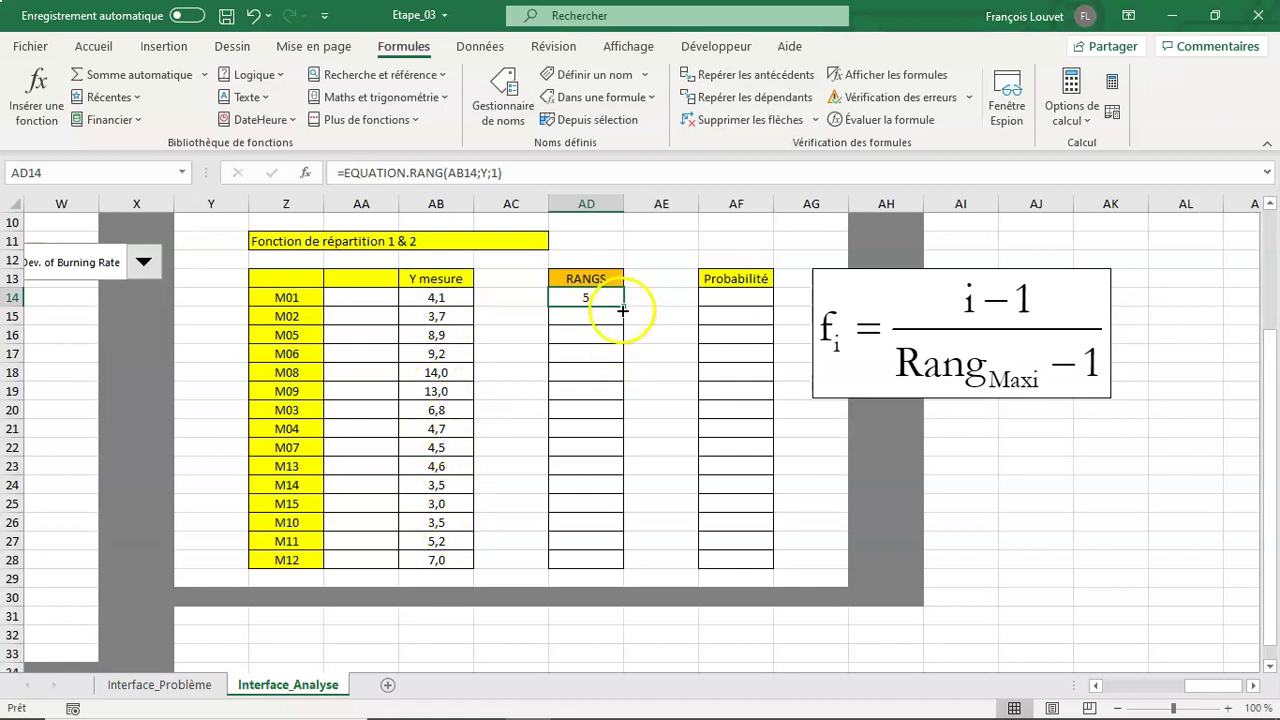
# Fill the rank formula down to AD28 and check the M15 and tied M10 ranks
pyautogui.moveTo(621, 305)
pyautogui.mouseDown()
pyautogui.moveTo(610, 417)
pyautogui.moveTo(623, 566)
pyautogui.mouseUp()
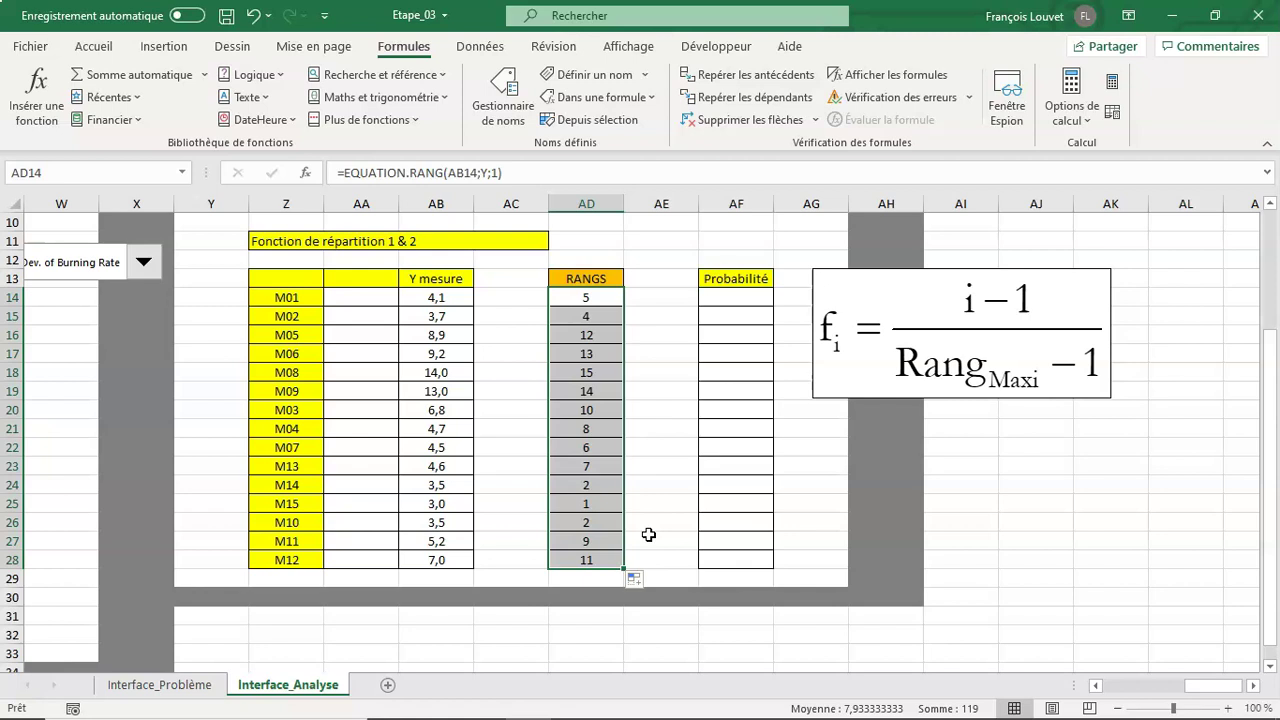
pyautogui.click(588, 505)
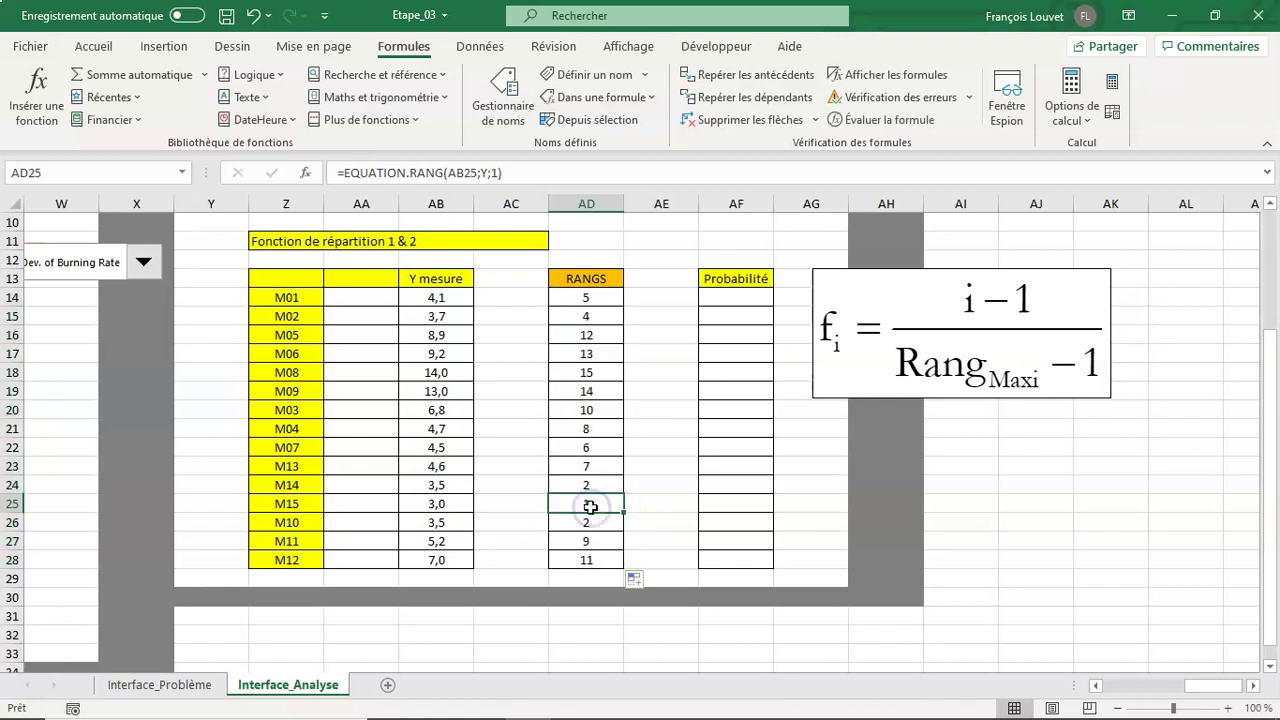
pyautogui.click(452, 506)
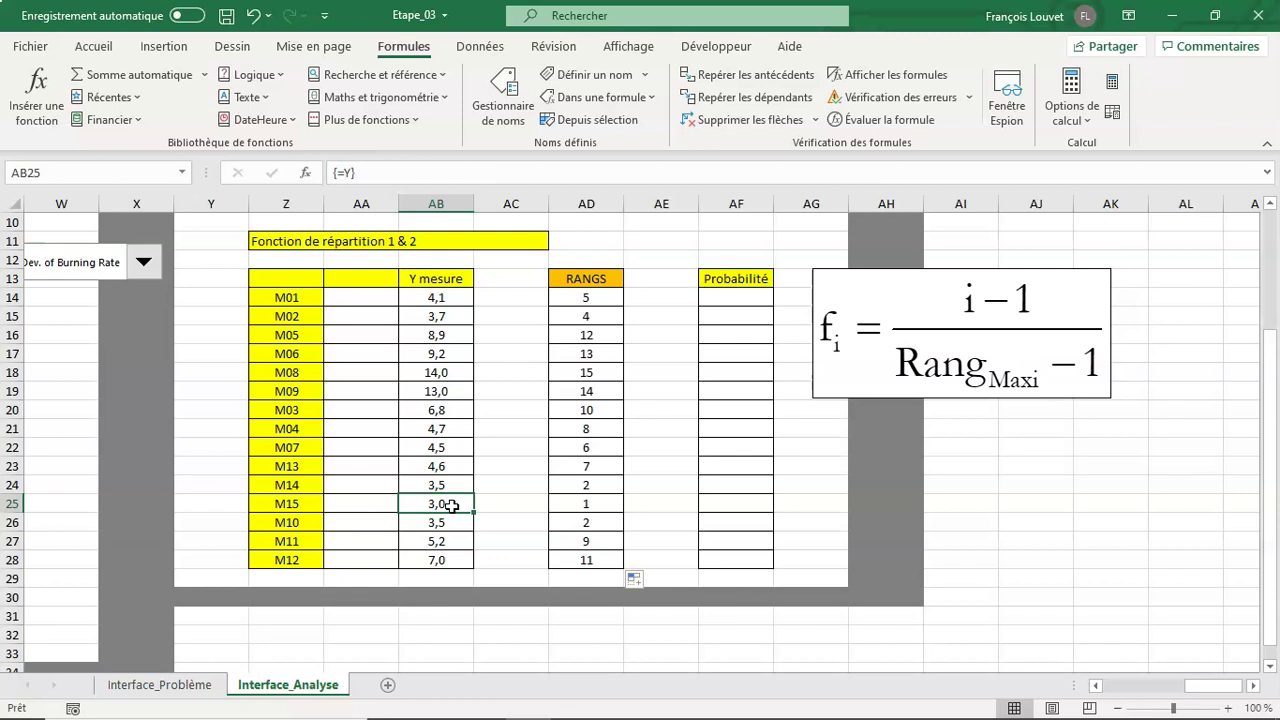
pyautogui.click(570, 521)
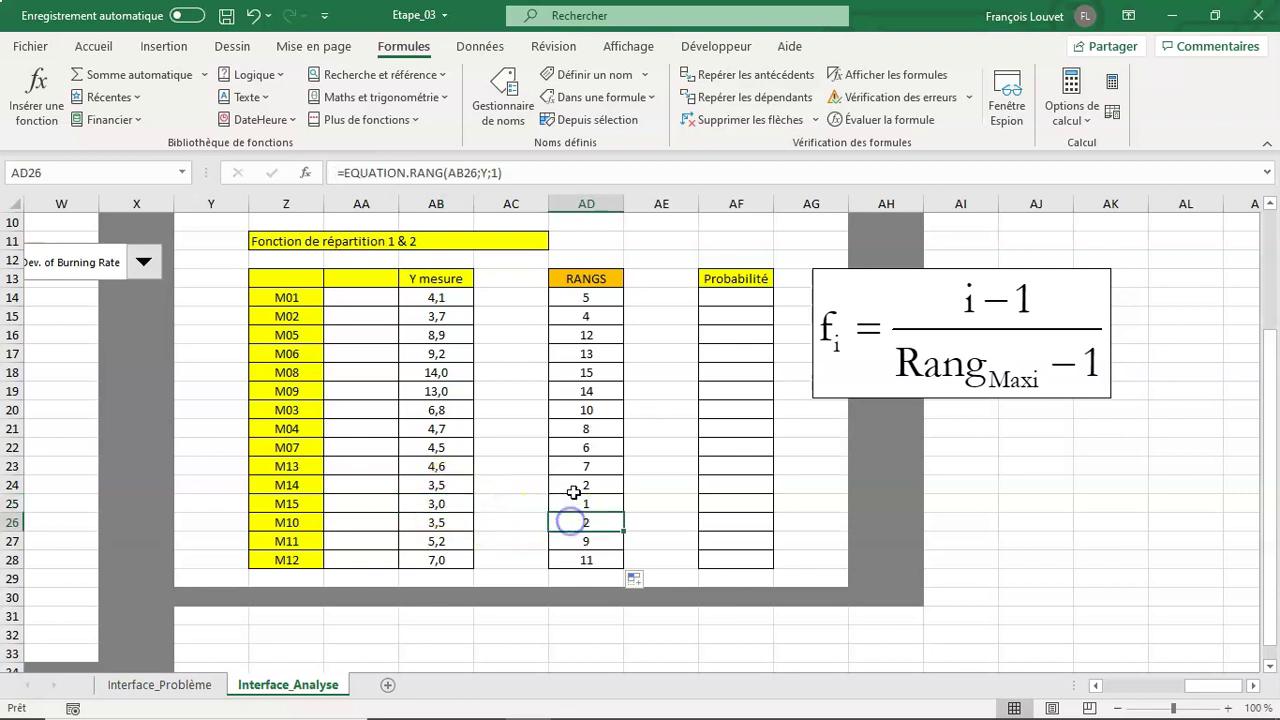
pyautogui.click(453, 488)
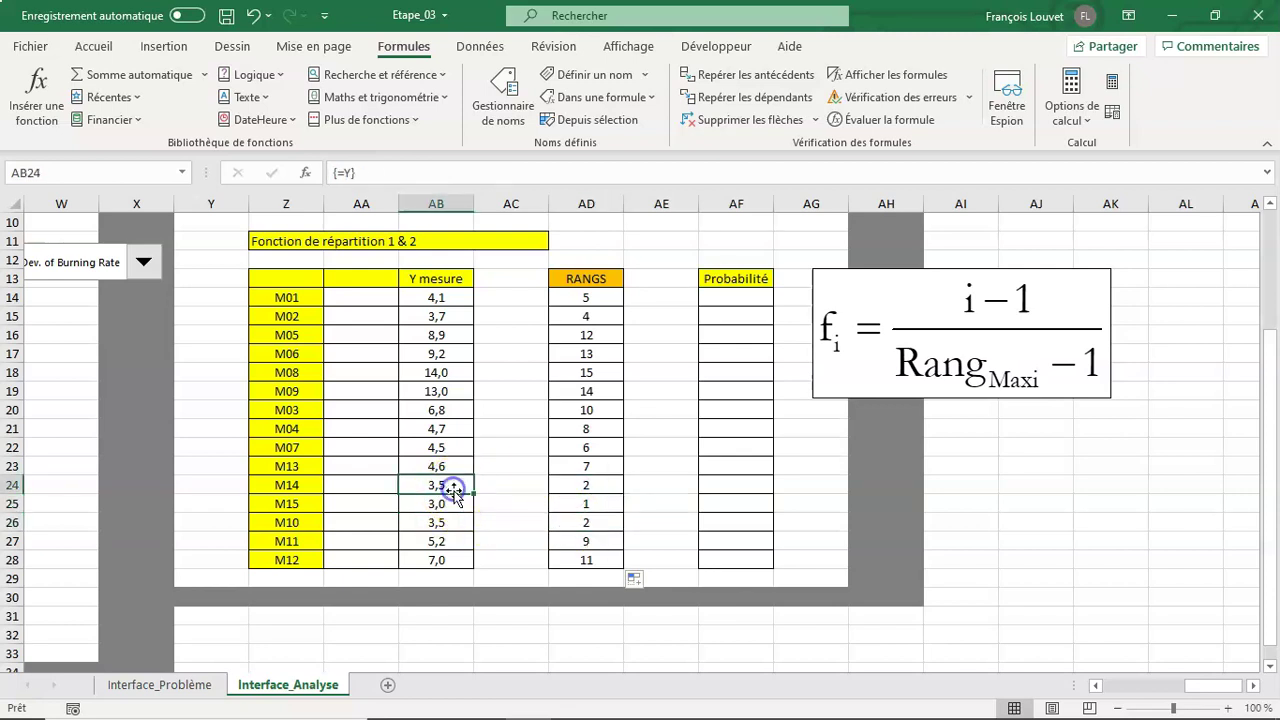
pyautogui.click(595, 520)
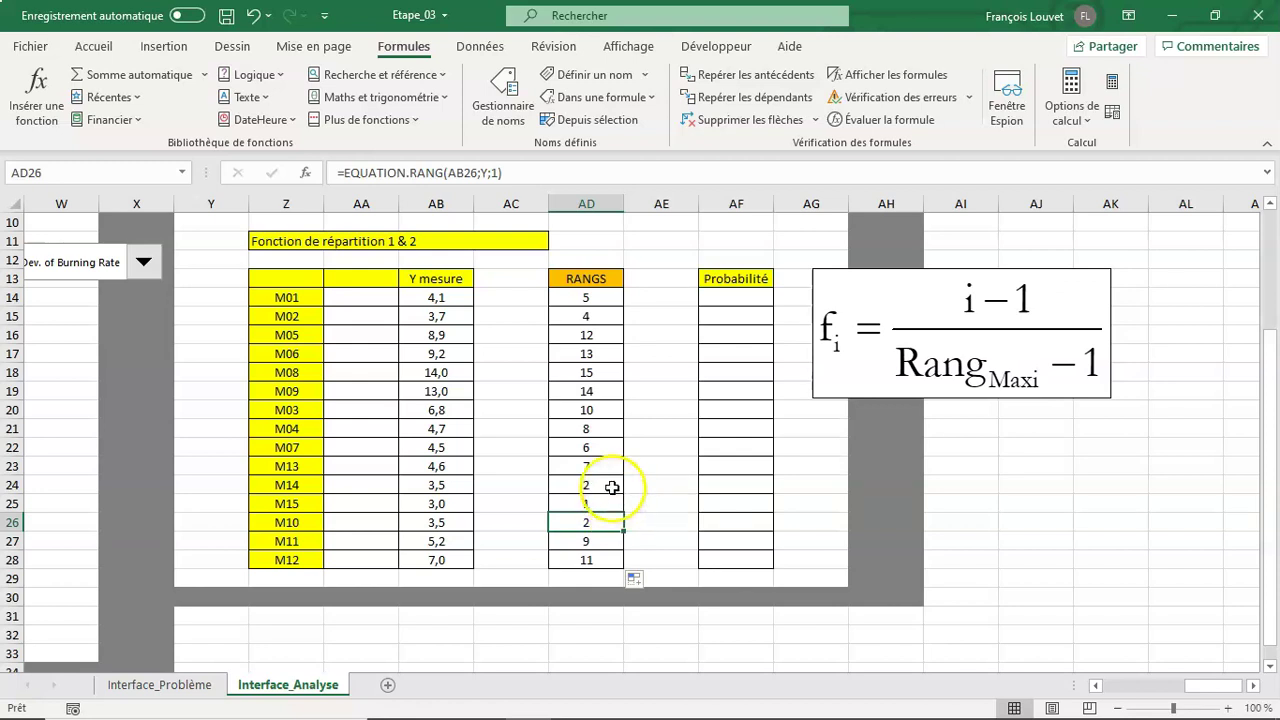
# Check the row 18 rank formula and select the ranks in AD14:AD28
pyautogui.click(598, 318)
pyautogui.click(593, 297)
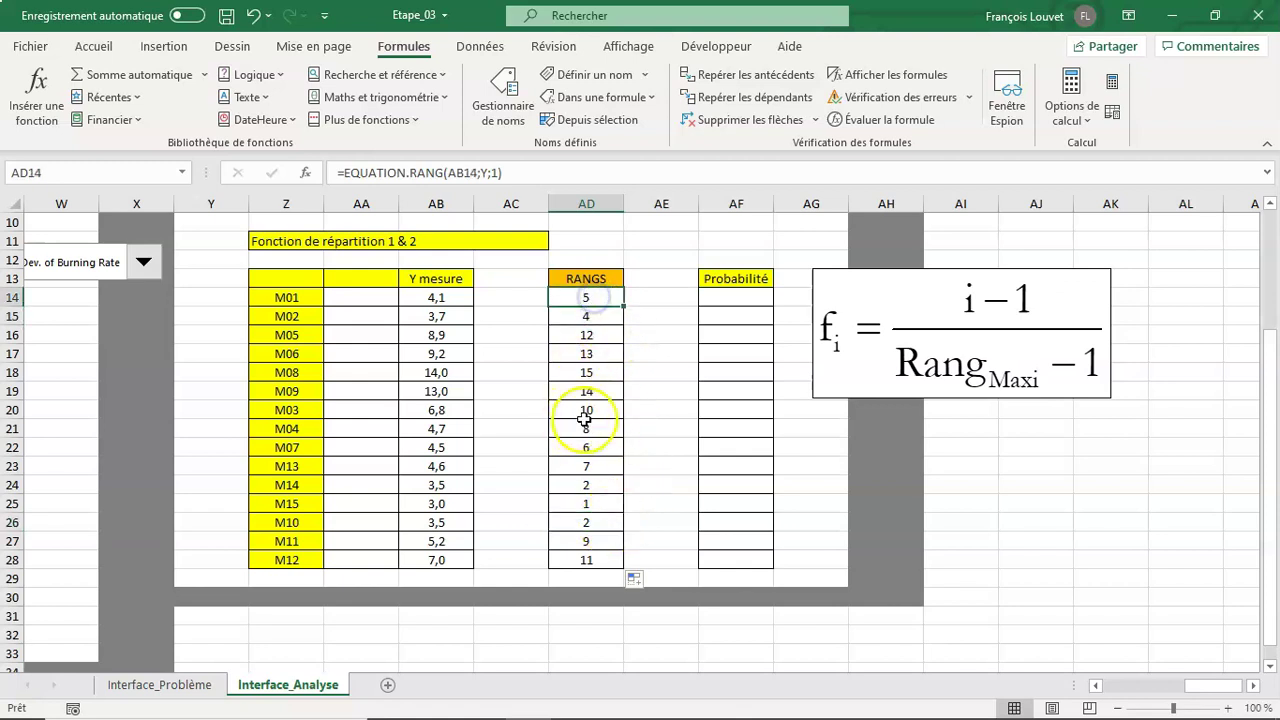
pyautogui.click(587, 378)
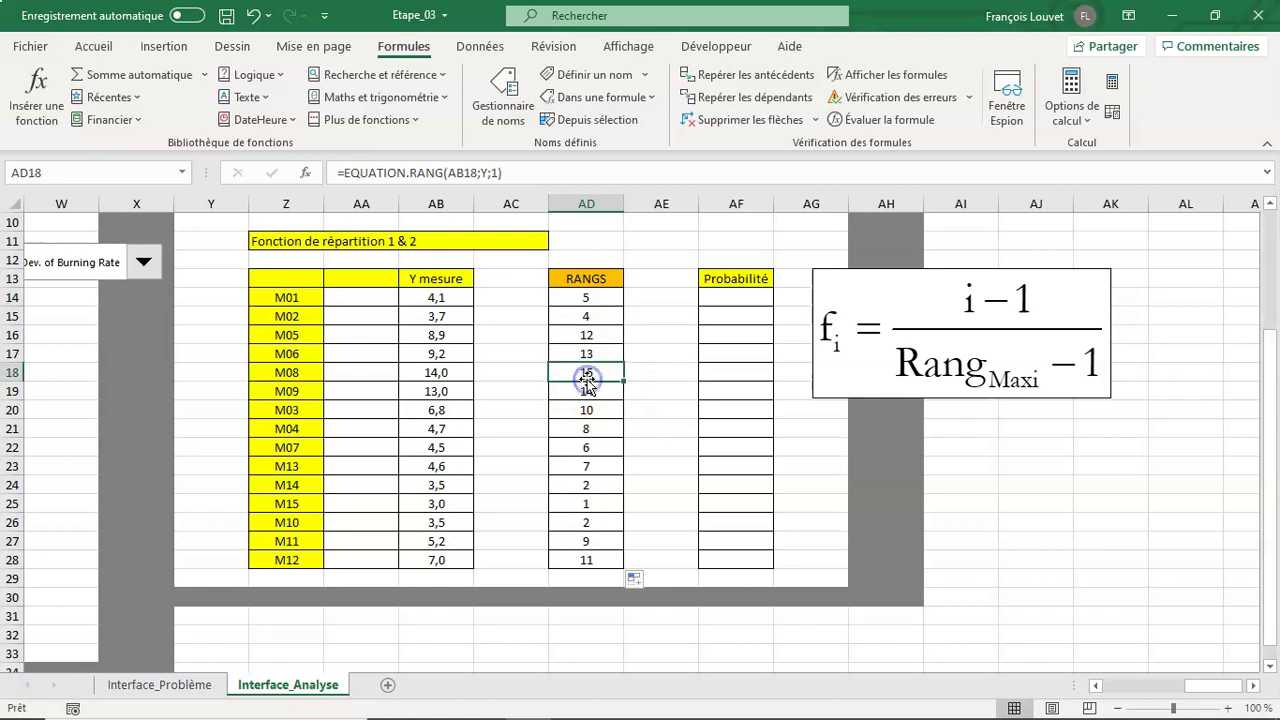
pyautogui.click(606, 384)
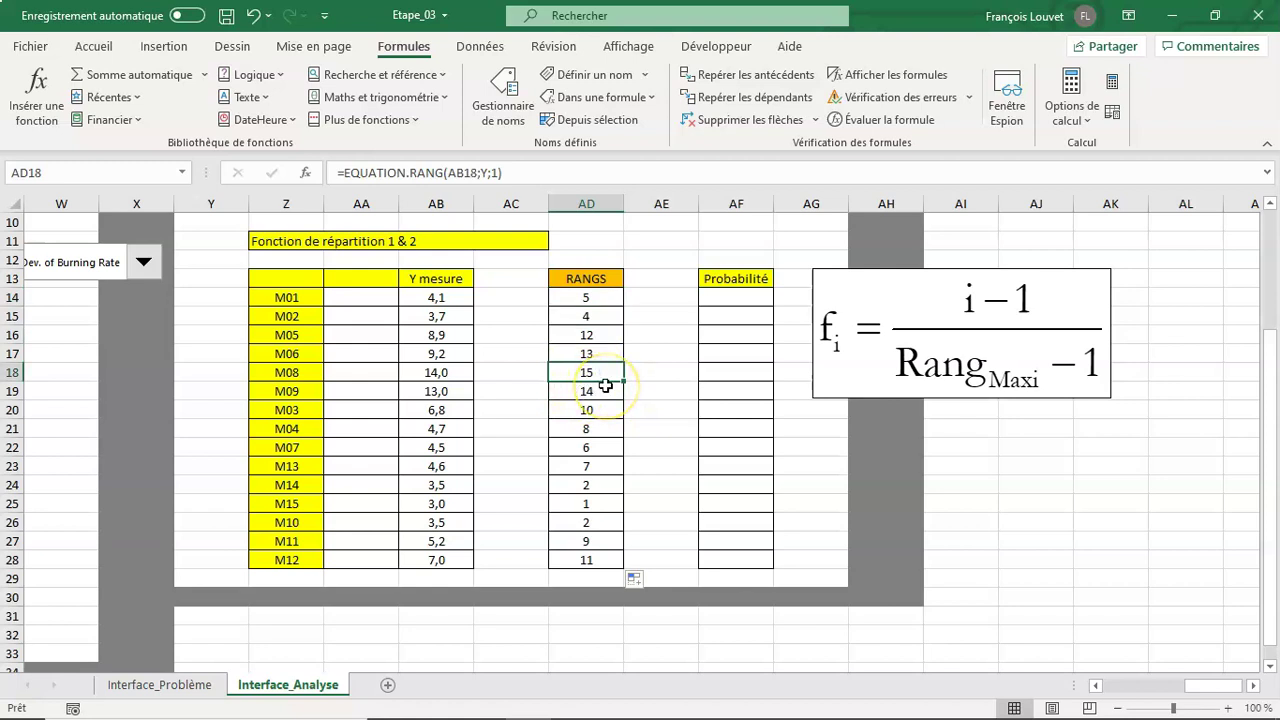
pyautogui.moveTo(600, 295); pyautogui.dragTo(604, 564)
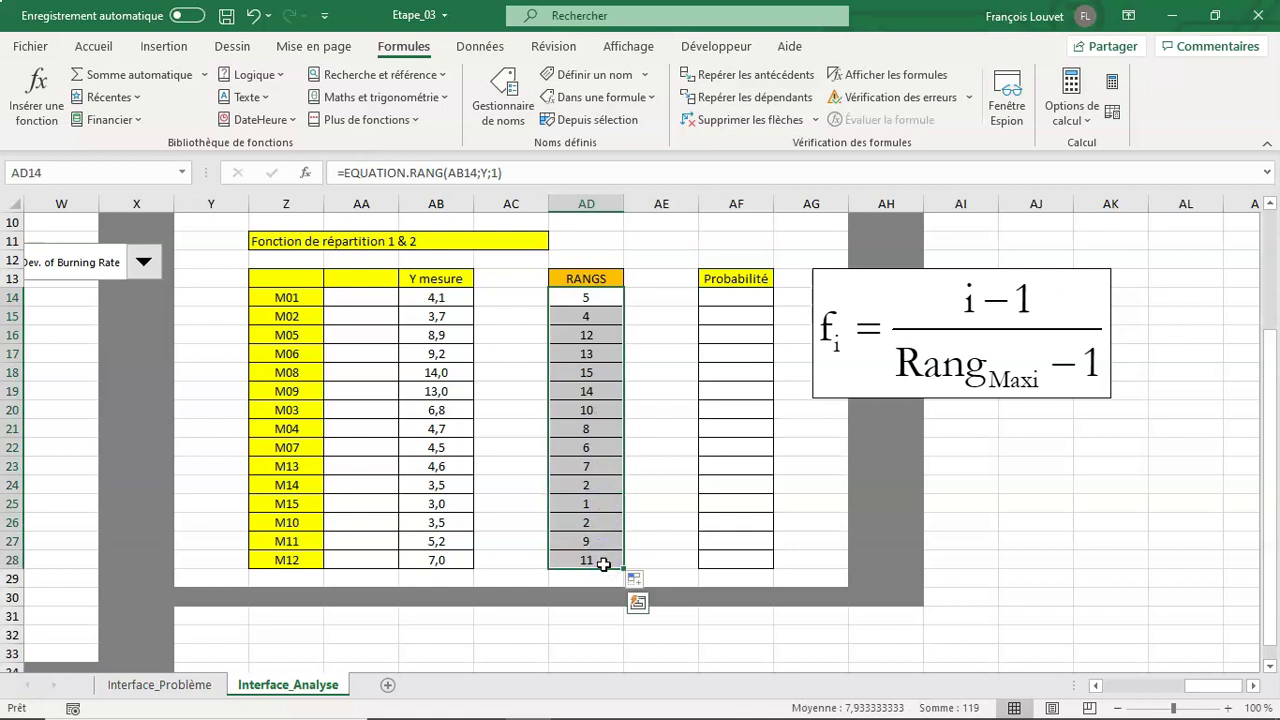
# Define the name RANGS for the range AD14:AD28
pyautogui.click(562, 80)
pyautogui.click(999, 434)
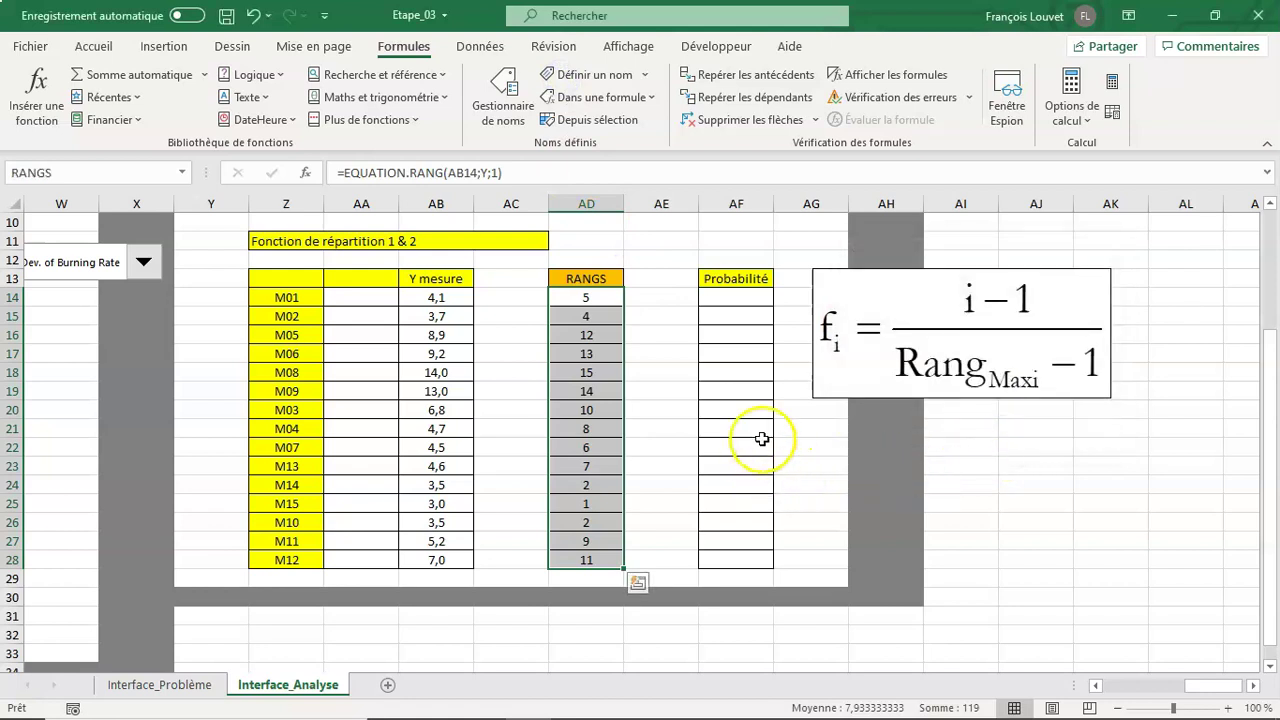
pyautogui.click(742, 299)
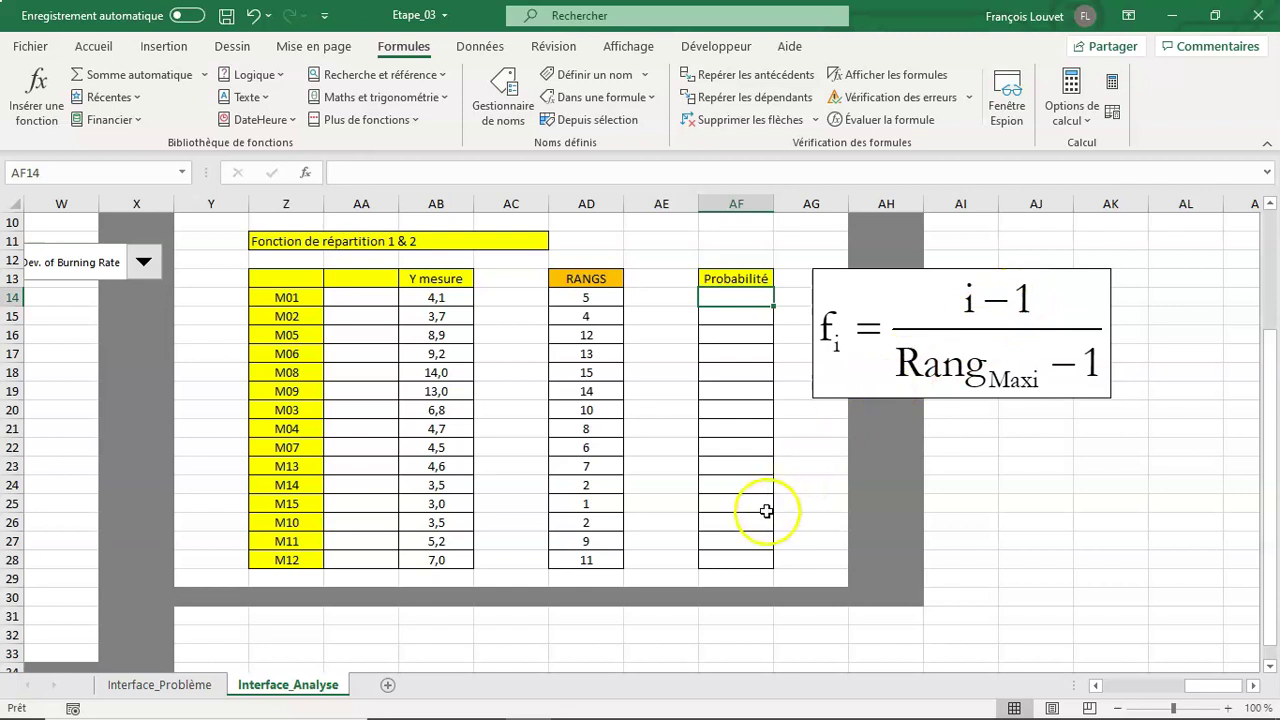
# Inspect the formulas in AD25, AB25 and AD18
pyautogui.click(604, 508)
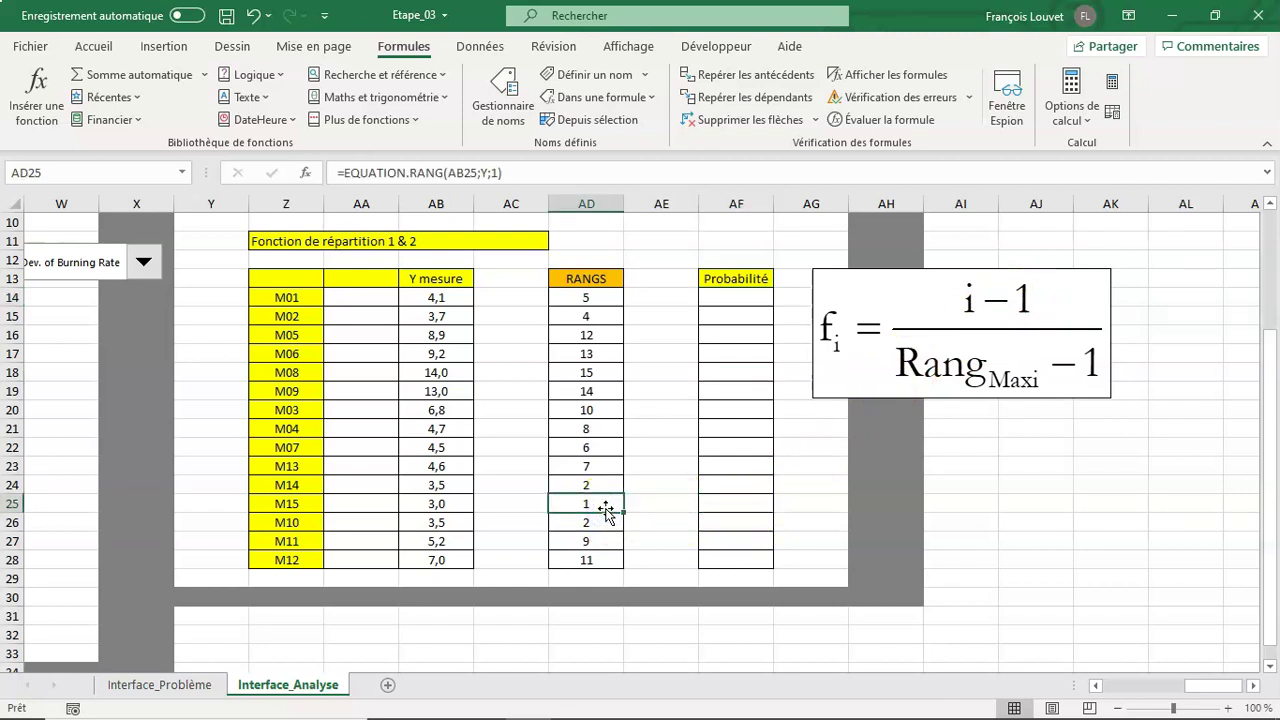
pyautogui.click(445, 503)
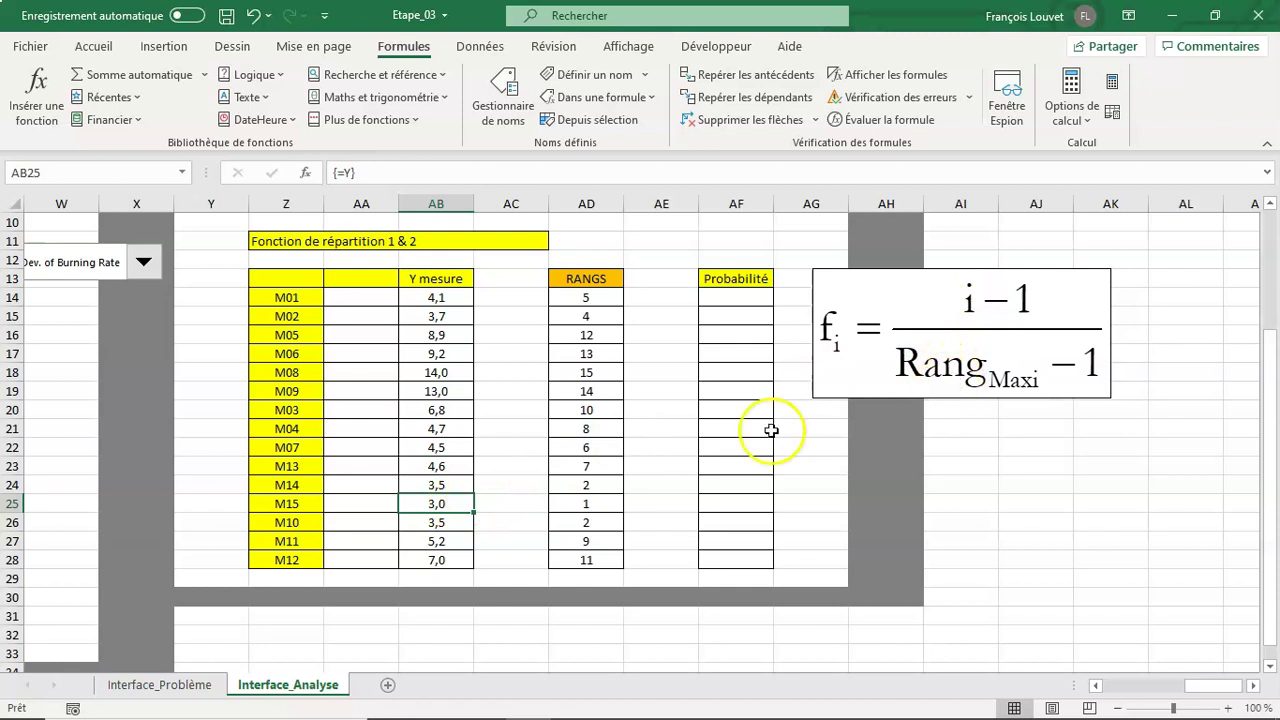
pyautogui.click(597, 370)
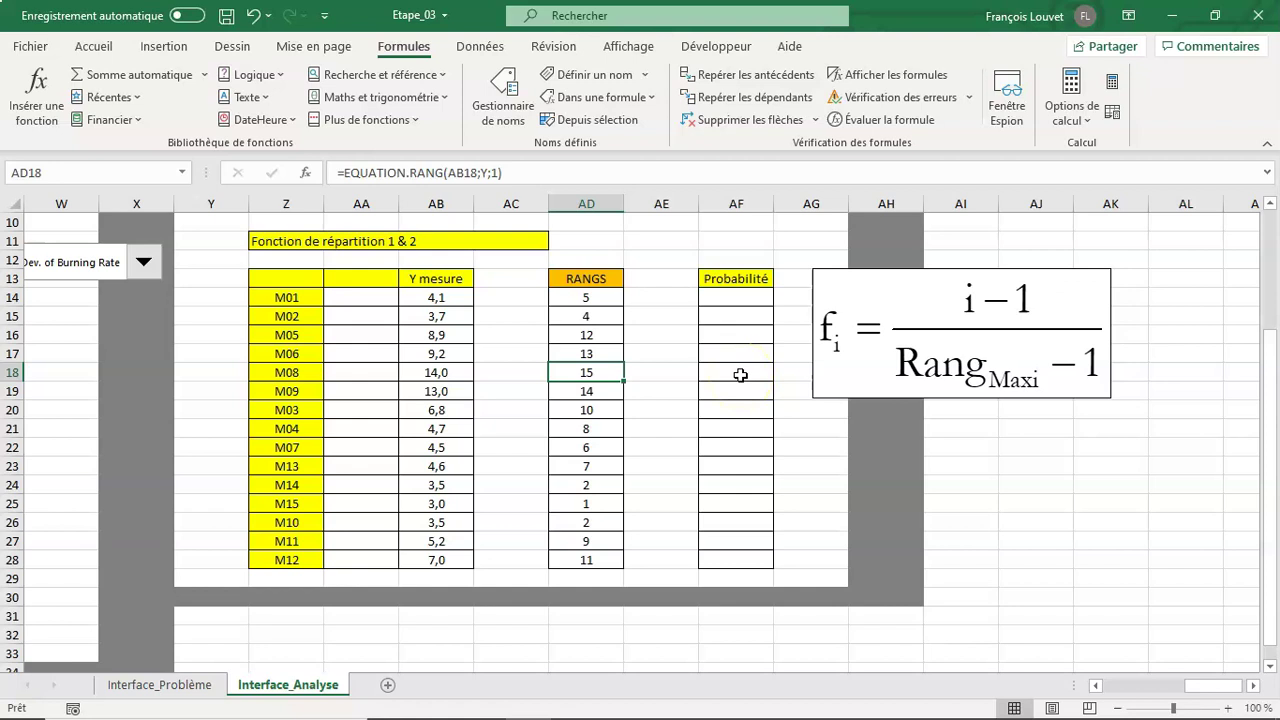
# Enter =(AD14-1)/(MAX(RANGS)-1) in the first Probabilité cell AF14
pyautogui.click(744, 298)
pyautogui.write('=(')
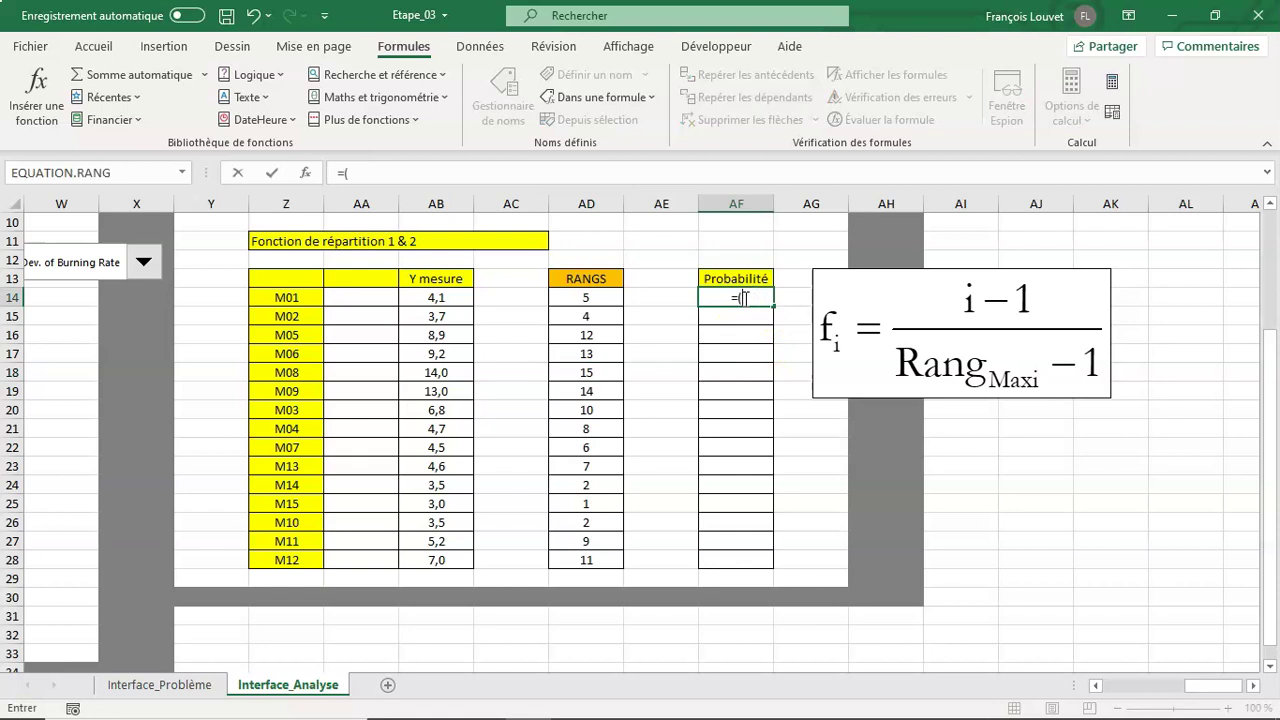
pyautogui.click(588, 297)
pyautogui.write('-1)/(')
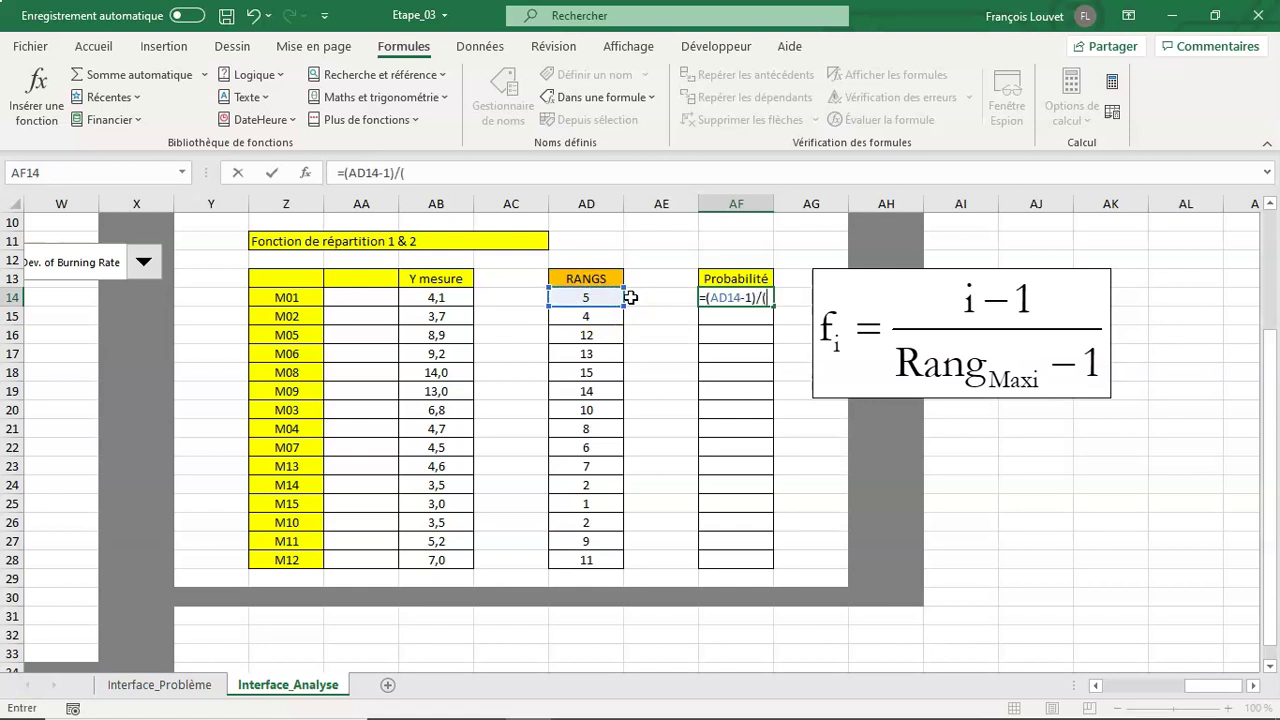
pyautogui.write('MAX')
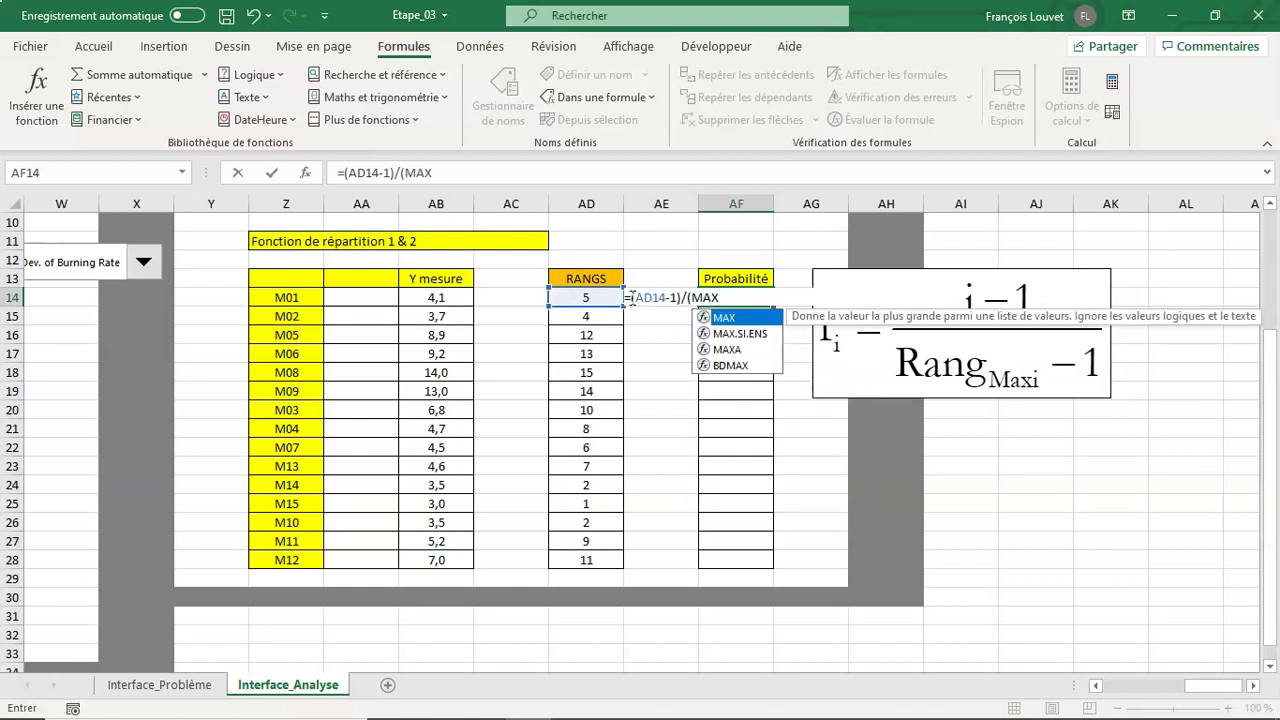
pyautogui.write('(RA')
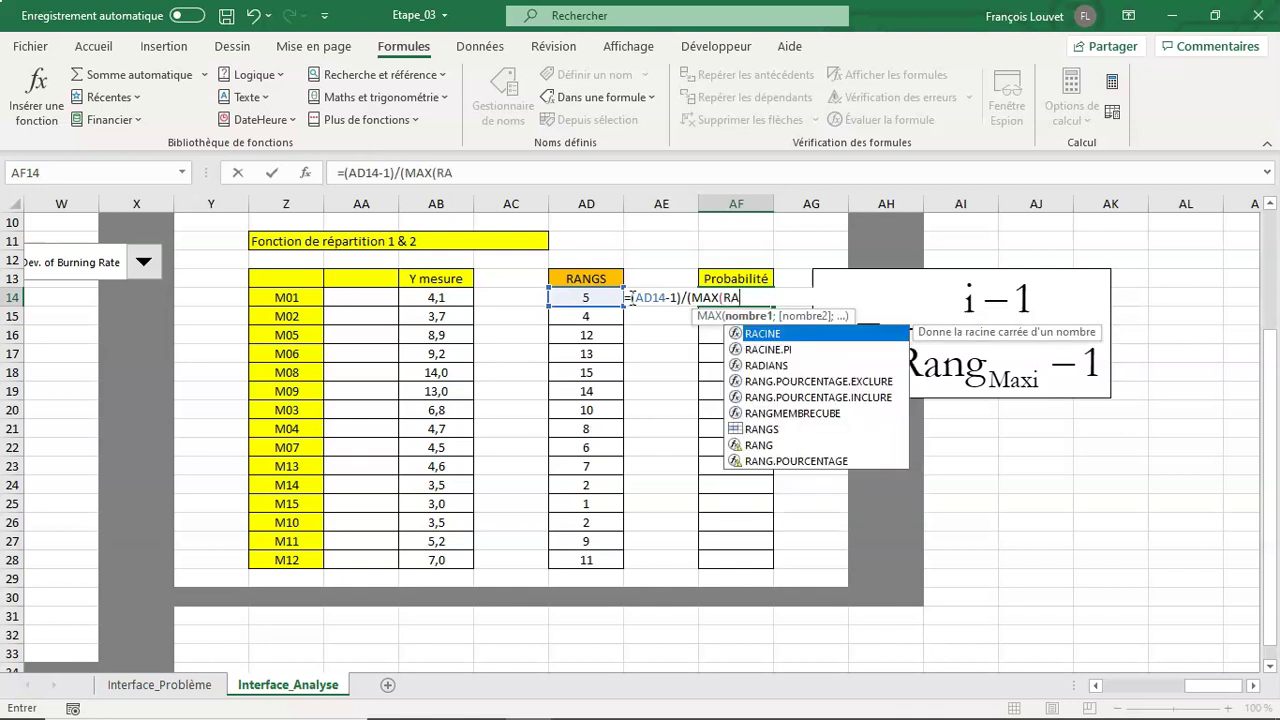
pyautogui.write('NG')
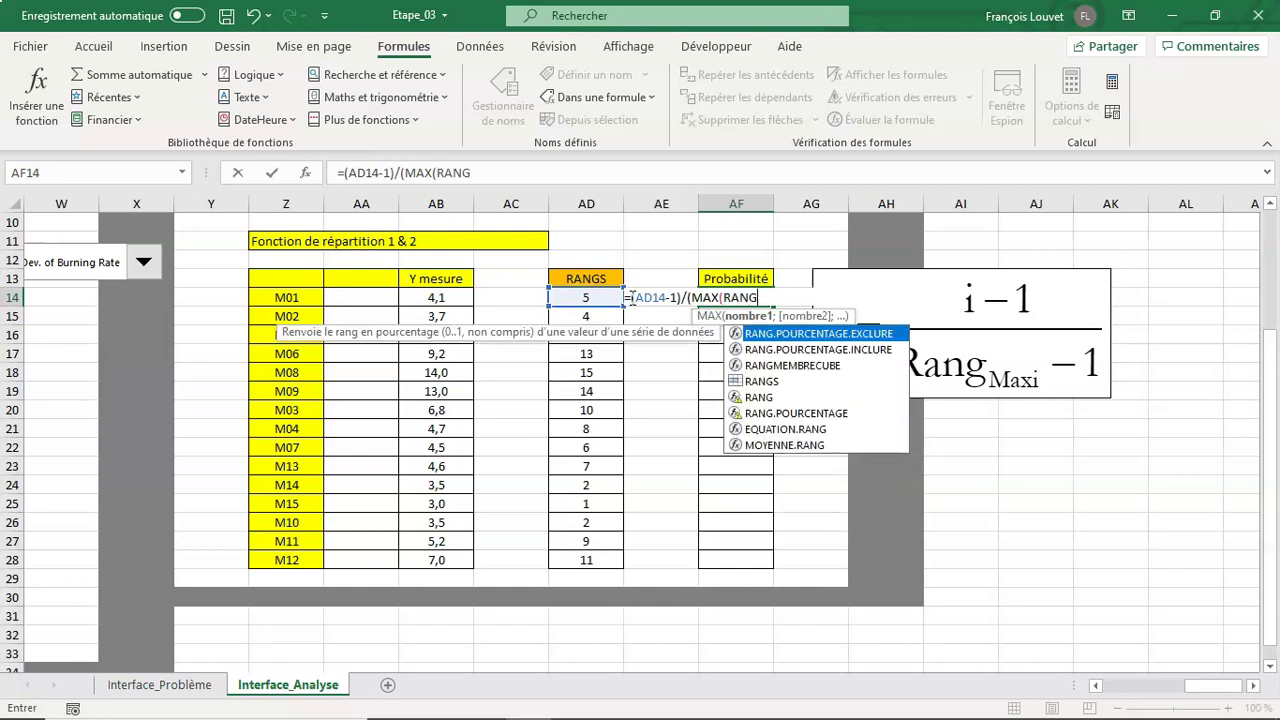
pyautogui.write('S)-1')
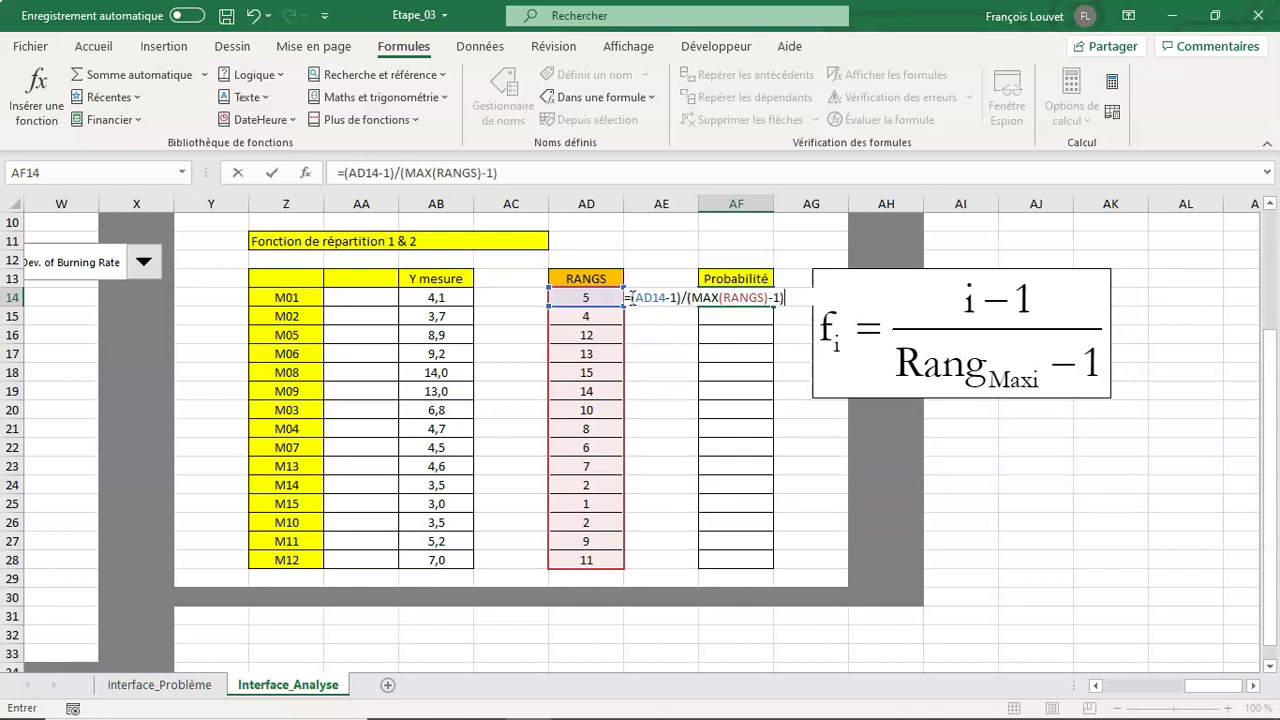
pyautogui.press('Return')
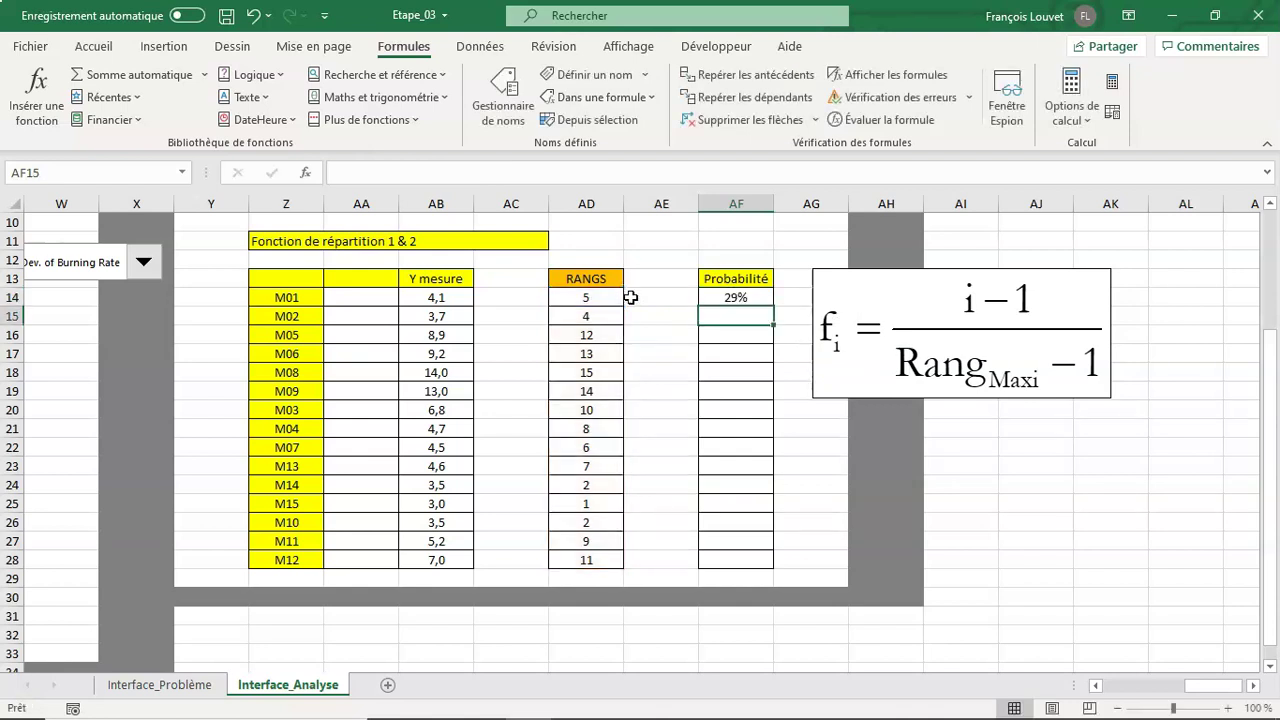
# Copy the probability formula down to AF28 and save the workbook
pyautogui.click(743, 297)
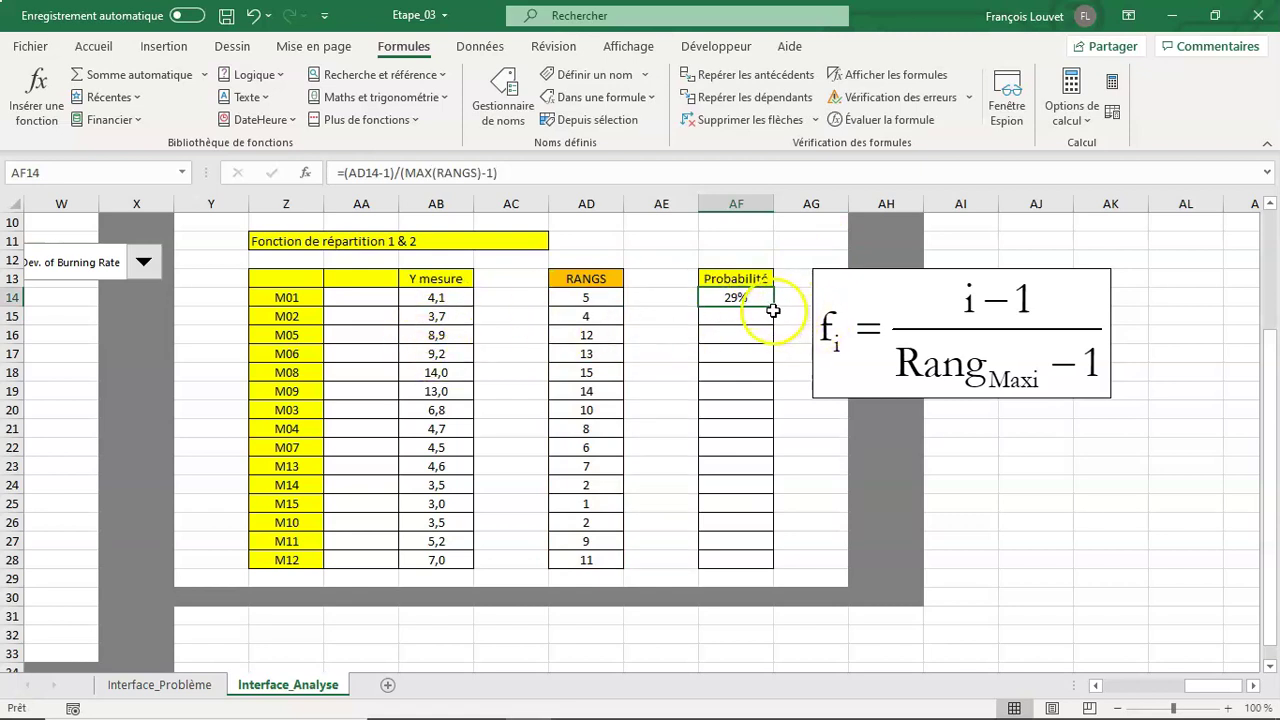
pyautogui.moveTo(773, 311); pyautogui.dragTo(761, 300)
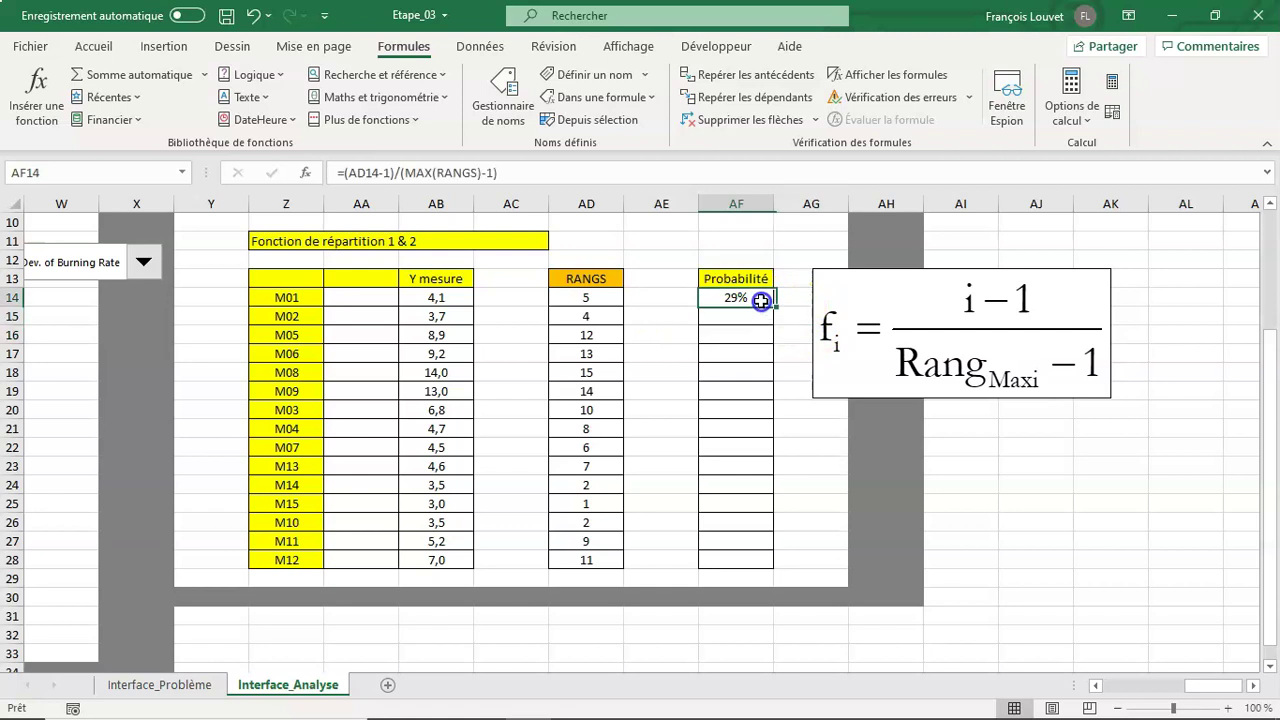
pyautogui.moveTo(761, 300)
pyautogui.mouseDown()
pyautogui.moveTo(772, 327)
pyautogui.moveTo(747, 561)
pyautogui.mouseUp()
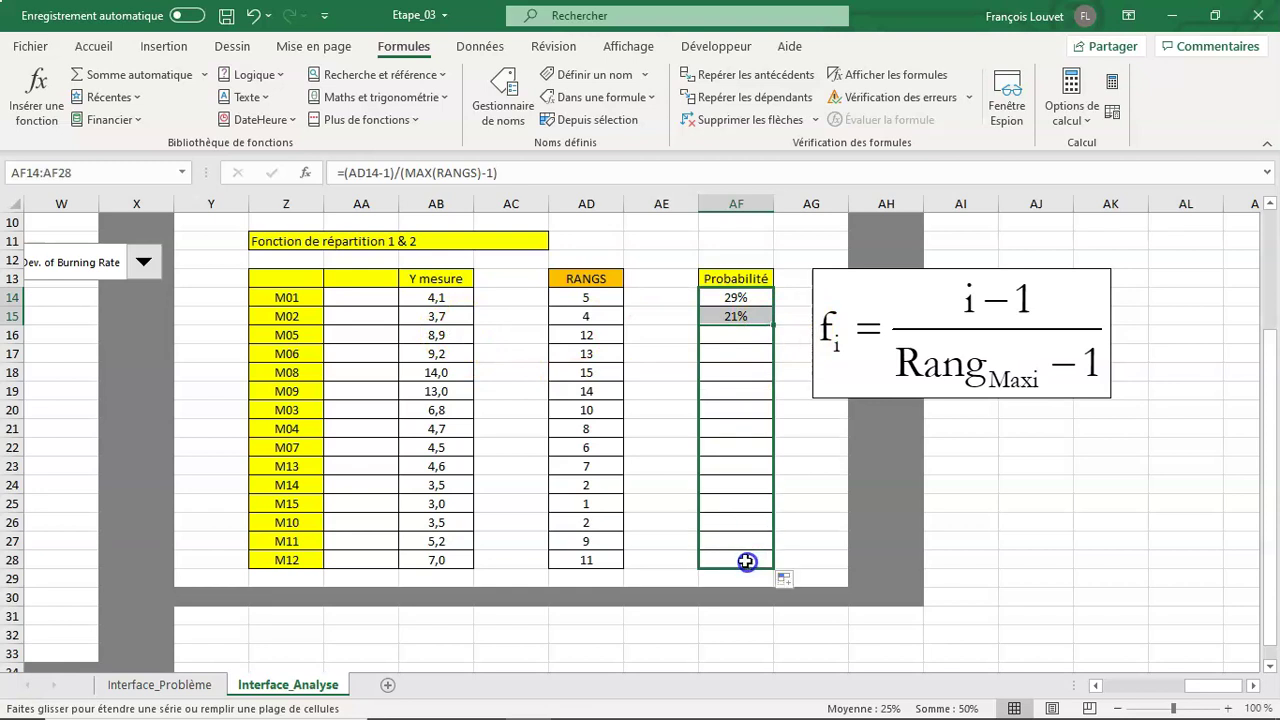
pyautogui.click(751, 374)
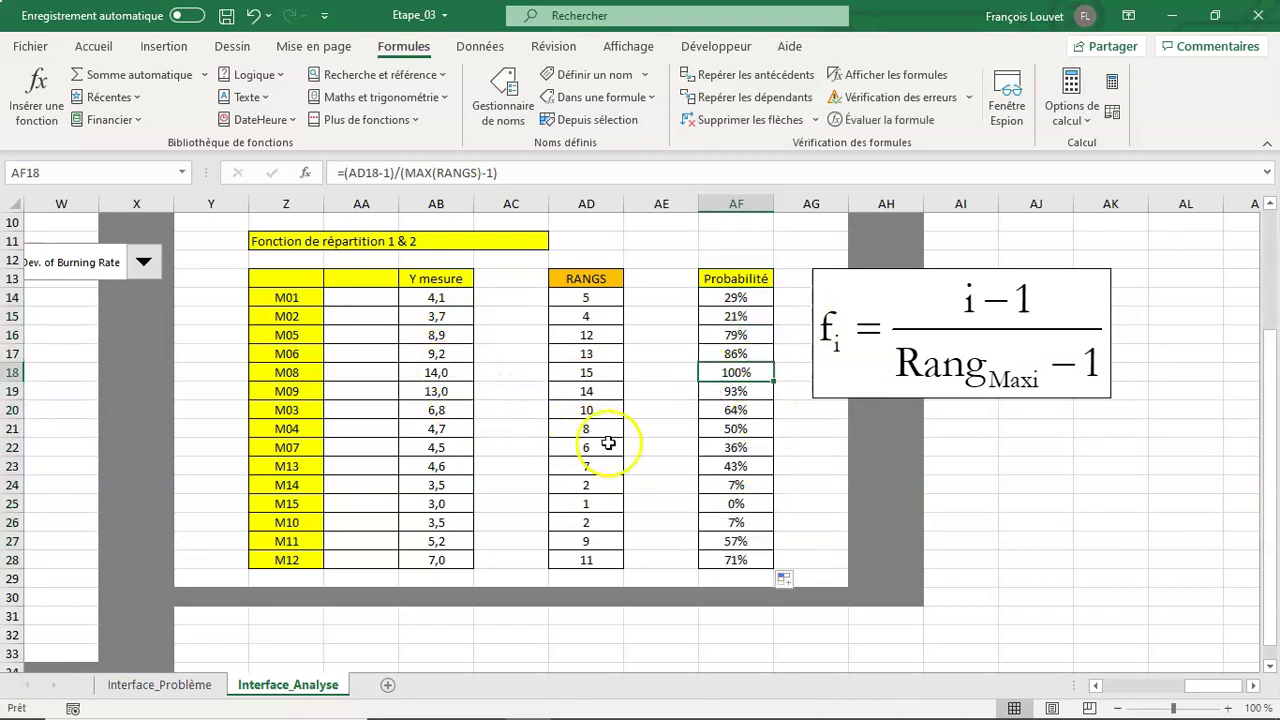
pyautogui.click(226, 15)
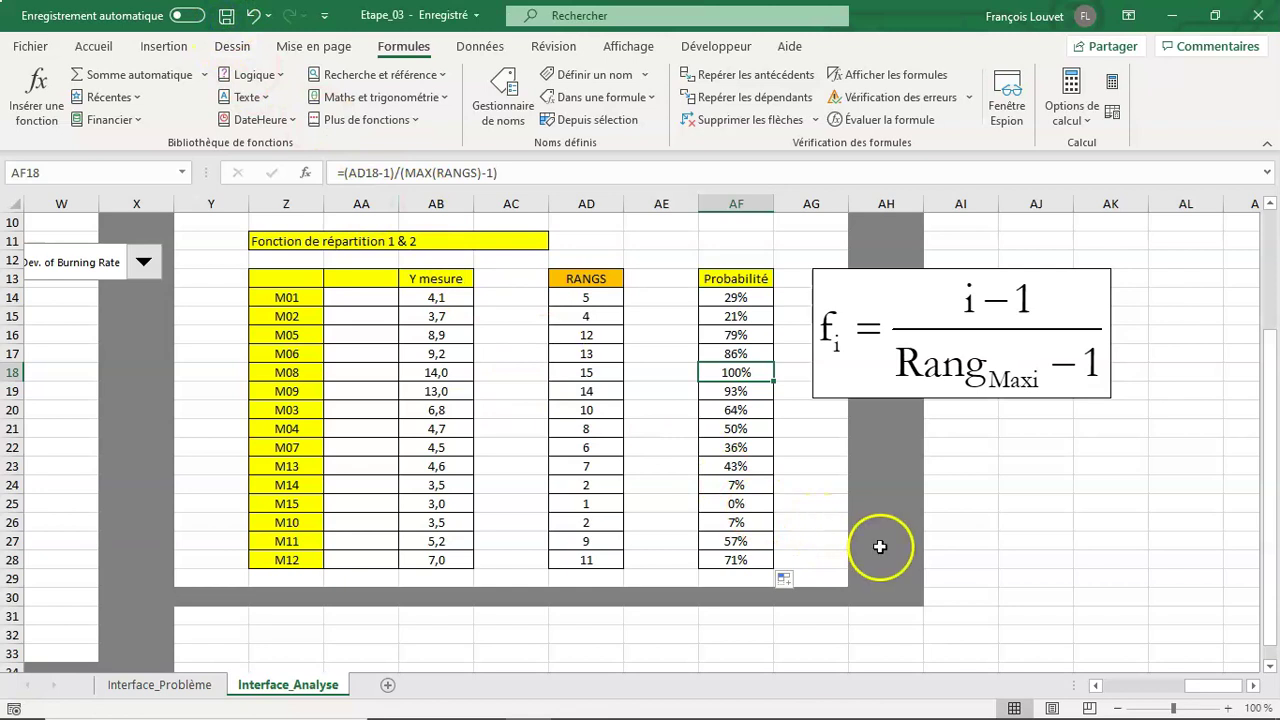
pyautogui.click(1096, 686)
# Cycle the response dropdown through Manufacturability Index and Std. Dev., ending on Burning Rate
pyautogui.click(1096, 686)
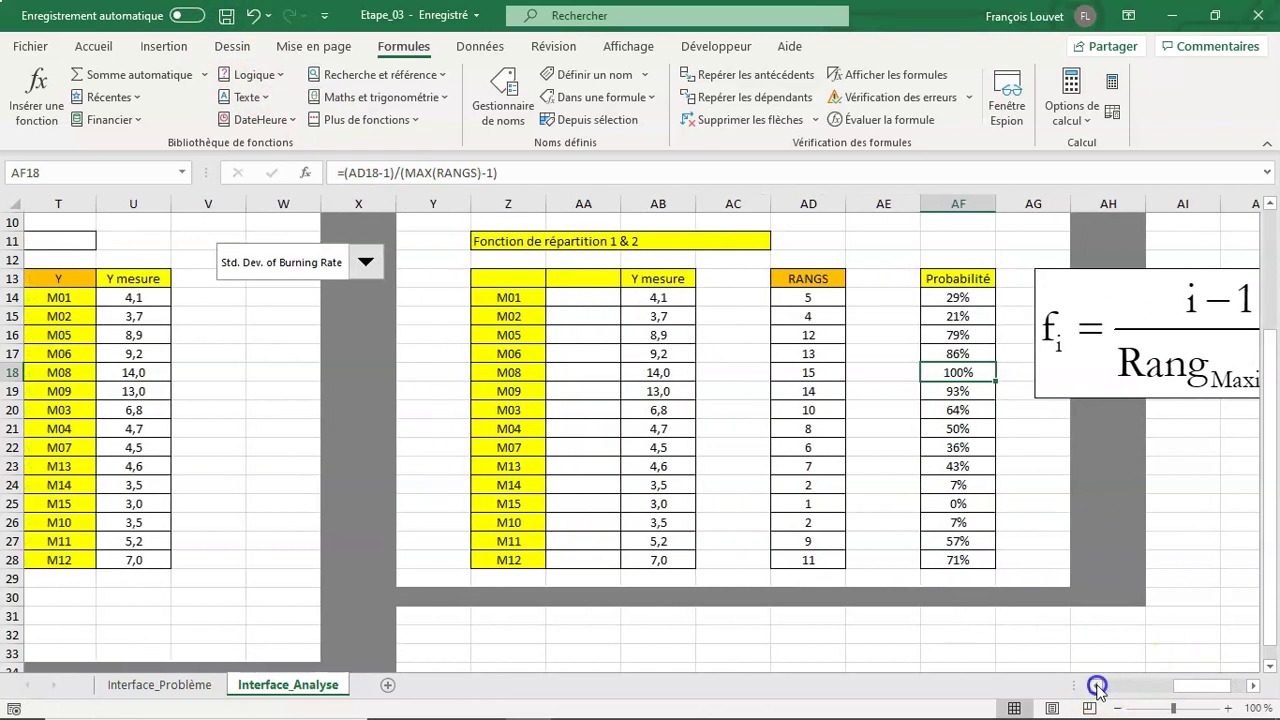
pyautogui.click(370, 263)
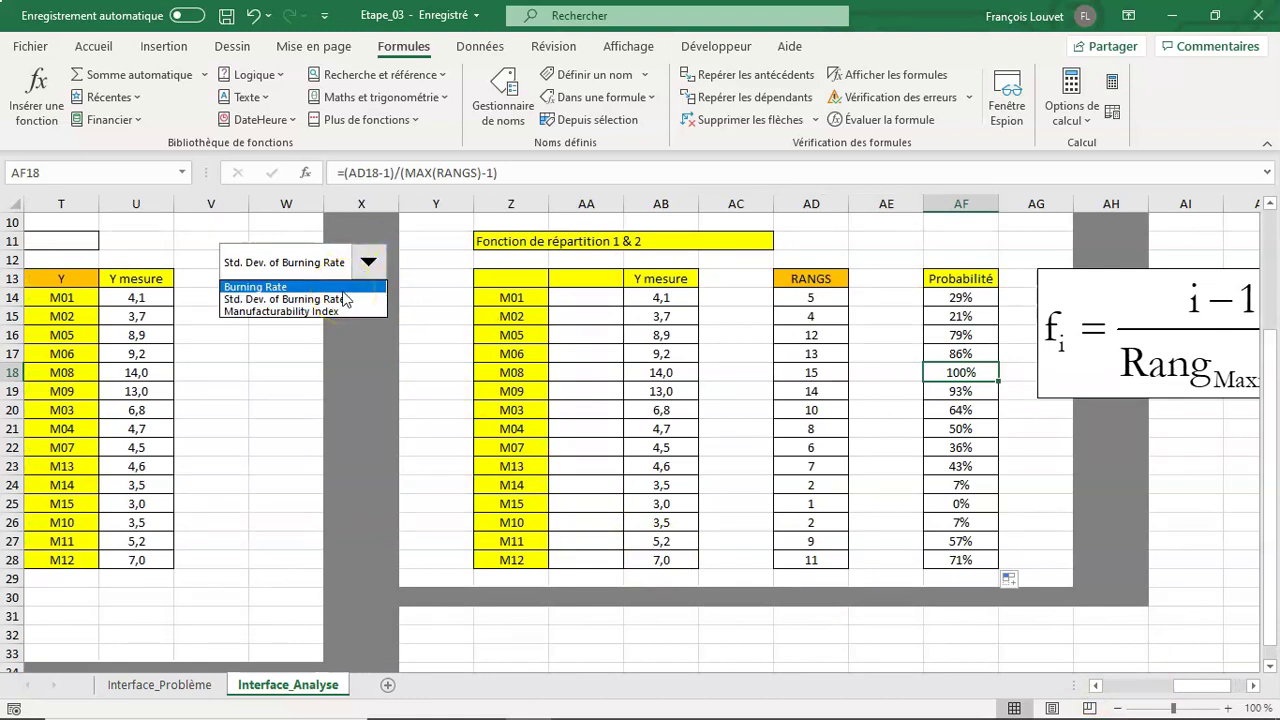
pyautogui.click(341, 287)
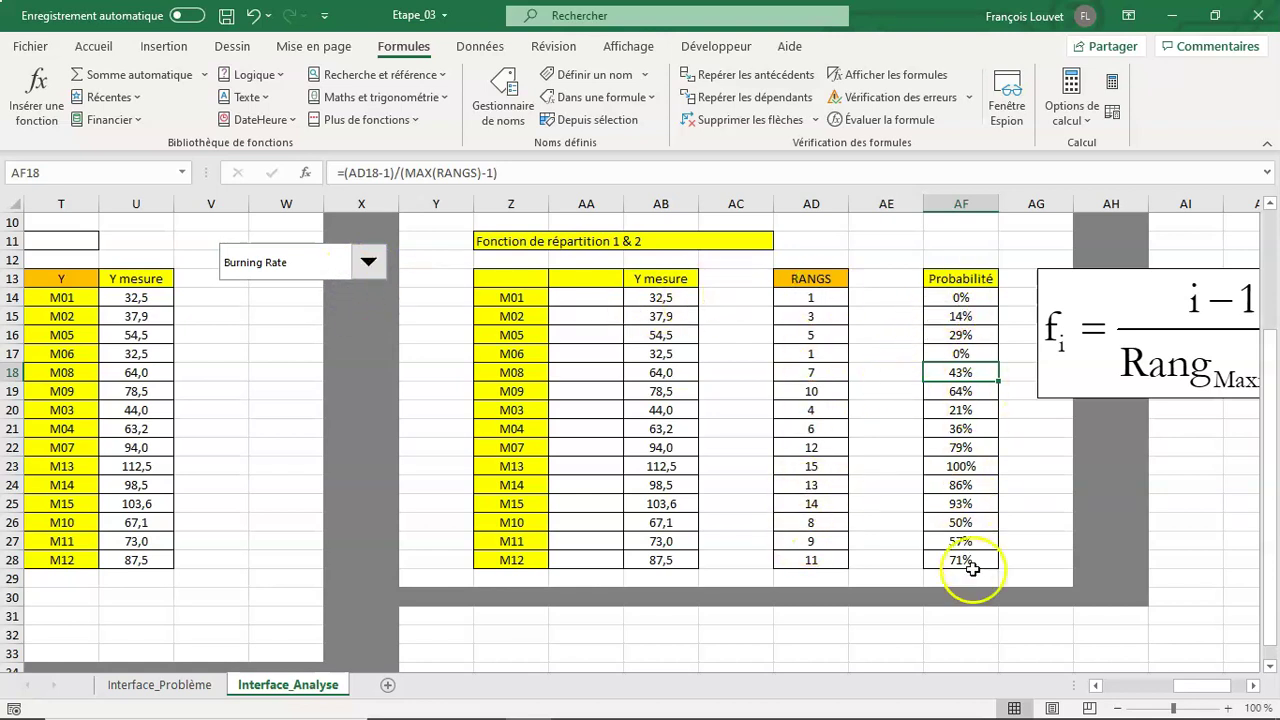
pyautogui.click(368, 263)
pyautogui.click(335, 315)
pyautogui.click(368, 262)
pyautogui.click(341, 298)
pyautogui.click(368, 262)
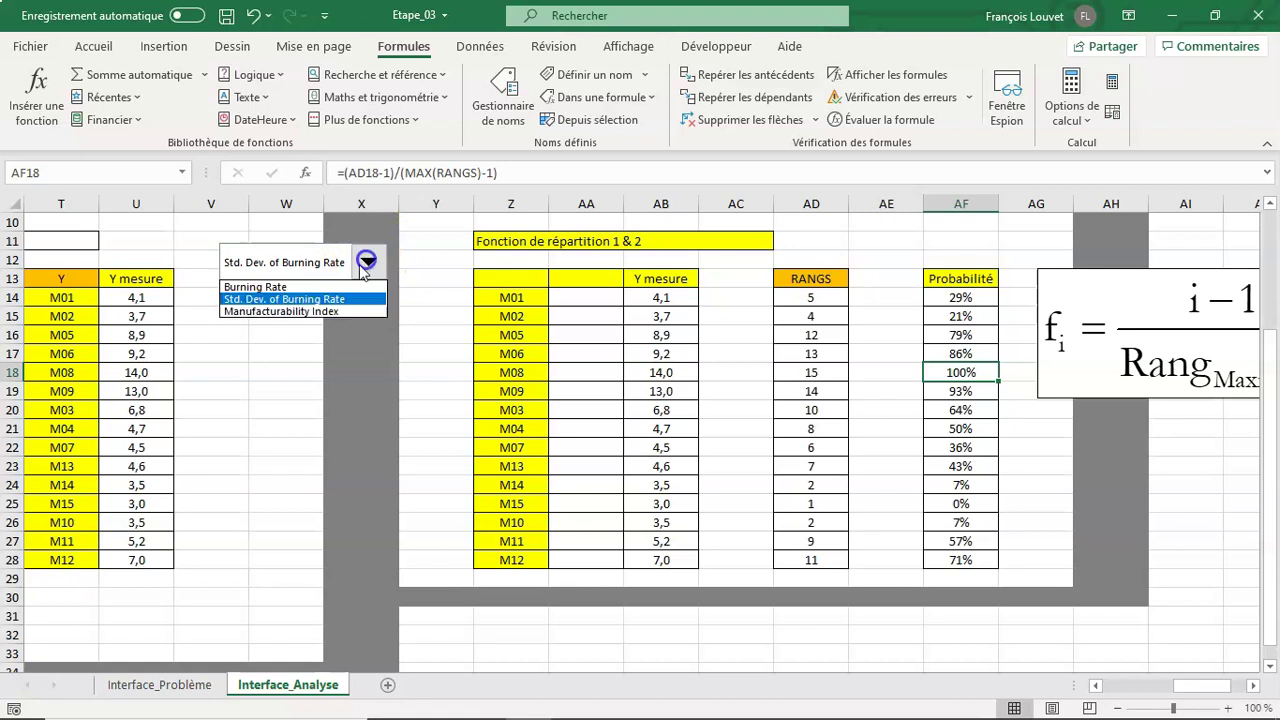
pyautogui.click(338, 286)
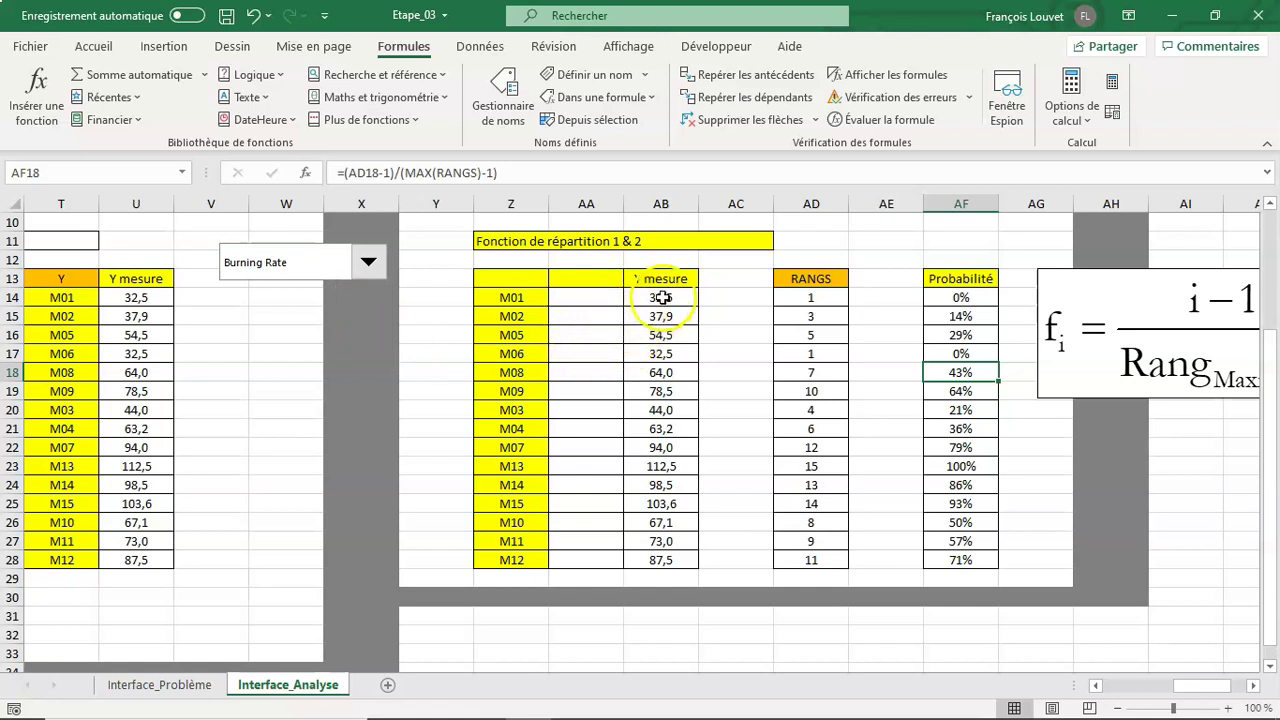
# Select AB14:AB28 plus AF14:AF28 and show all chart types in Insérer un graphique
pyautogui.moveTo(663, 297)
pyautogui.mouseDown()
pyautogui.moveTo(643, 480)
pyautogui.moveTo(655, 562)
pyautogui.mouseUp()
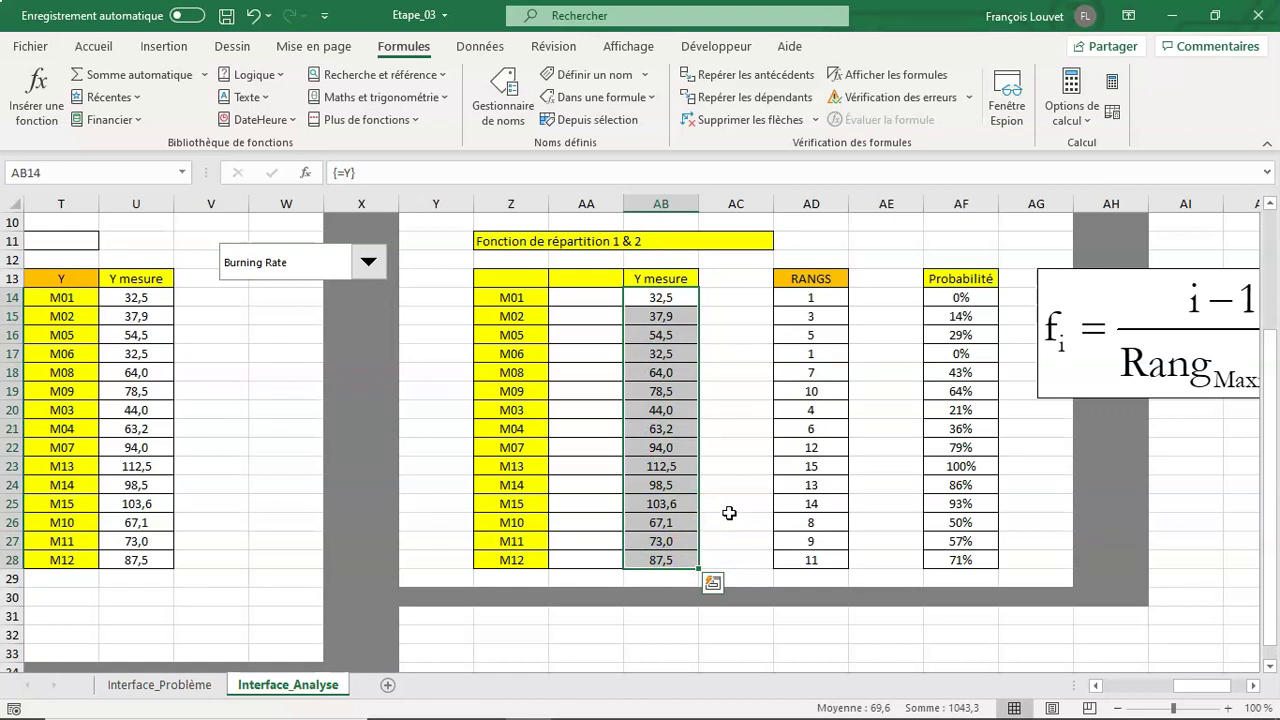
pyautogui.moveTo(960, 297); pyautogui.dragTo(974, 556)
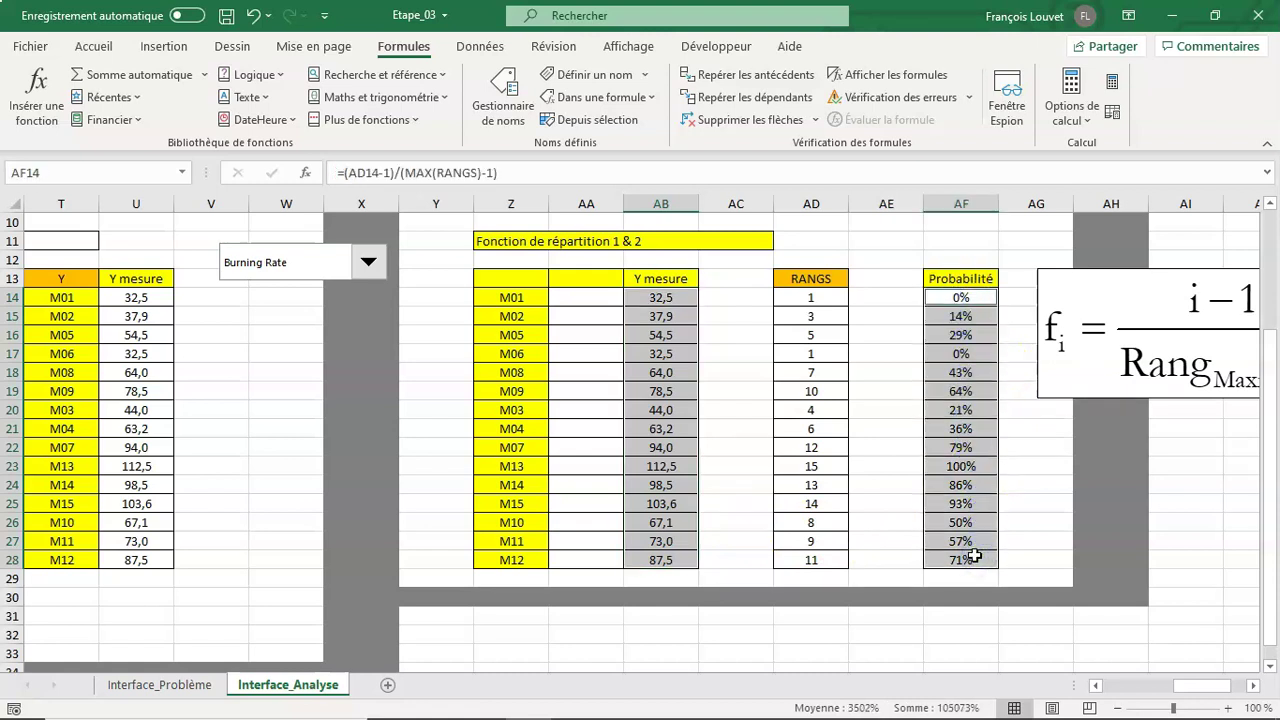
pyautogui.click(163, 52)
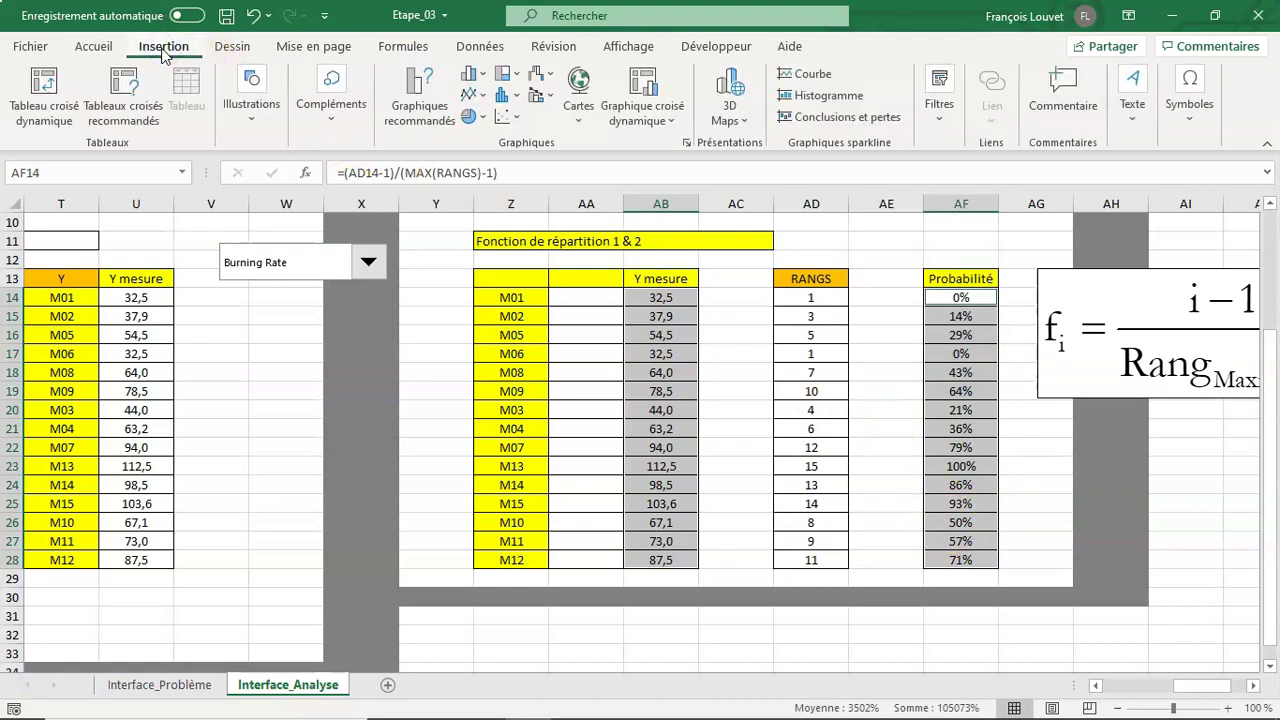
pyautogui.click(688, 147)
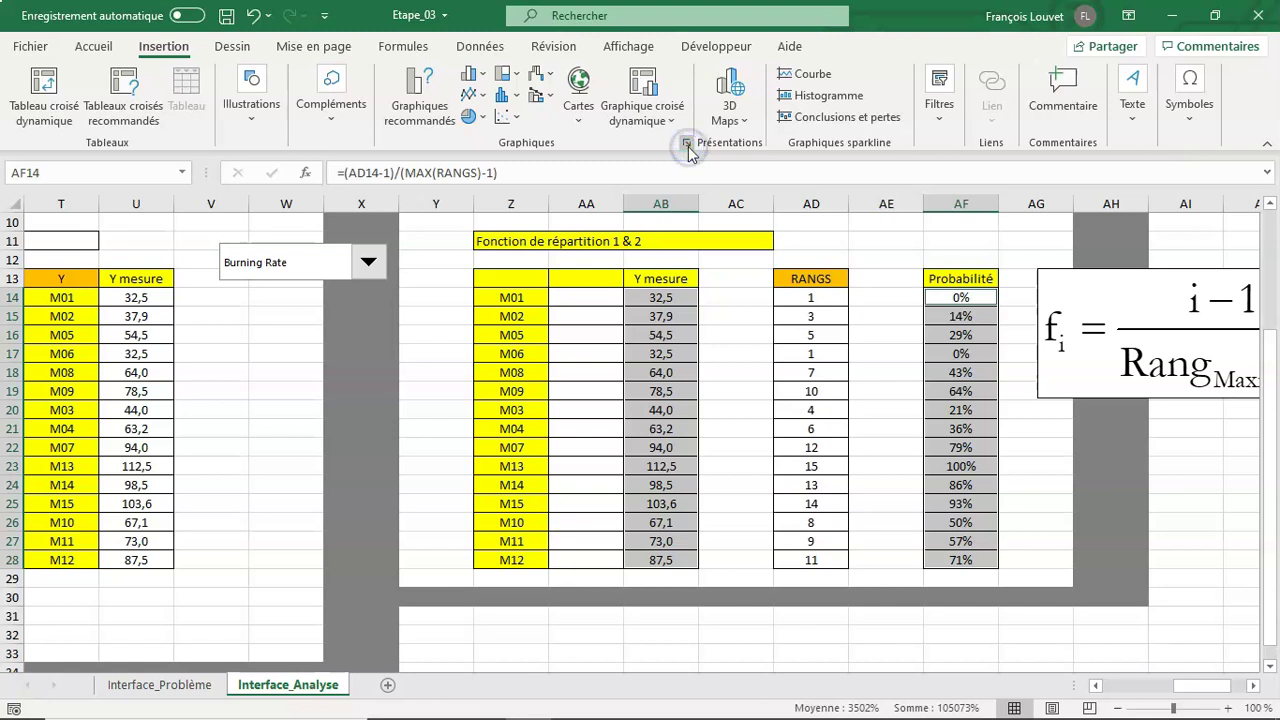
pyautogui.click(550, 122)
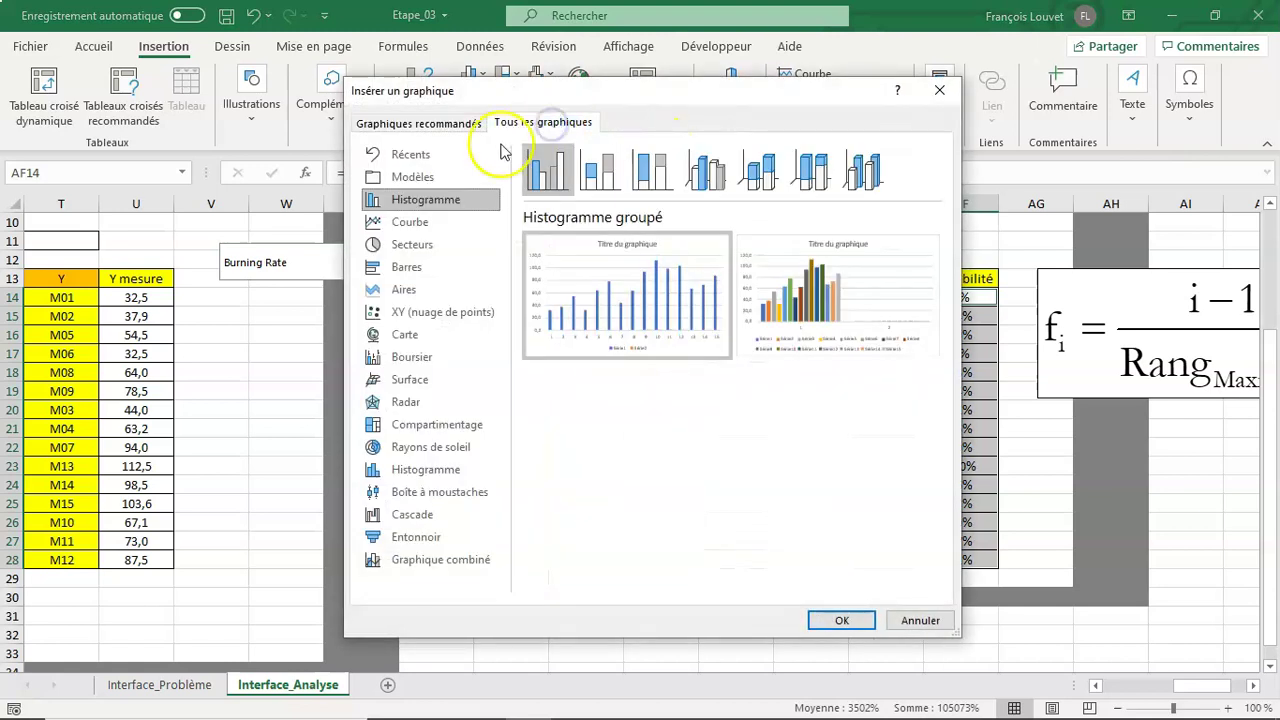
# Insert an XY scatter chart with Probabilité on the vertical axis
pyautogui.click(410, 313)
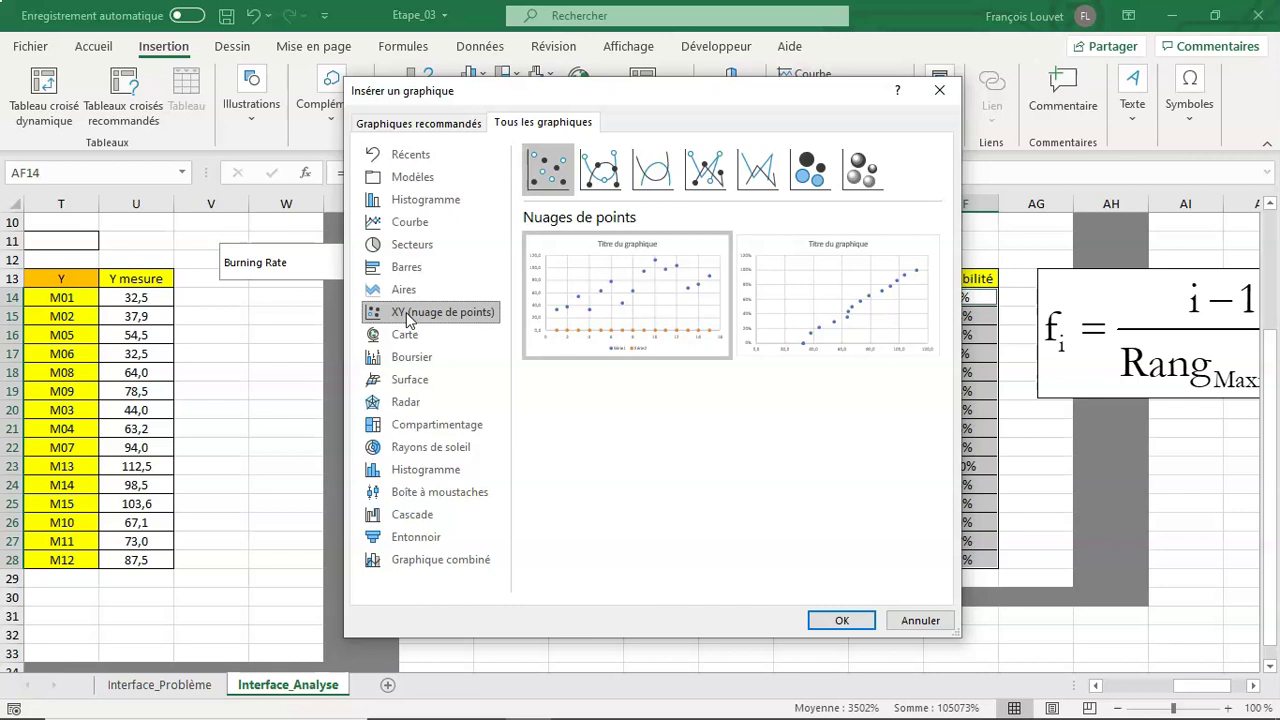
pyautogui.click(852, 310)
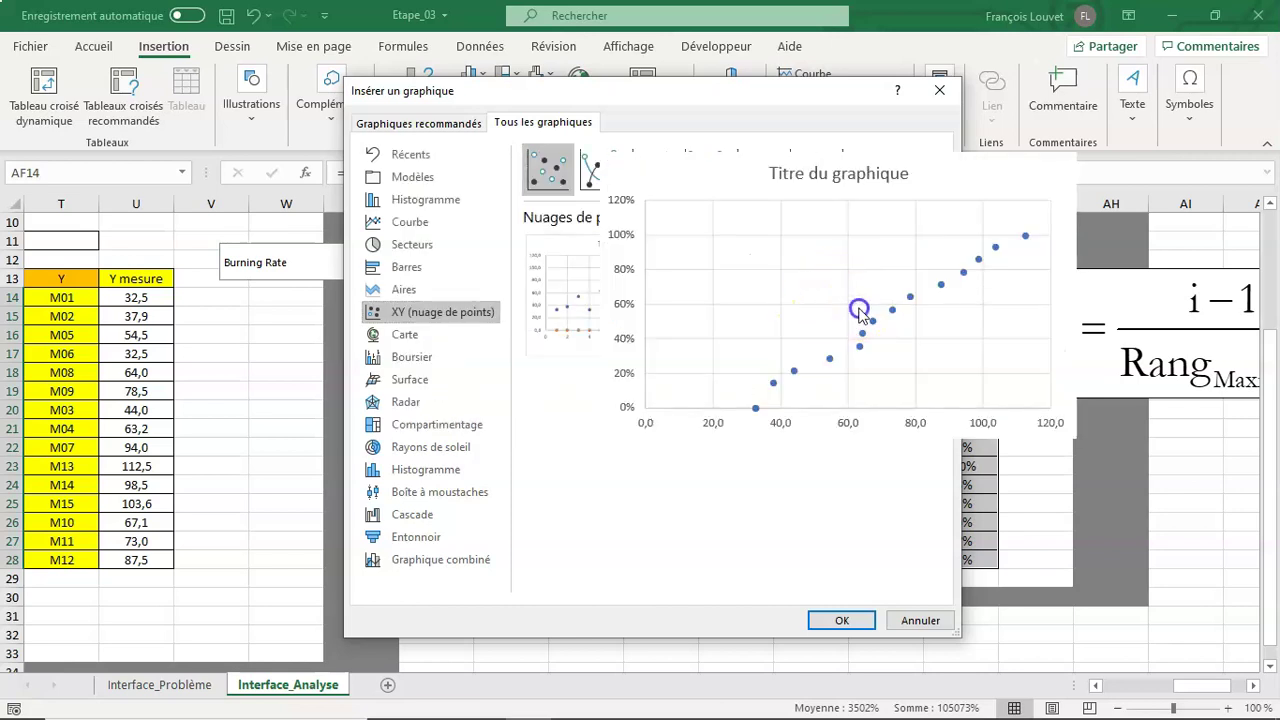
pyautogui.click(841, 620)
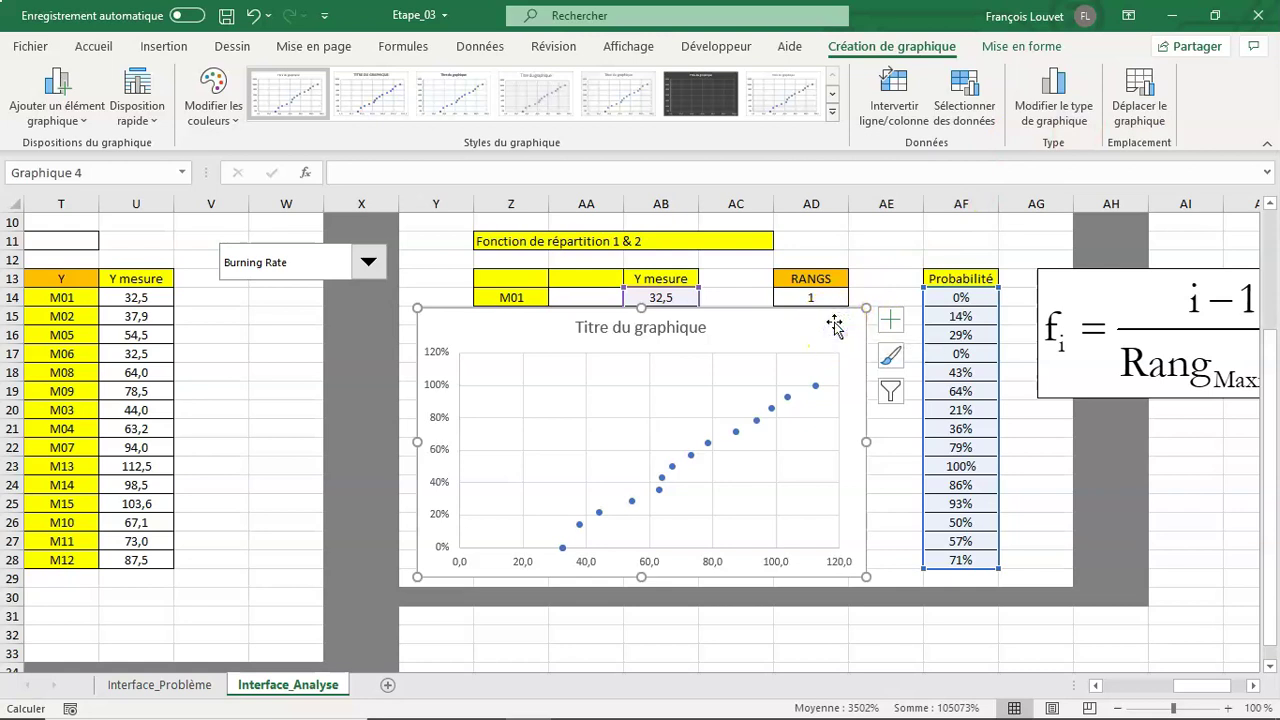
# Move the chart to a new chart sheet named 'Fct Répart 1'
pyautogui.click(908, 44)
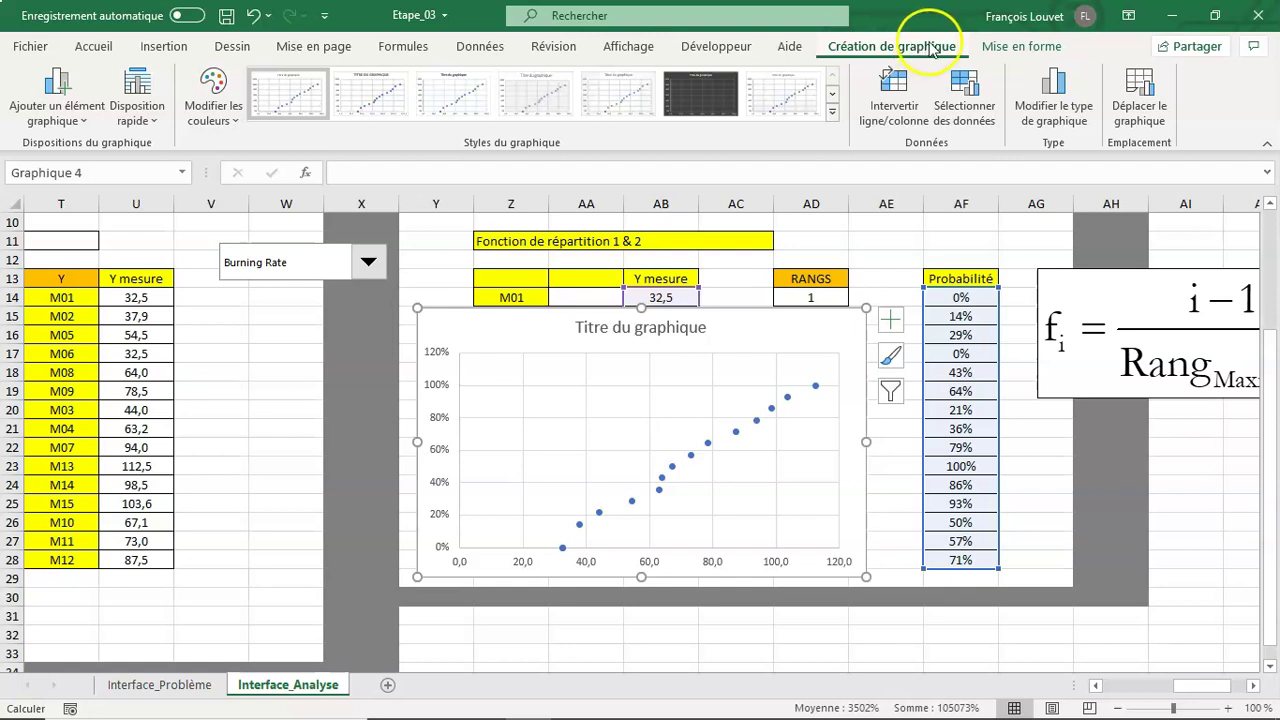
pyautogui.click(1140, 97)
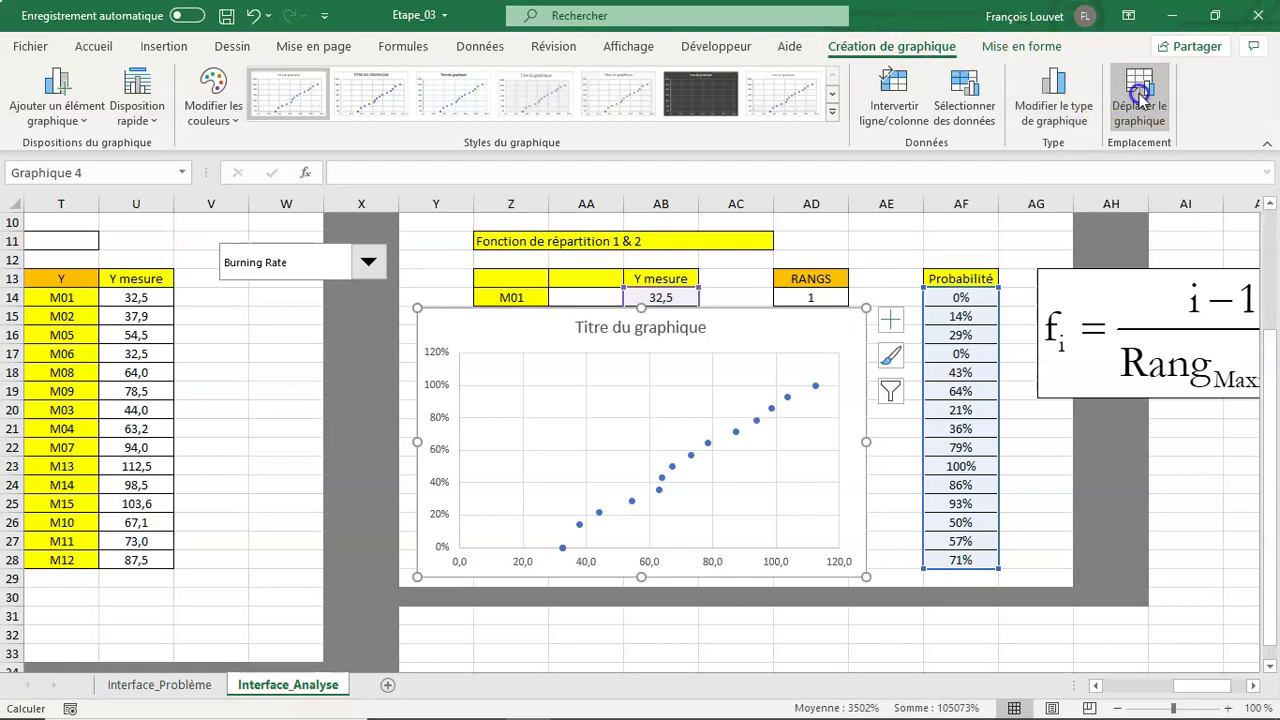
pyautogui.click(890, 333)
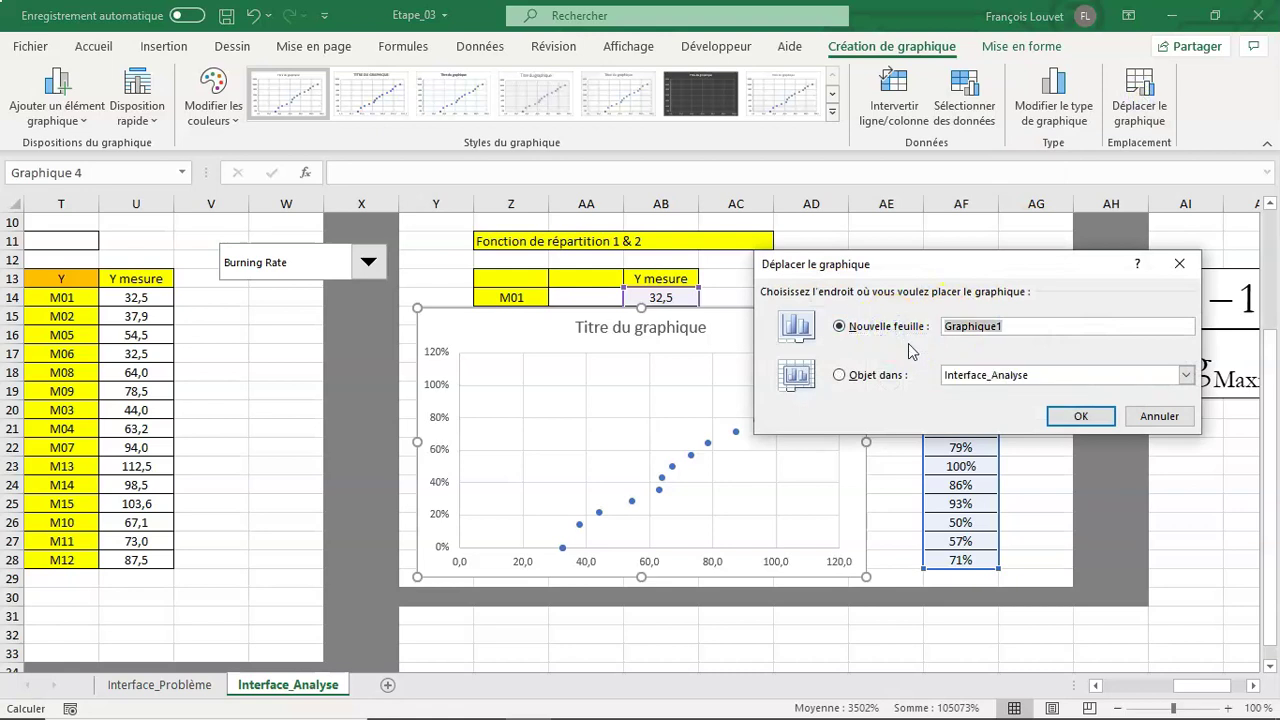
pyautogui.write('FC')
pyautogui.write('c')
pyautogui.write('t')
pyautogui.write(' Répart')
pyautogui.write(' 1')
pyautogui.click(1078, 420)
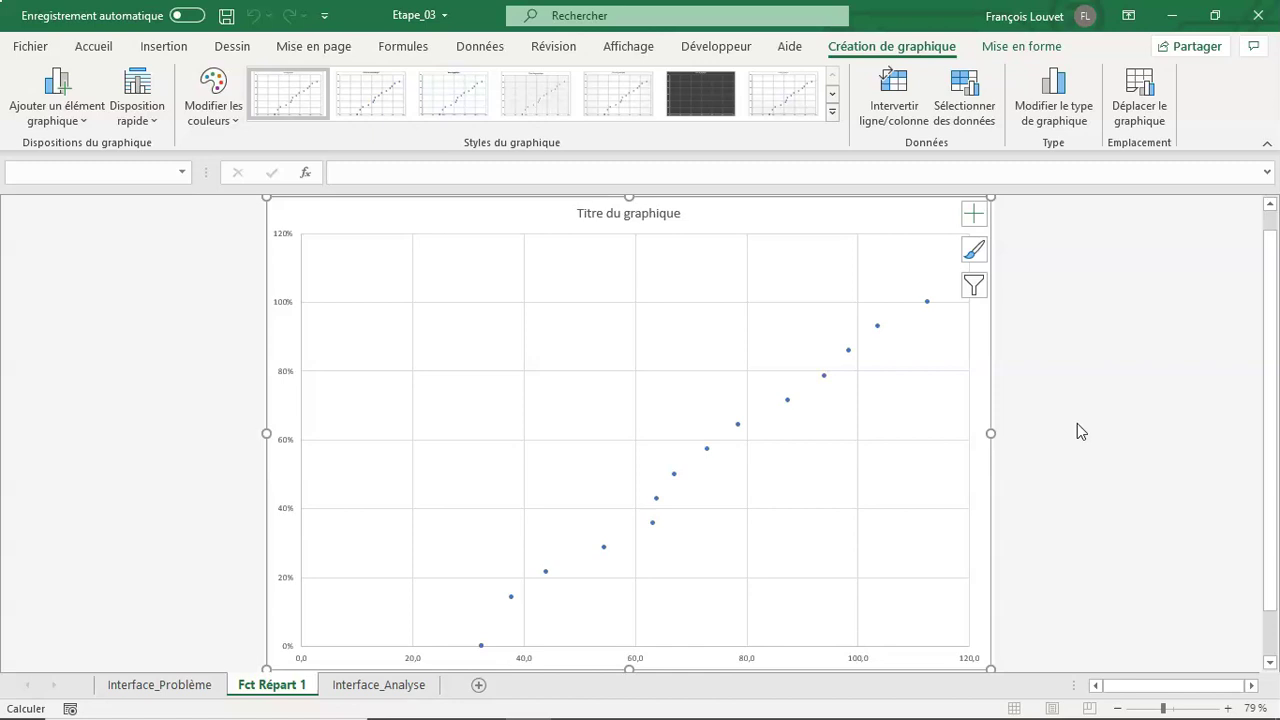
# Save the workbook and open the Format Chart Area settings for the Fct Répart 1 chart
pyautogui.click(226, 16)
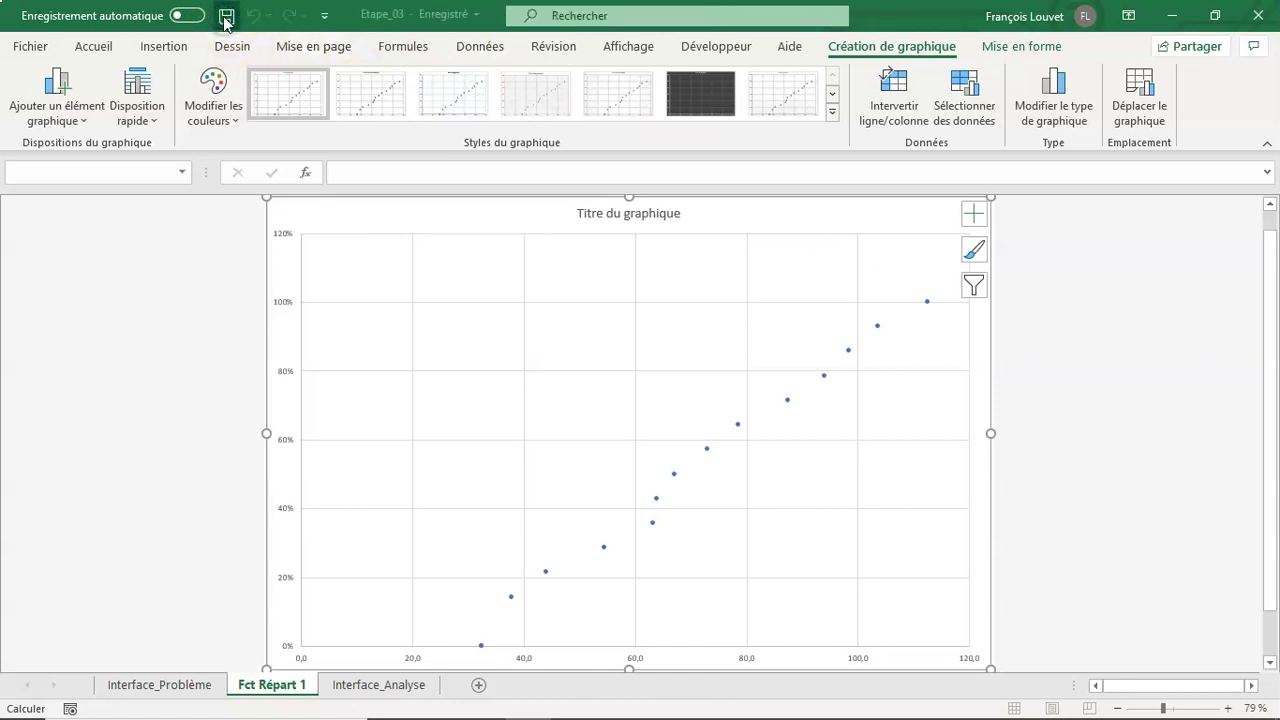
pyautogui.click(460, 221)
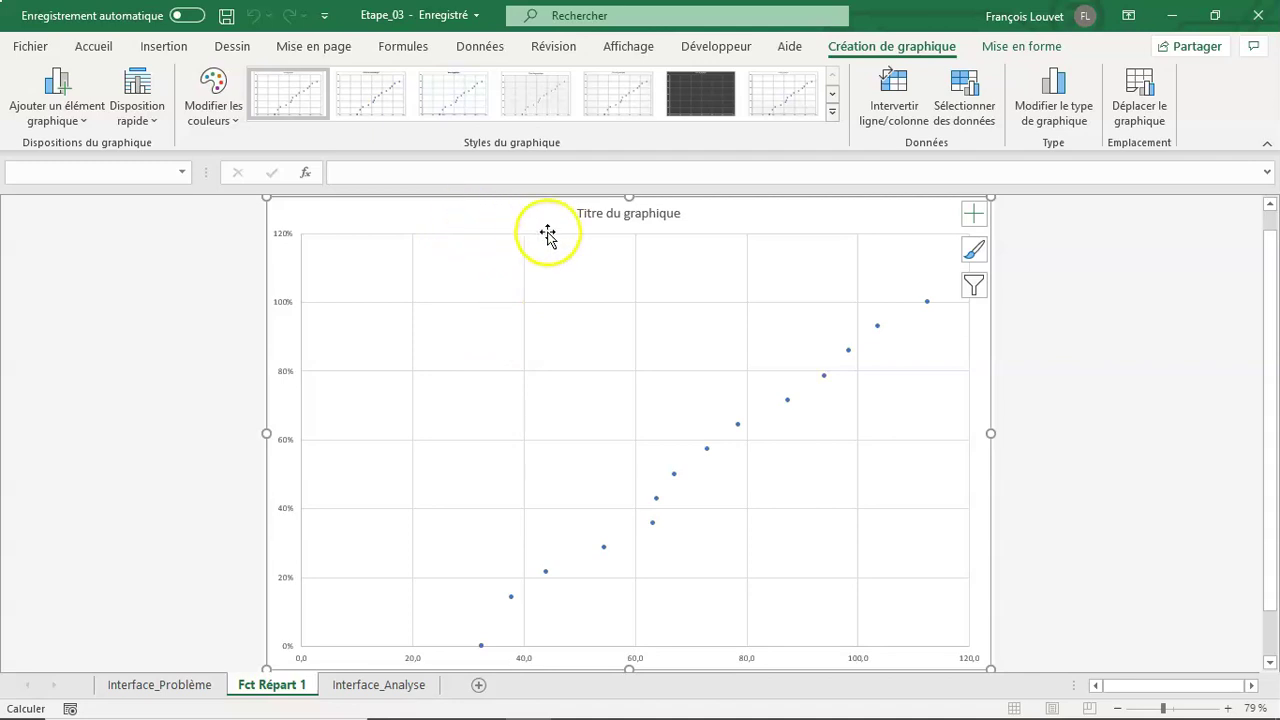
pyautogui.click(1035, 55)
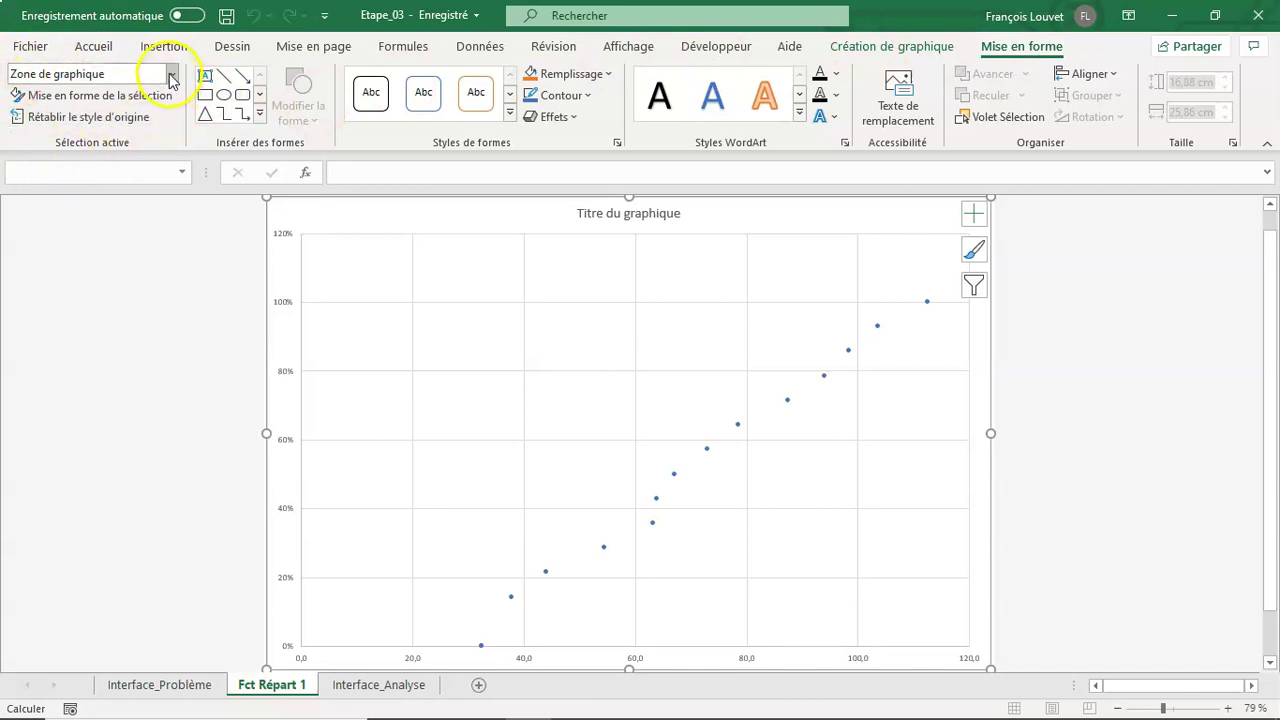
pyautogui.click(171, 74)
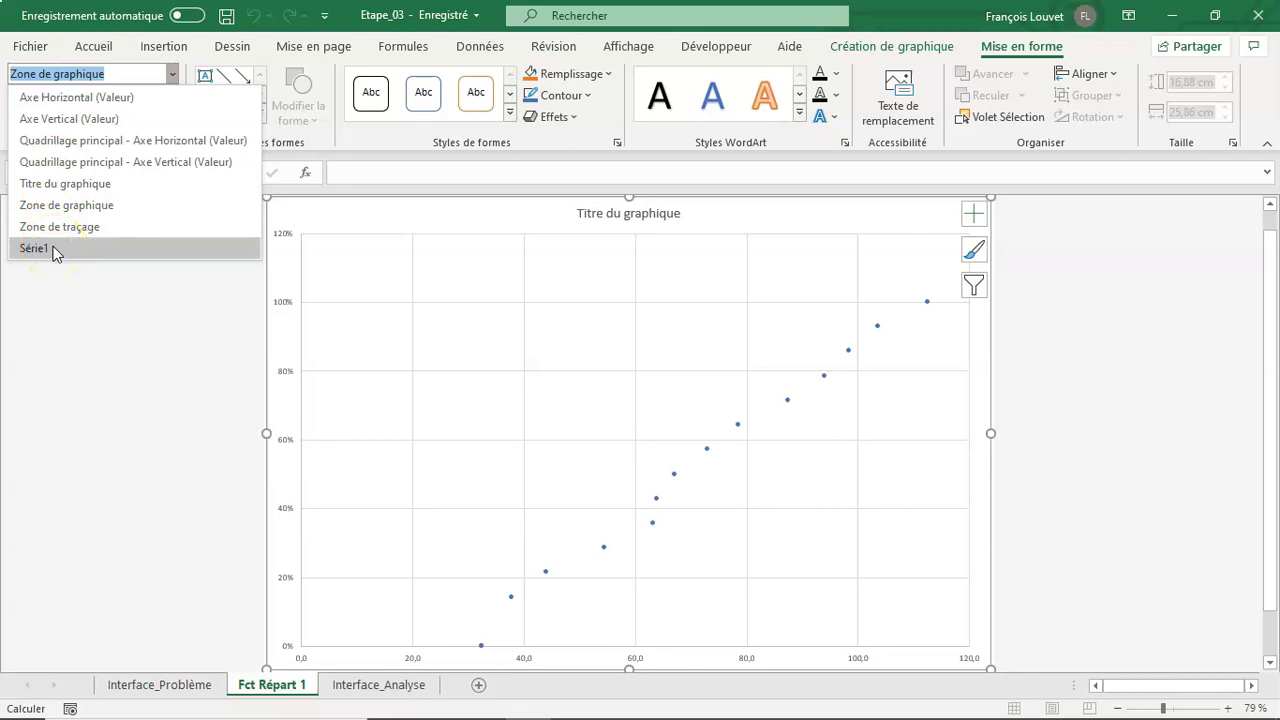
pyautogui.click(72, 207)
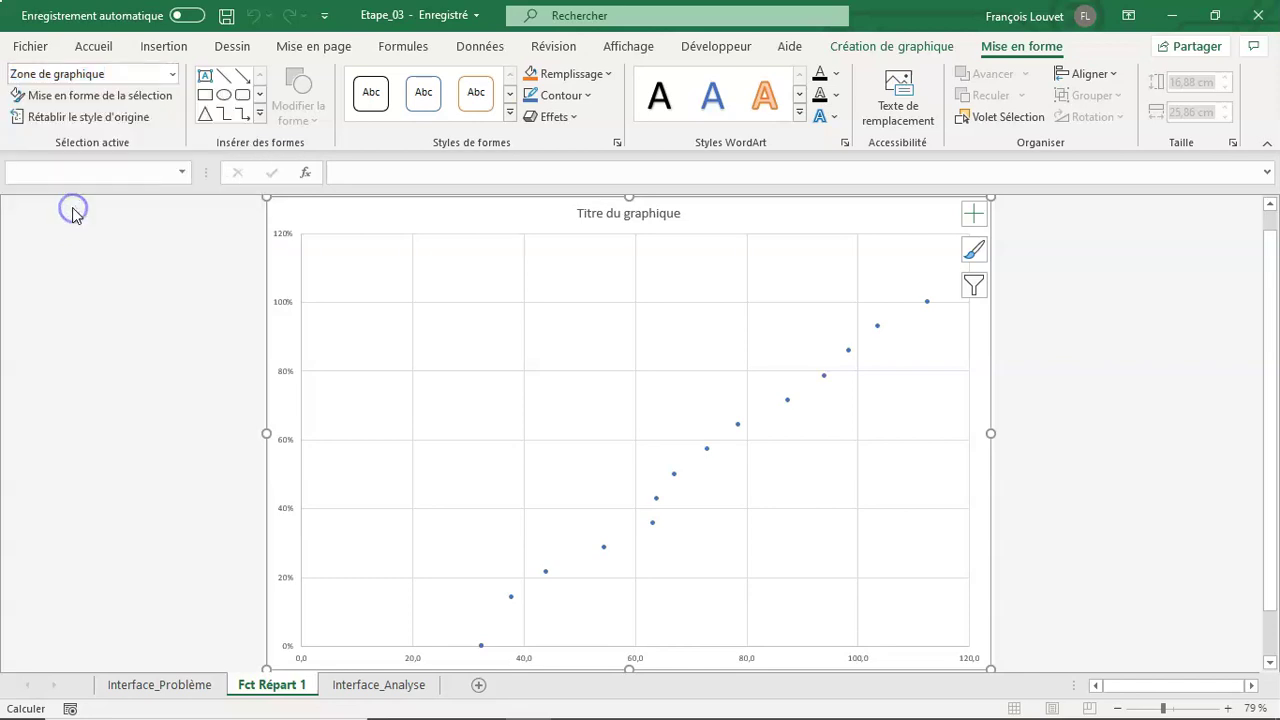
pyautogui.click(142, 98)
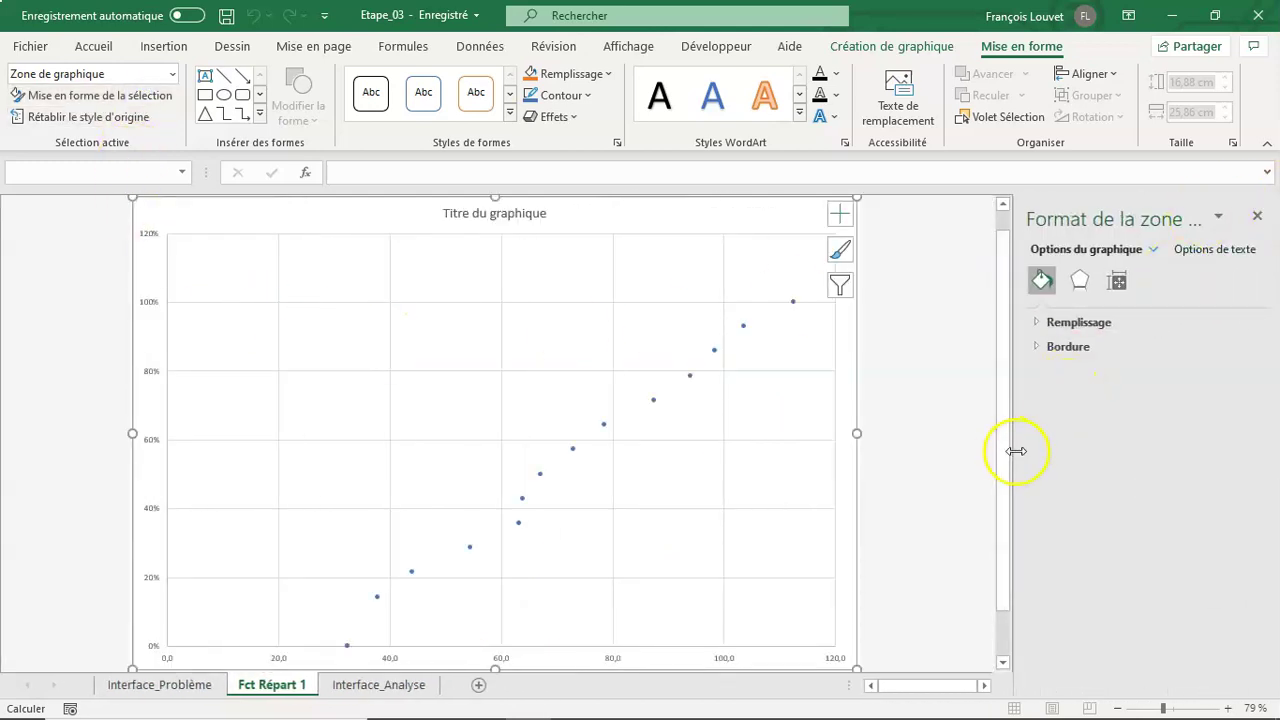
# Give the chart area Aucun remplissage (no fill) and Aucun trait (no border)
pyautogui.moveTo(1015, 449); pyautogui.dragTo(900, 454)
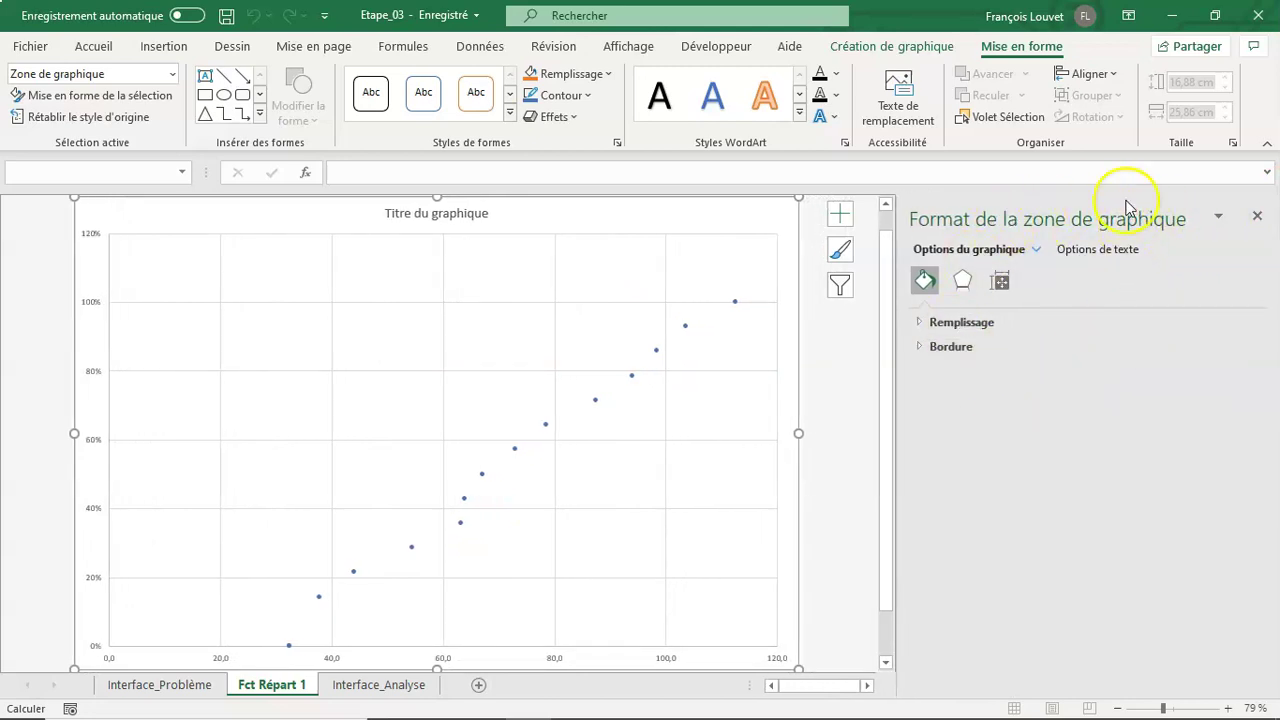
pyautogui.click(990, 328)
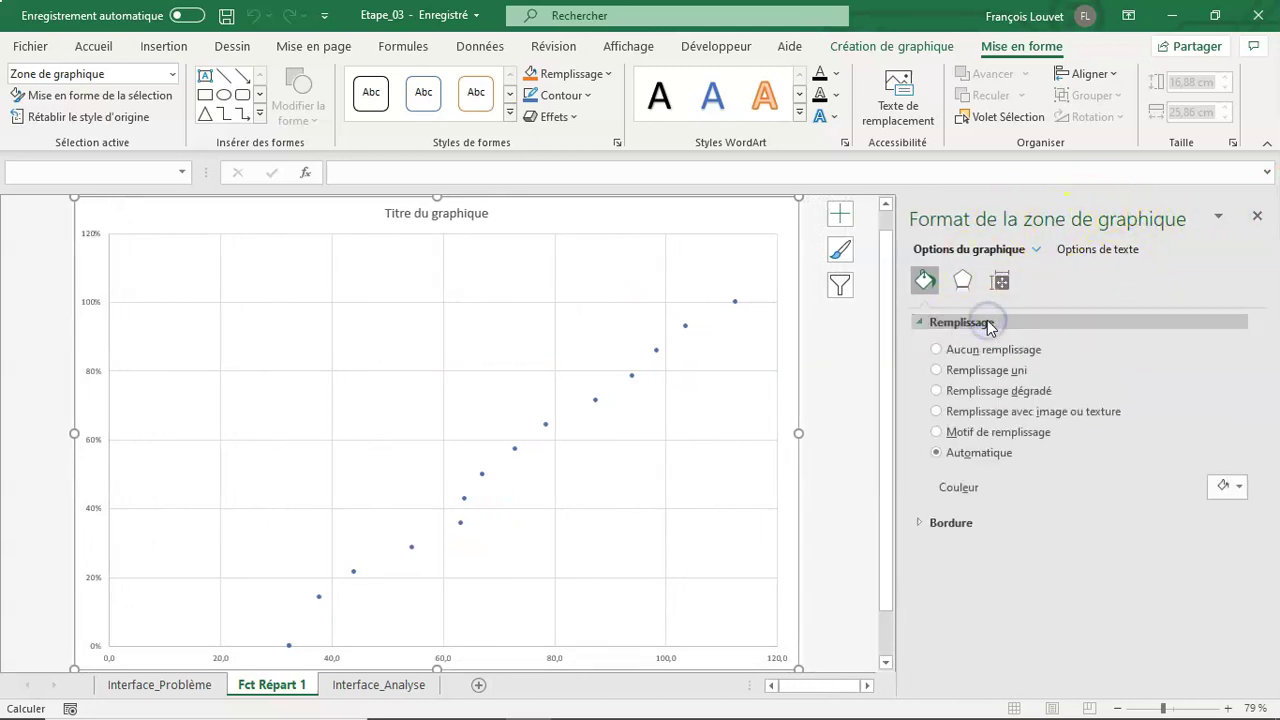
pyautogui.click(993, 354)
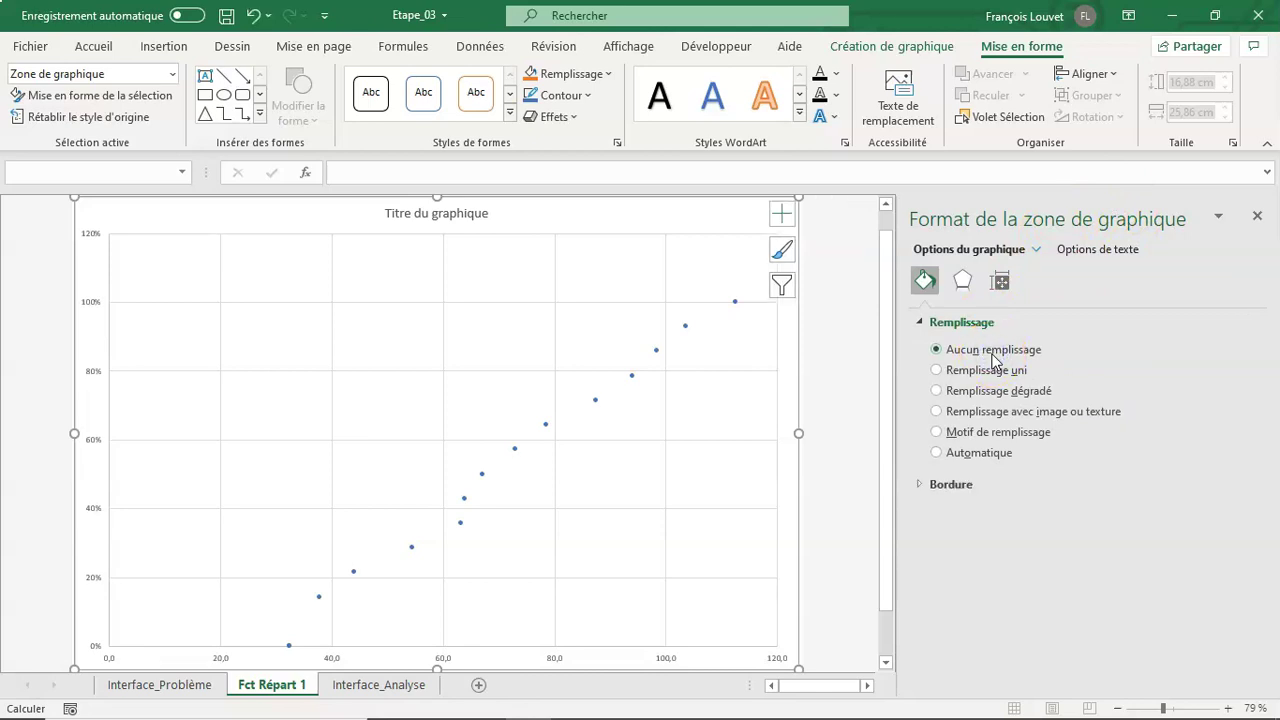
pyautogui.click(948, 486)
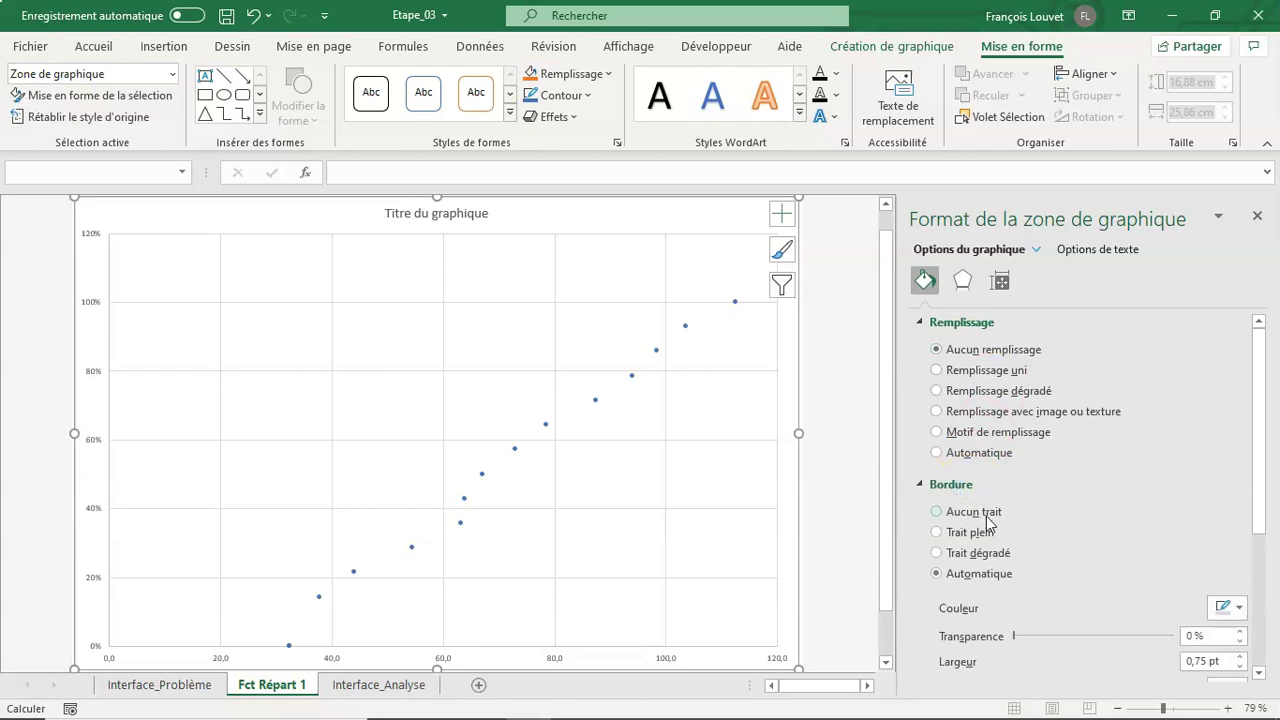
pyautogui.click(986, 515)
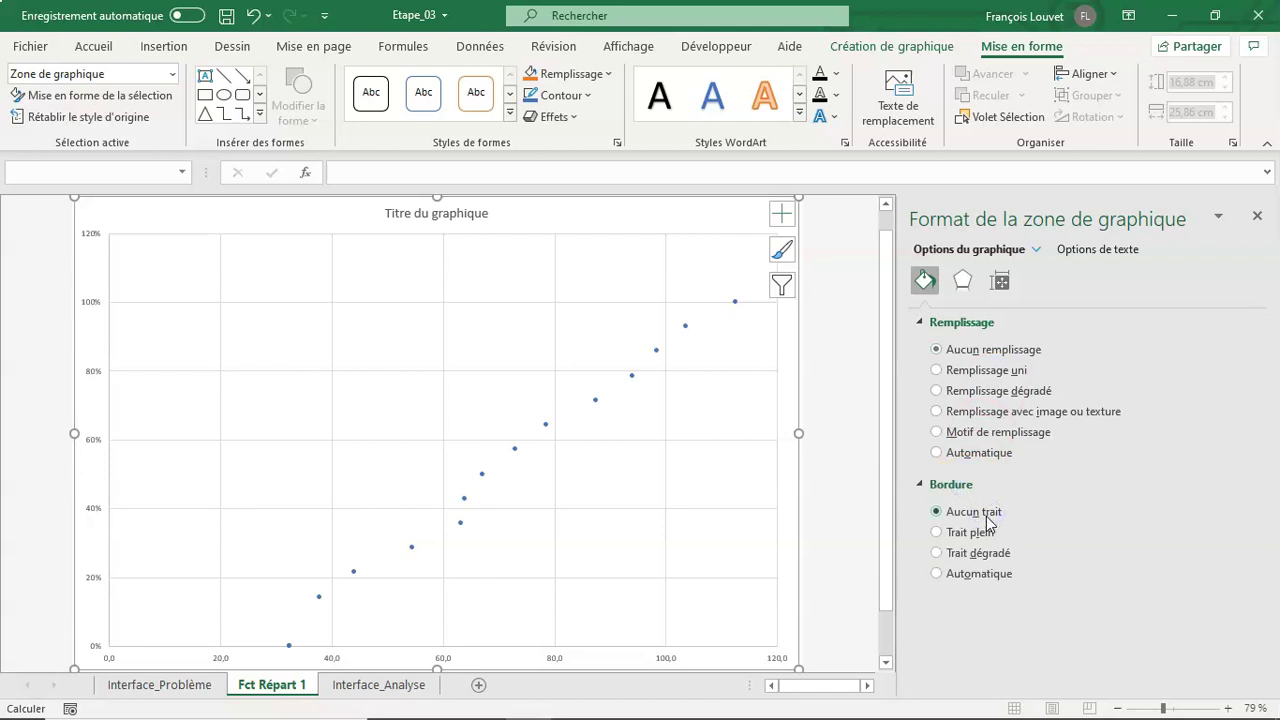
pyautogui.click(173, 74)
pyautogui.click(134, 227)
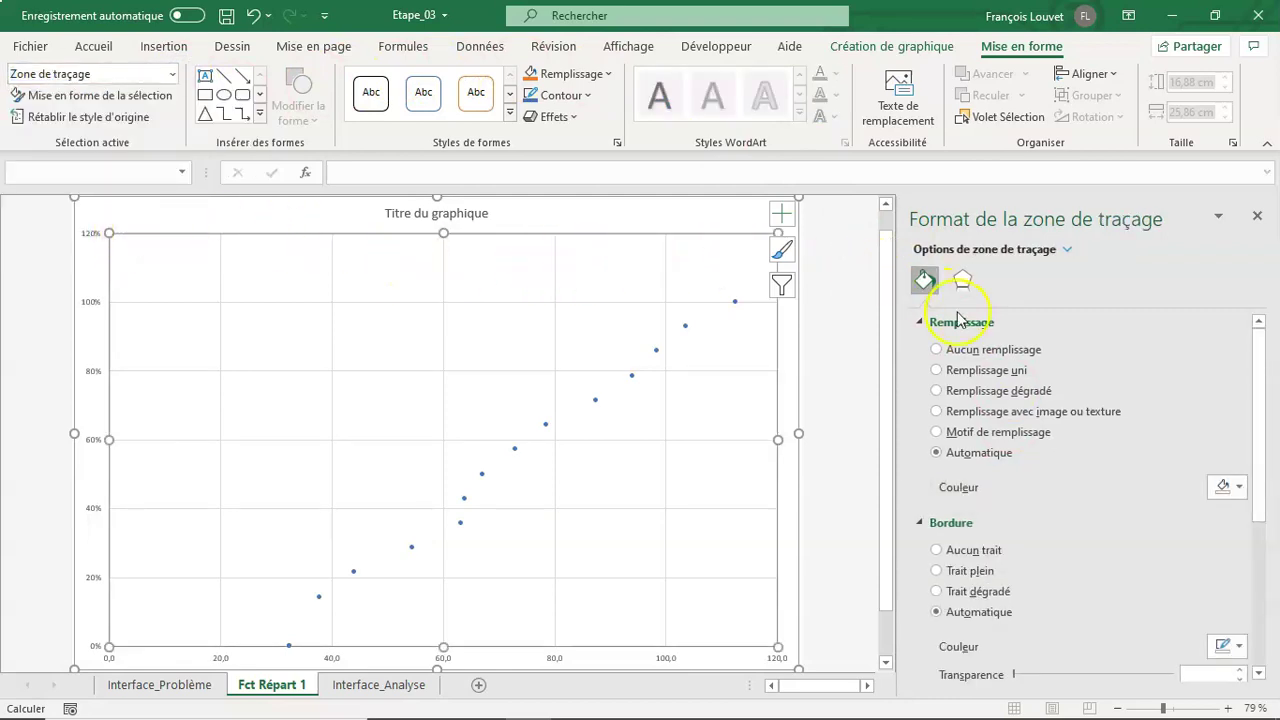
# Give the plot area no fill and a solid black border line
pyautogui.click(993, 355)
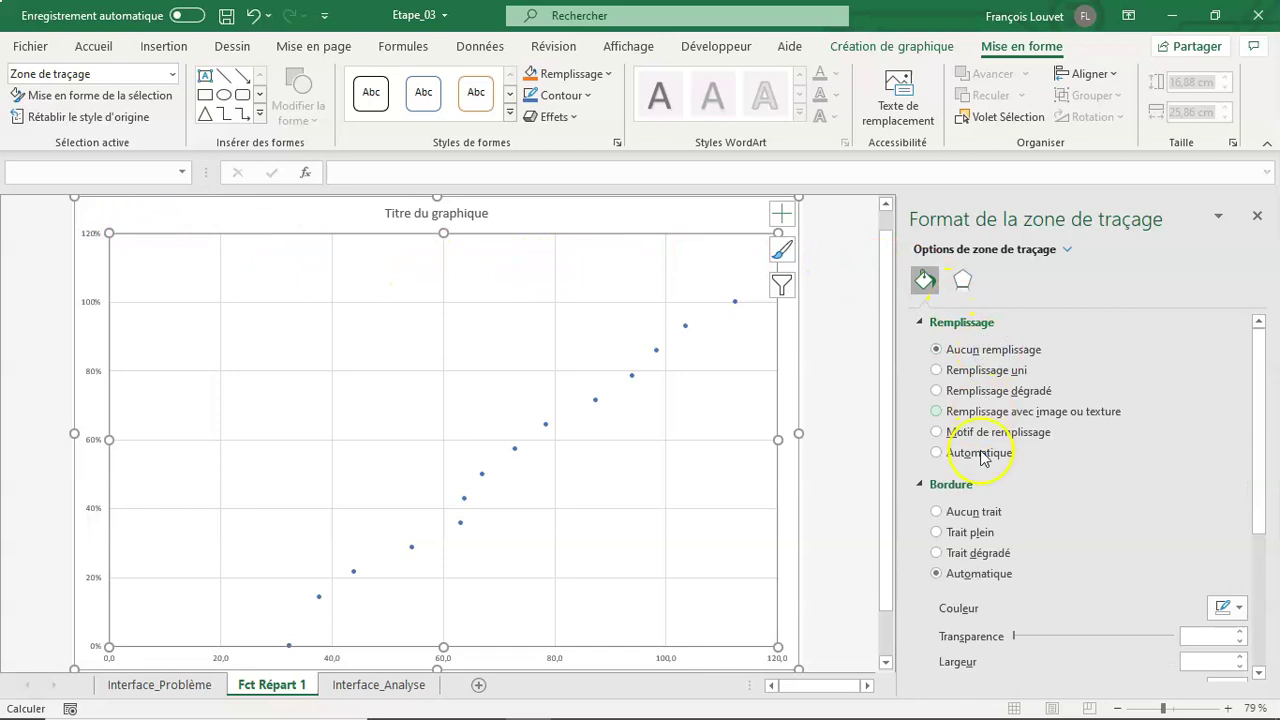
pyautogui.click(986, 533)
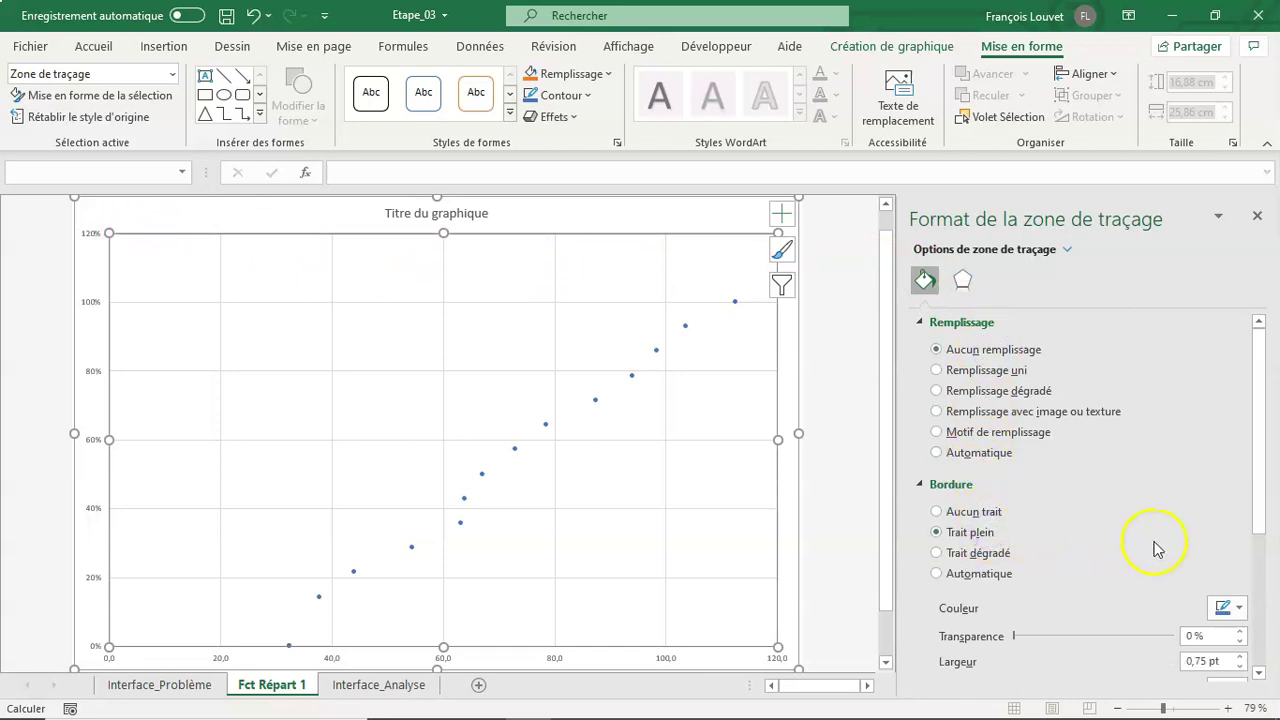
pyautogui.click(1224, 612)
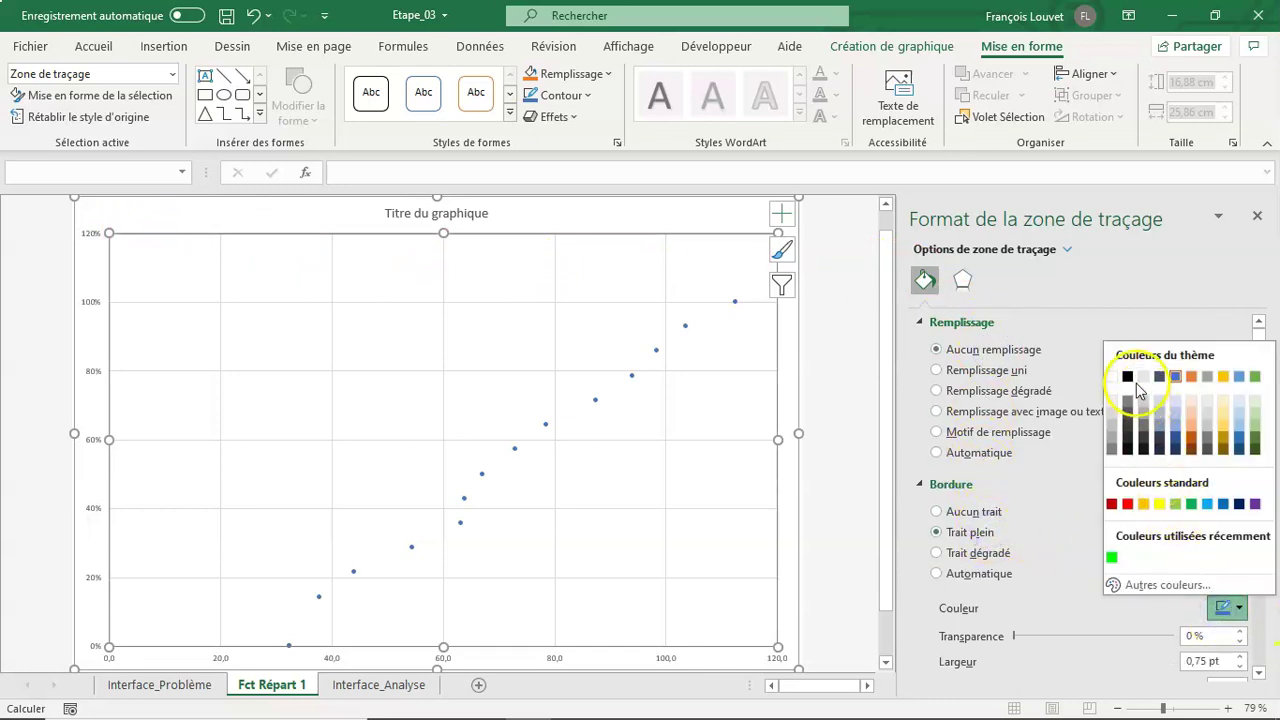
pyautogui.click(1131, 377)
pyautogui.scroll(-2, 1209, 451)
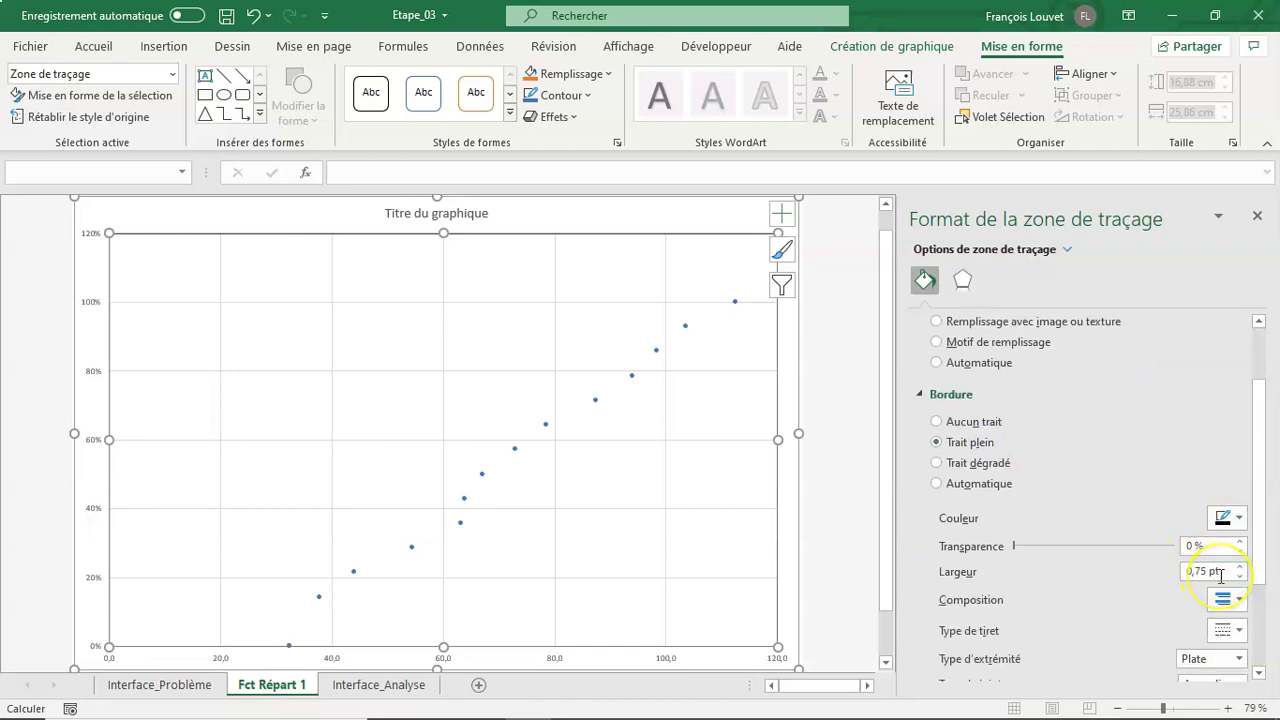
pyautogui.click(174, 75)
pyautogui.click(137, 121)
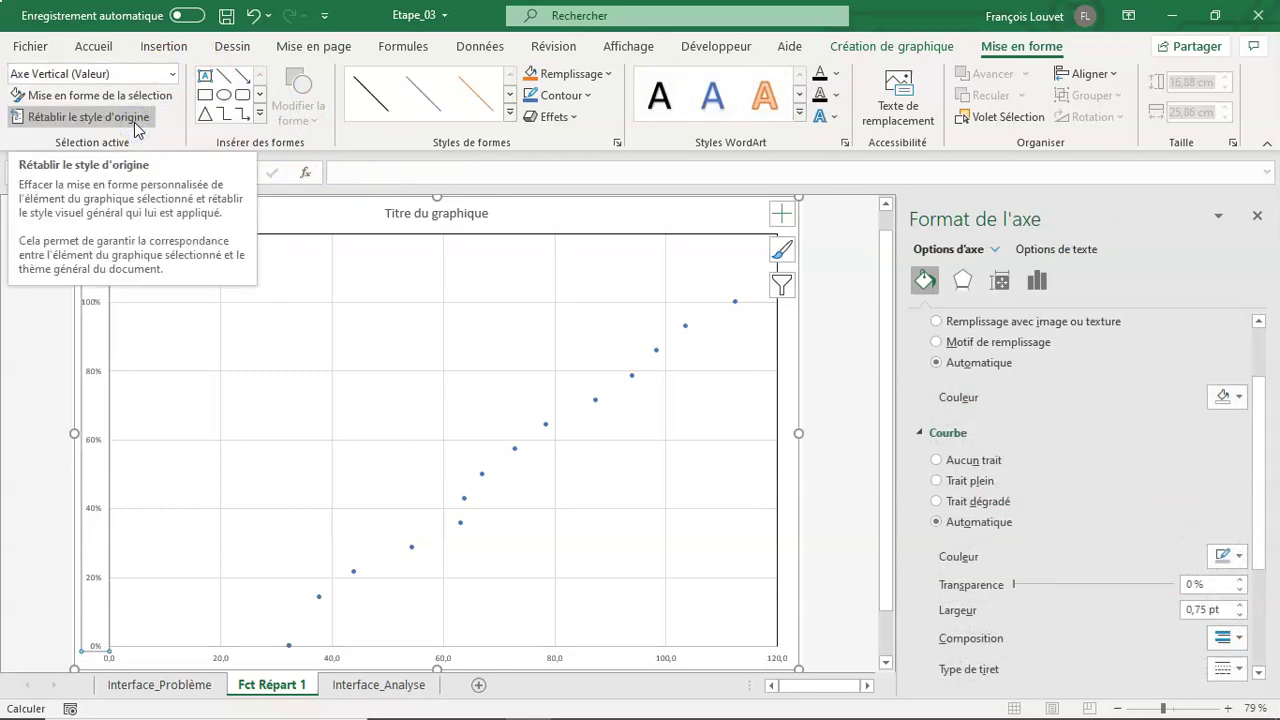
# Remove the vertical axis fill and give its line a solid stroke
pyautogui.scroll(2, 1062, 372)
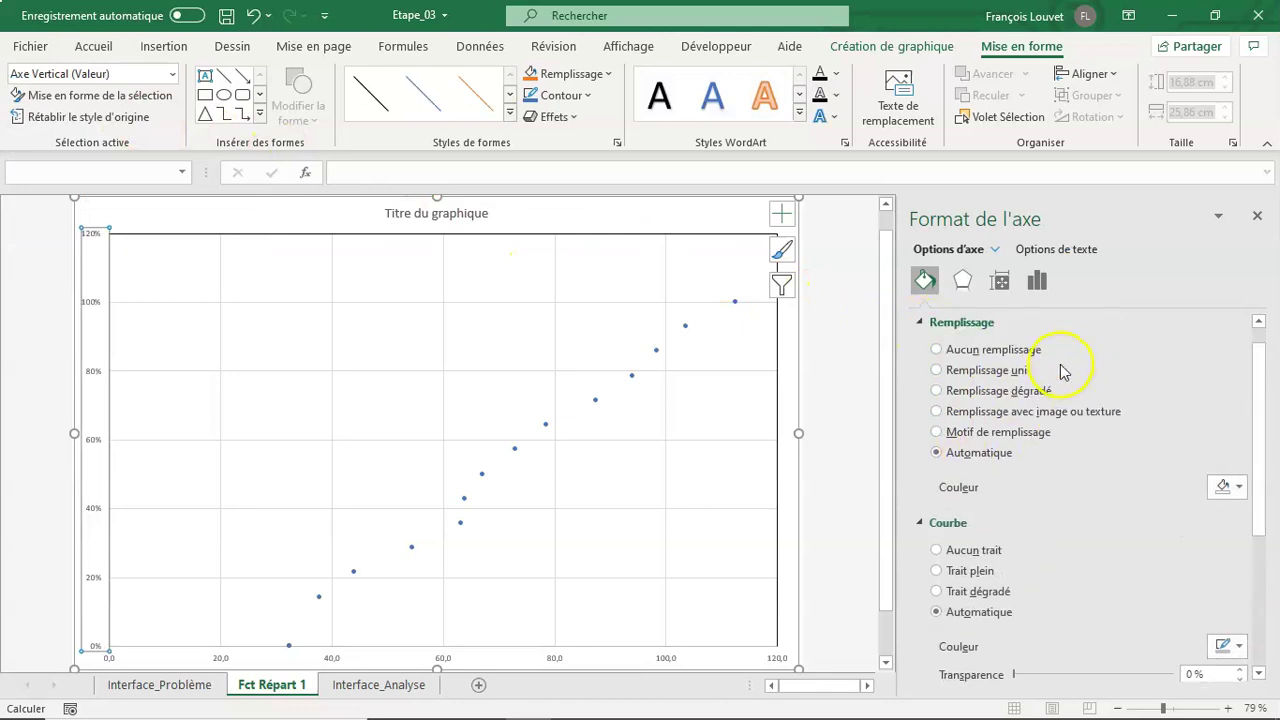
pyautogui.click(968, 352)
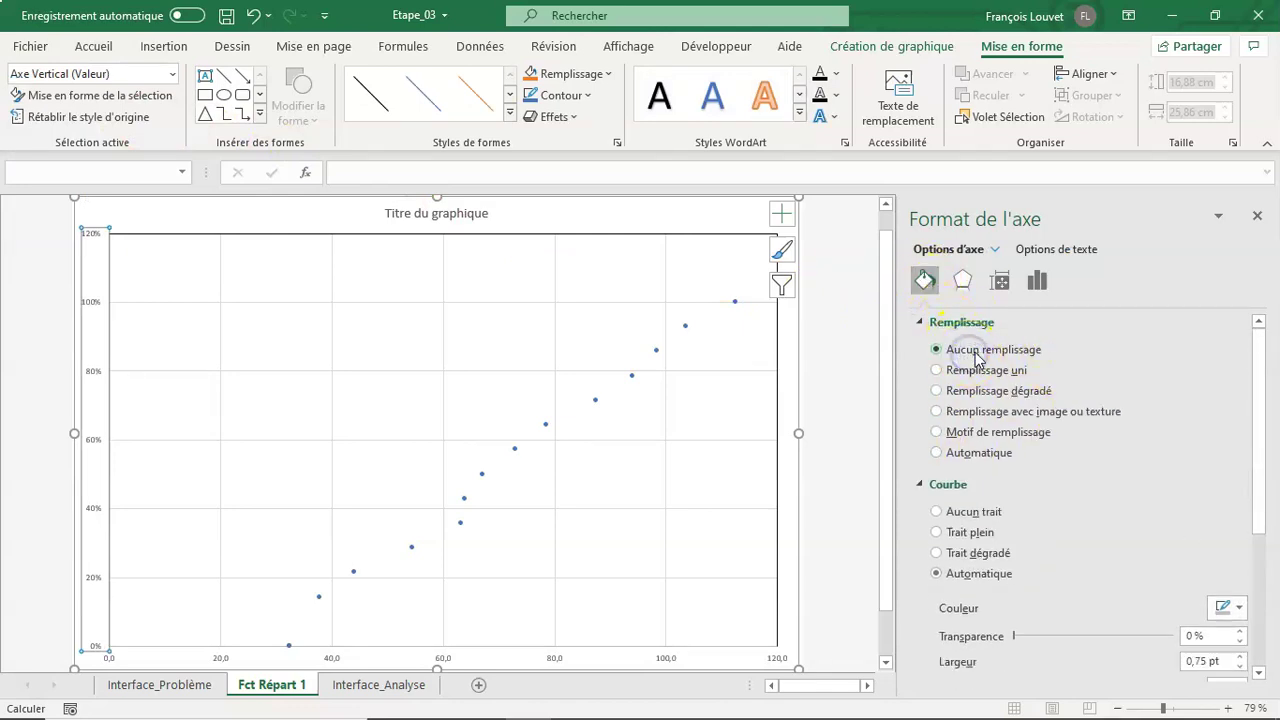
pyautogui.click(984, 532)
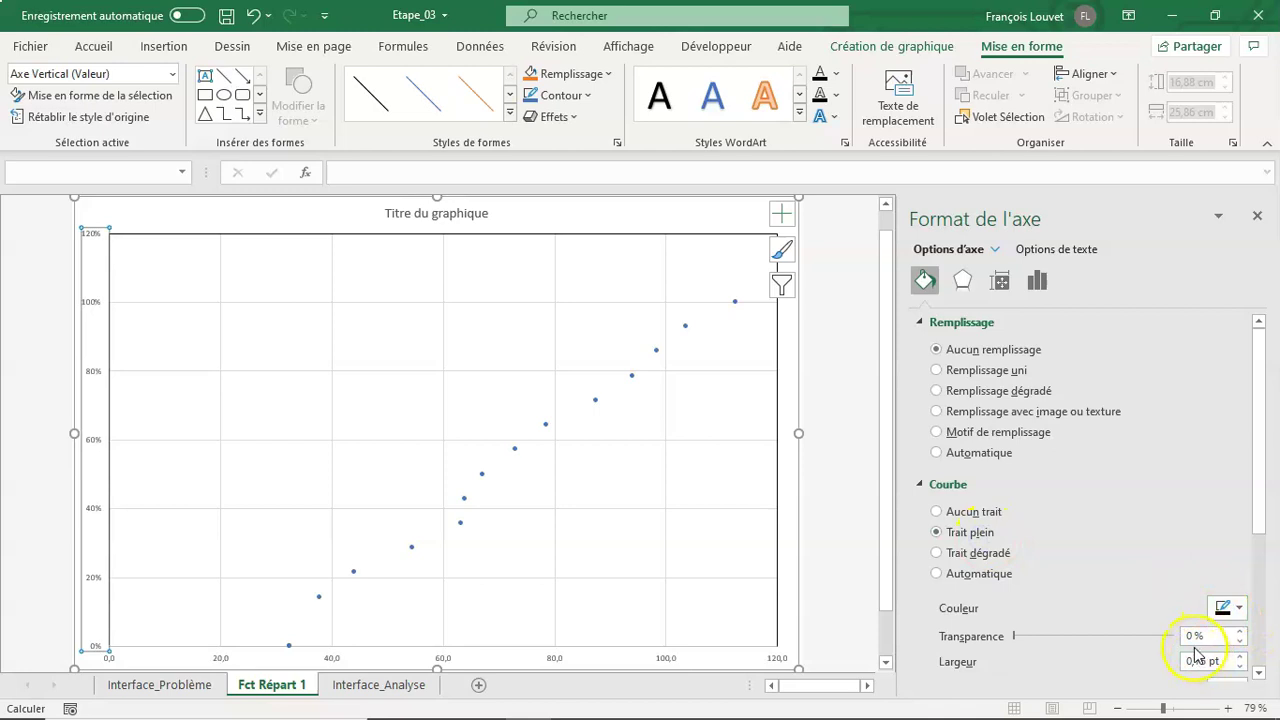
# Set the vertical axis maximum to 1, major unit 0,25 and minor unit 0,05
pyautogui.click(1040, 283)
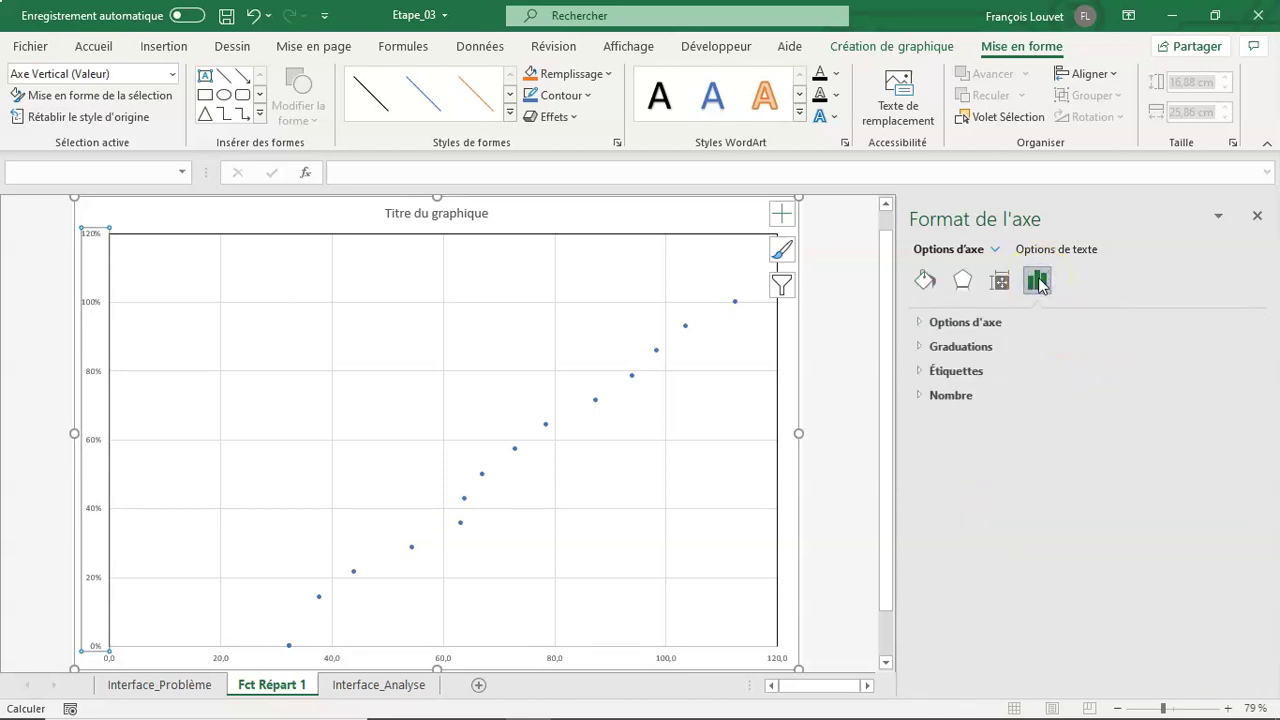
pyautogui.click(994, 326)
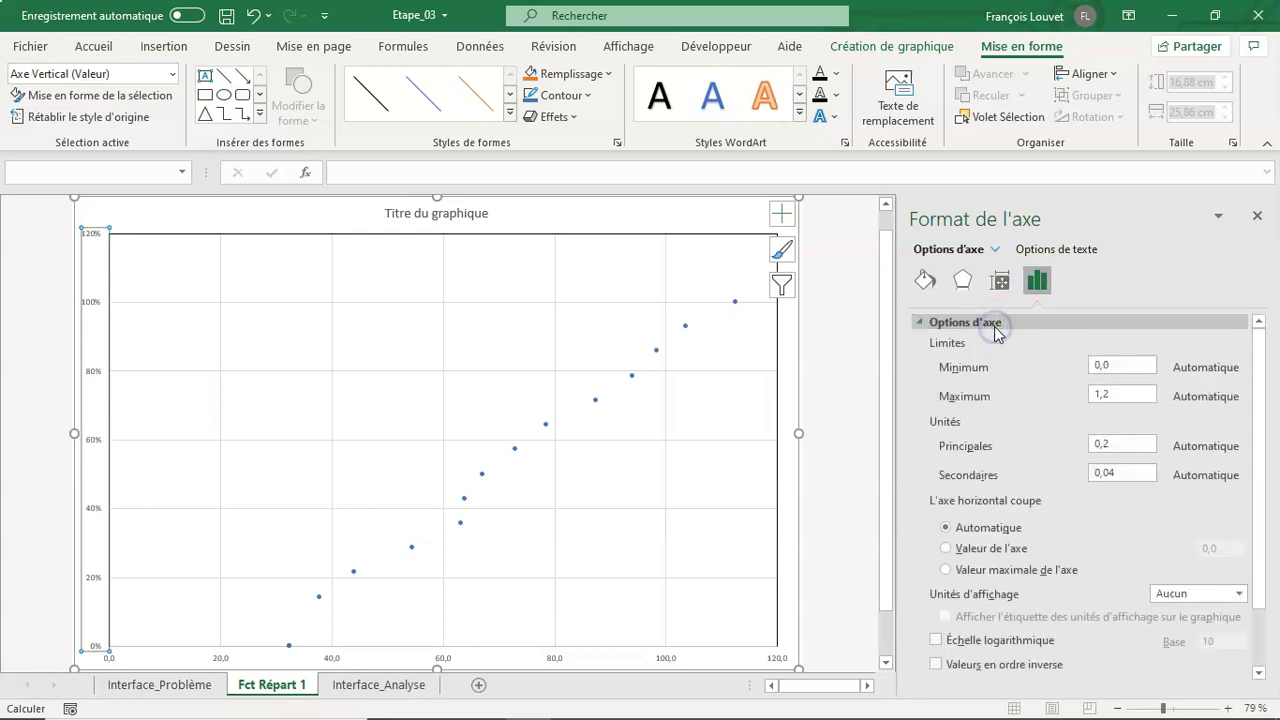
pyautogui.doubleClick(1131, 394)
pyautogui.write('1')
pyautogui.press('Return')
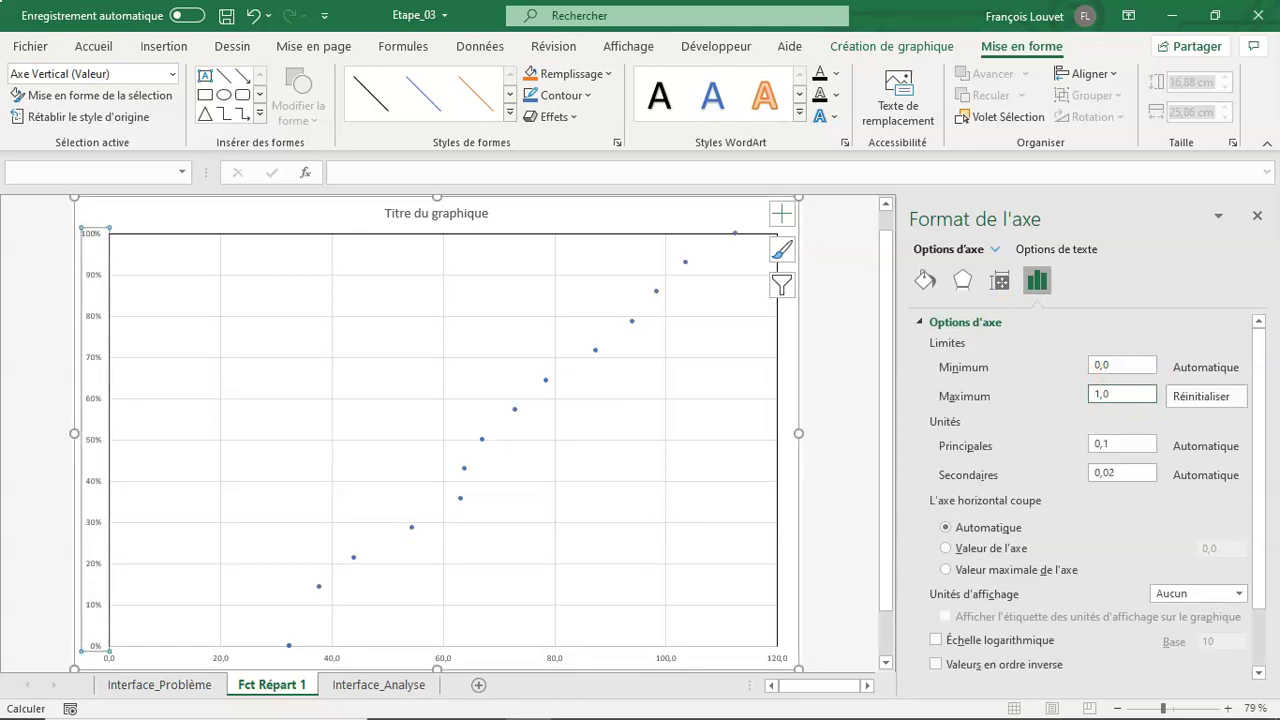
pyautogui.doubleClick(1128, 445)
pyautogui.write('0,25')
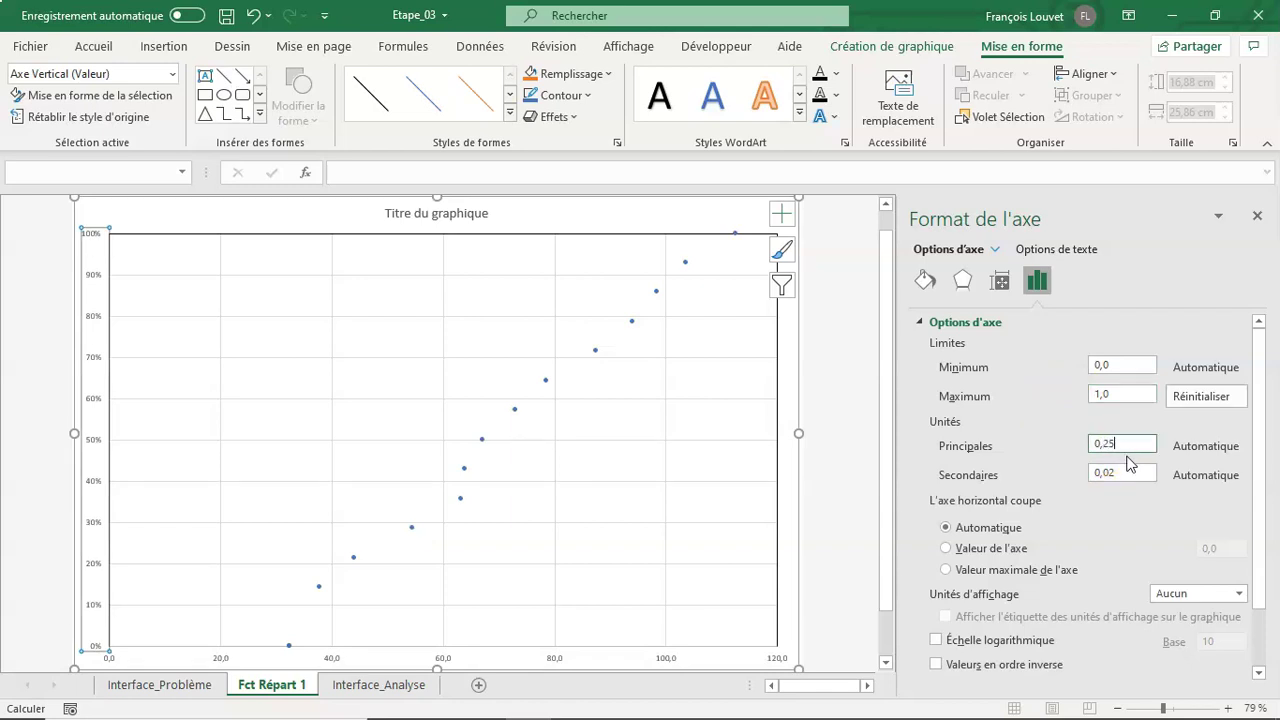
pyautogui.doubleClick(1130, 474)
pyautogui.write('05')
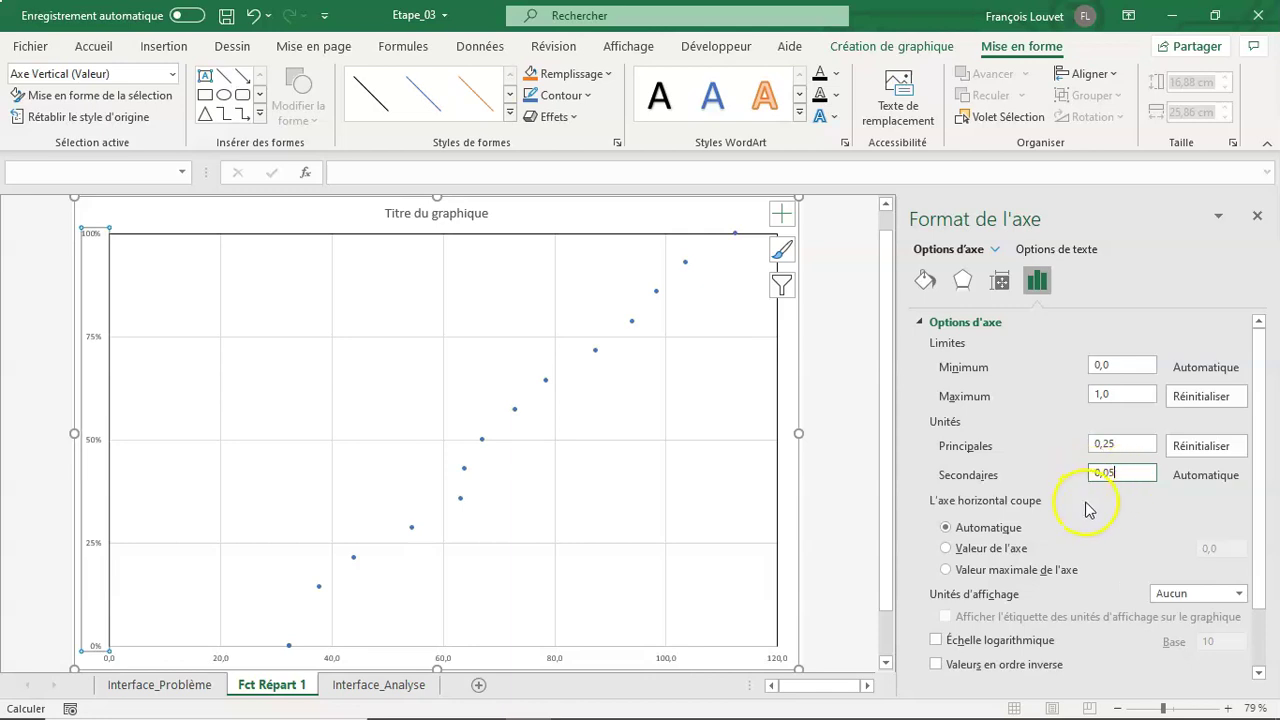
# Put the vertical axis major tick marks outside and minor tick marks inside
pyautogui.click(928, 323)
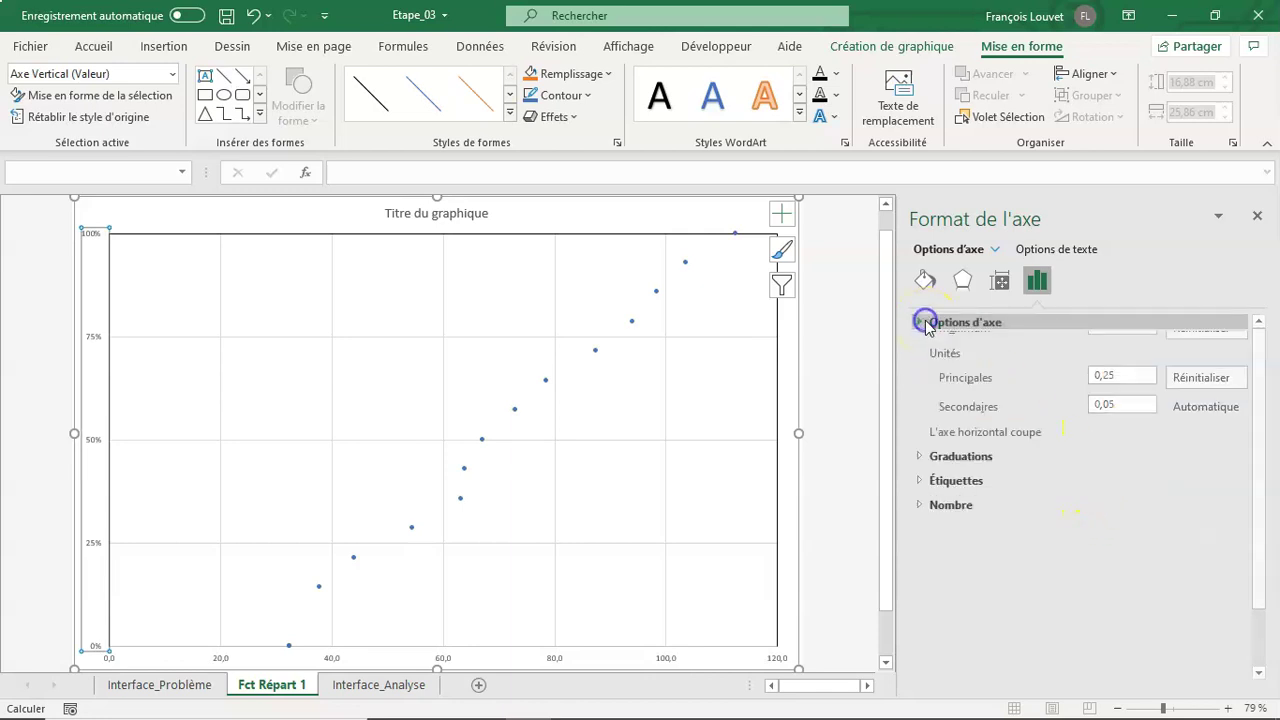
pyautogui.click(923, 347)
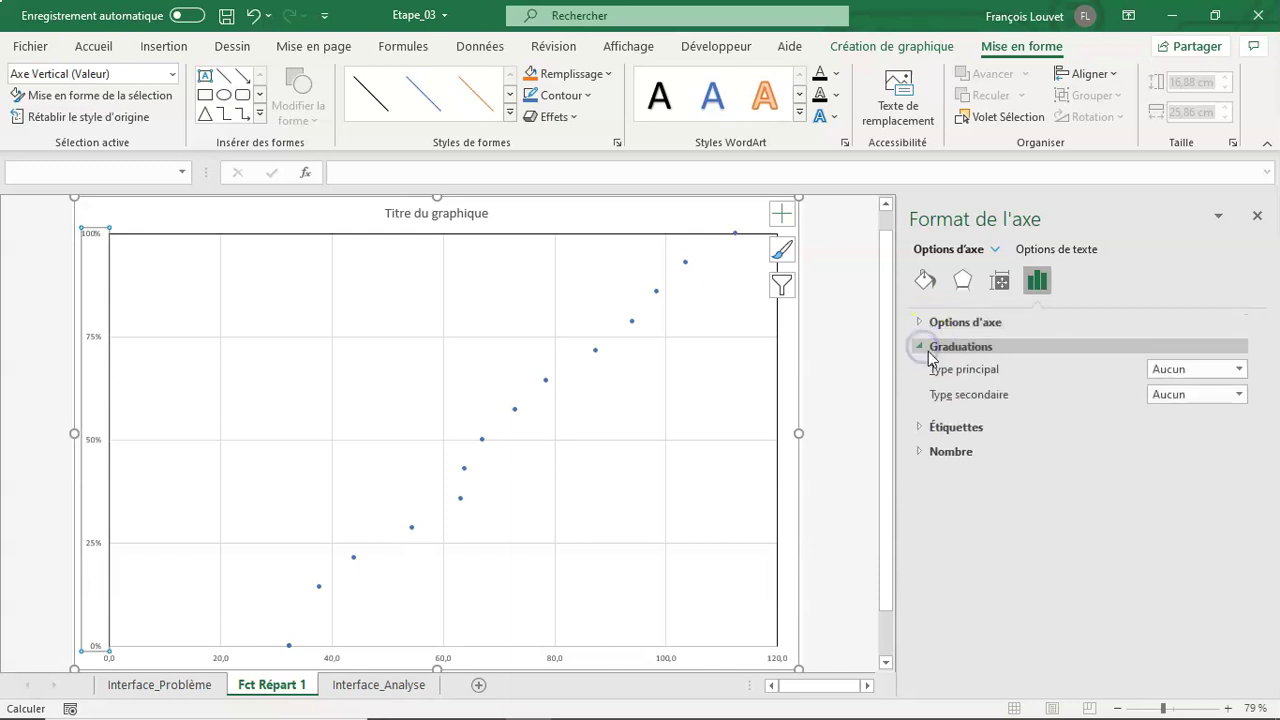
pyautogui.click(1168, 370)
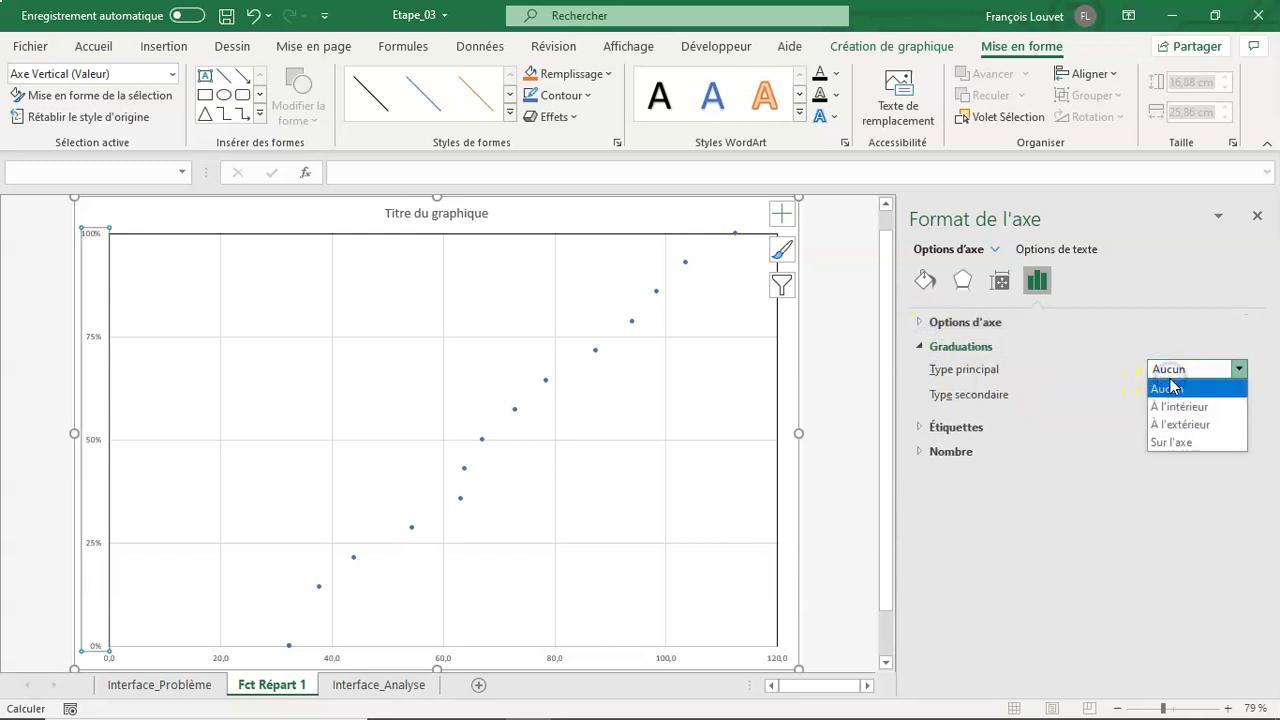
pyautogui.click(1195, 424)
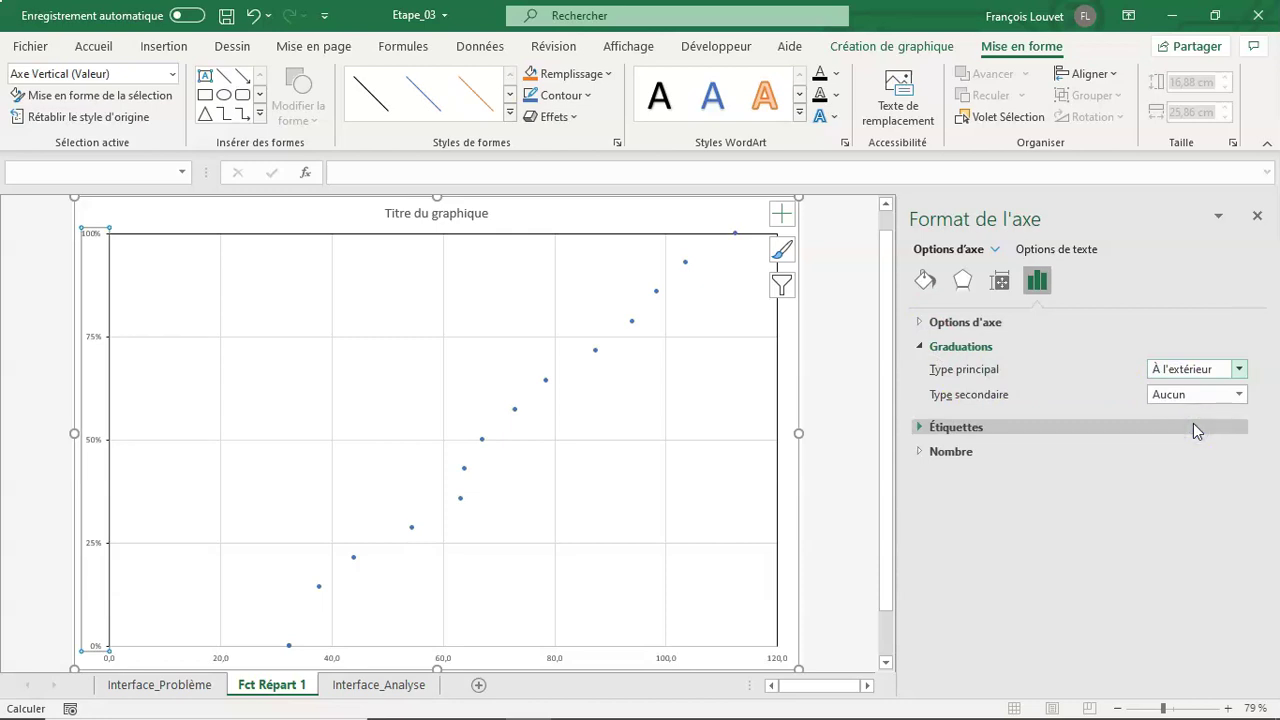
pyautogui.click(1195, 396)
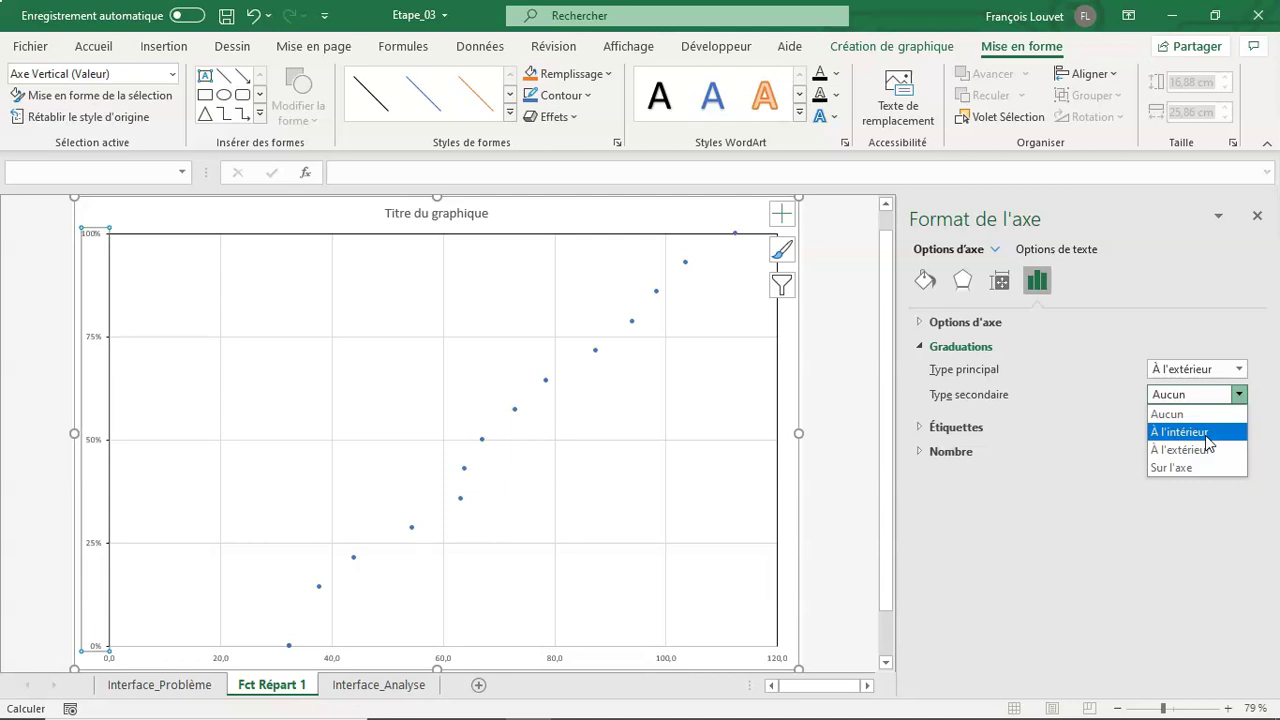
pyautogui.click(1206, 436)
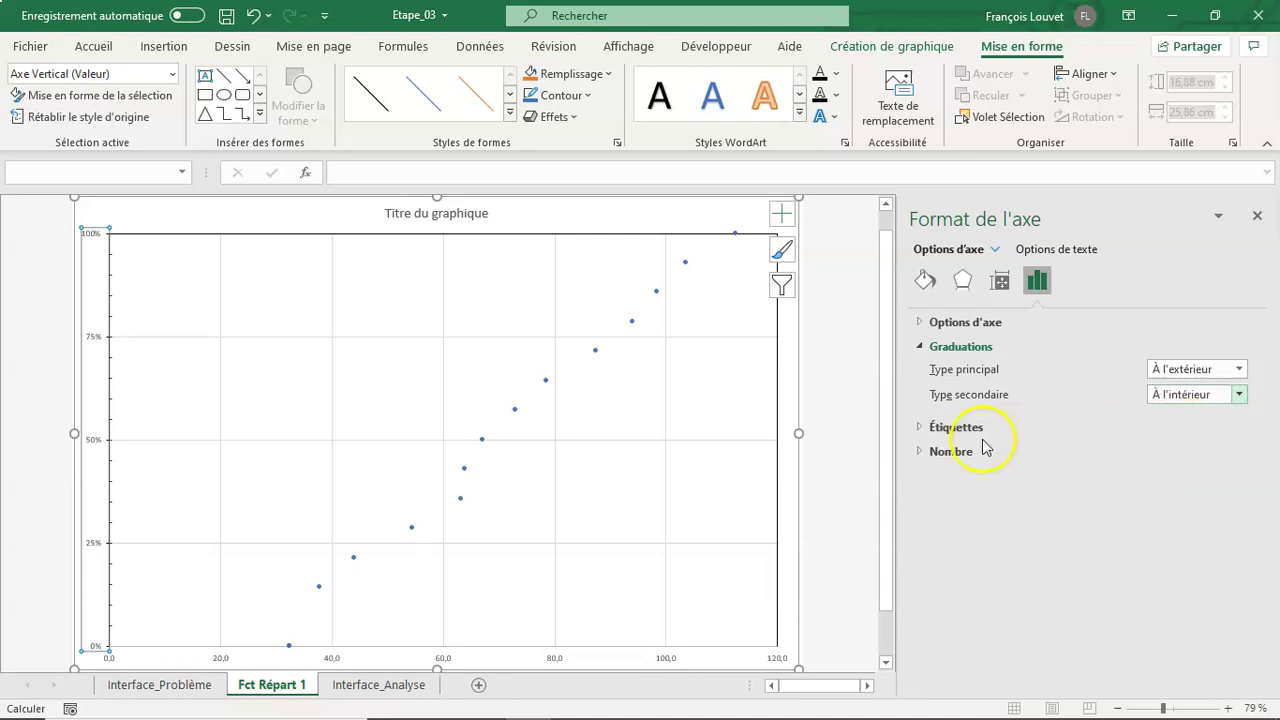
# Format the vertical axis labels as percentages with 0 decimals
pyautogui.click(962, 455)
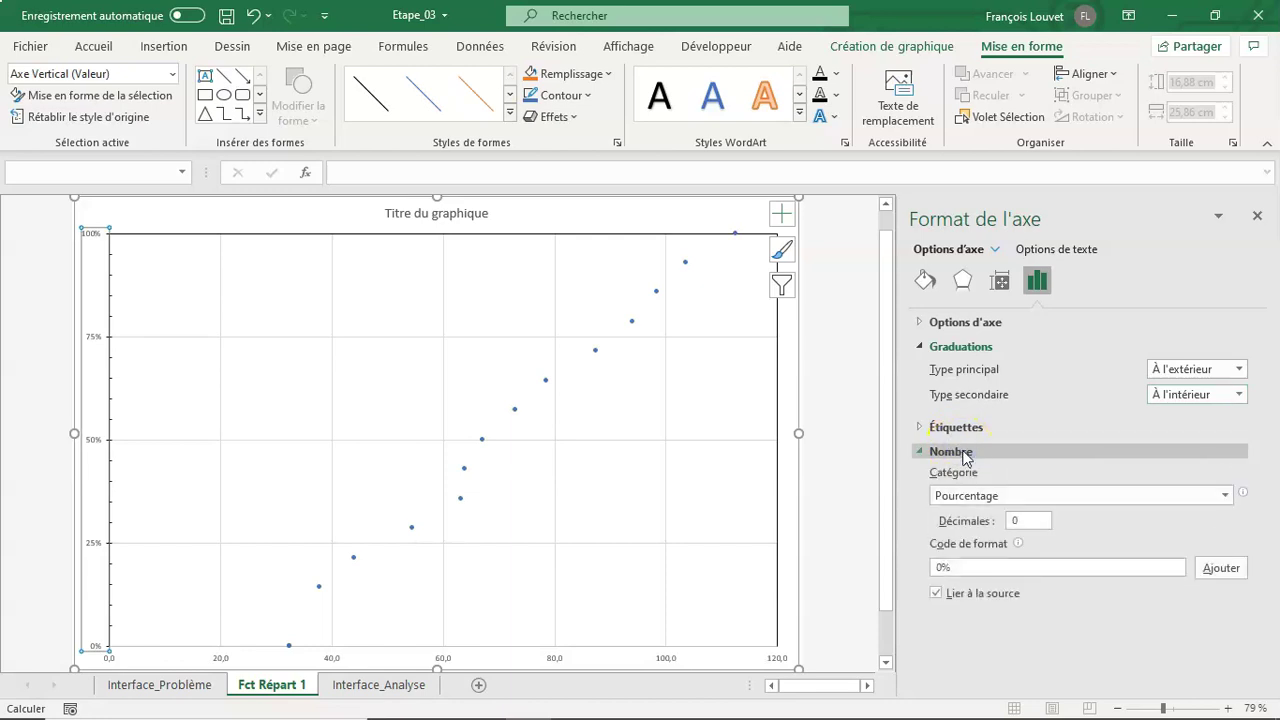
pyautogui.click(1012, 517)
pyautogui.write('2')
pyautogui.press('Return')
pyautogui.moveTo(1036, 519); pyautogui.dragTo(985, 520)
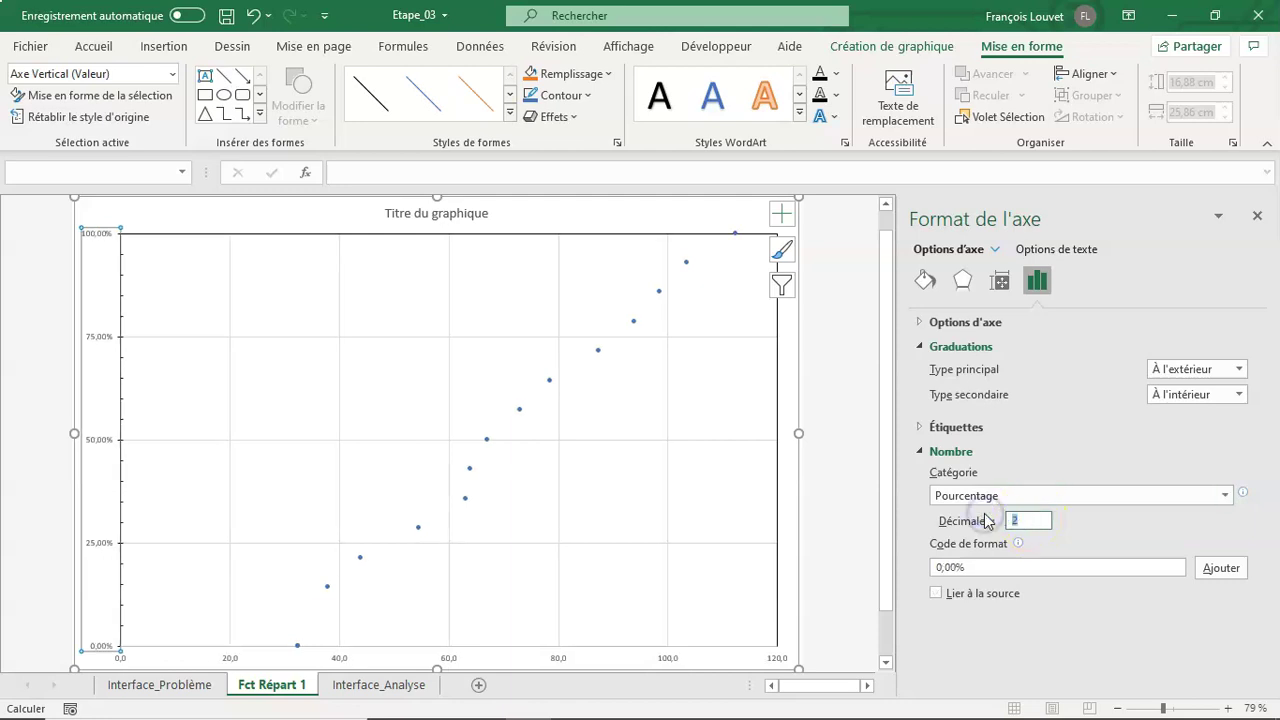
pyautogui.write('0')
pyautogui.press('Return')
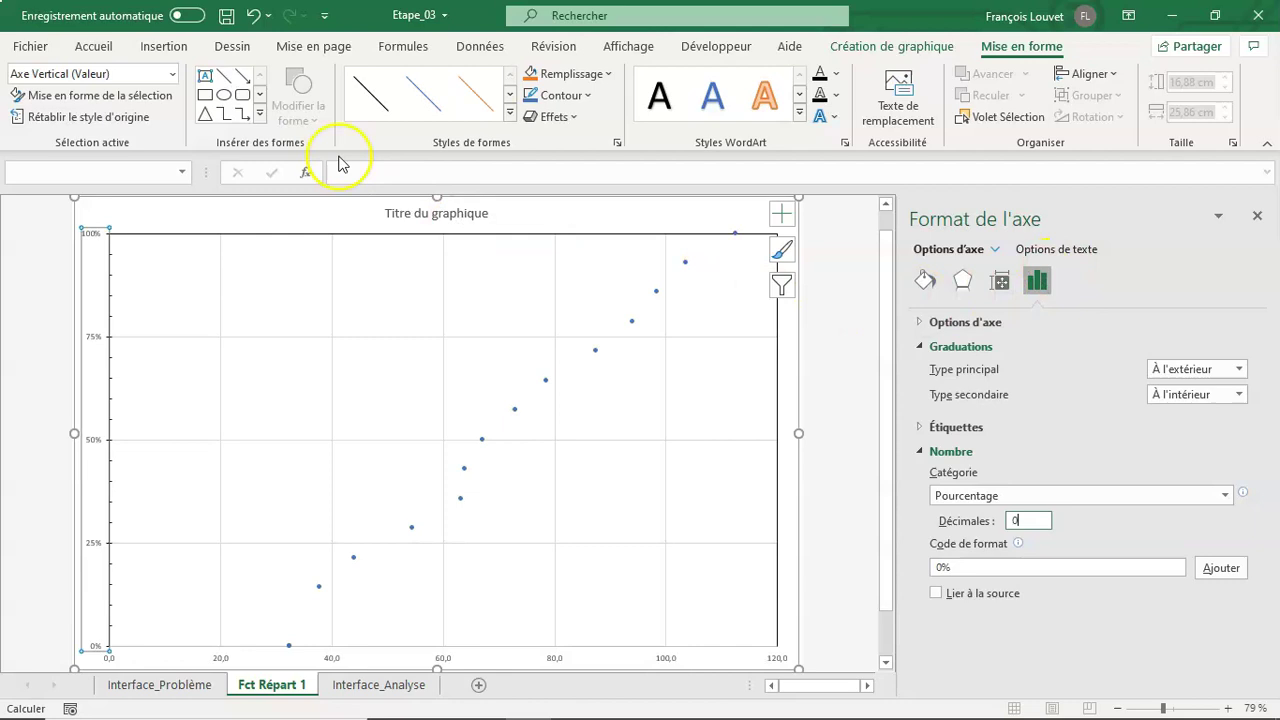
pyautogui.click(173, 74)
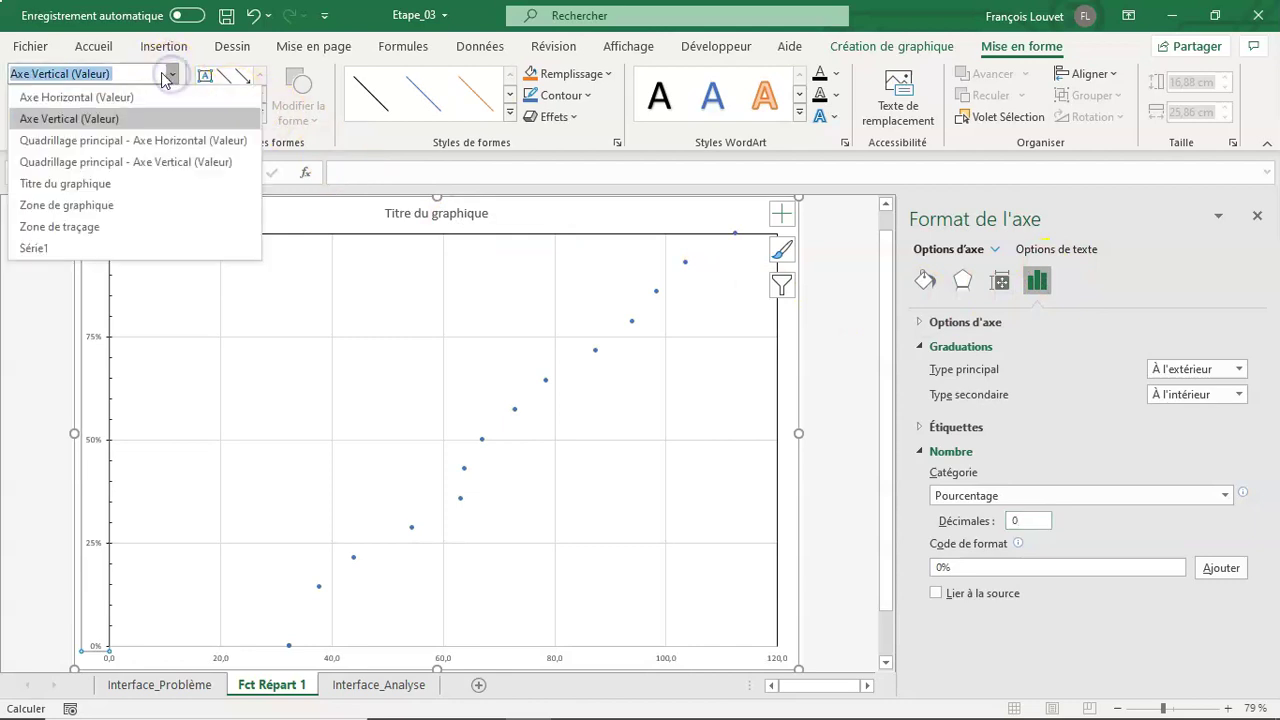
# Give the horizontal (value) axis a solid line
pyautogui.click(135, 97)
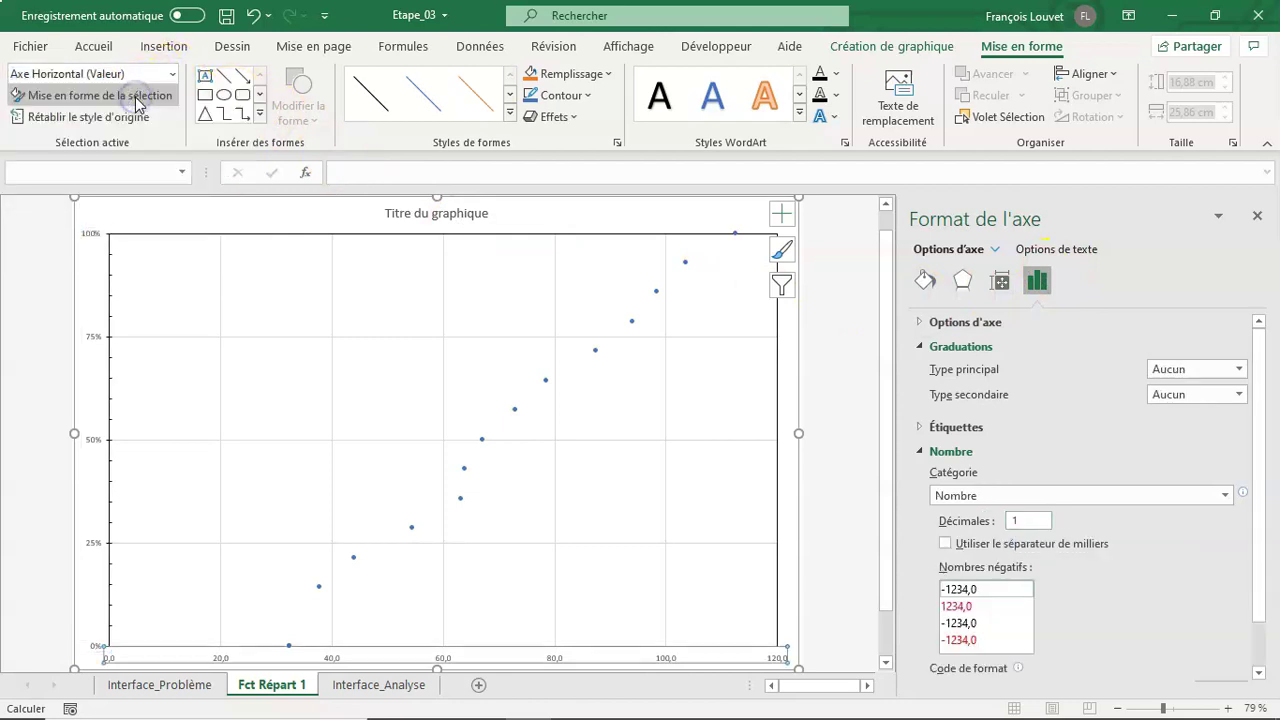
pyautogui.click(925, 281)
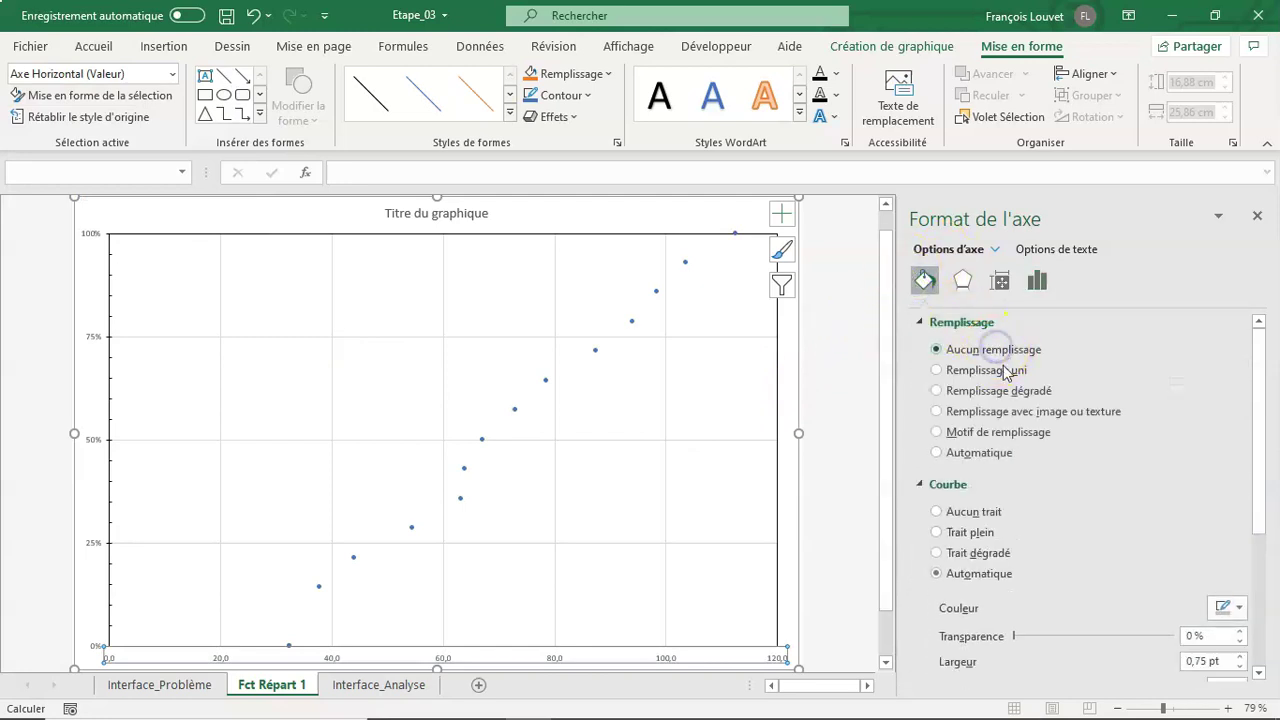
pyautogui.click(996, 532)
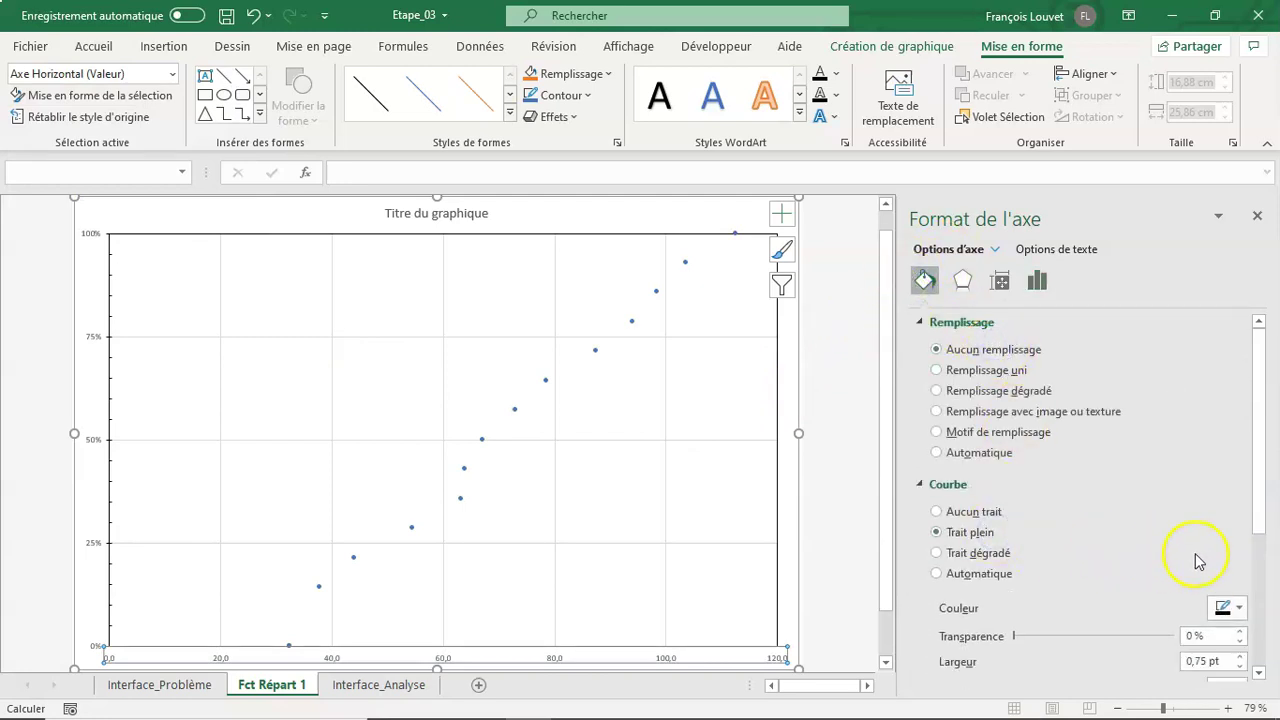
pyautogui.scroll(-1, 1096, 623)
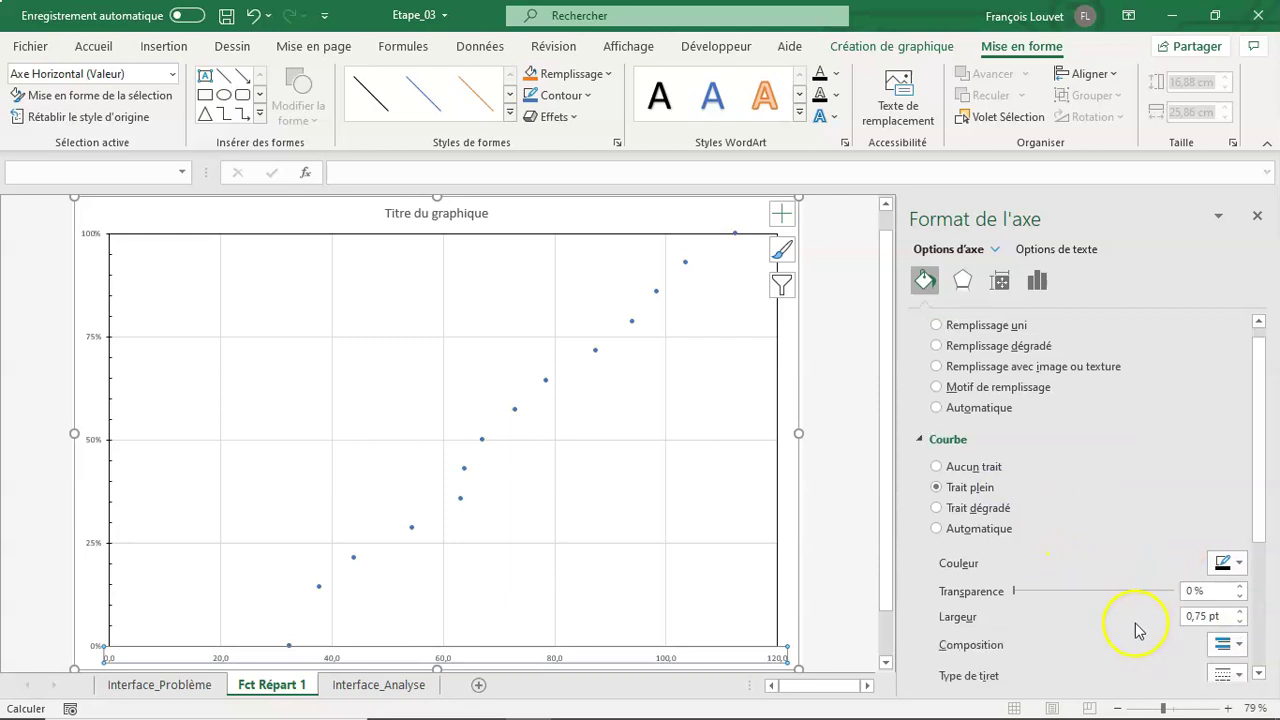
# Set the horizontal axis major ticks to Outside and minor ticks to Inside
pyautogui.click(1040, 283)
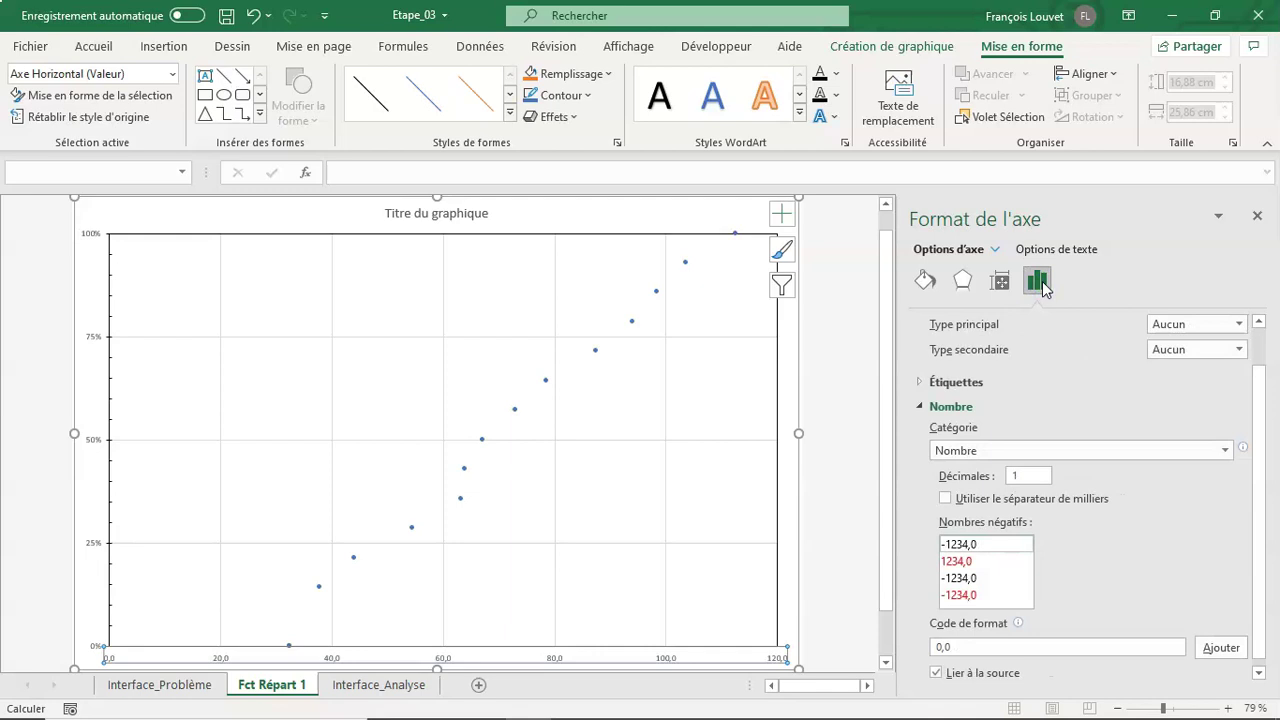
pyautogui.scroll(1, 1020, 330)
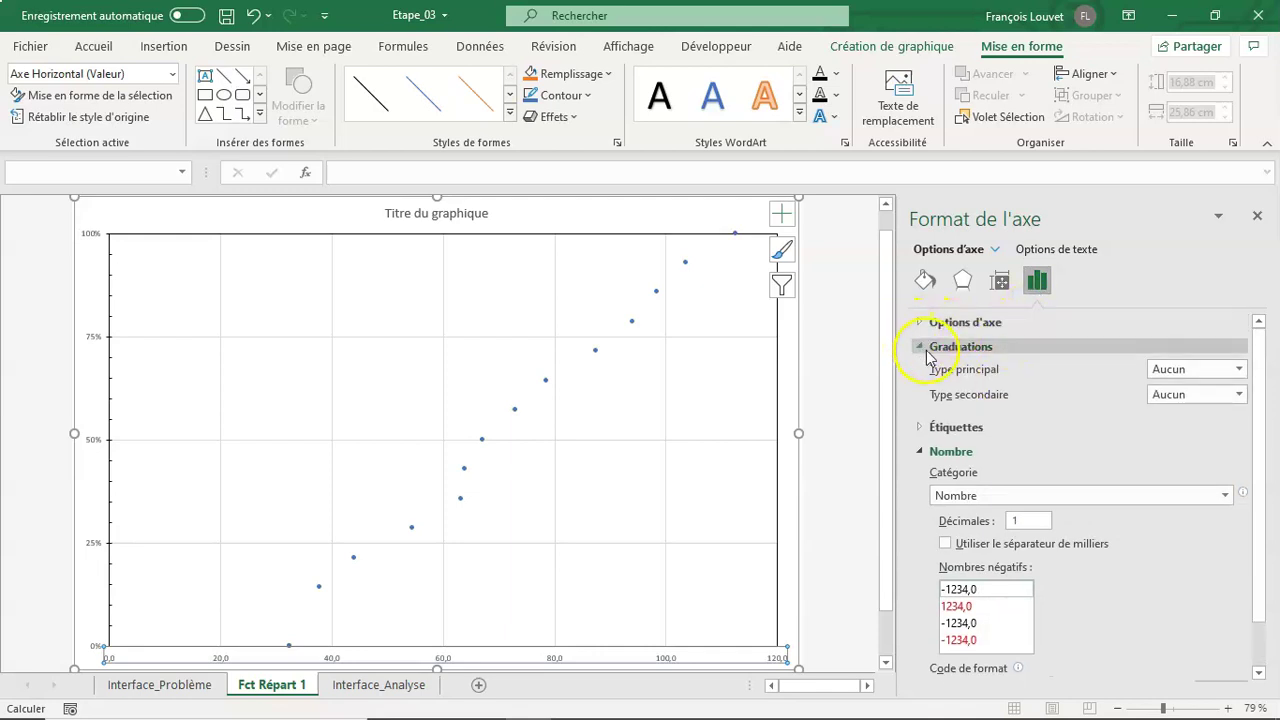
pyautogui.click(1166, 370)
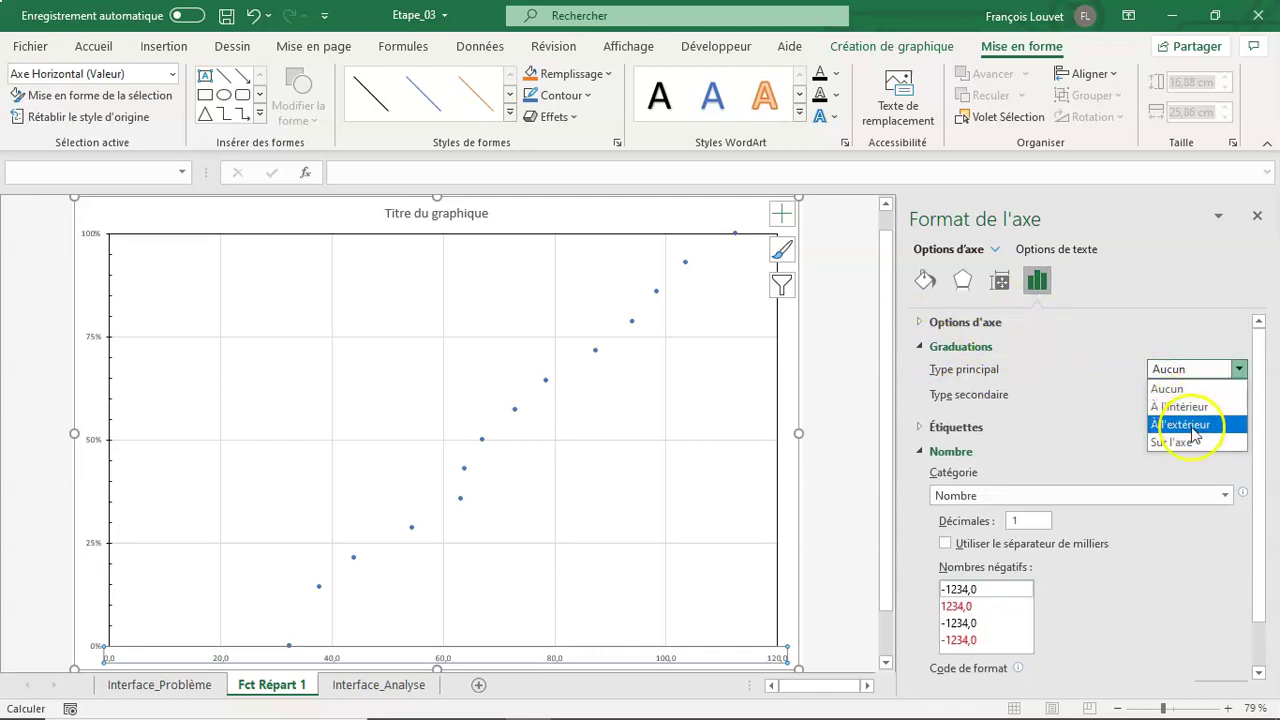
pyautogui.click(1193, 424)
pyautogui.click(1168, 396)
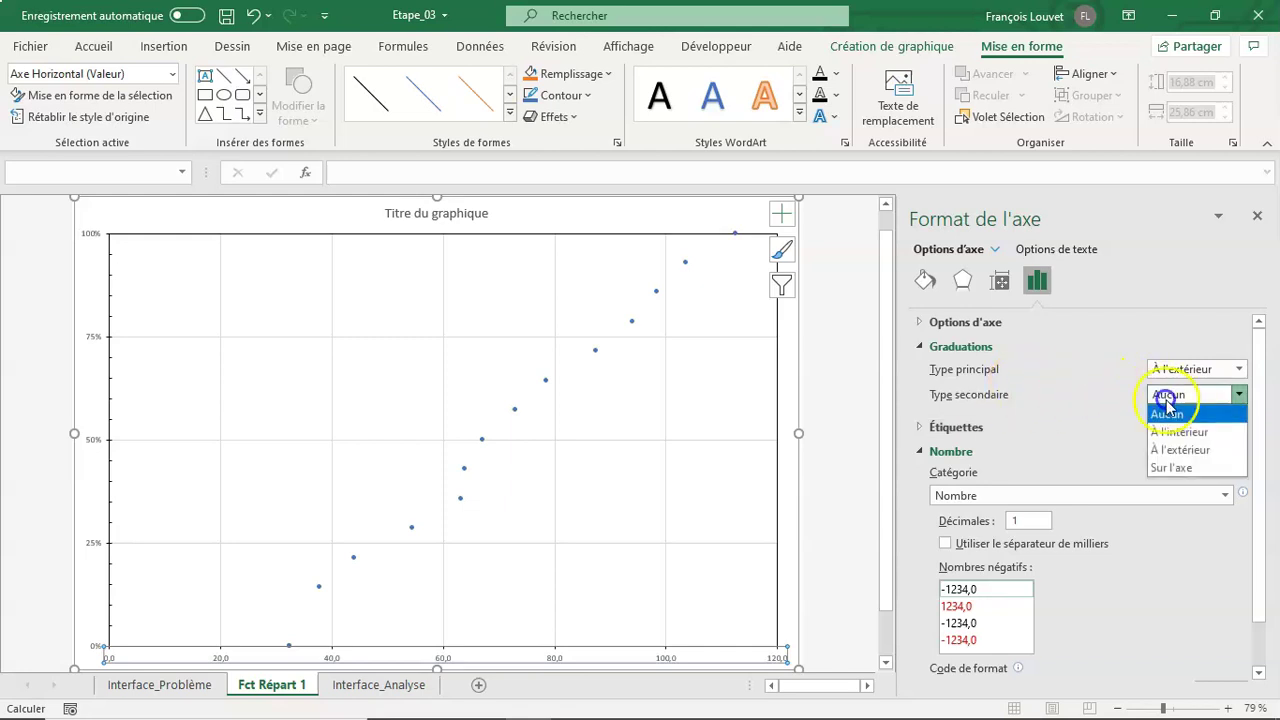
pyautogui.click(1184, 433)
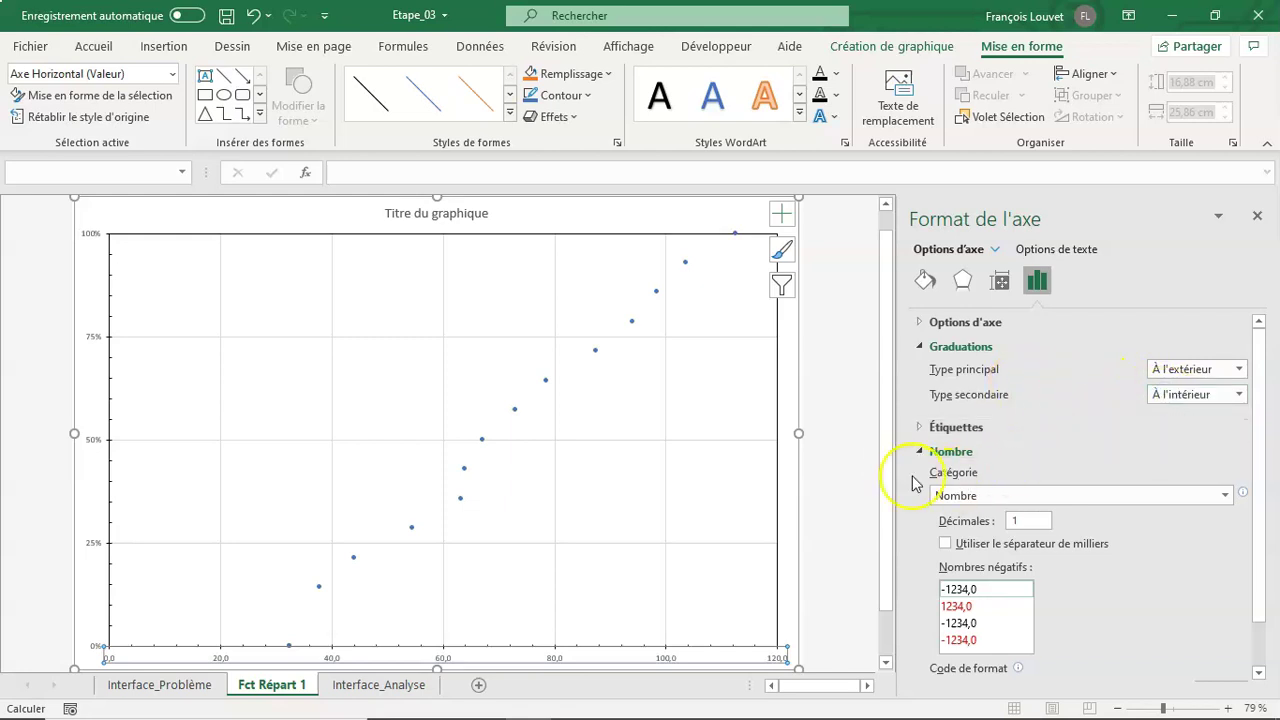
pyautogui.click(926, 455)
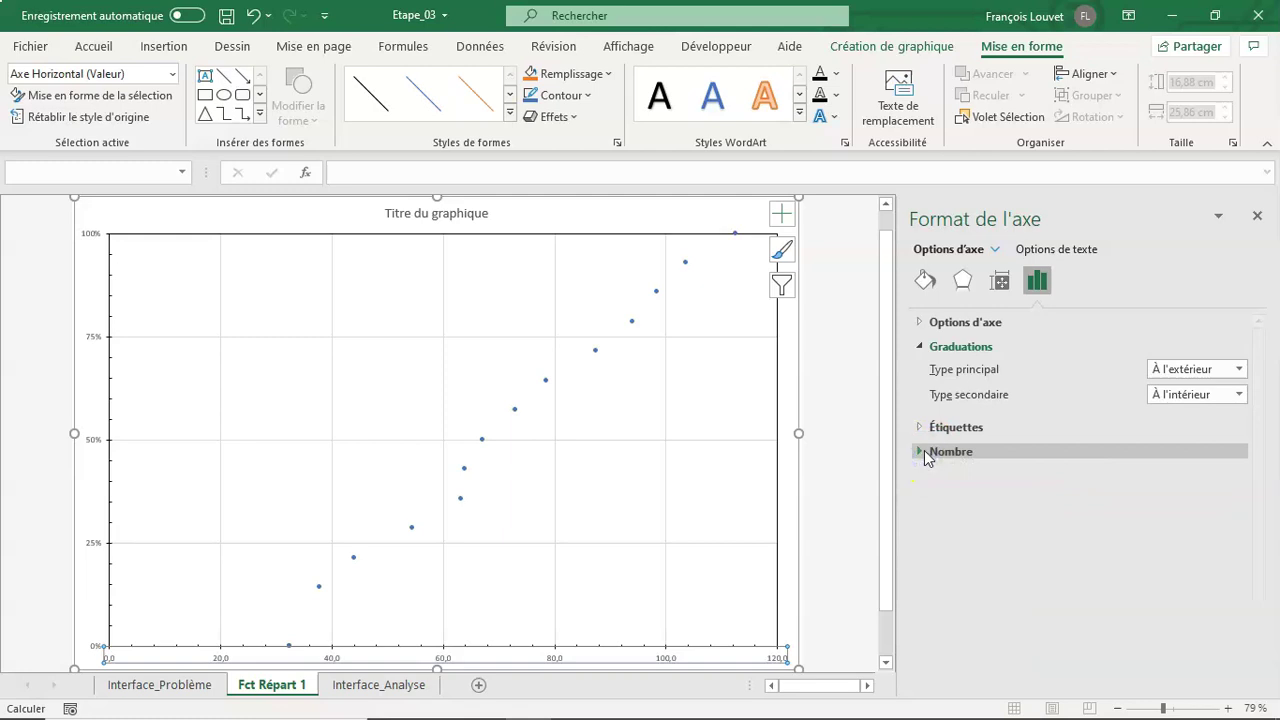
pyautogui.click(948, 324)
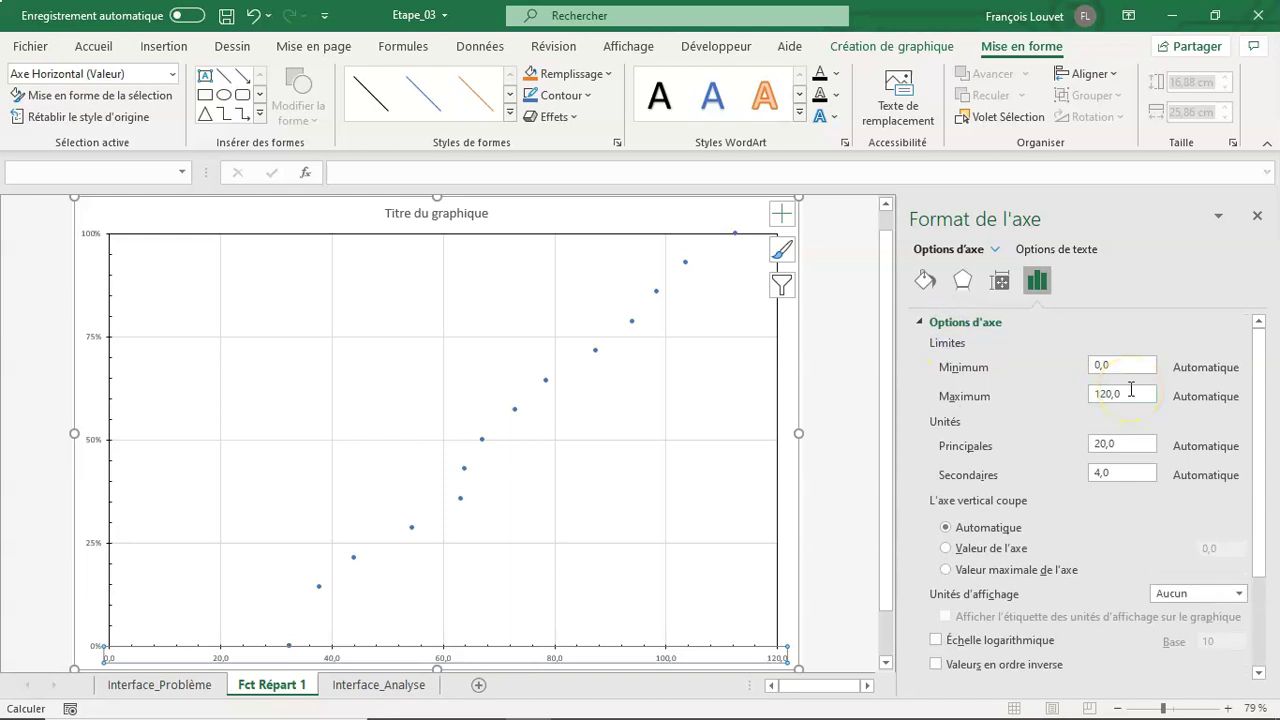
pyautogui.click(838, 517)
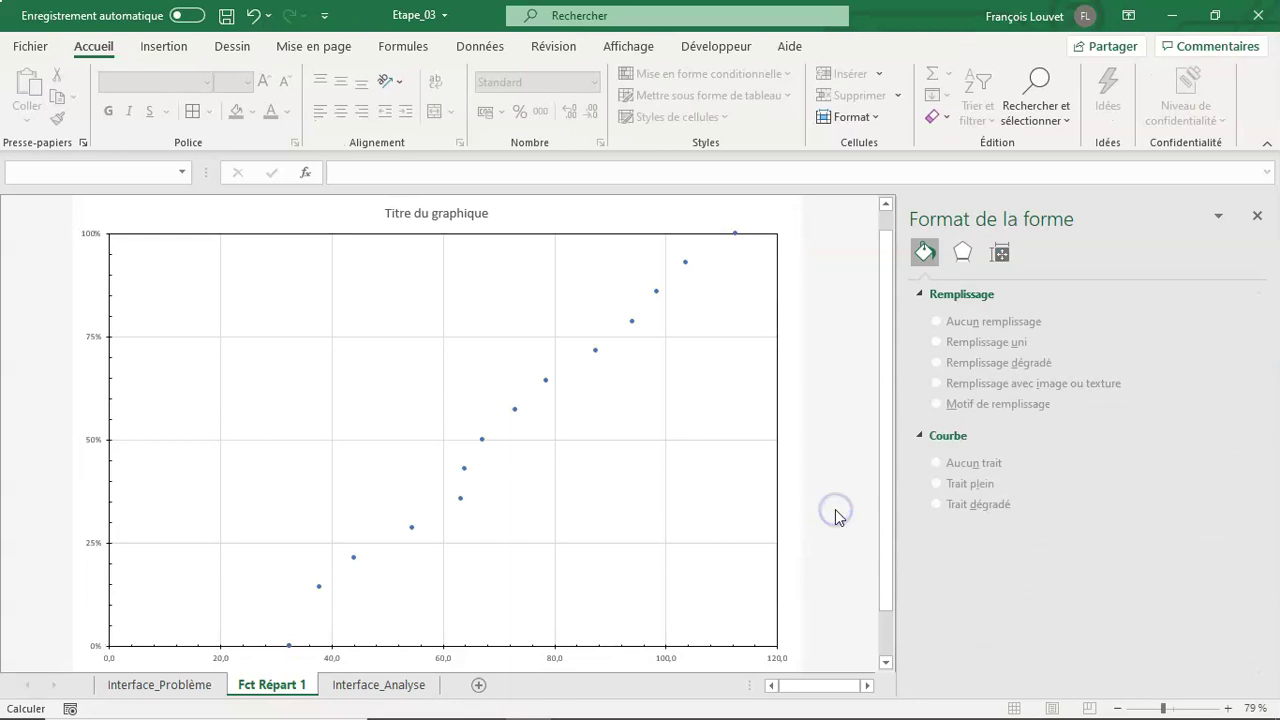
# Make the horizontal-axis major gridlines thin, solid and dotted
pyautogui.click(762, 221)
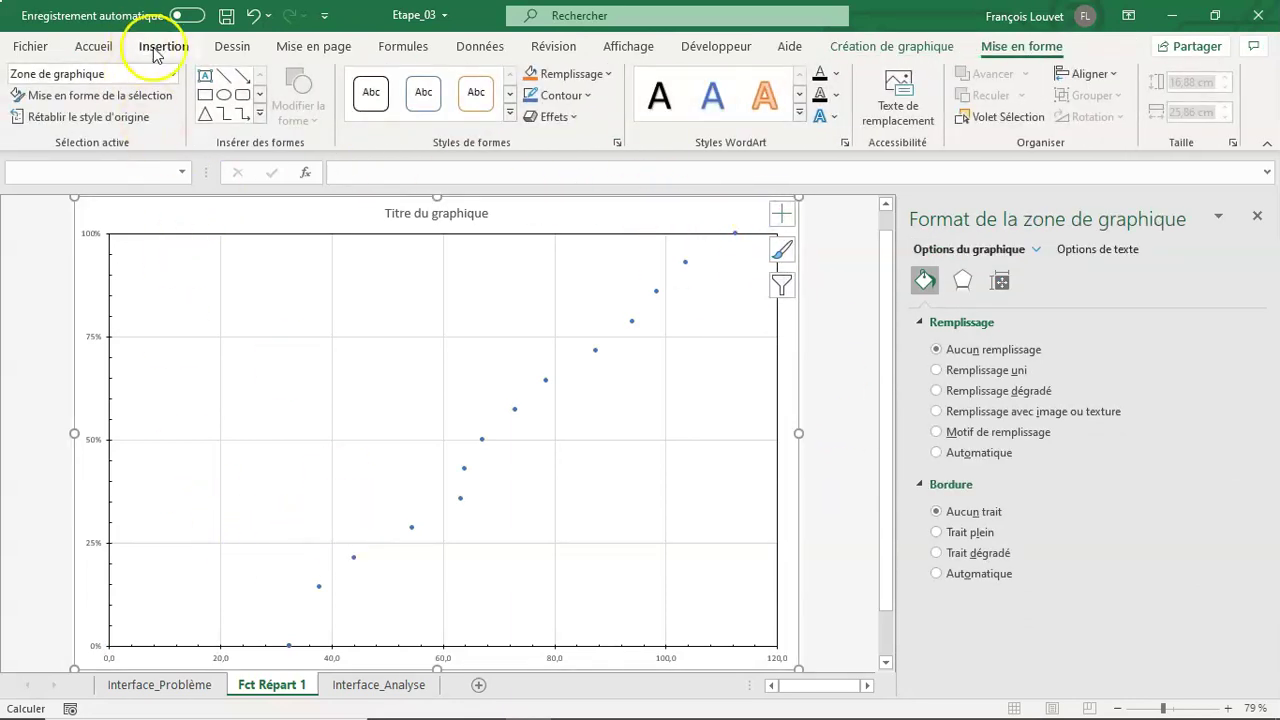
pyautogui.click(173, 78)
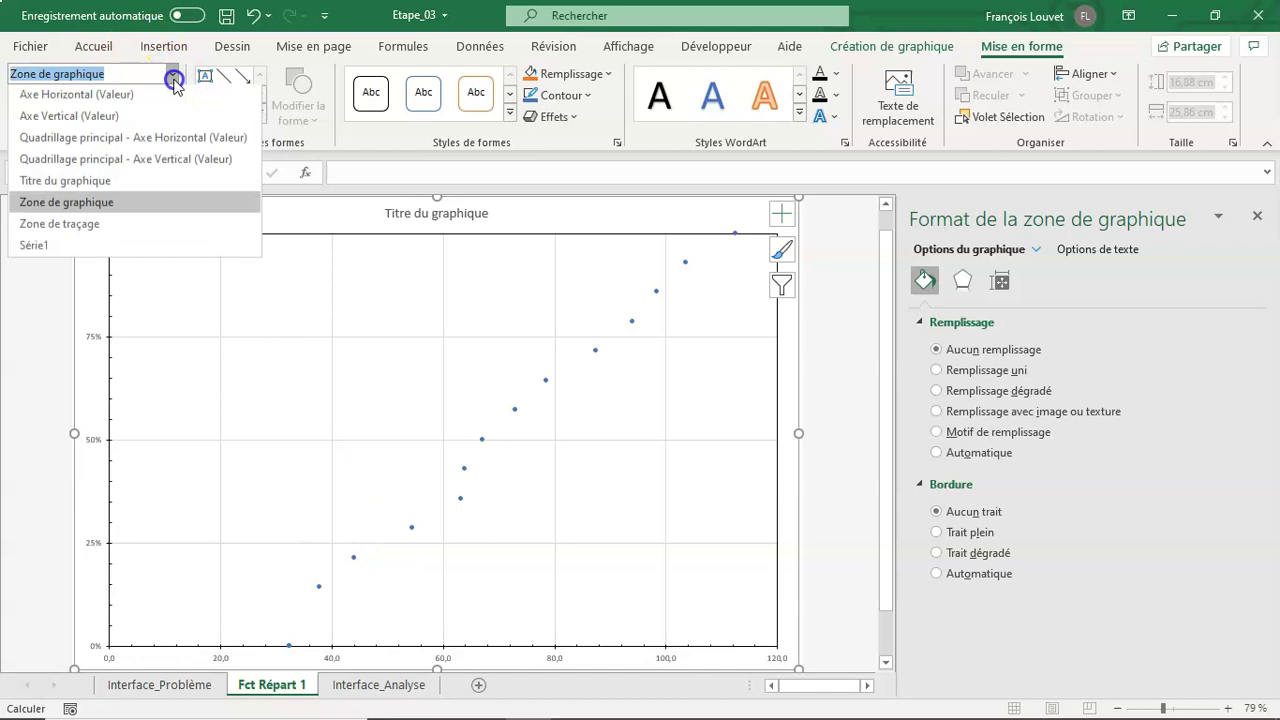
pyautogui.click(152, 141)
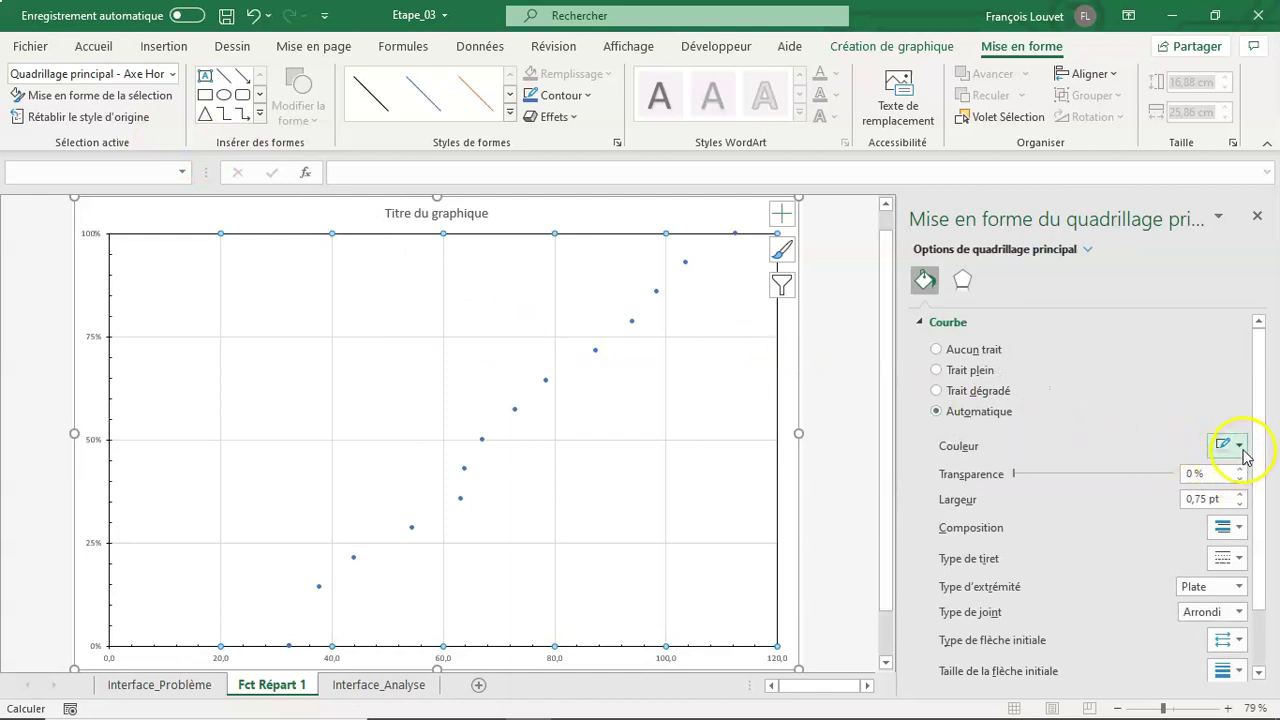
pyautogui.click(1242, 505)
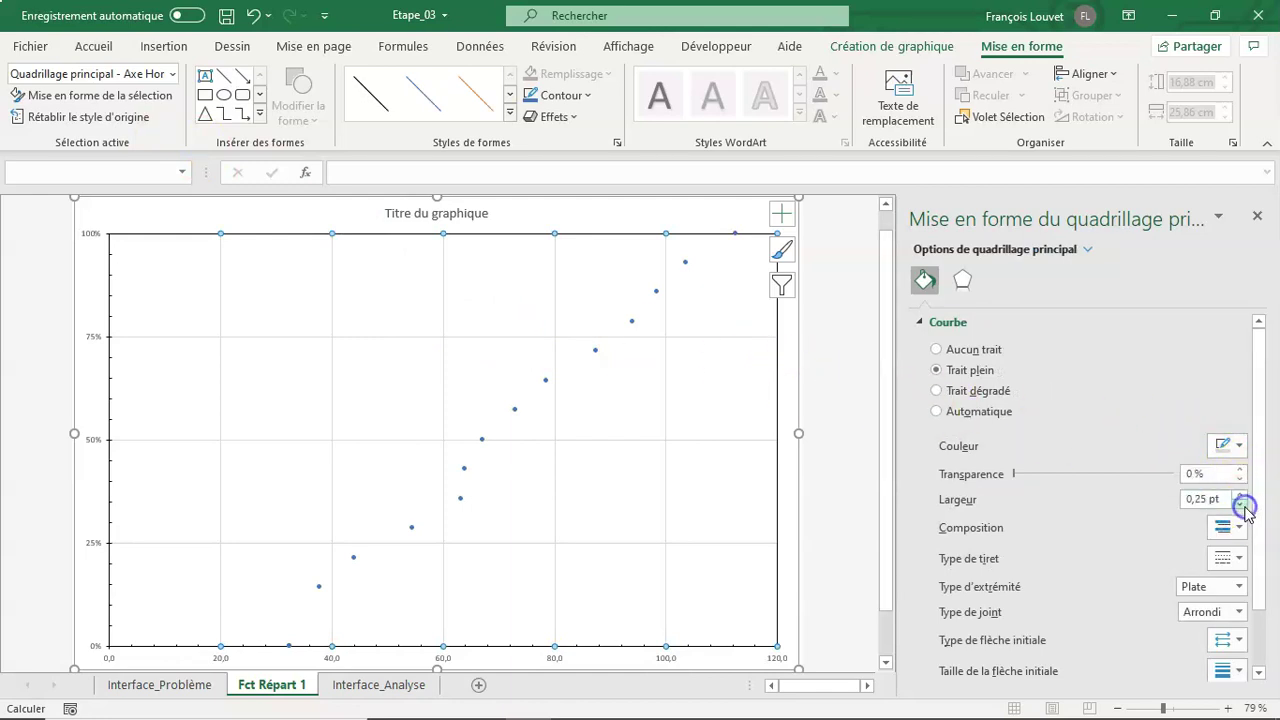
pyautogui.click(1228, 558)
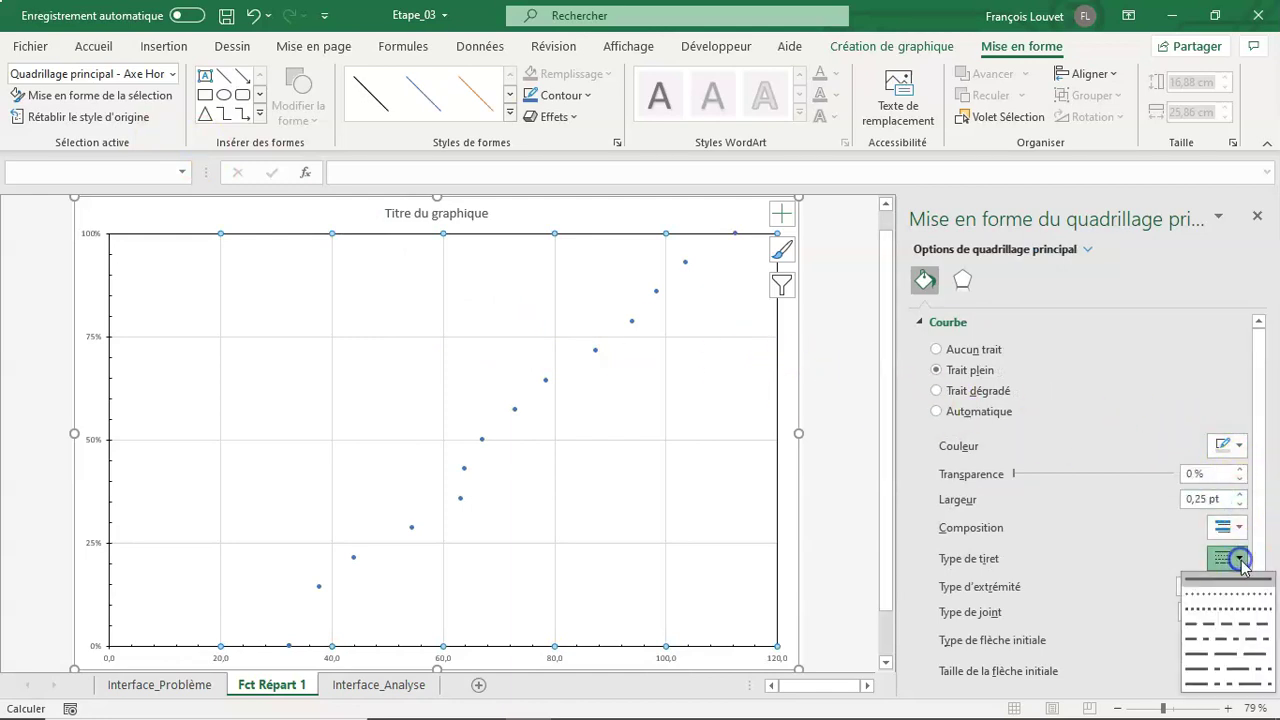
pyautogui.click(1240, 622)
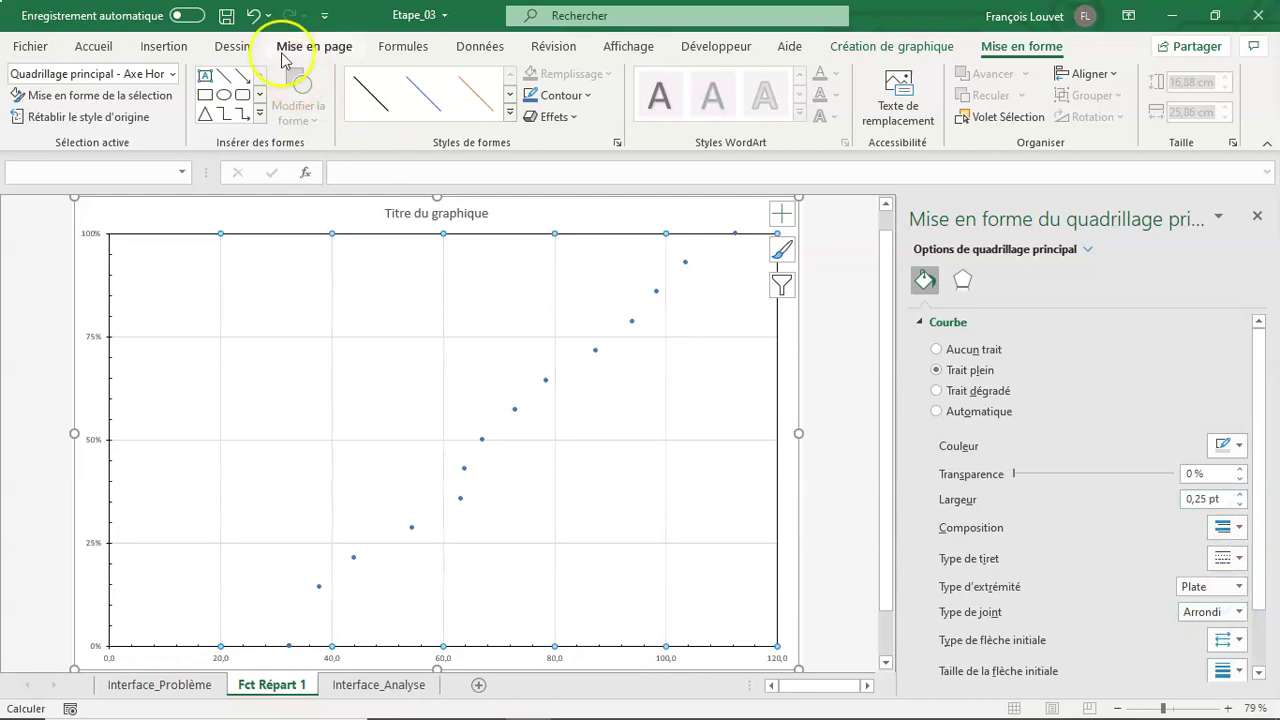
# Make the vertical-axis major gridlines 0,25 pt round-dotted lines
pyautogui.click(172, 74)
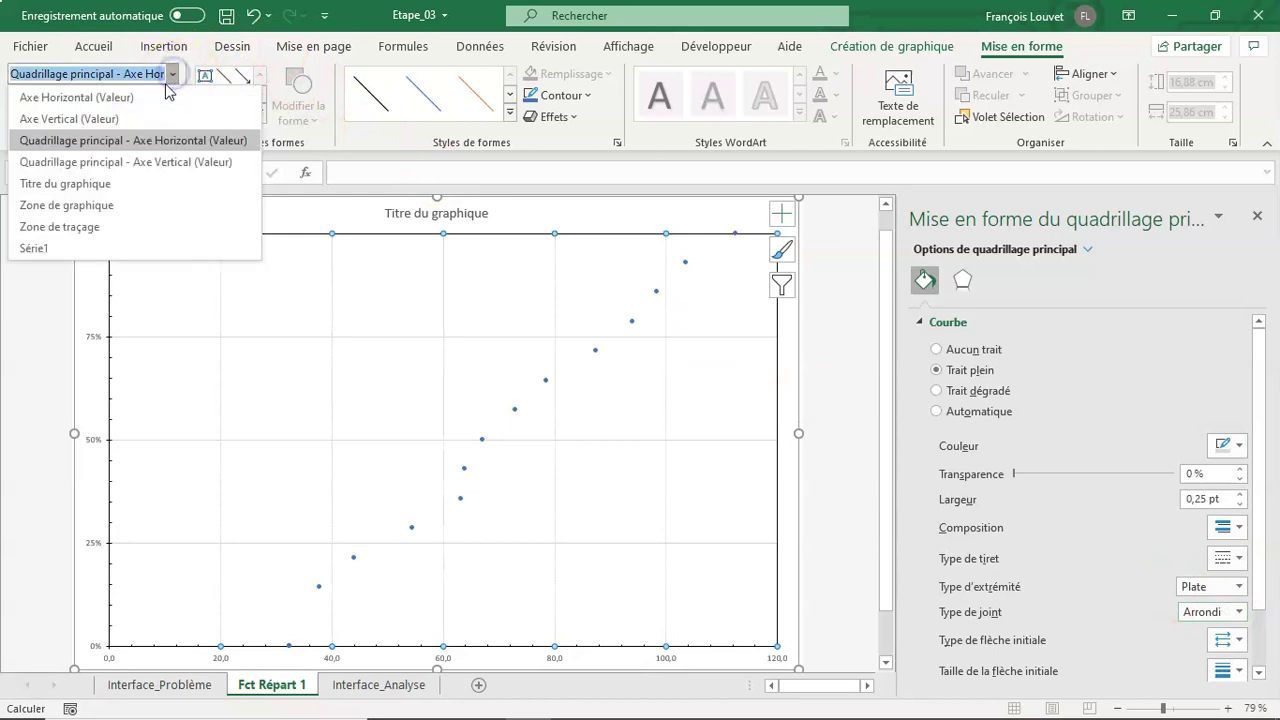
pyautogui.click(183, 162)
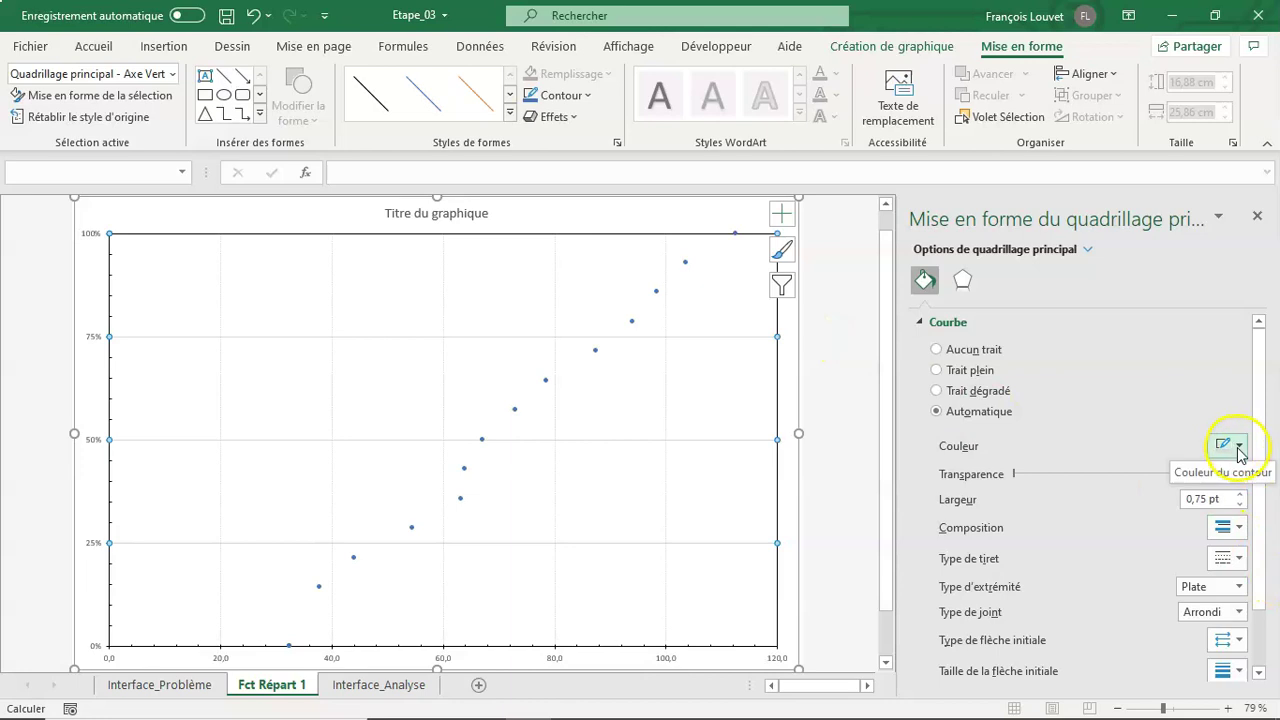
pyautogui.click(1240, 505)
pyautogui.click(1240, 505)
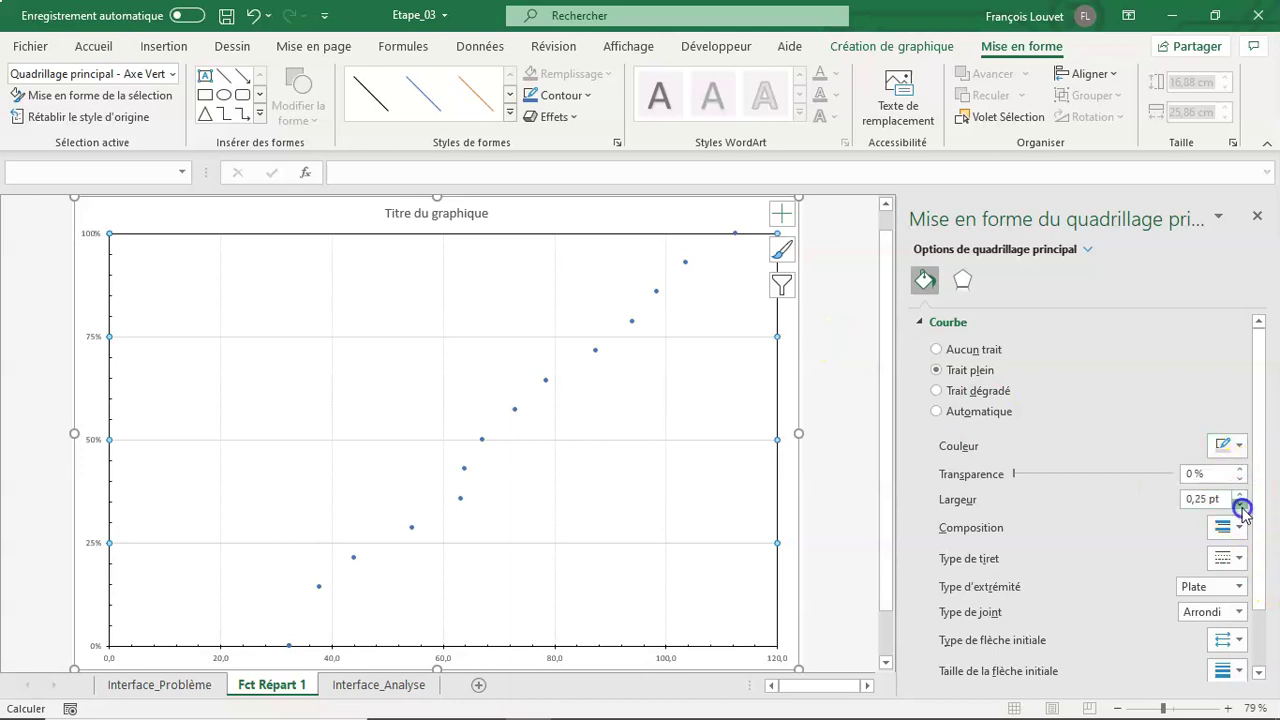
pyautogui.click(1238, 558)
pyautogui.click(1238, 610)
pyautogui.click(871, 461)
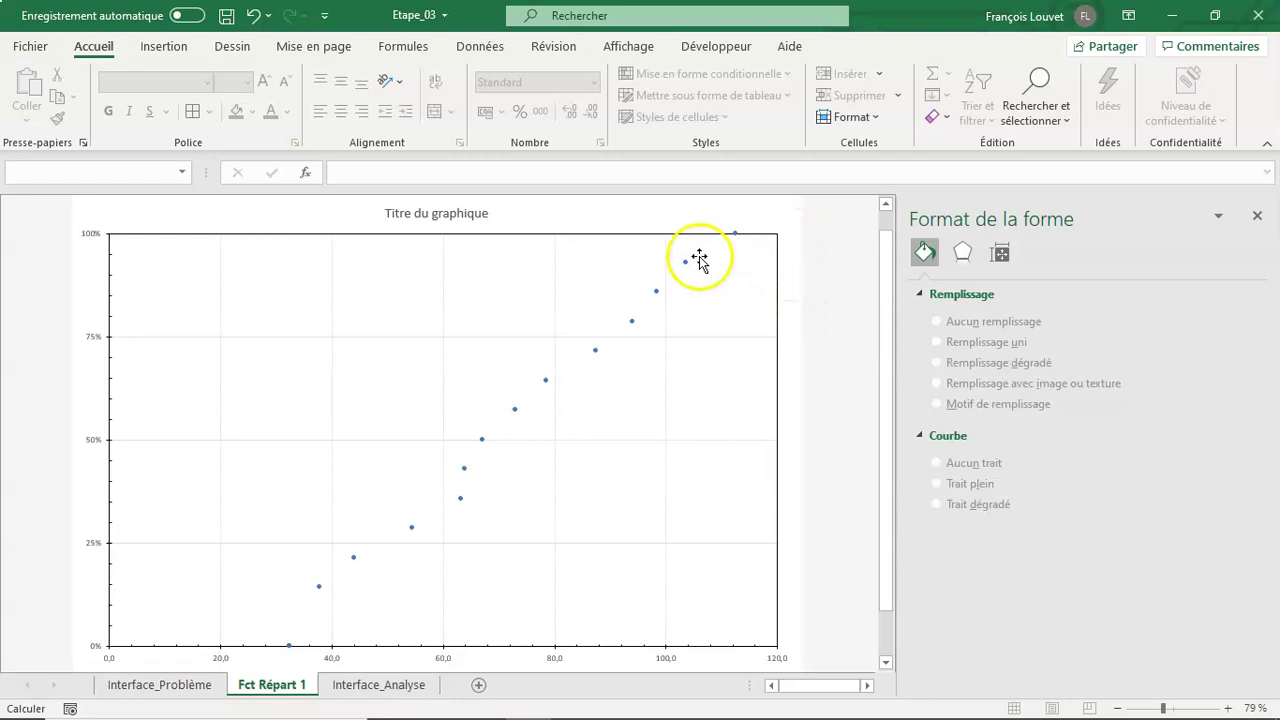
# Increase the Série1 marker size from 5 to 15
pyautogui.click(788, 200)
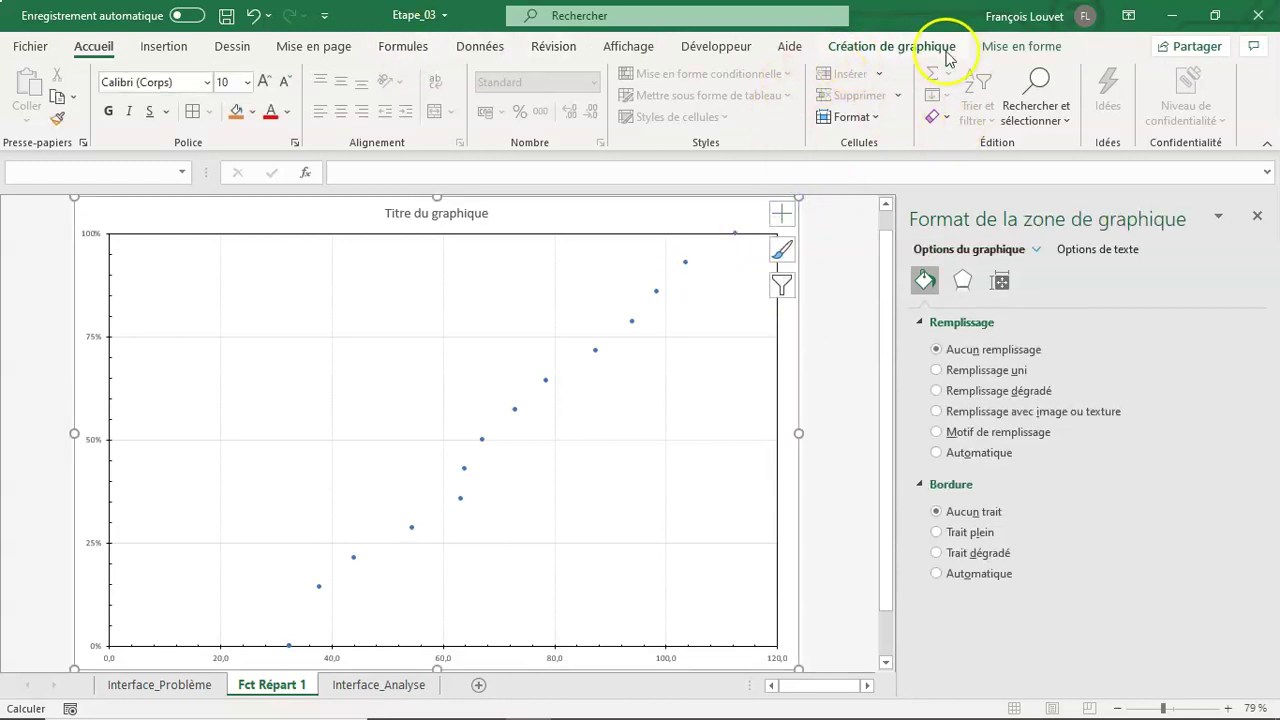
pyautogui.click(1000, 47)
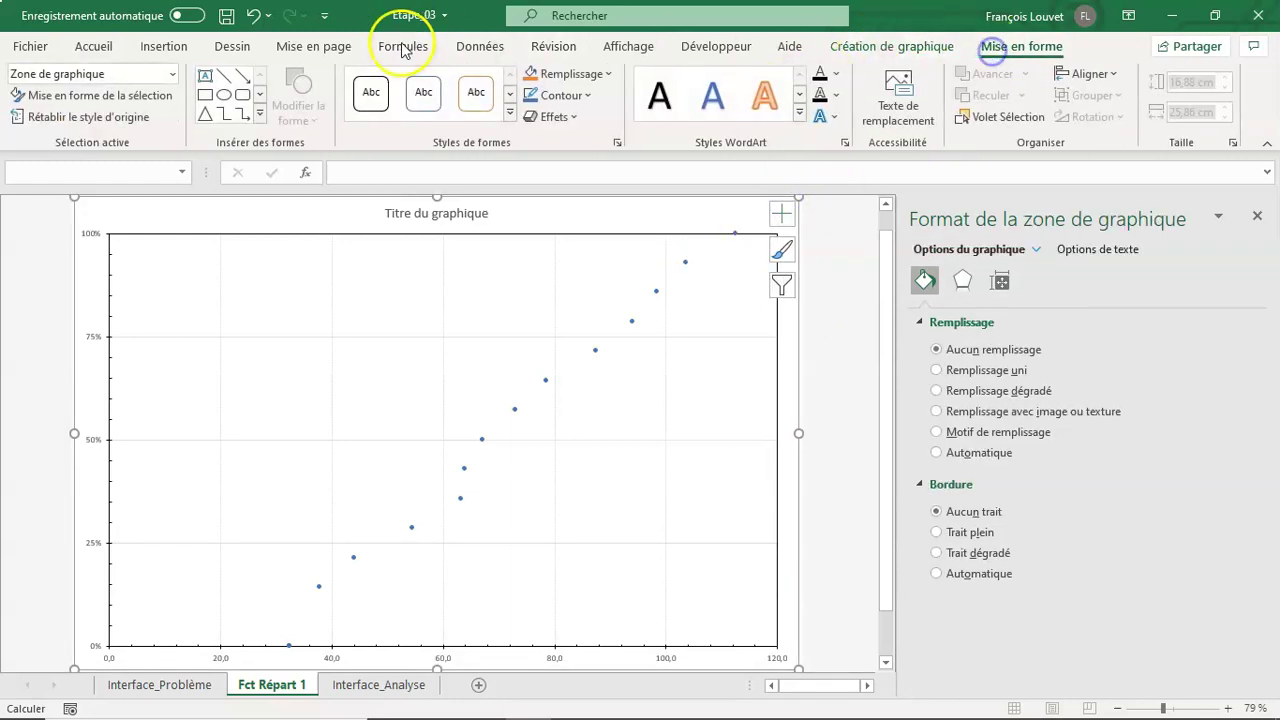
pyautogui.click(172, 75)
pyautogui.click(56, 249)
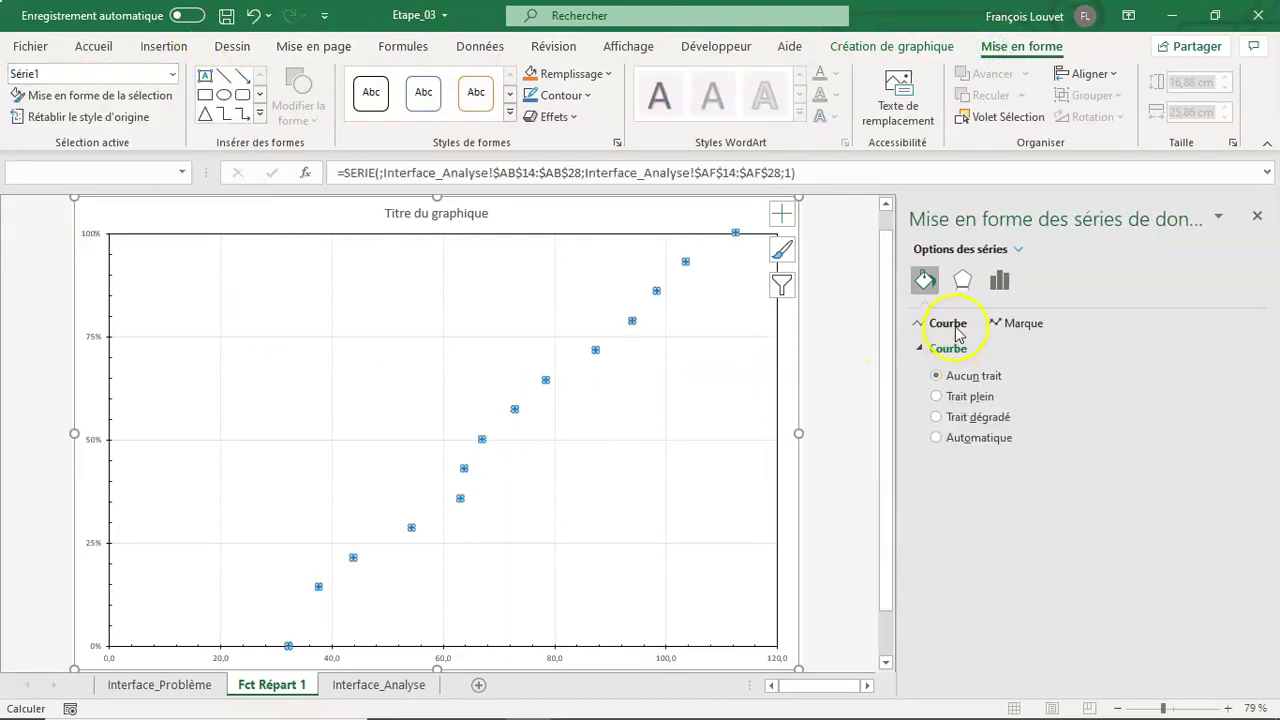
pyautogui.click(1018, 330)
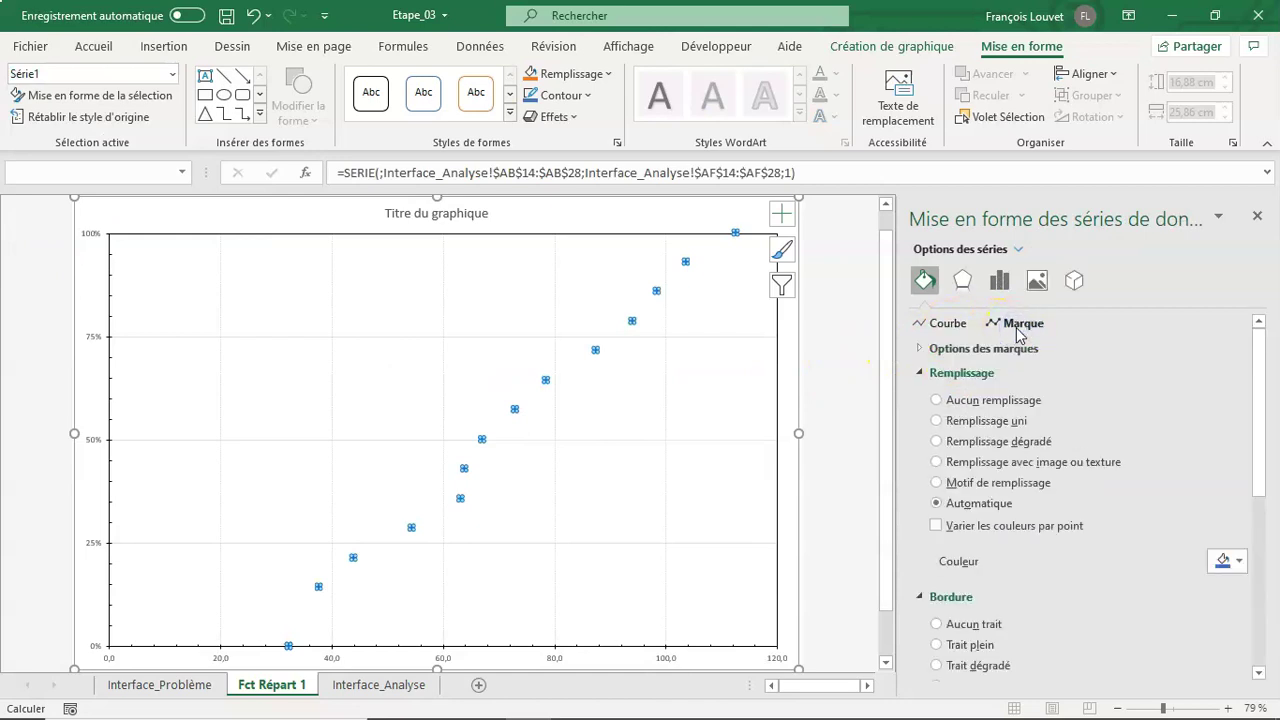
pyautogui.click(1022, 348)
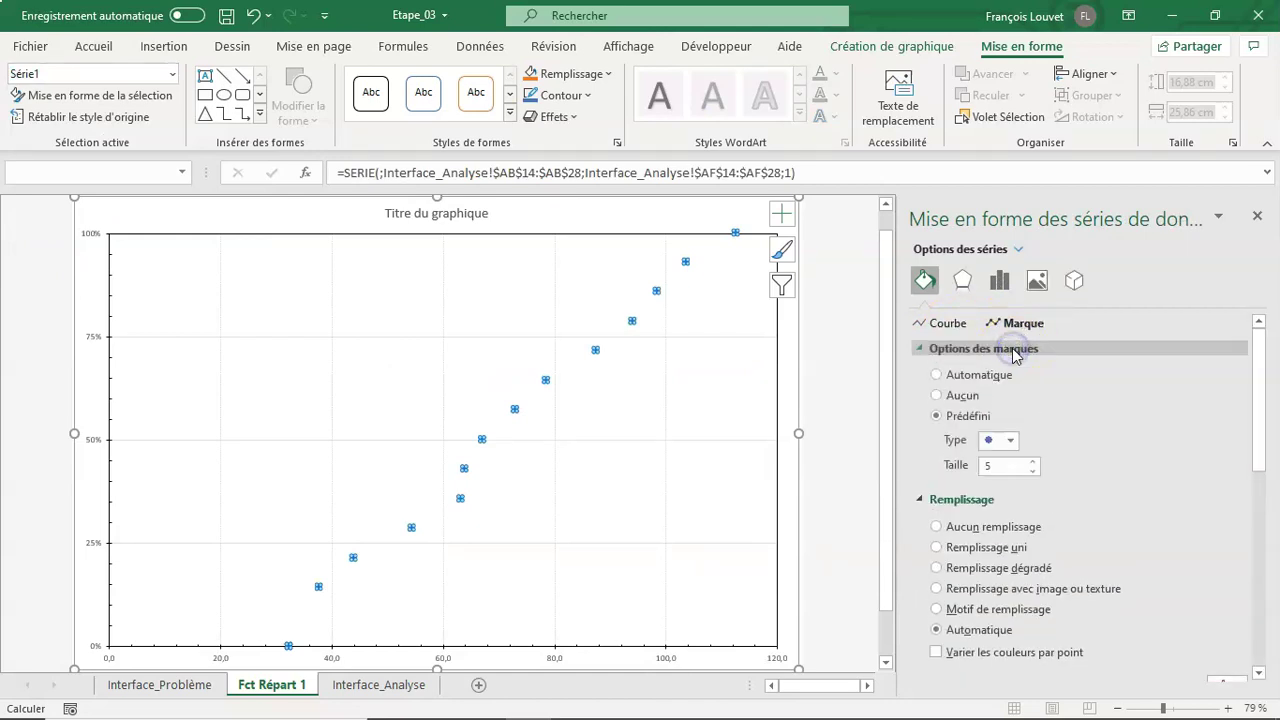
pyautogui.click(1035, 462)
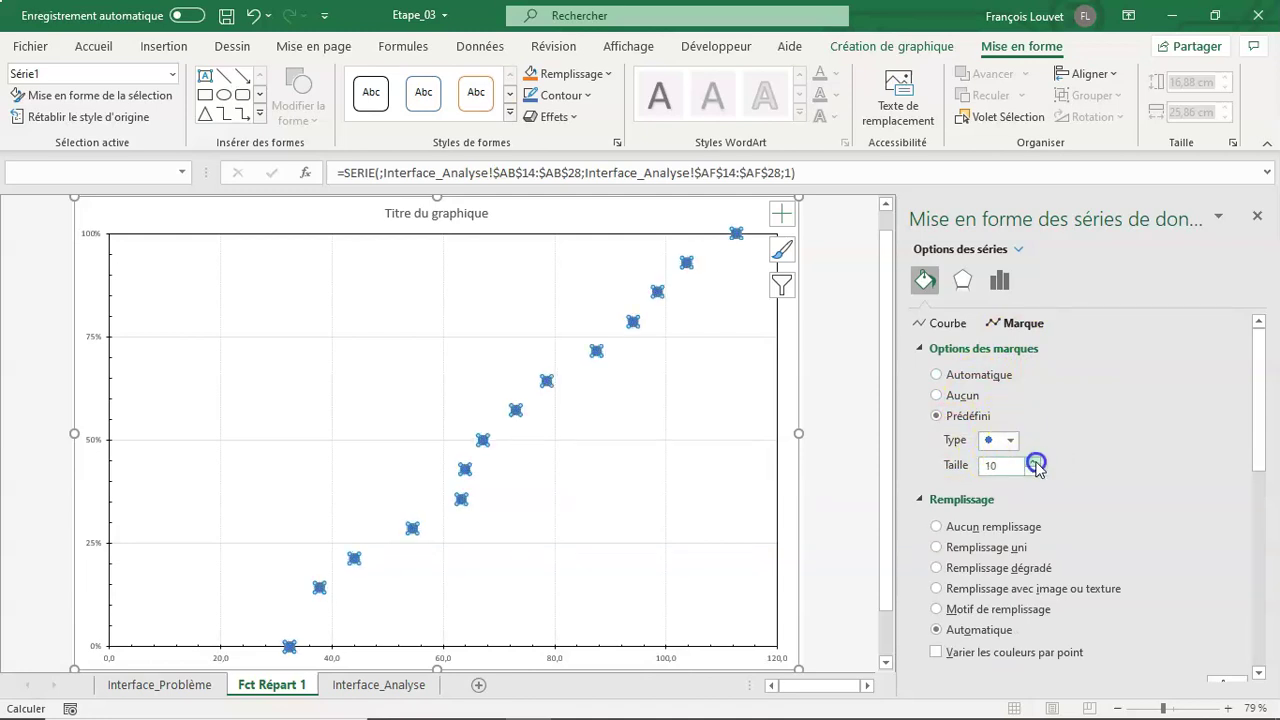
pyautogui.click(1035, 462)
pyautogui.click(1035, 462)
pyautogui.click(1035, 462)
pyautogui.click(1035, 462)
pyautogui.click(1035, 462)
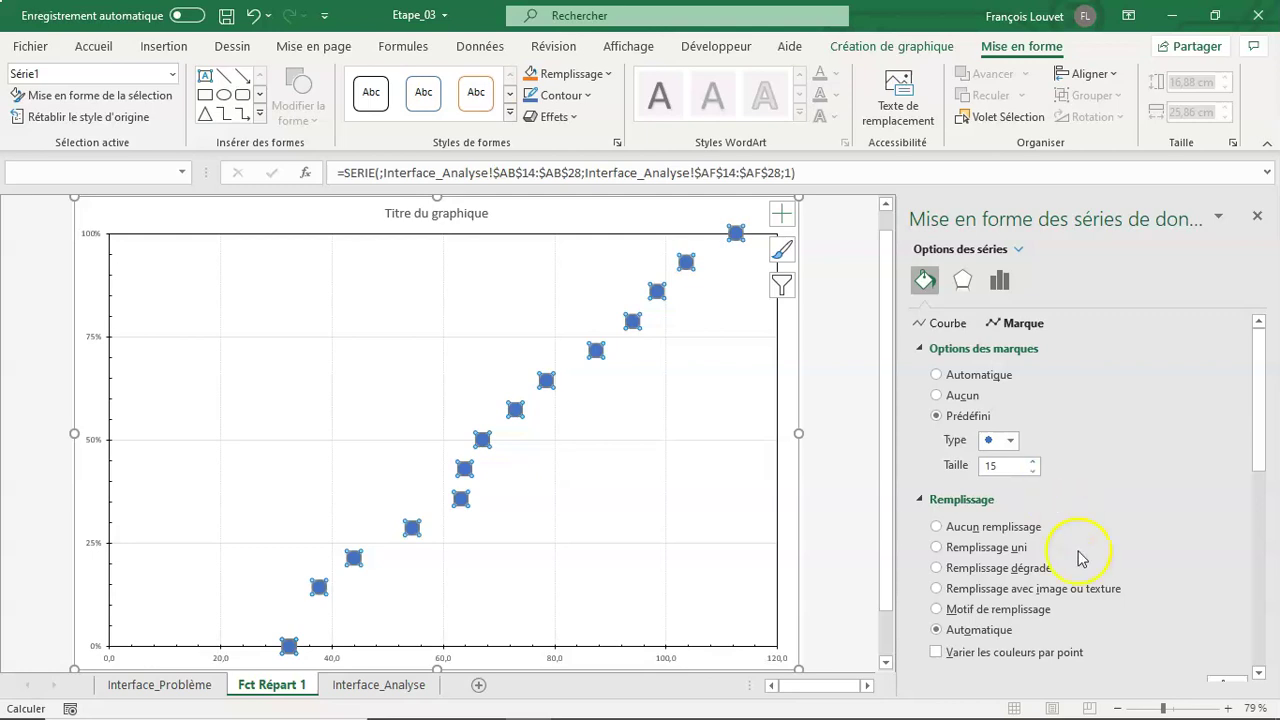
# Fill the markers with solid red
pyautogui.click(1020, 549)
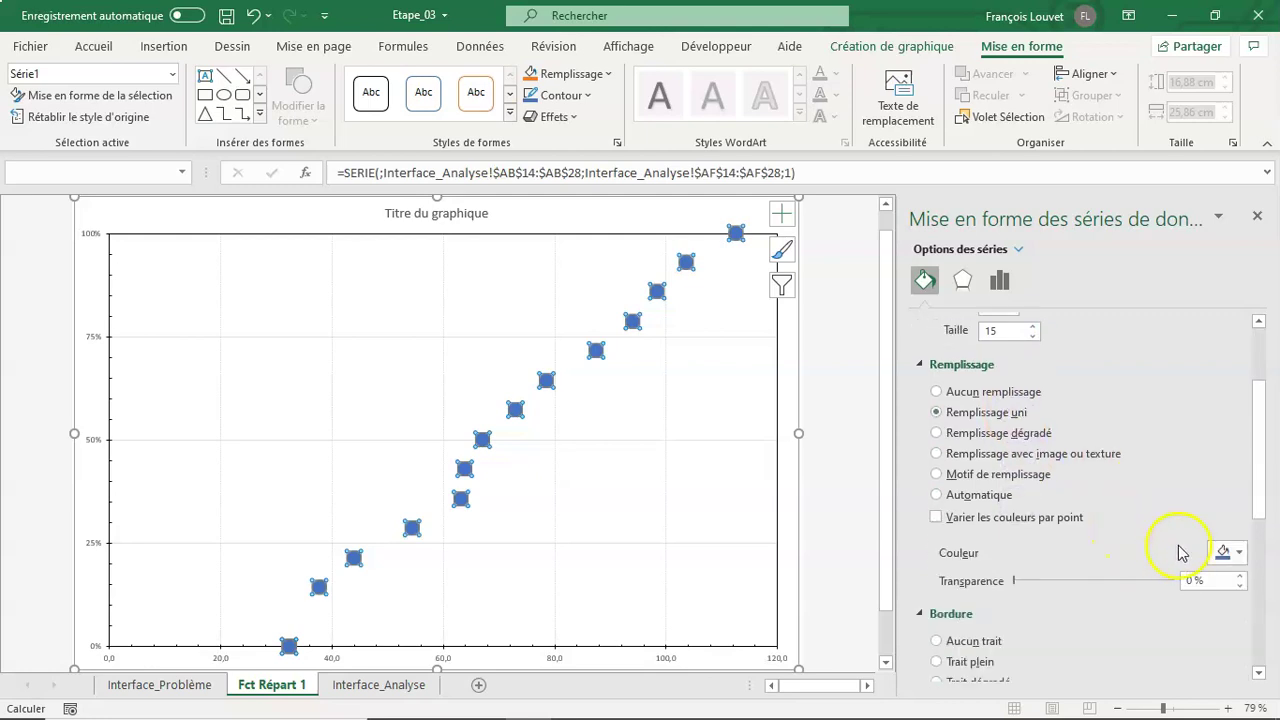
pyautogui.click(1214, 554)
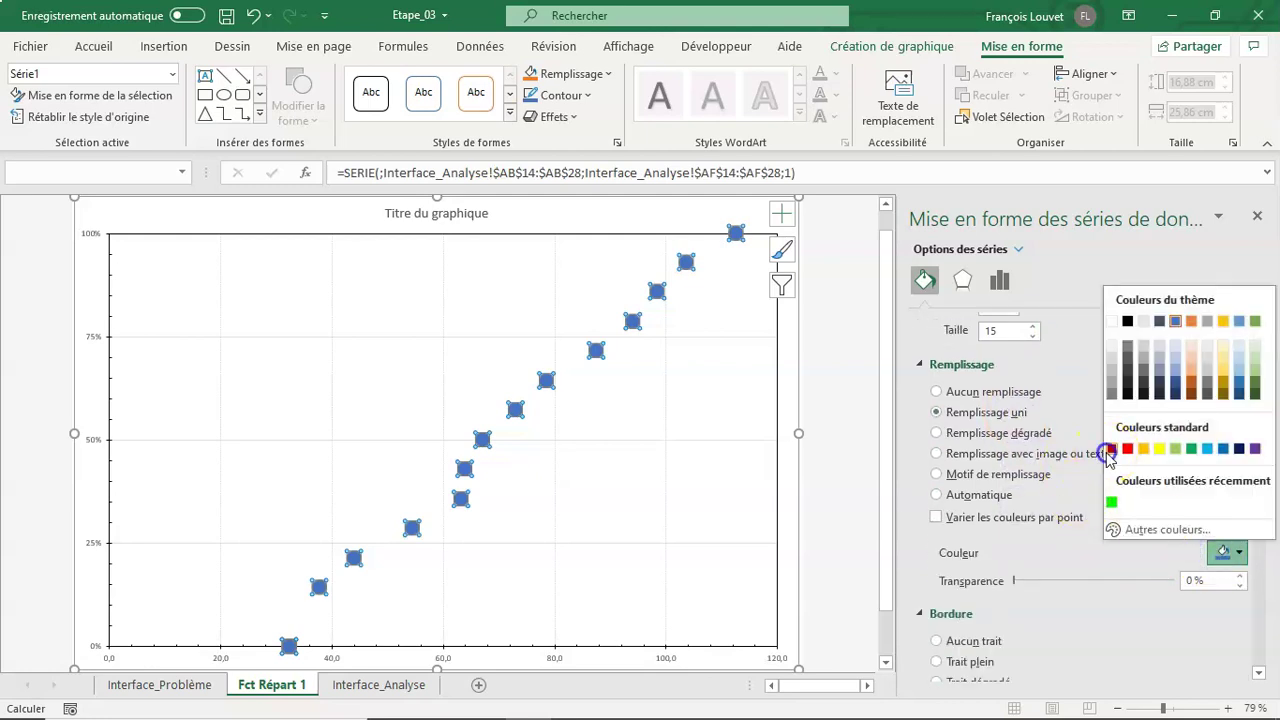
pyautogui.click(1108, 457)
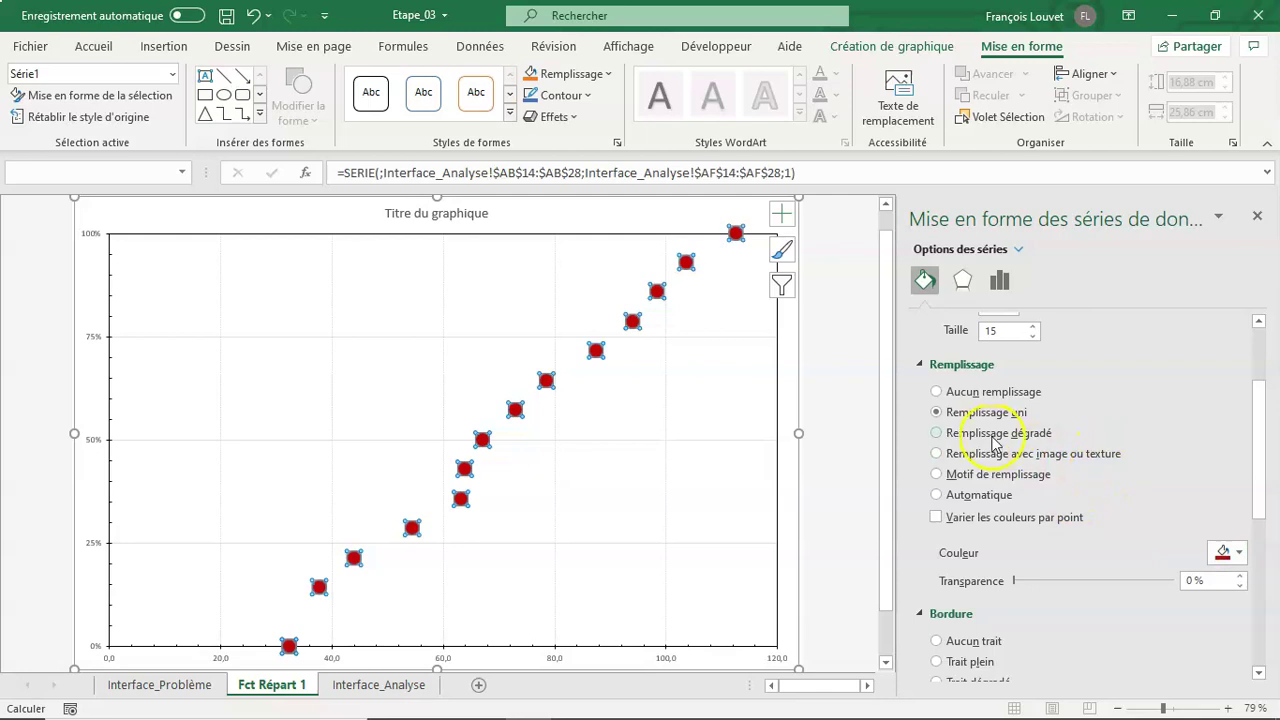
pyautogui.scroll(-1, 1040, 535)
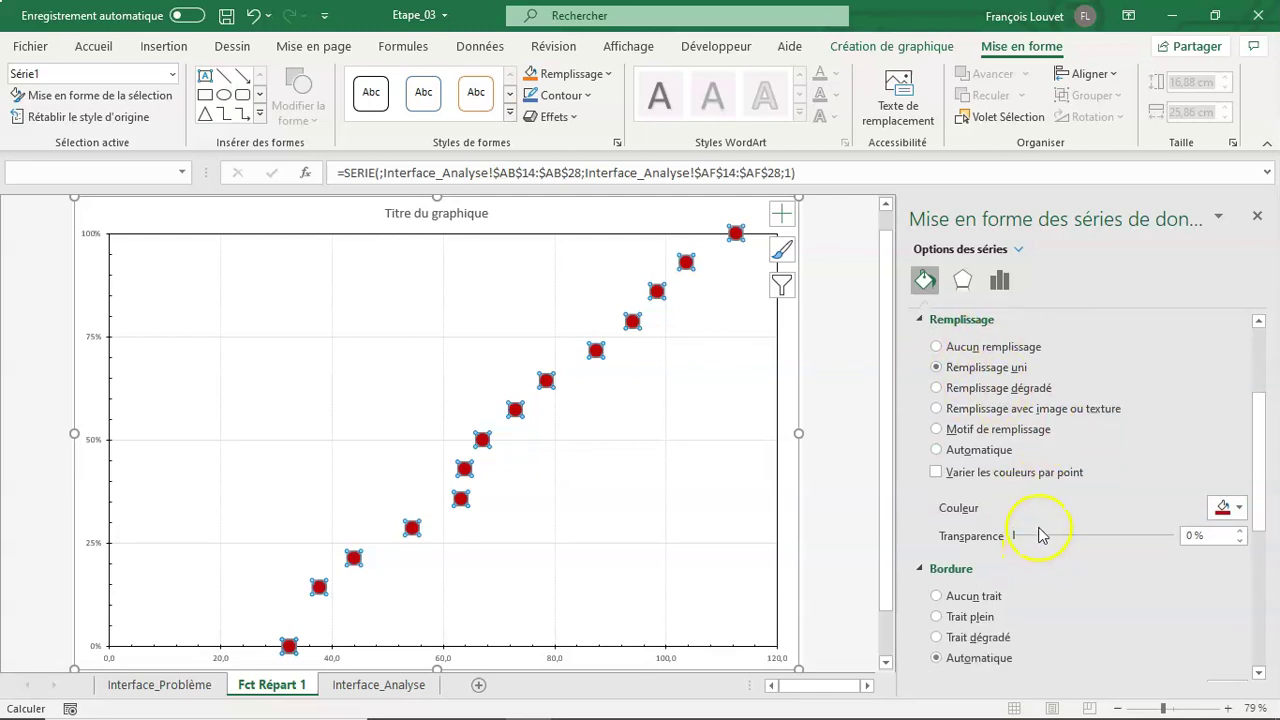
pyautogui.scroll(-1, 1040, 535)
# Give the markers a solid white outline 1 pt wide
pyautogui.click(985, 573)
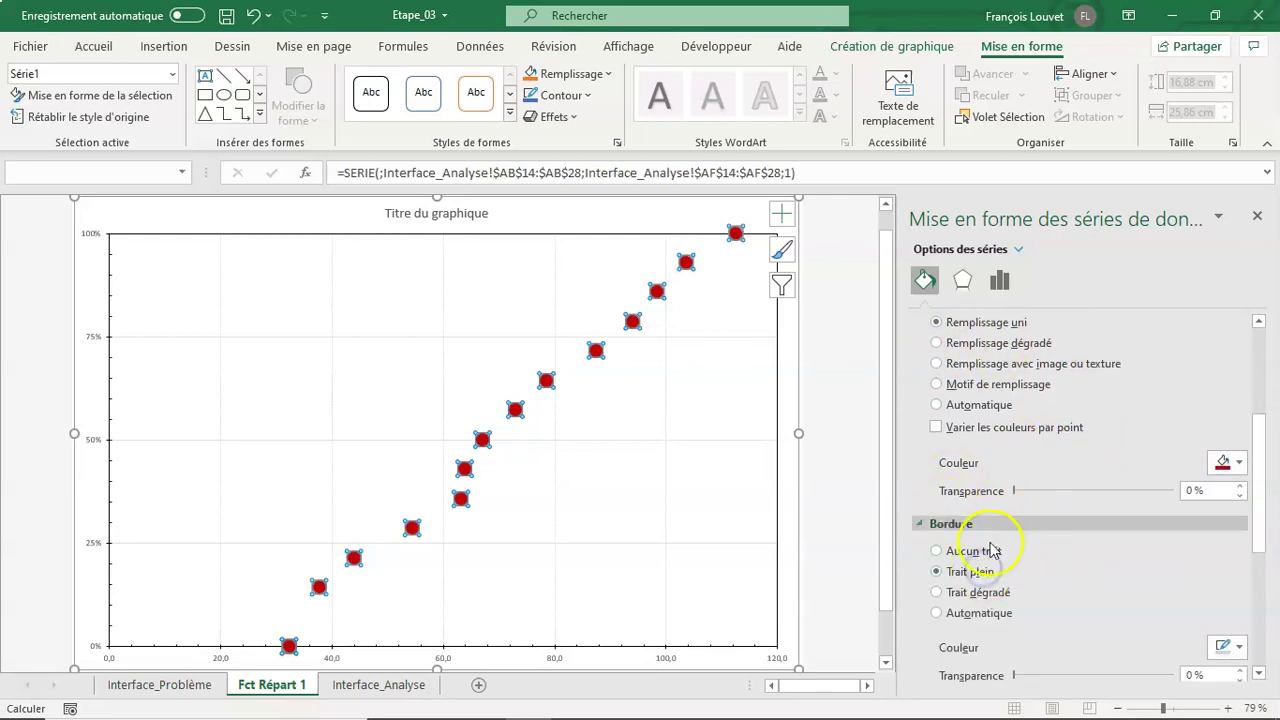
pyautogui.click(1223, 648)
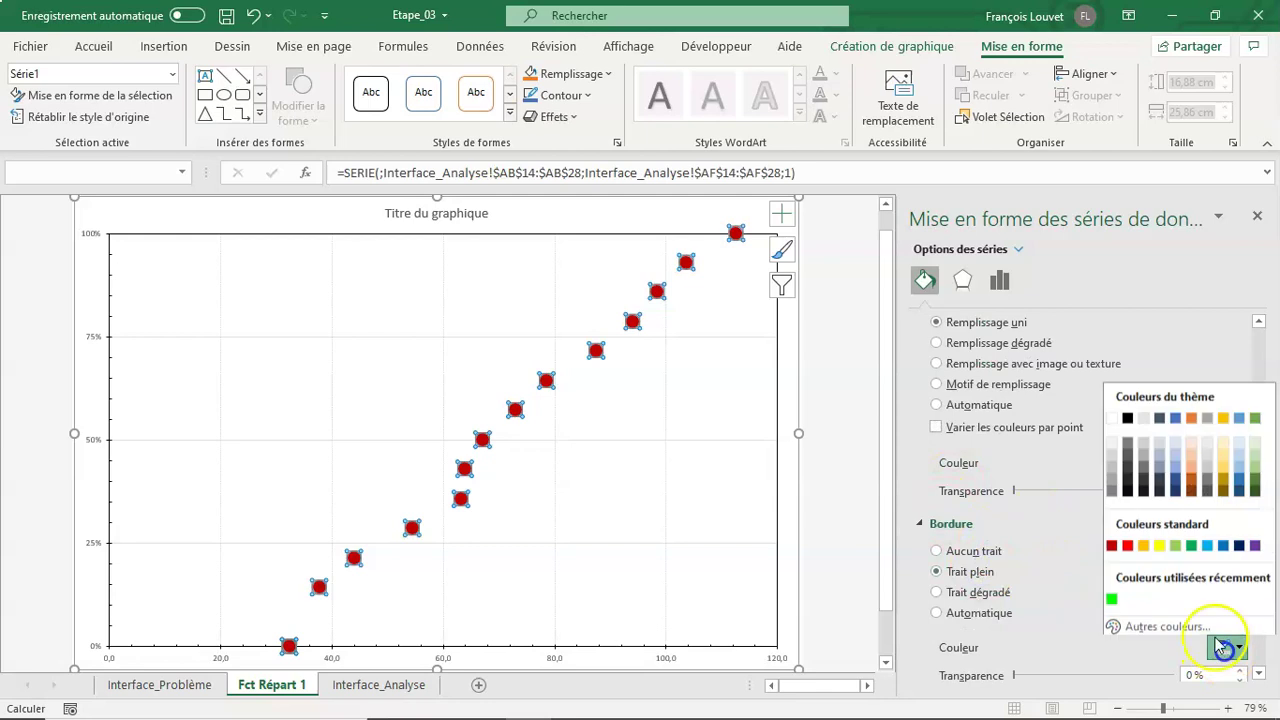
pyautogui.click(1111, 418)
pyautogui.scroll(-2, 1085, 598)
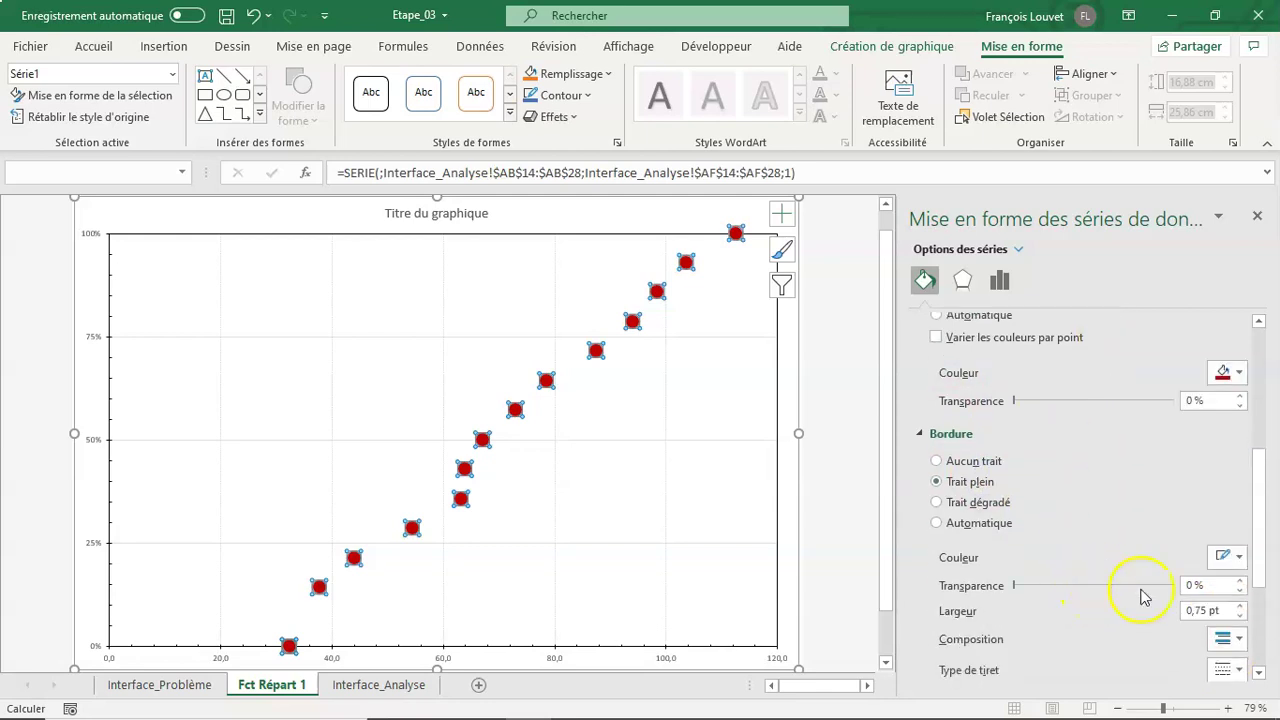
pyautogui.click(1240, 605)
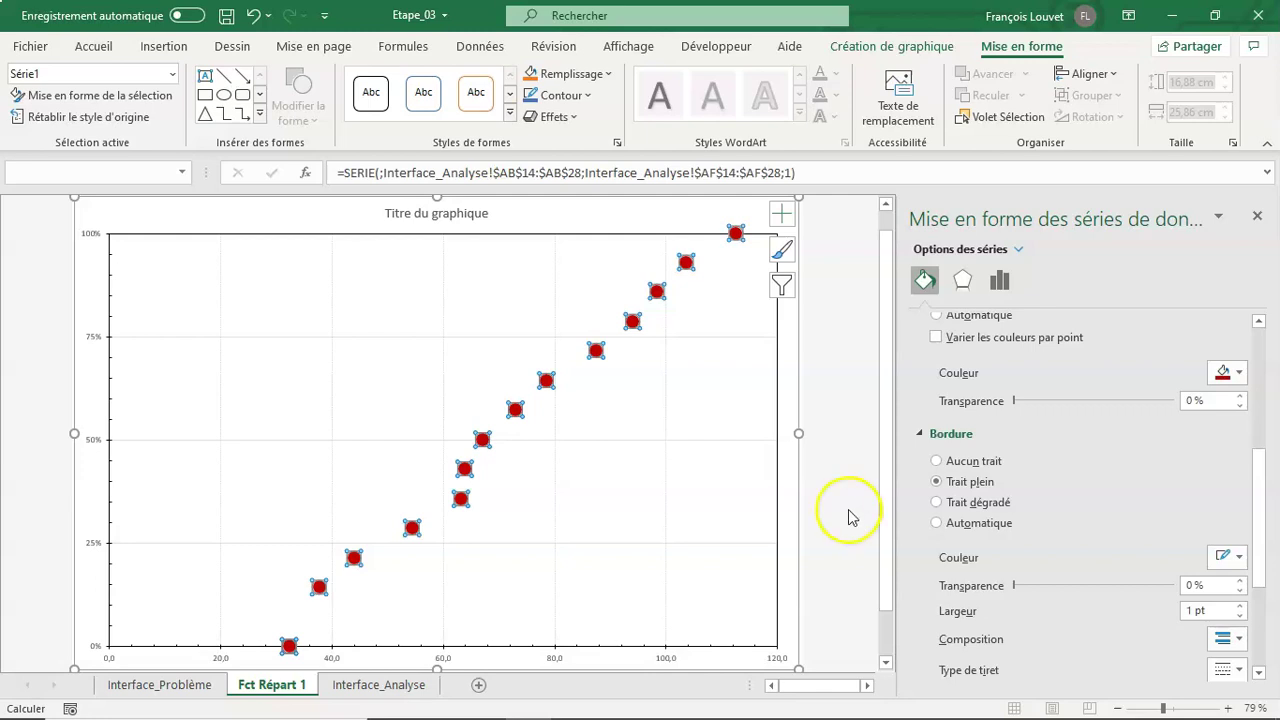
pyautogui.click(850, 517)
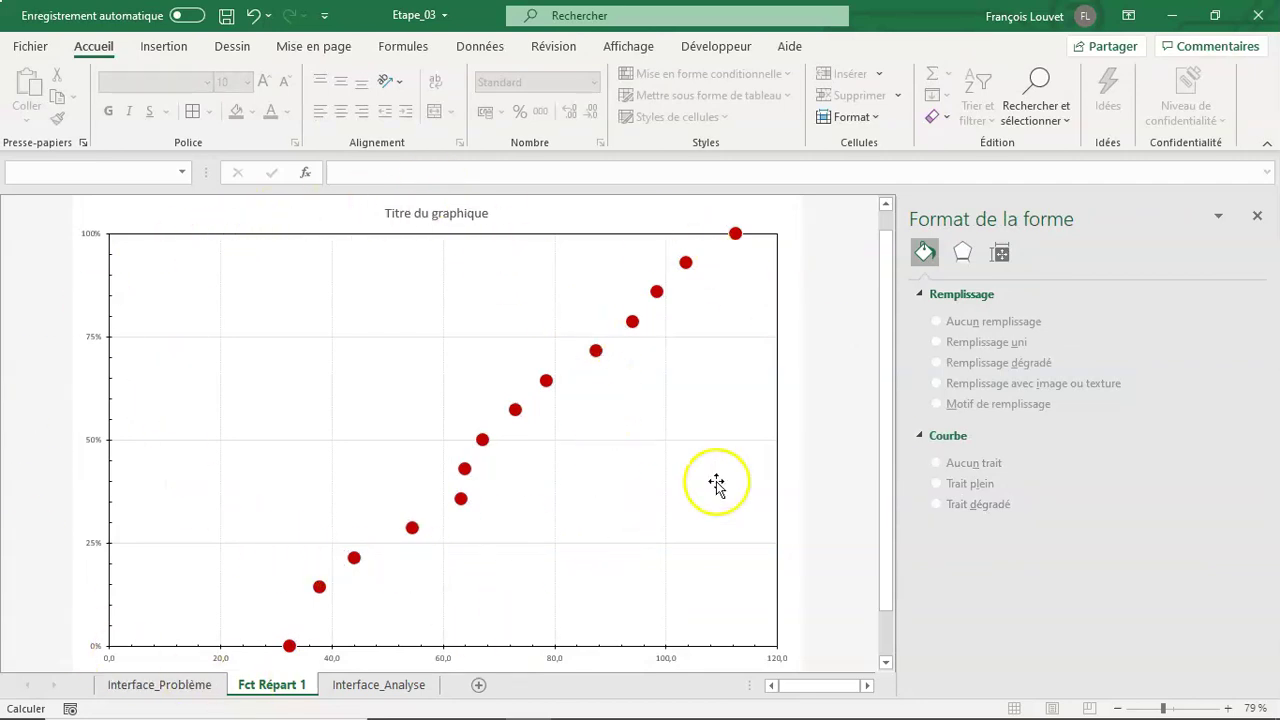
# Make all chart text automatic black and enlarge it to 18 pt
pyautogui.click(1257, 217)
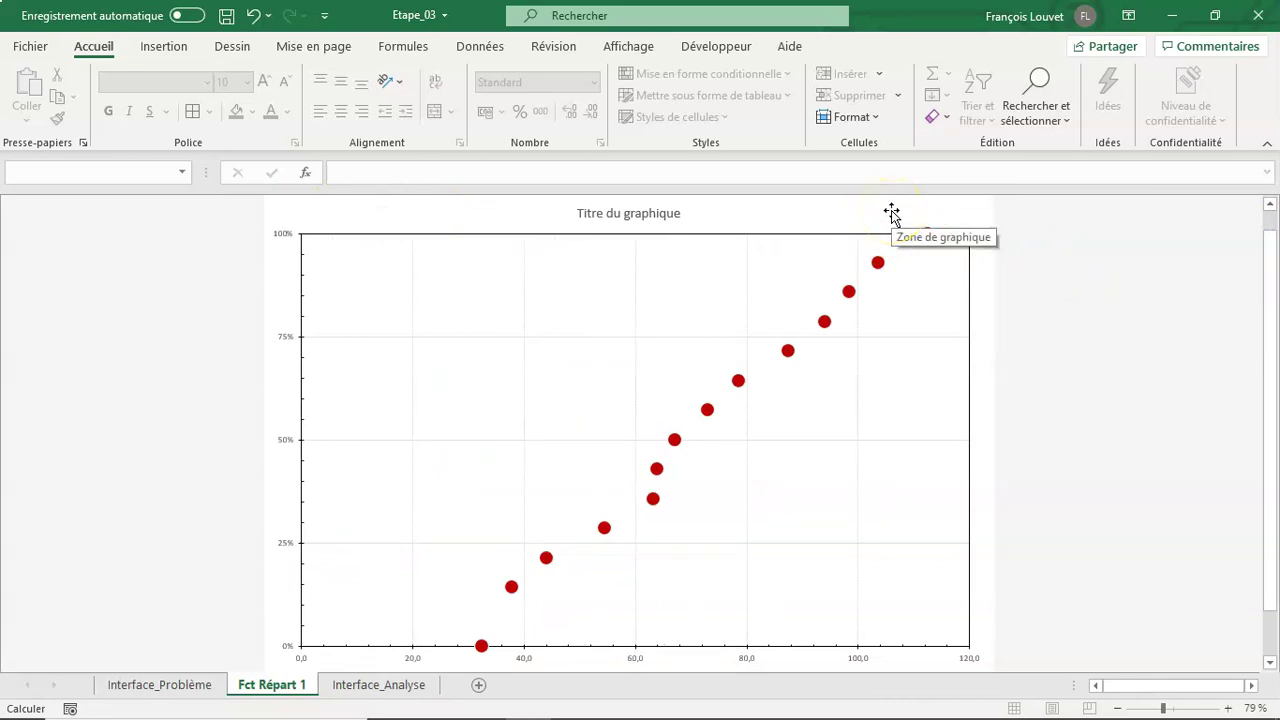
pyautogui.click(891, 212)
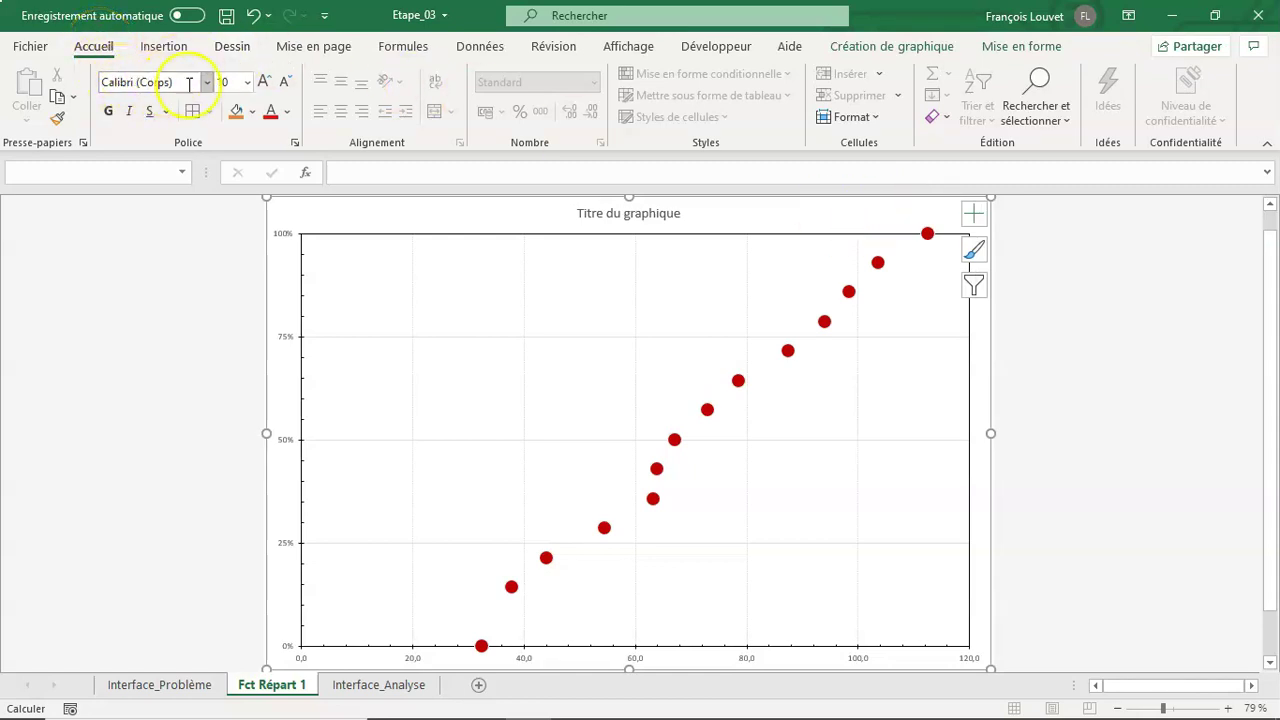
pyautogui.click(287, 112)
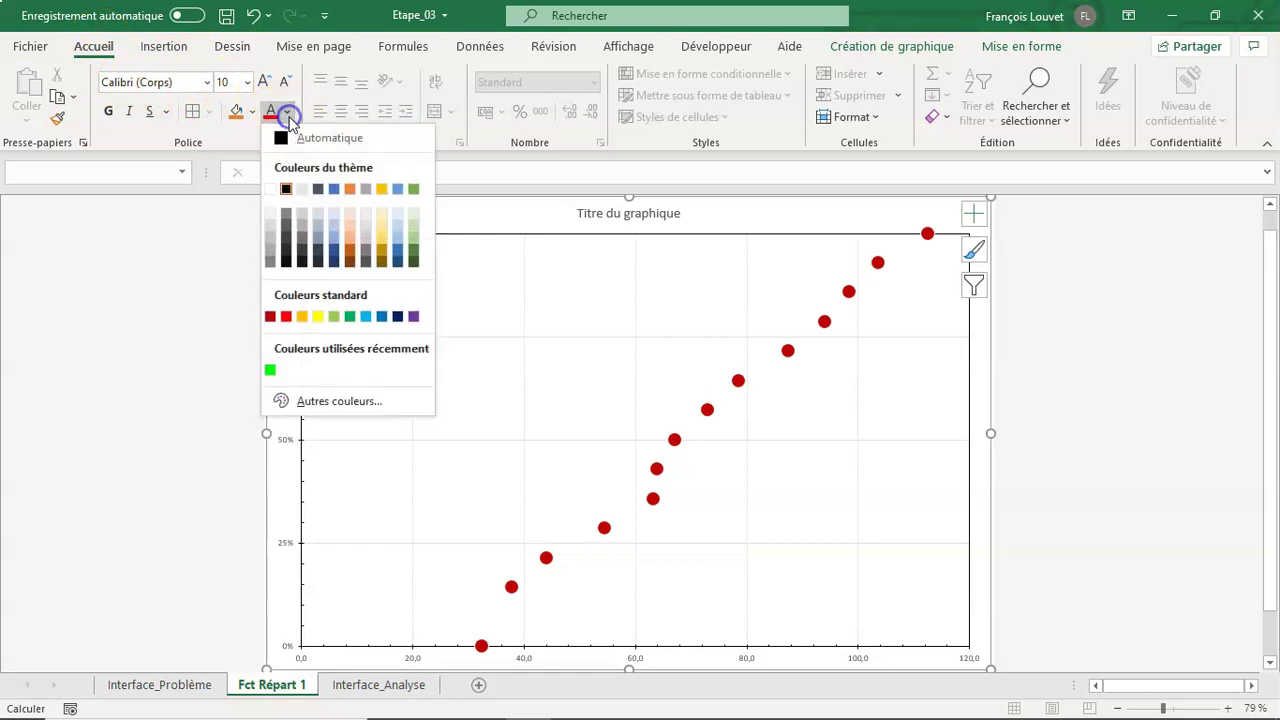
pyautogui.click(285, 140)
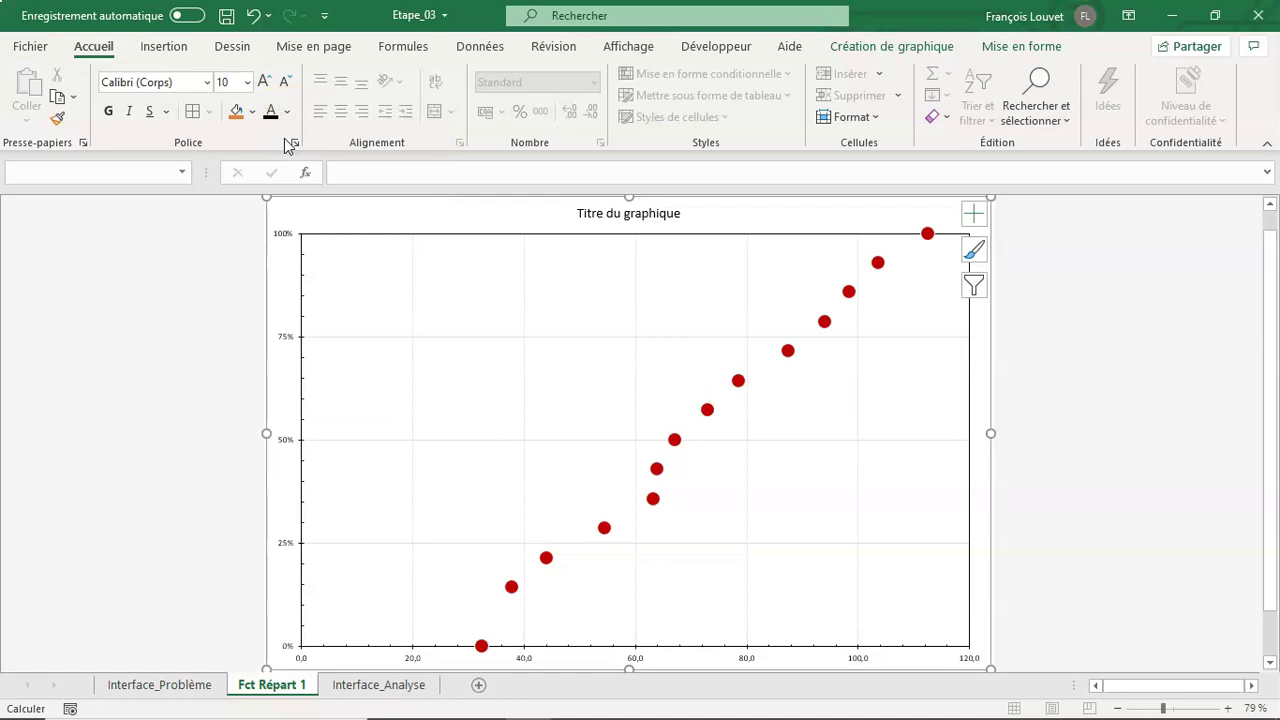
pyautogui.click(264, 84)
pyautogui.click(264, 84)
pyautogui.click(264, 84)
pyautogui.click(264, 84)
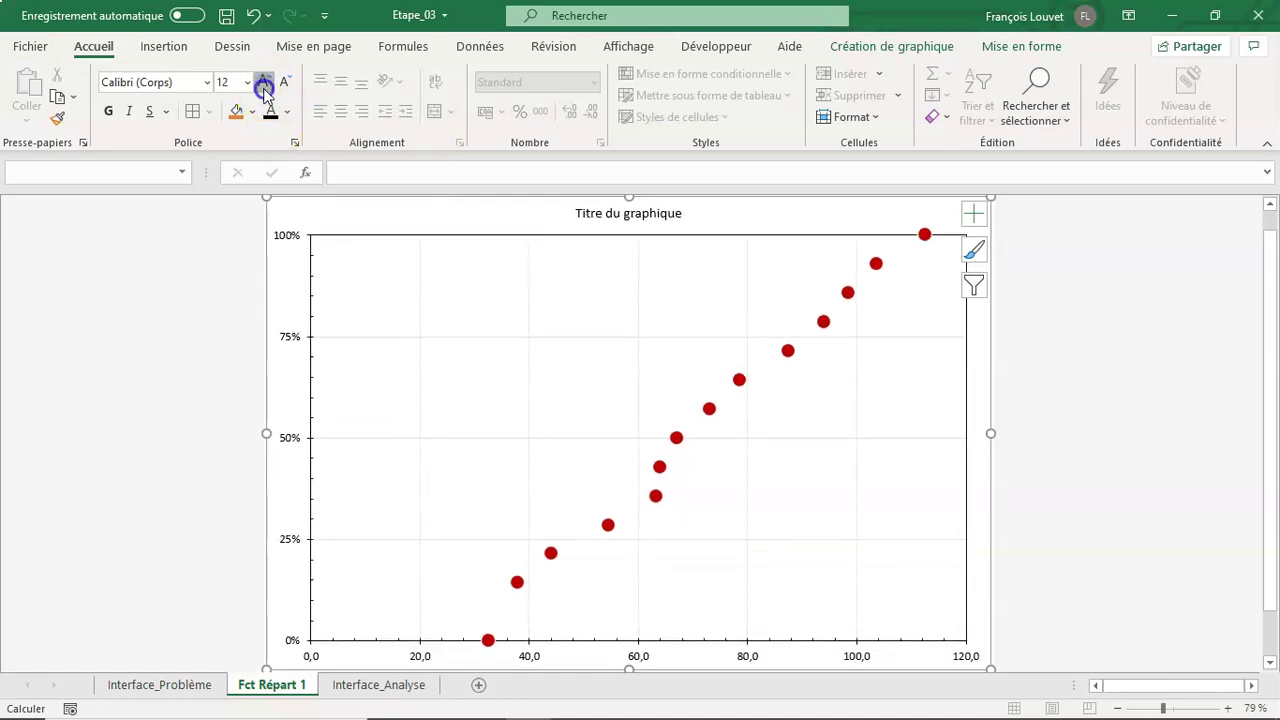
pyautogui.click(264, 84)
pyautogui.click(264, 84)
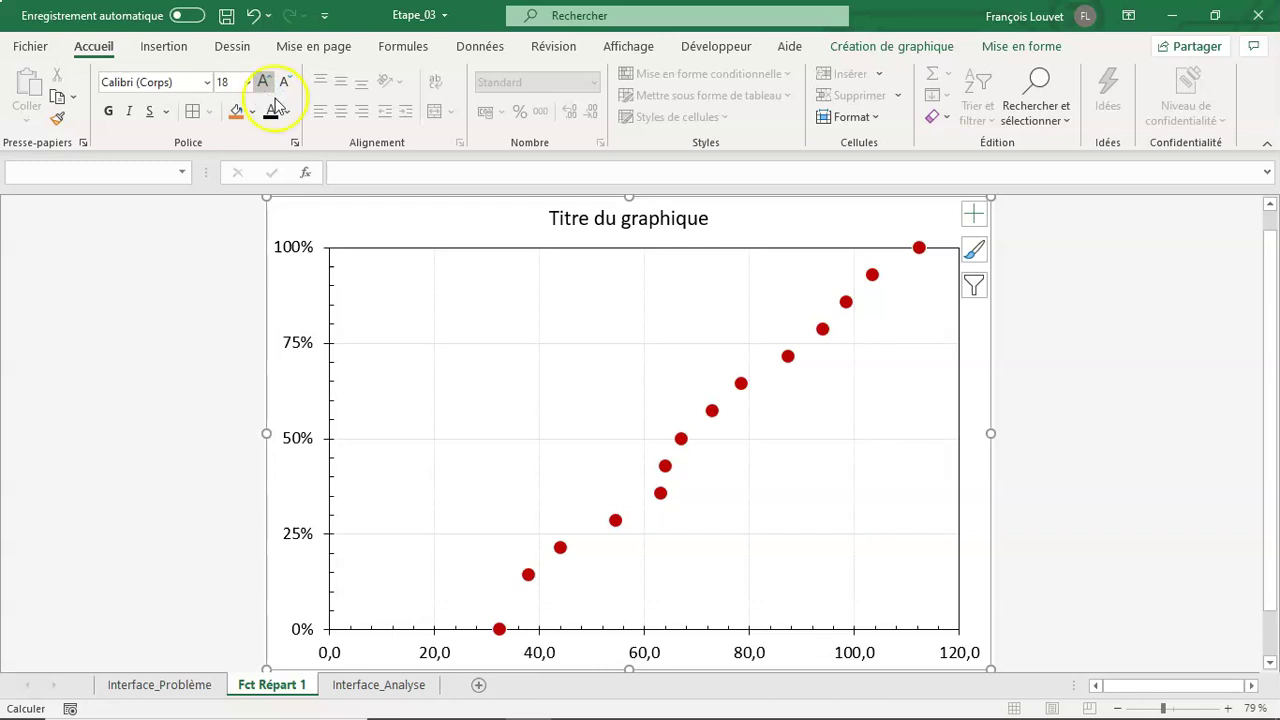
# Set the chart text font to Tahoma and save the workbook
pyautogui.click(208, 83)
pyautogui.write('Tahoma')
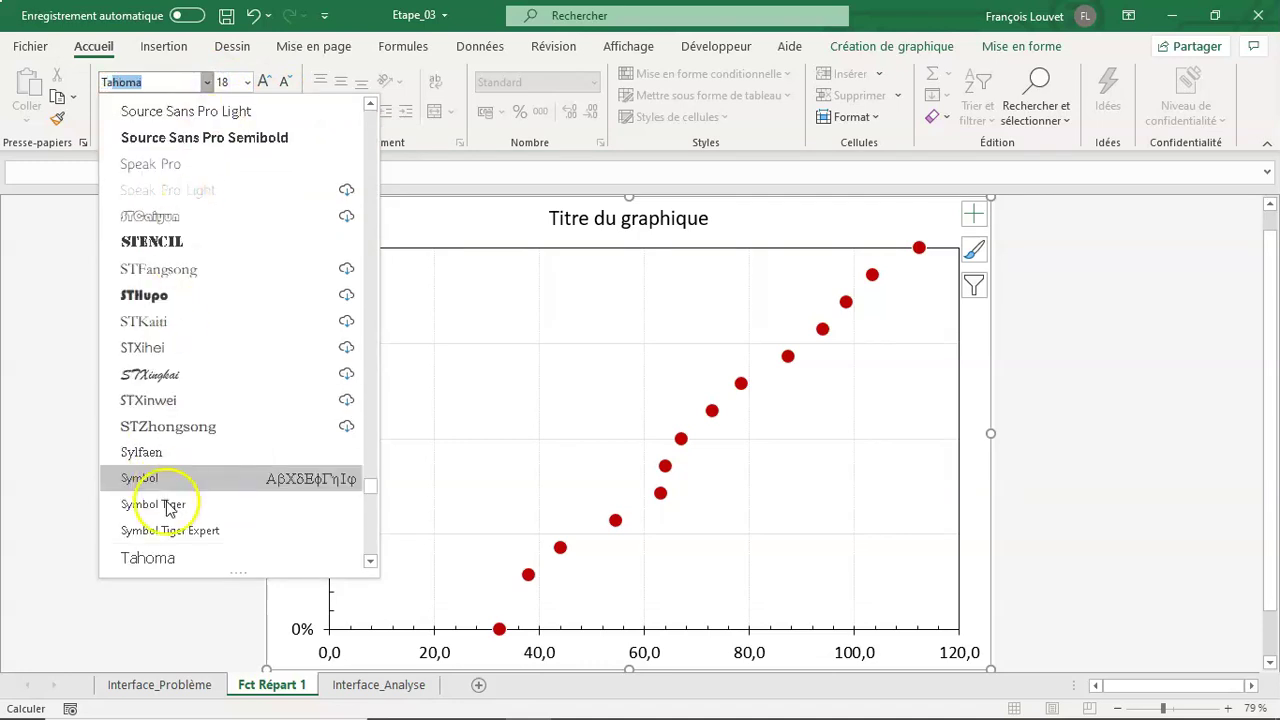
pyautogui.click(165, 560)
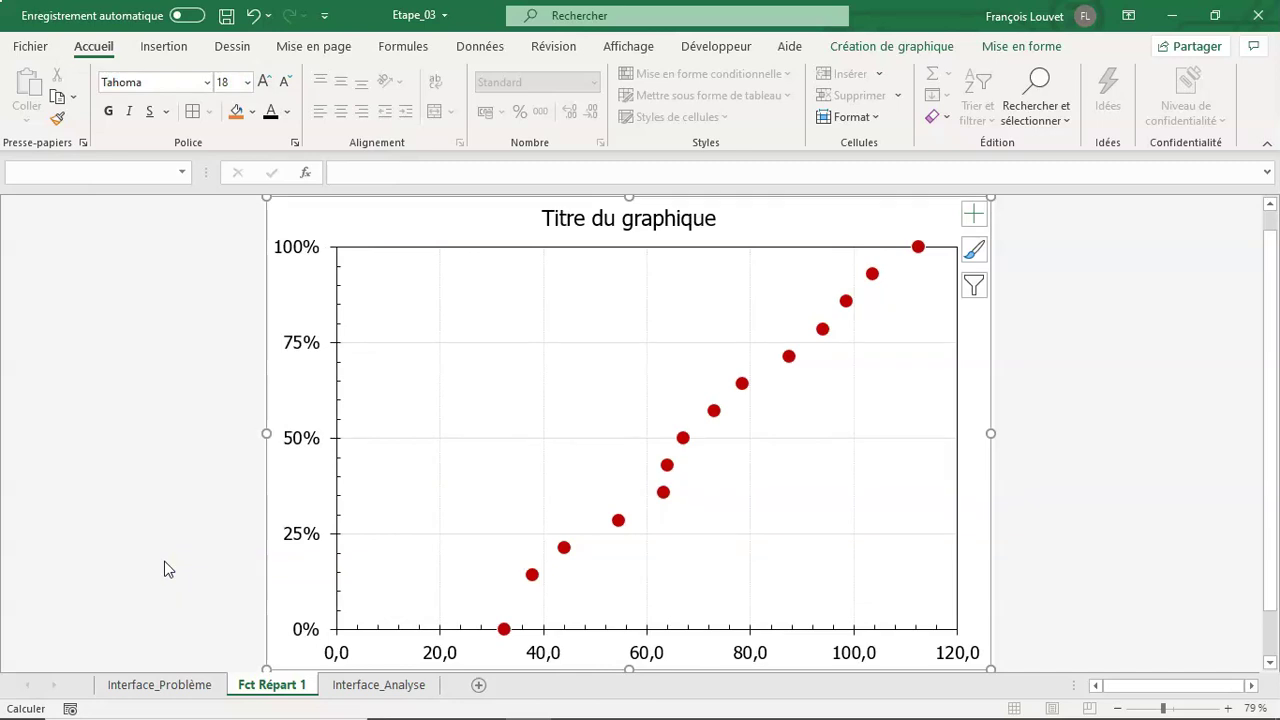
pyautogui.click(227, 16)
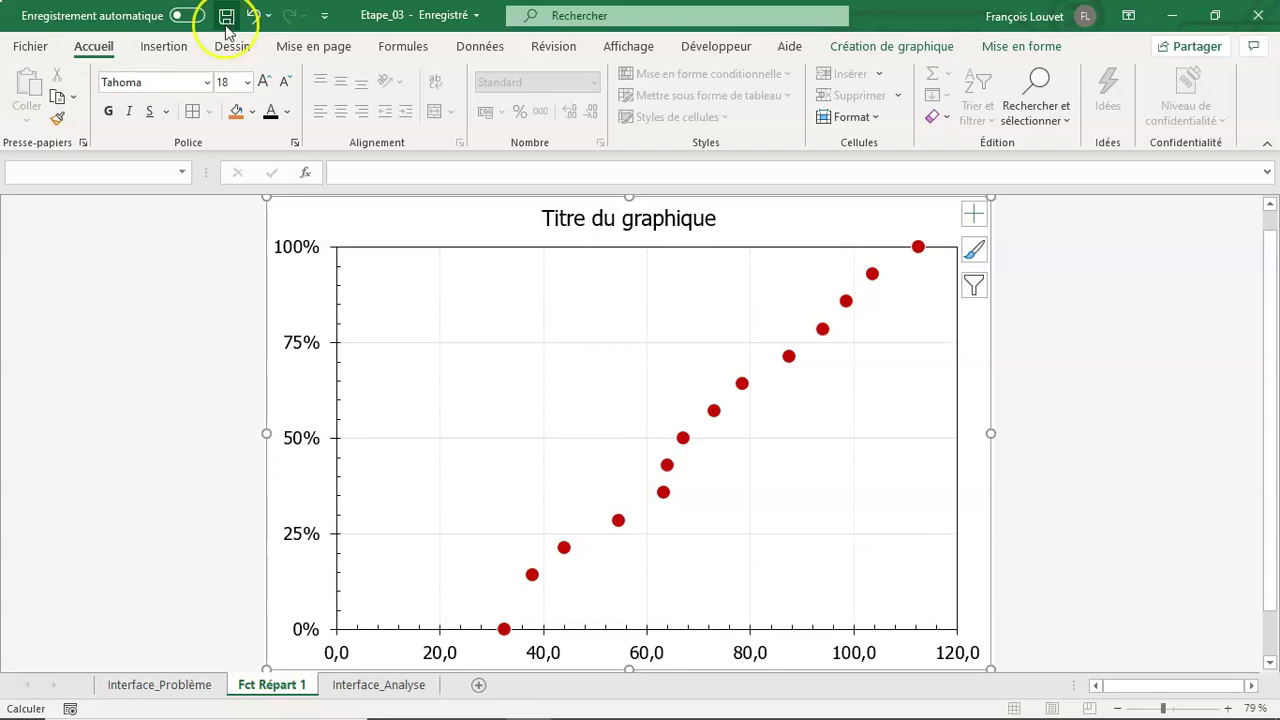
# On the Interface_Analyse sheet, select the empty horizontal-axis title cell AB5
pyautogui.click(379, 690)
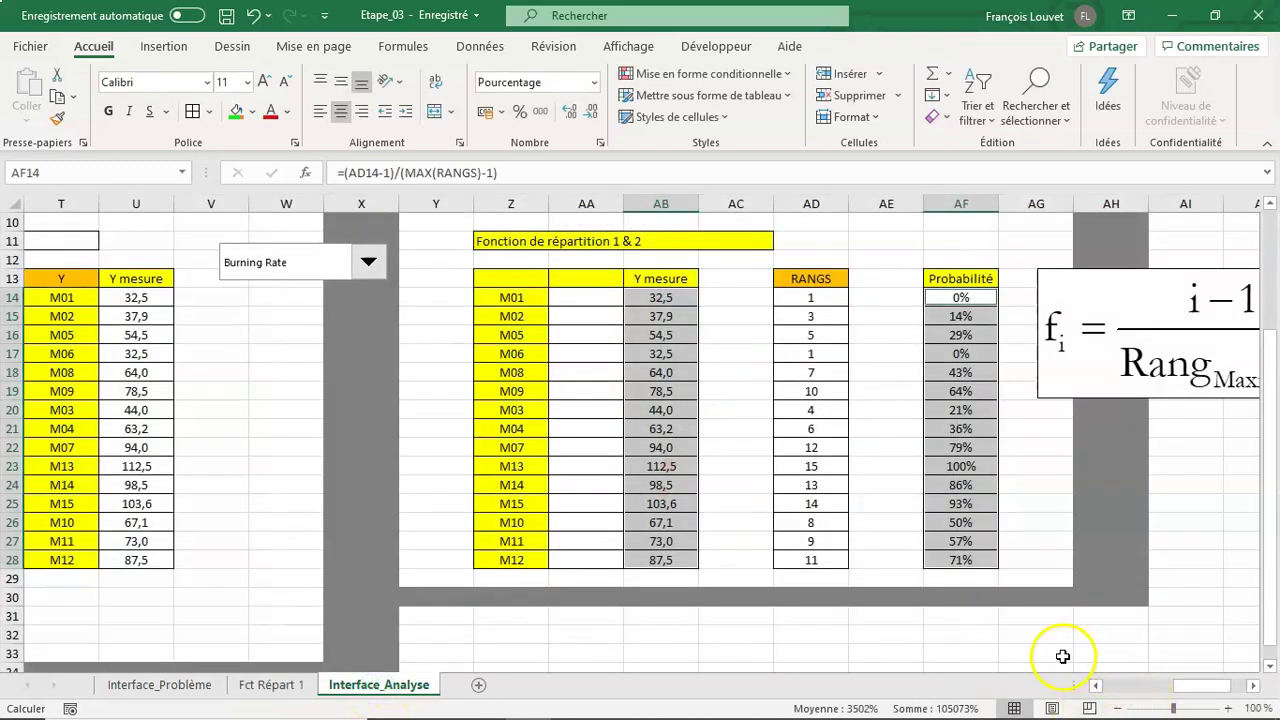
pyautogui.scroll(3, 1030, 592)
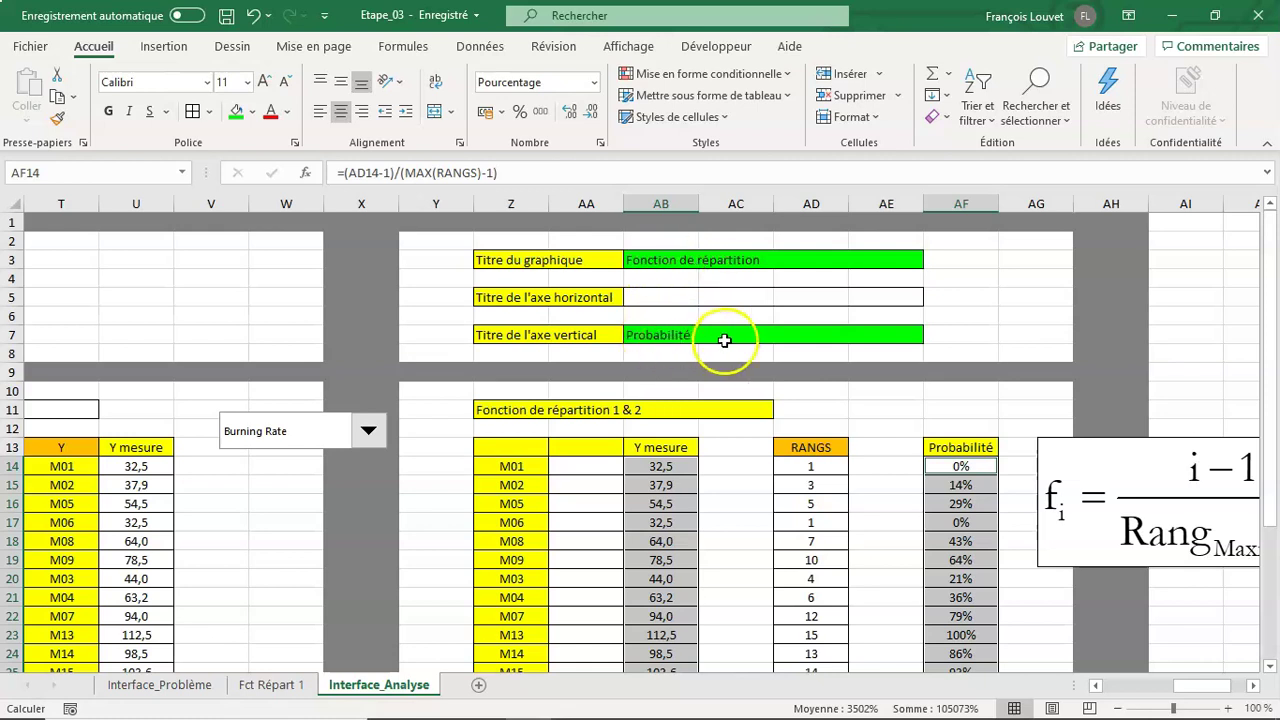
pyautogui.click(652, 293)
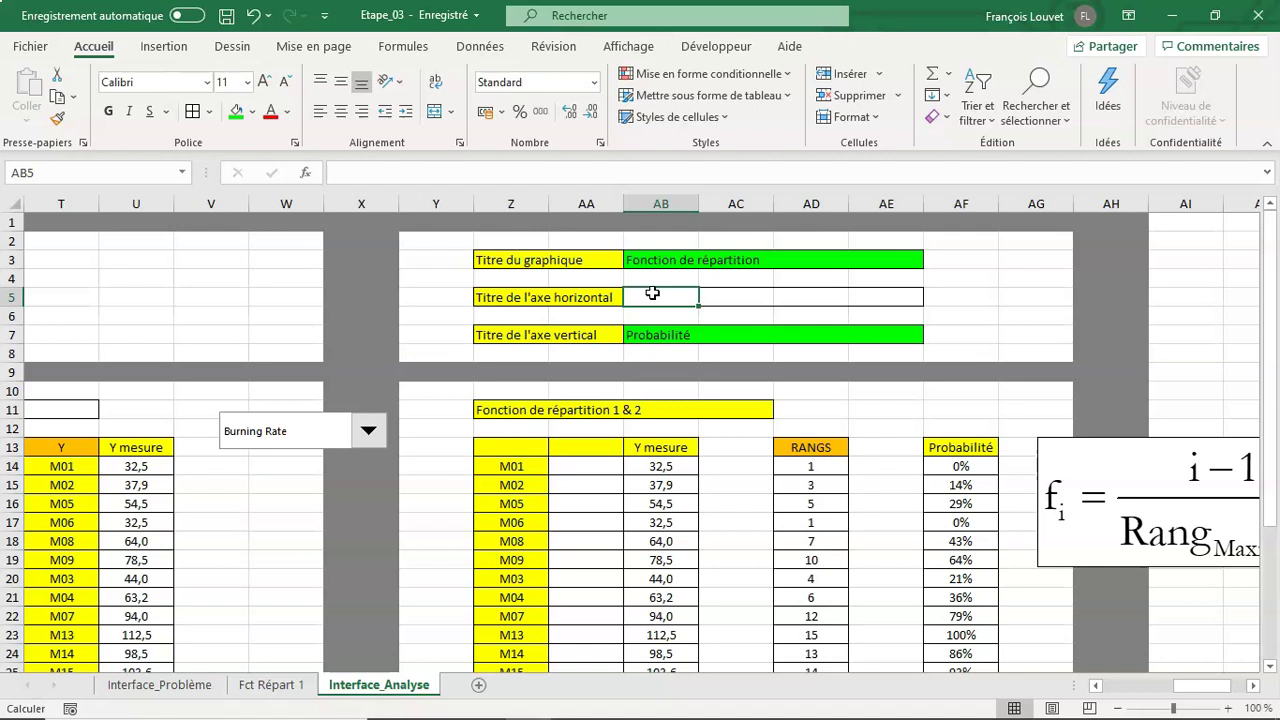
# Check the response names D7:D9 and INDEX_R cell D13 on Interface_Problème, then return
pyautogui.click(203, 688)
pyautogui.scroll(3, 370, 460)
pyautogui.scroll(3, 370, 450)
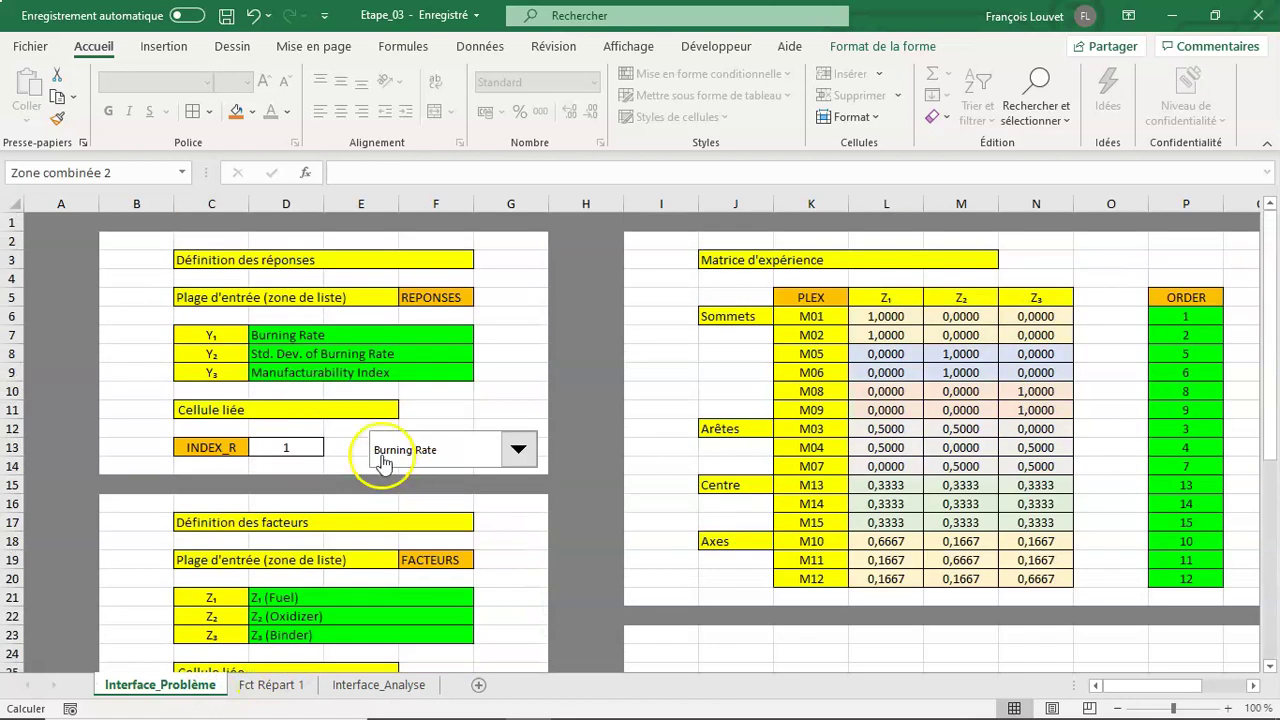
pyautogui.click(295, 335)
pyautogui.moveTo(295, 335); pyautogui.dragTo(296, 368)
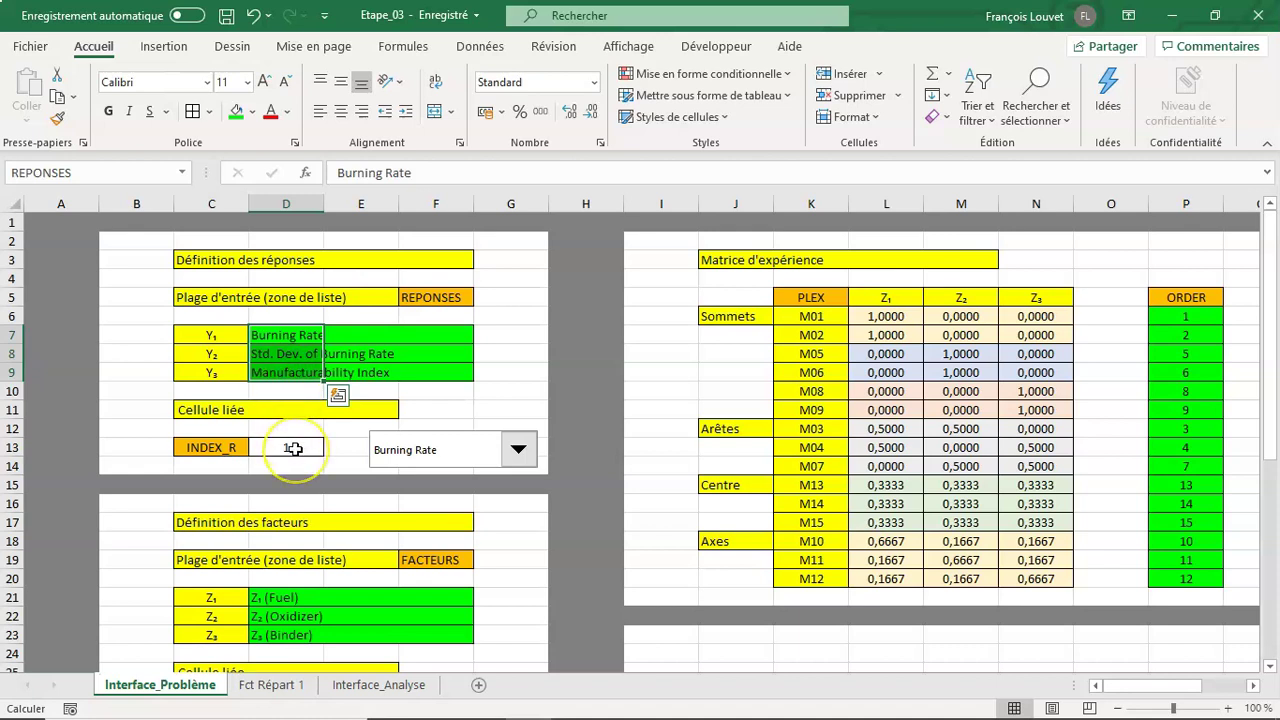
pyautogui.moveTo(291, 335); pyautogui.dragTo(293, 370)
pyautogui.click(291, 335)
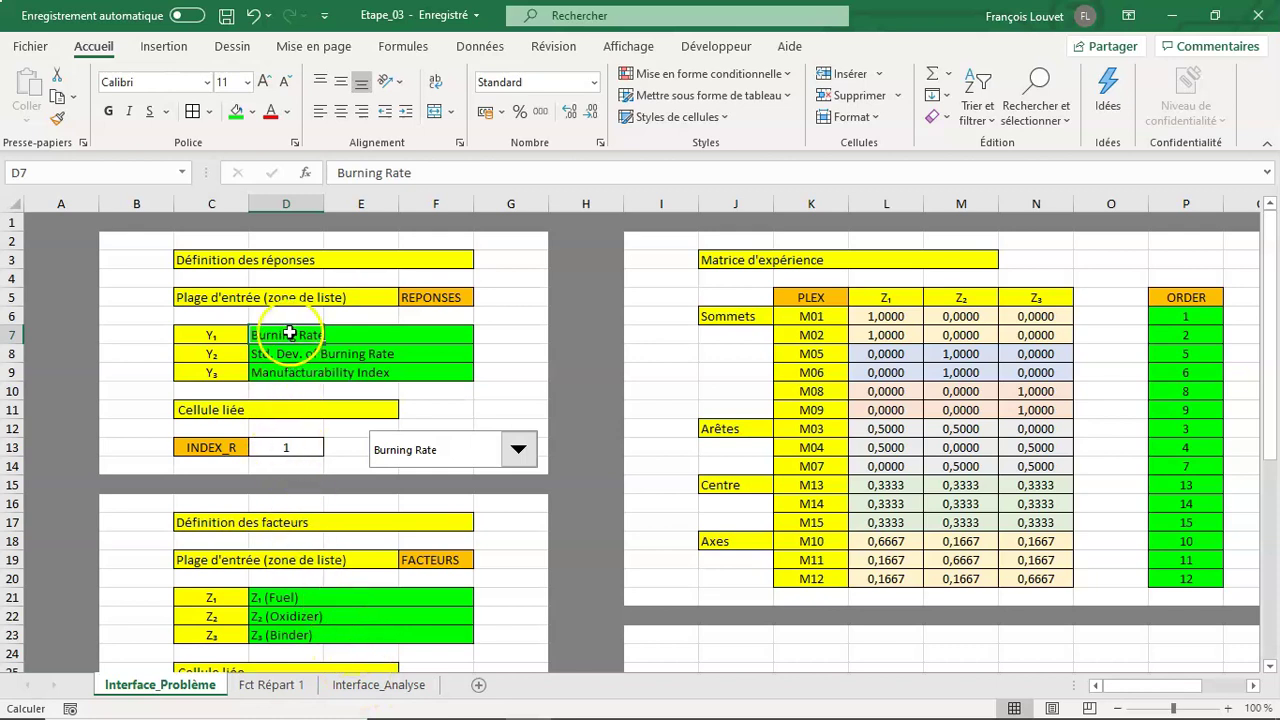
pyautogui.click(290, 445)
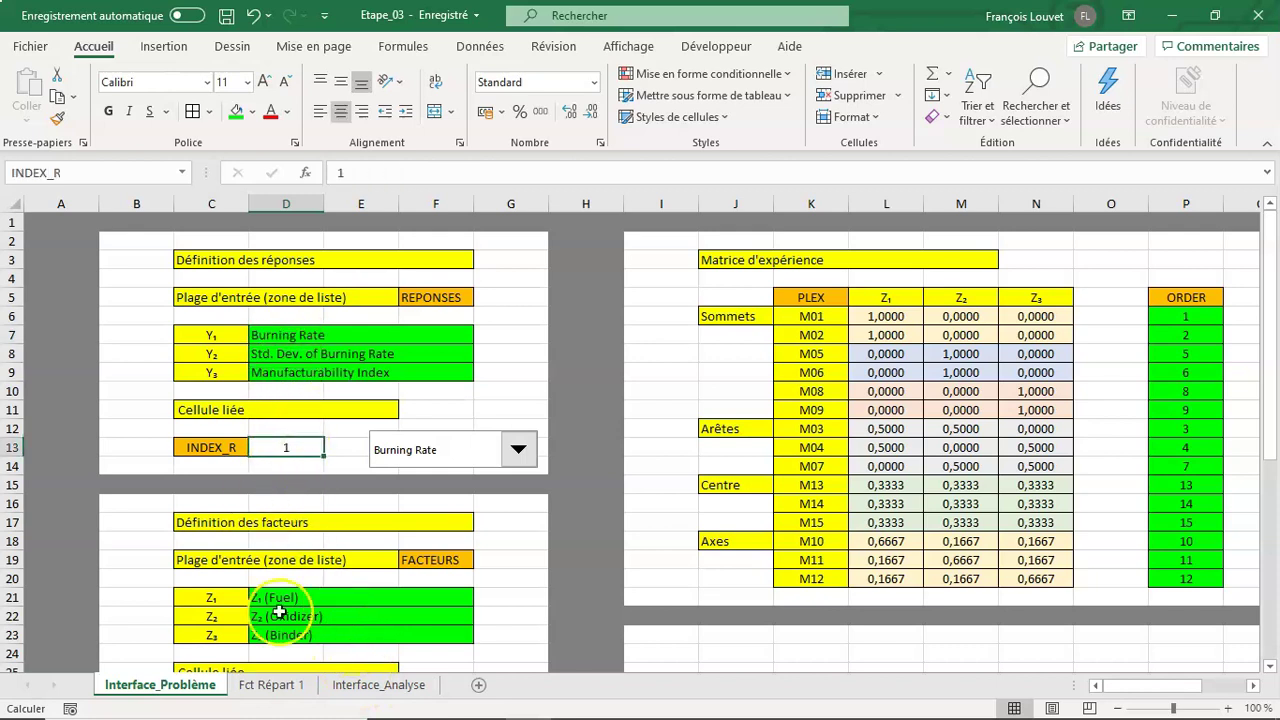
pyautogui.click(351, 692)
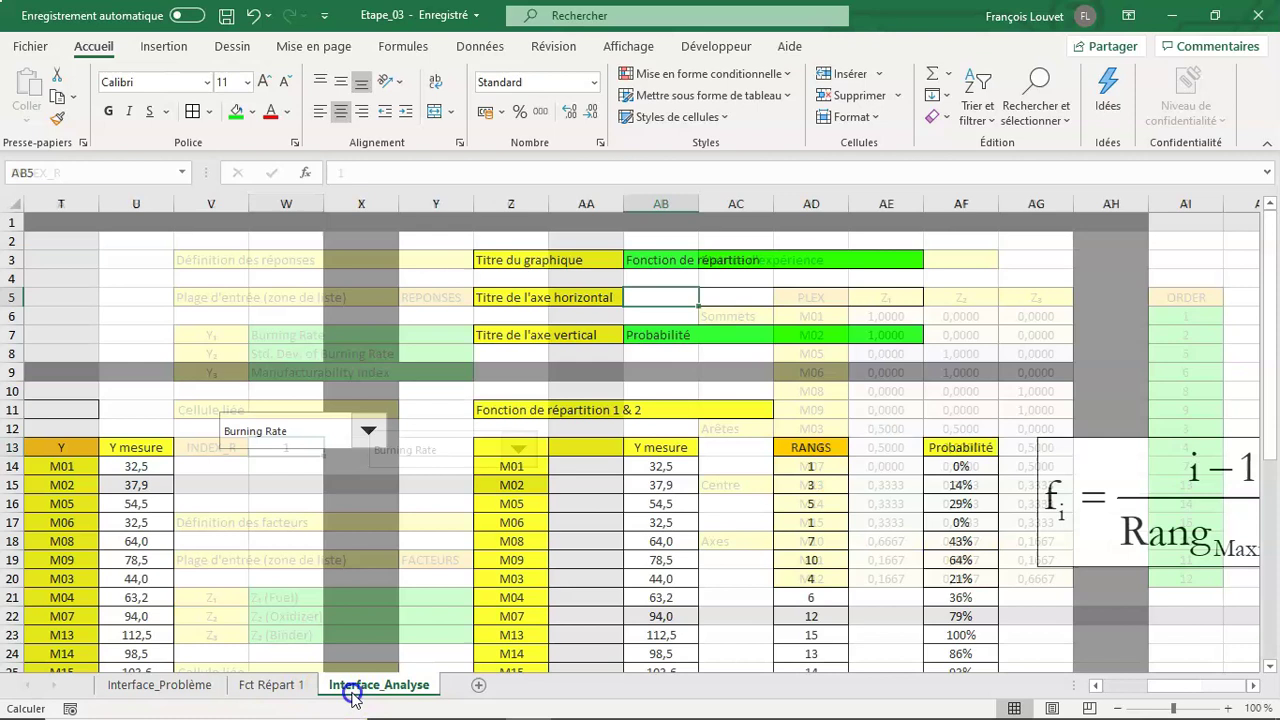
# Enter =INDEX(REPONSES;INDEX_R) in AB5 with the array form of INDEX so it shows Burning Rate
pyautogui.click(306, 173)
pyautogui.click(826, 349)
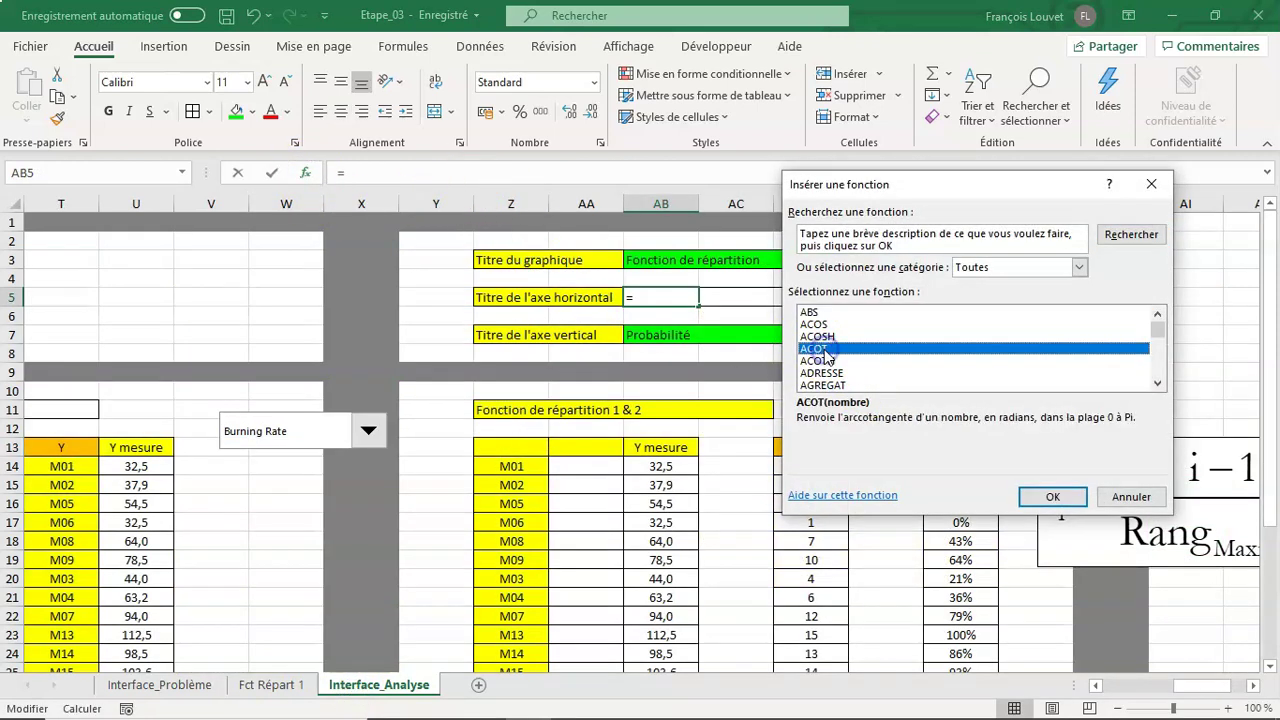
pyautogui.write('in')
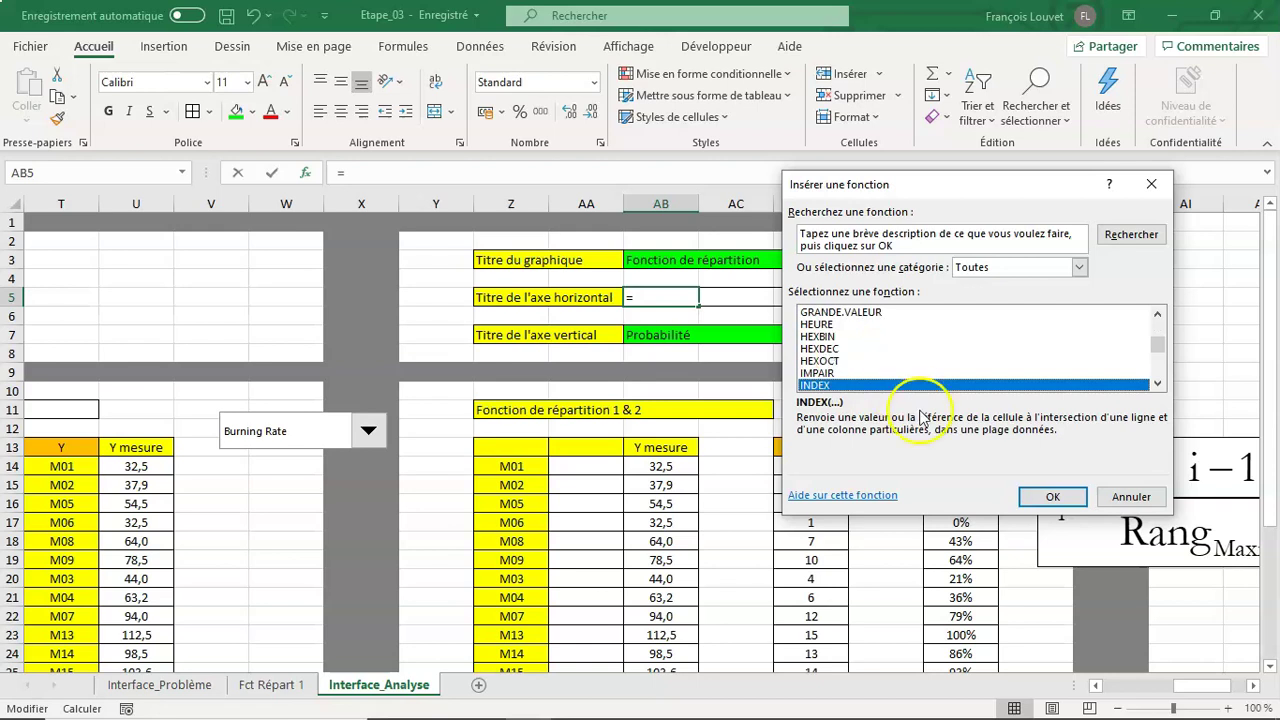
pyautogui.click(1055, 498)
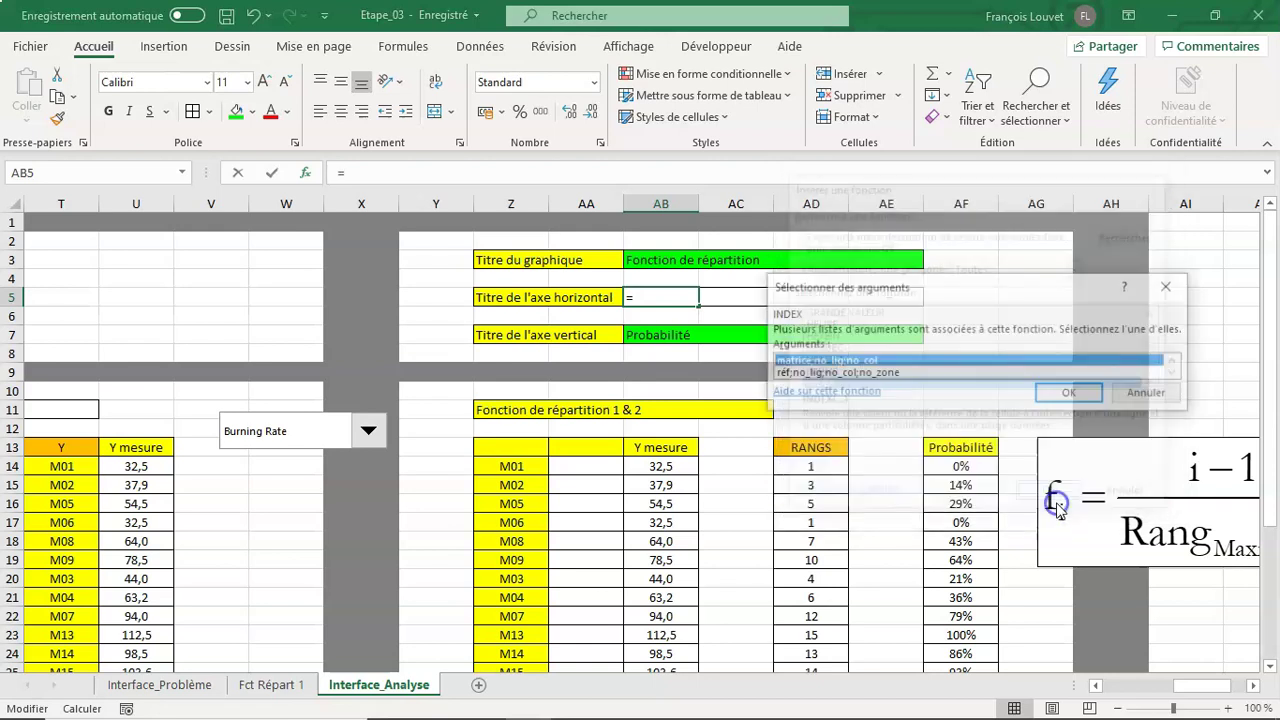
pyautogui.click(1070, 394)
pyautogui.write('REPONSEES')
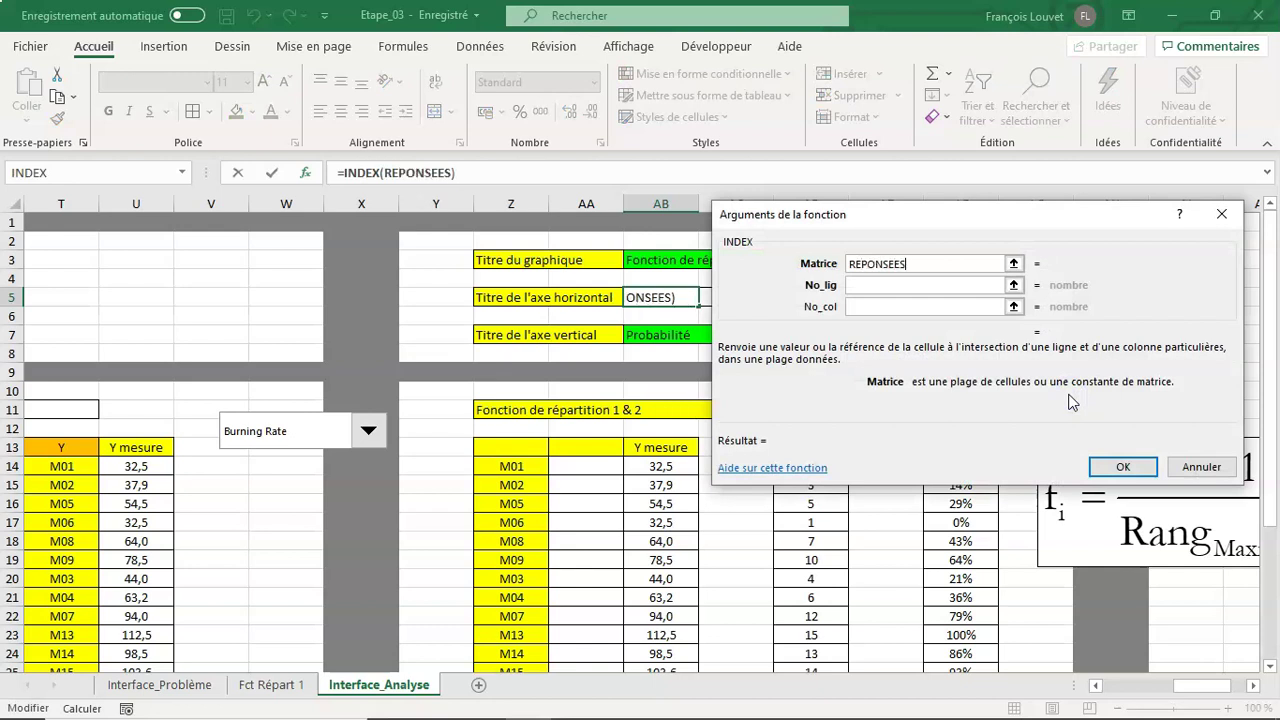
pyautogui.press('BackSpace')
pyautogui.press('BackSpace')
pyautogui.write('S')
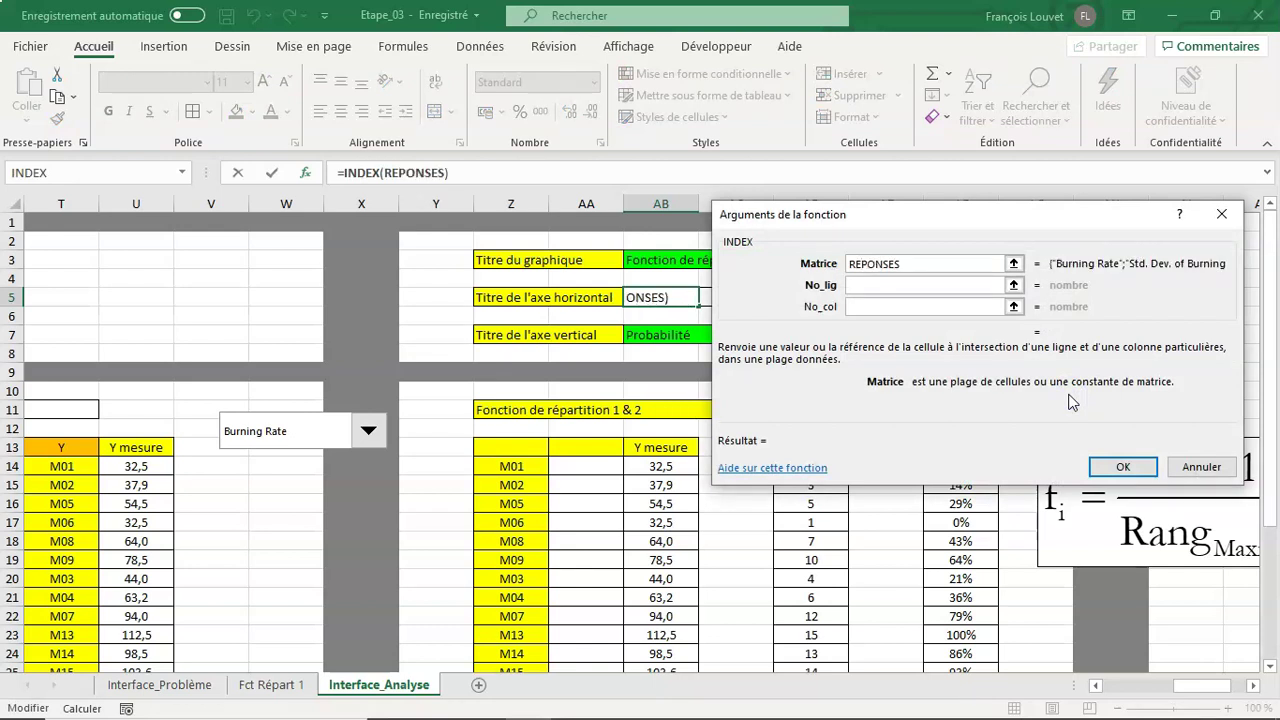
pyautogui.press('Tab')
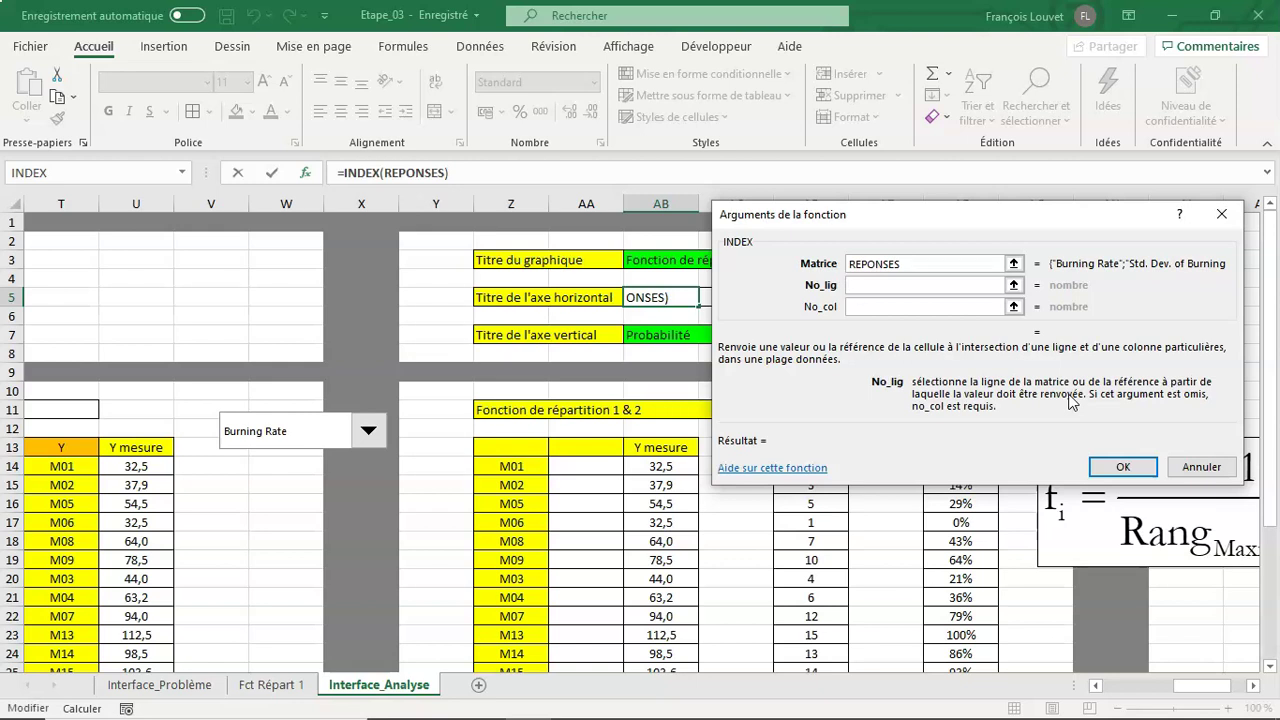
pyautogui.write('INDEX_')
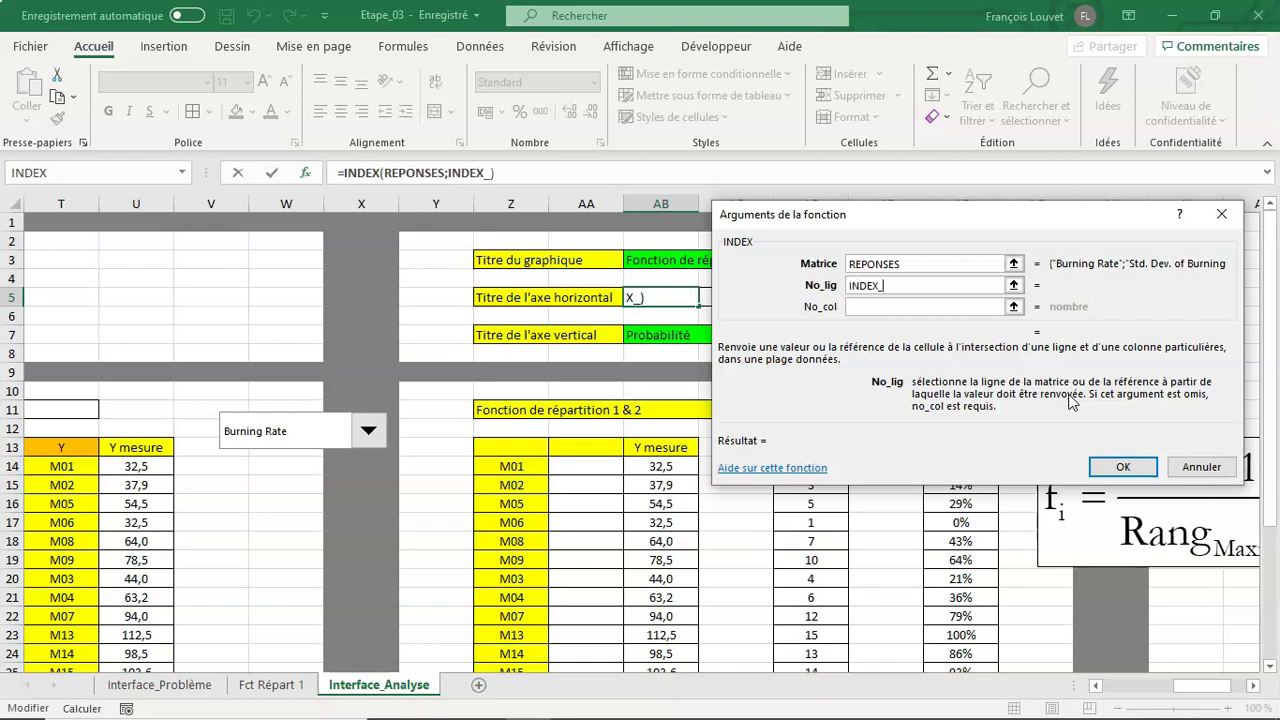
pyautogui.write('R')
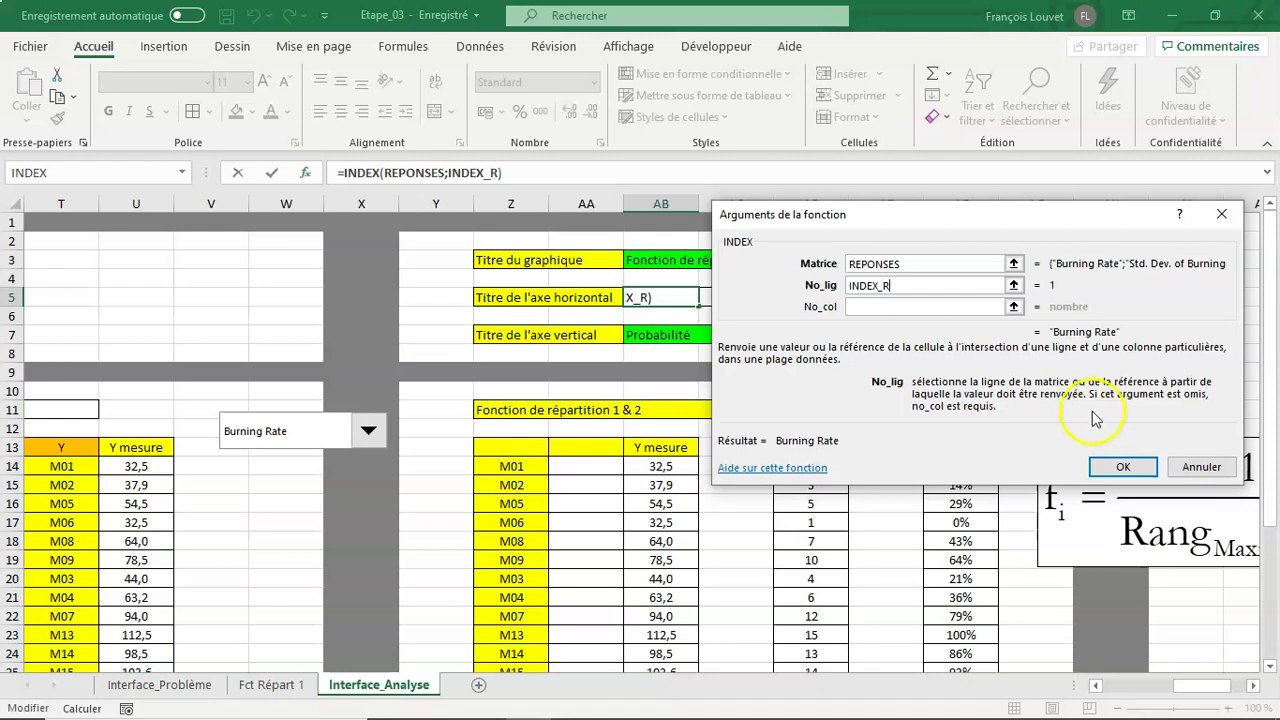
pyautogui.click(1115, 466)
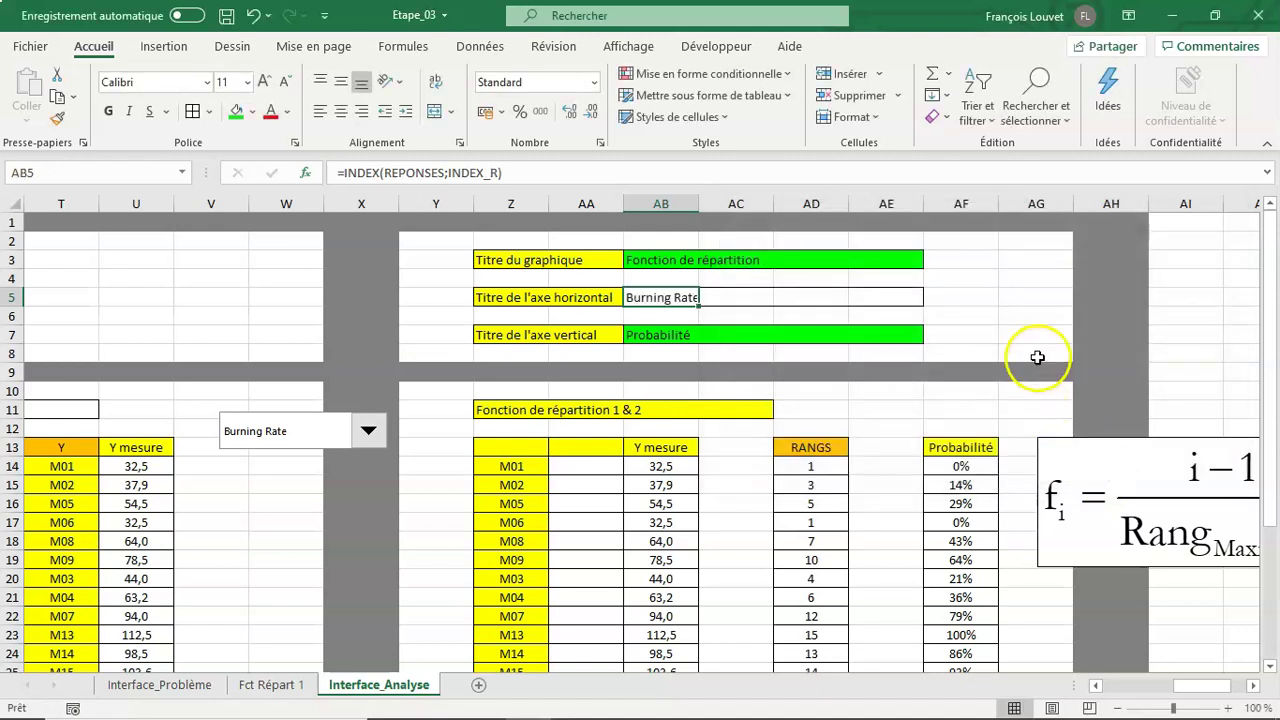
pyautogui.click(1040, 353)
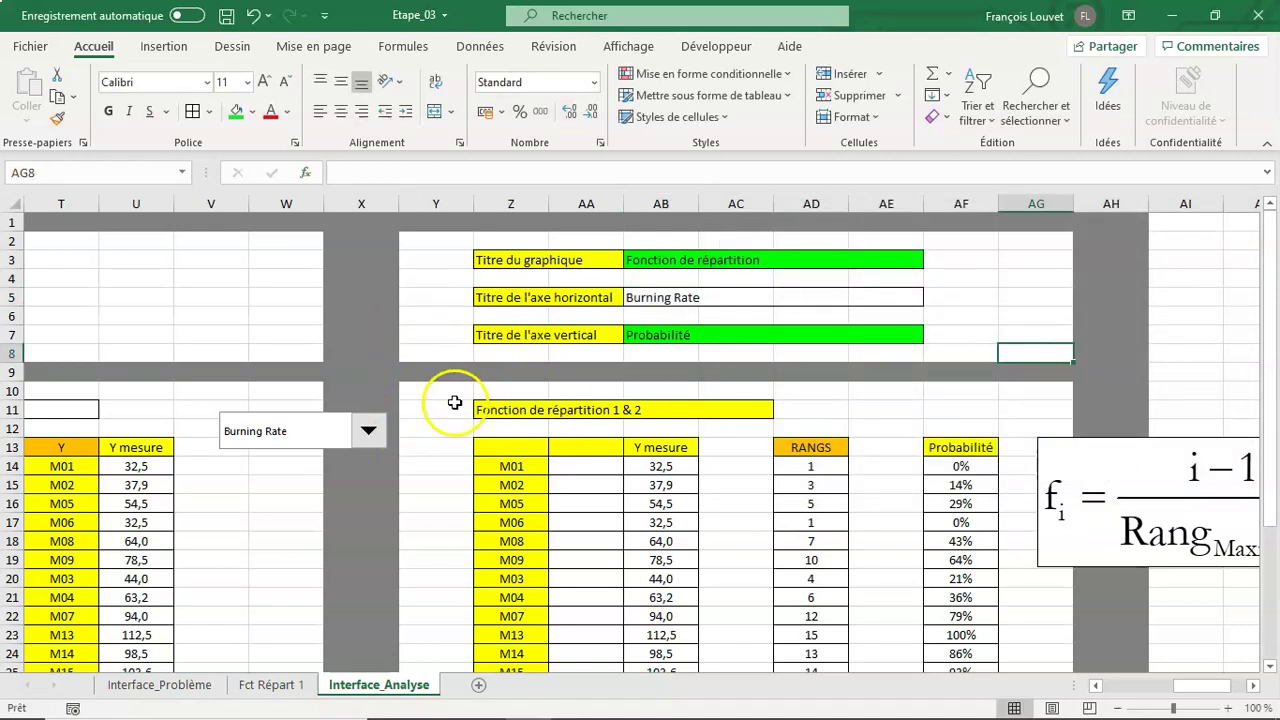
# Pick Std. Dev. of Burning Rate, then Manufacturability Index, in the response dropdown, and view Fct Répart 1
pyautogui.click(365, 430)
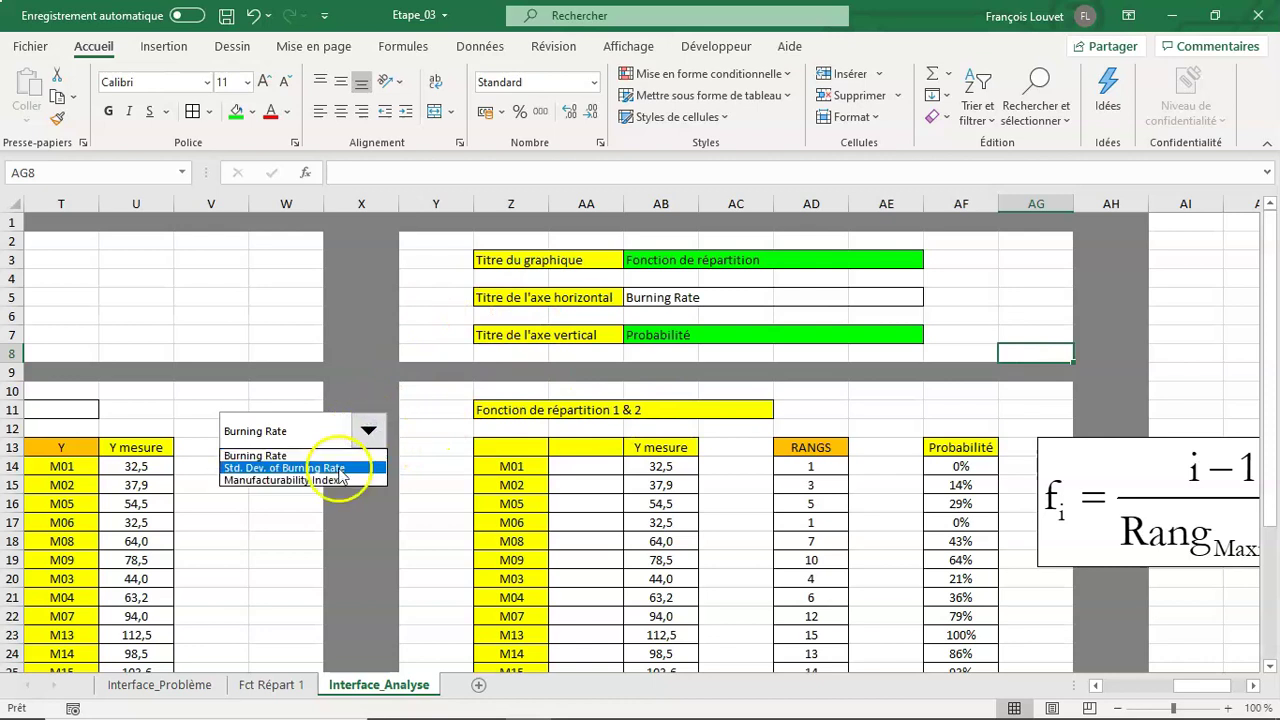
pyautogui.click(338, 467)
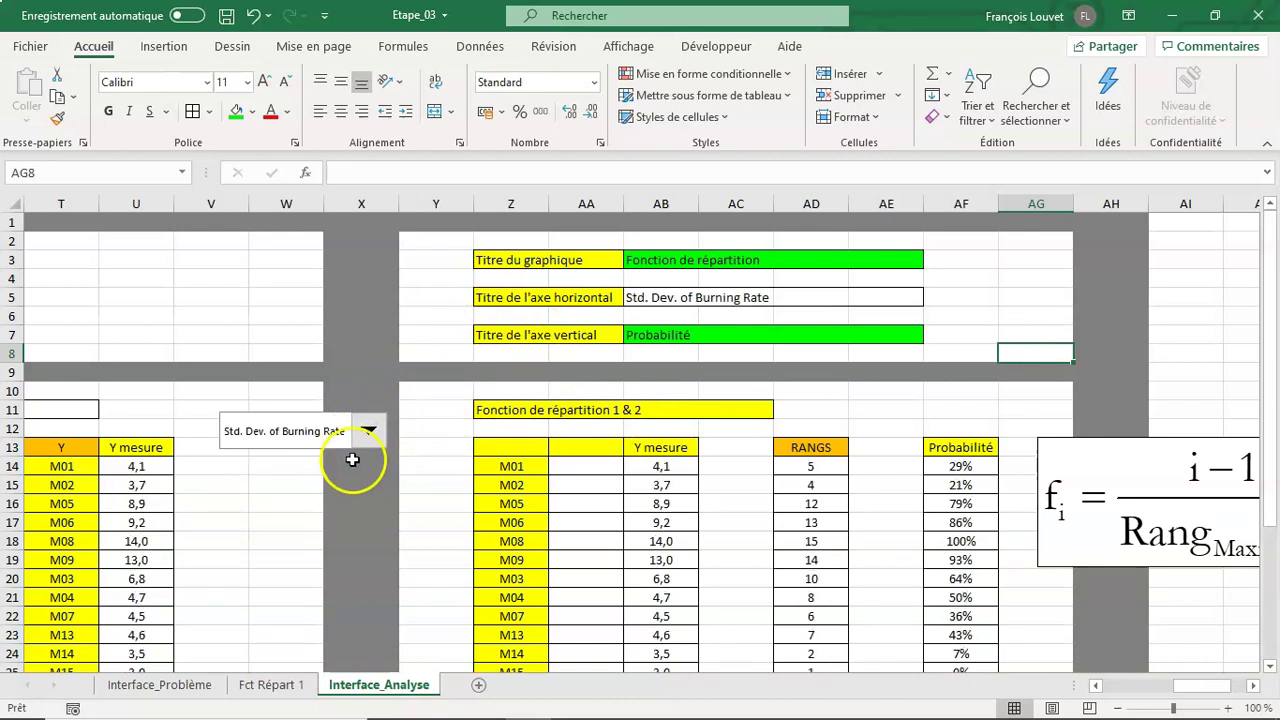
pyautogui.click(368, 430)
pyautogui.click(358, 483)
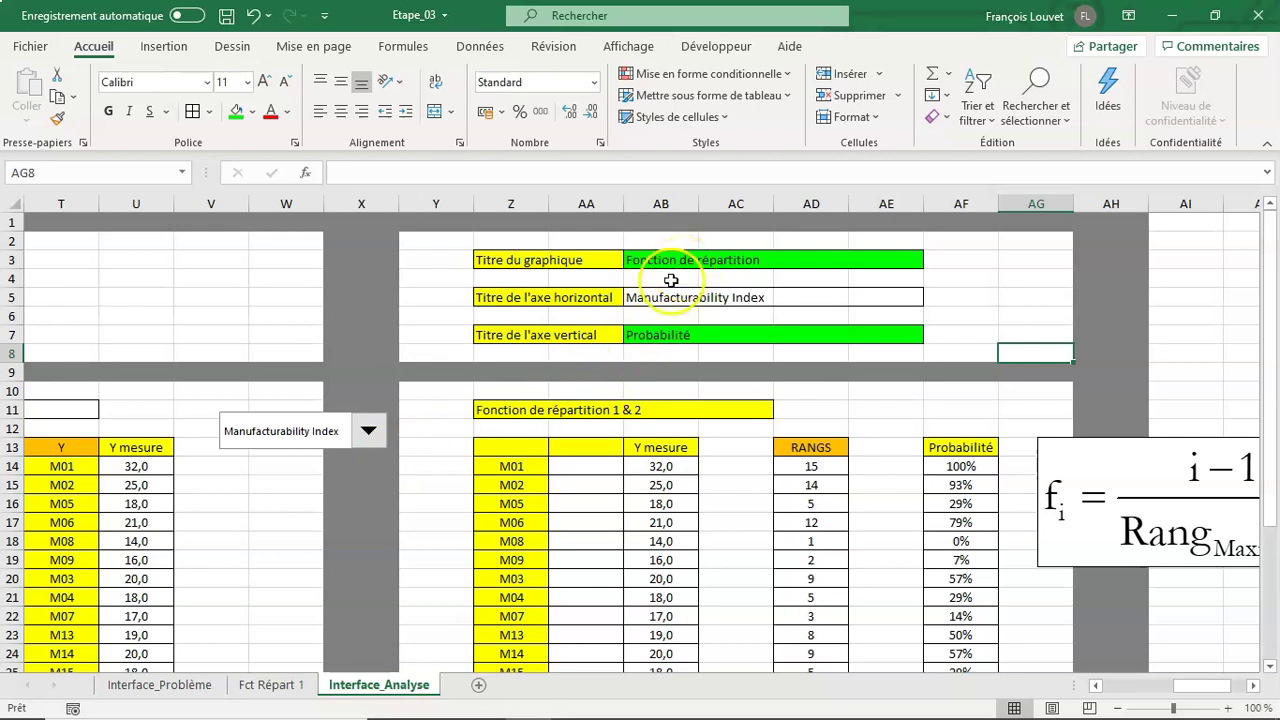
pyautogui.click(268, 684)
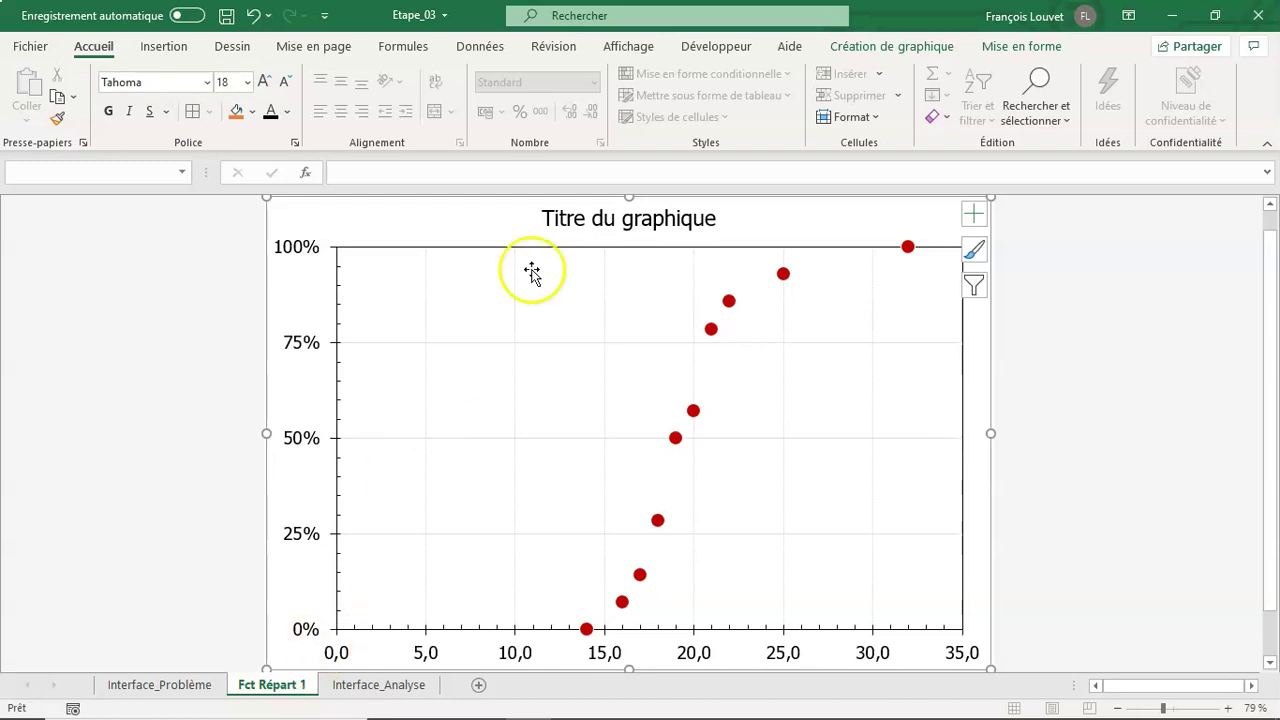
# Link the chart title to =Interface_Analyse!$AB$3 so it reads Fonction de répartition
pyautogui.click(565, 220)
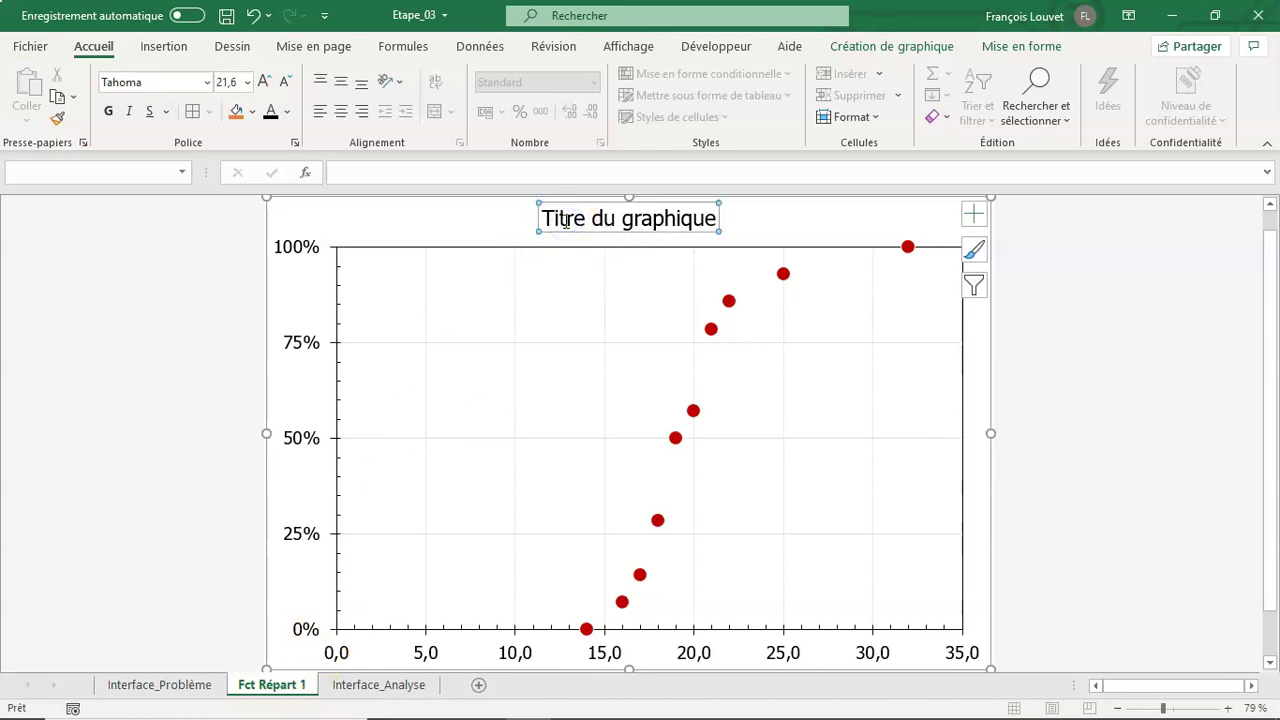
pyautogui.write('=')
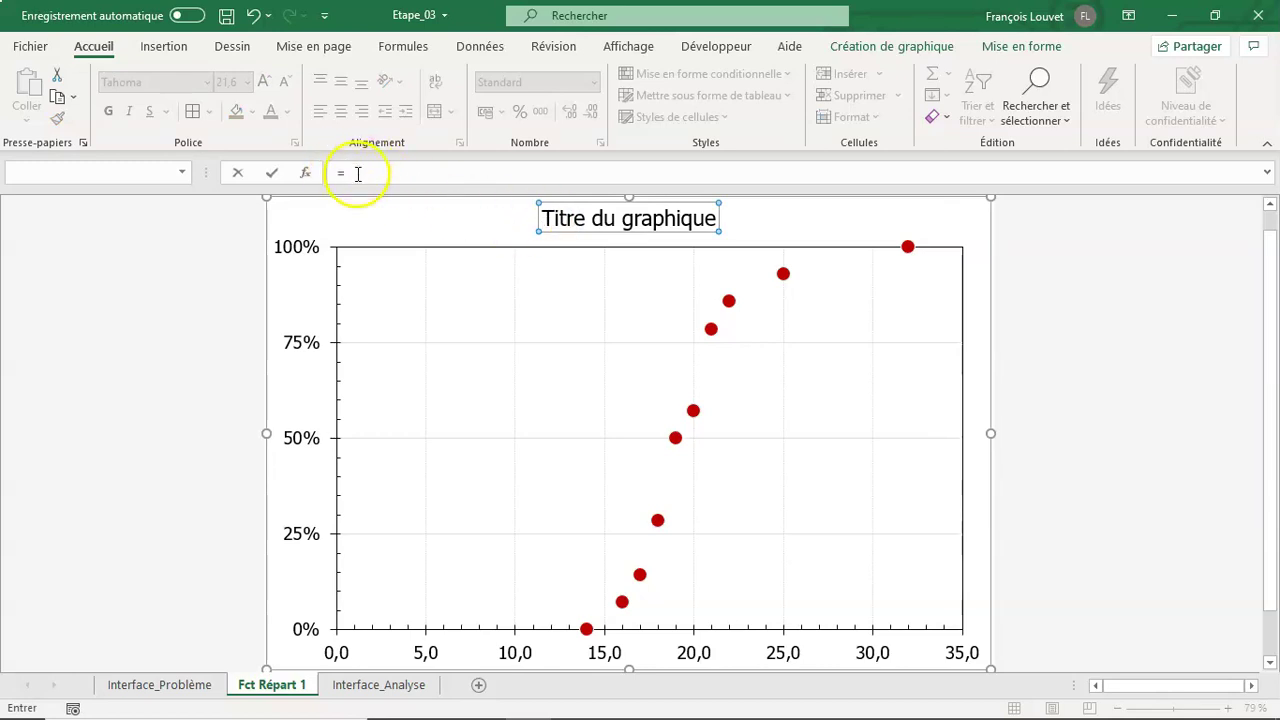
pyautogui.click(406, 692)
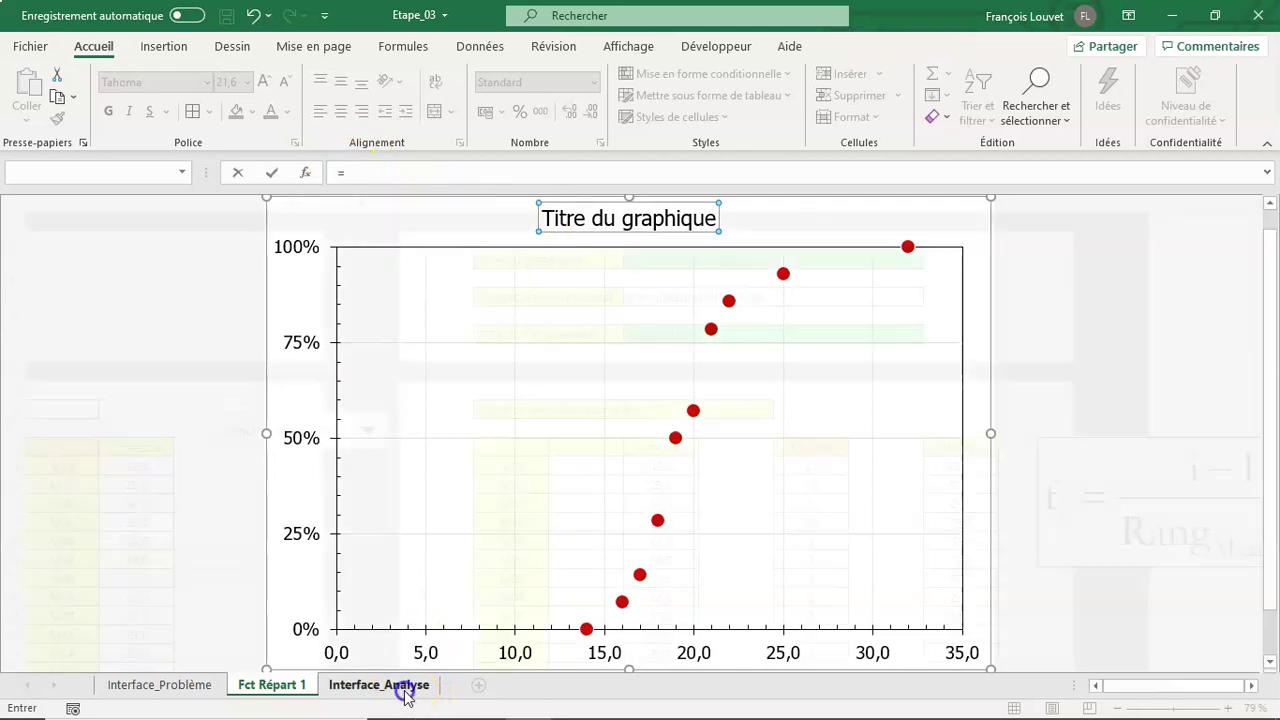
pyautogui.click(650, 262)
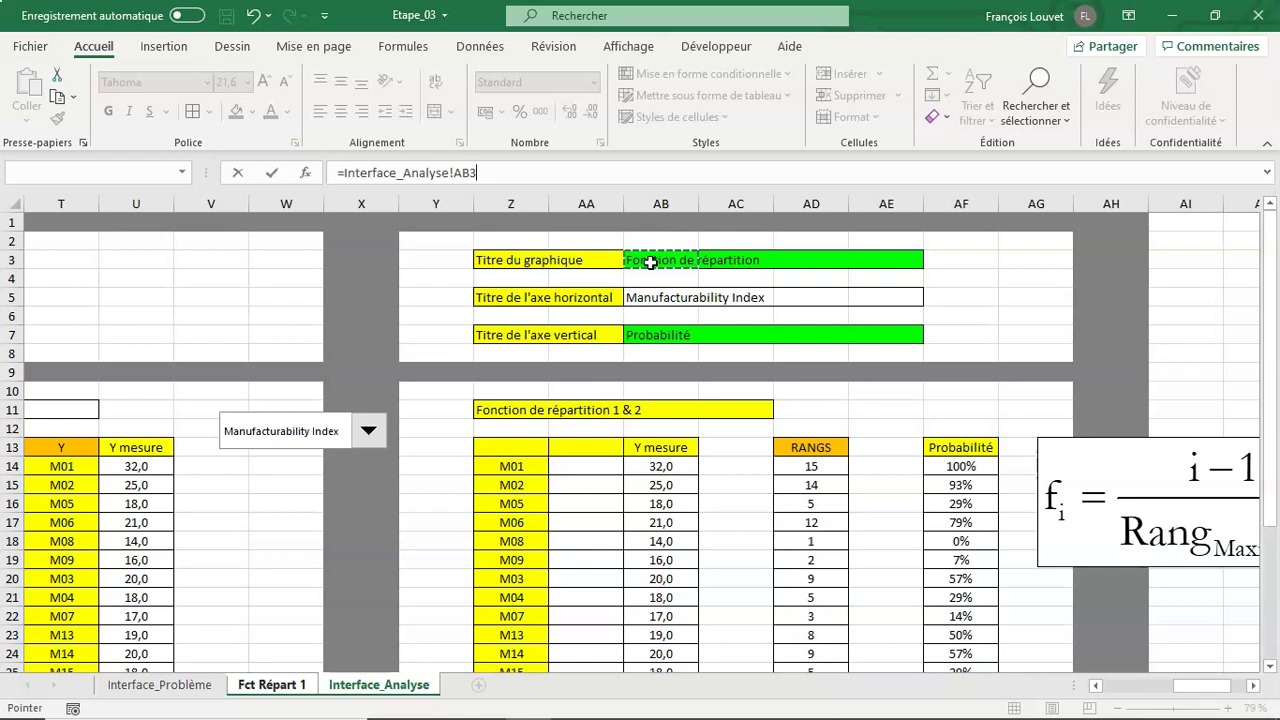
pyautogui.press('Return')
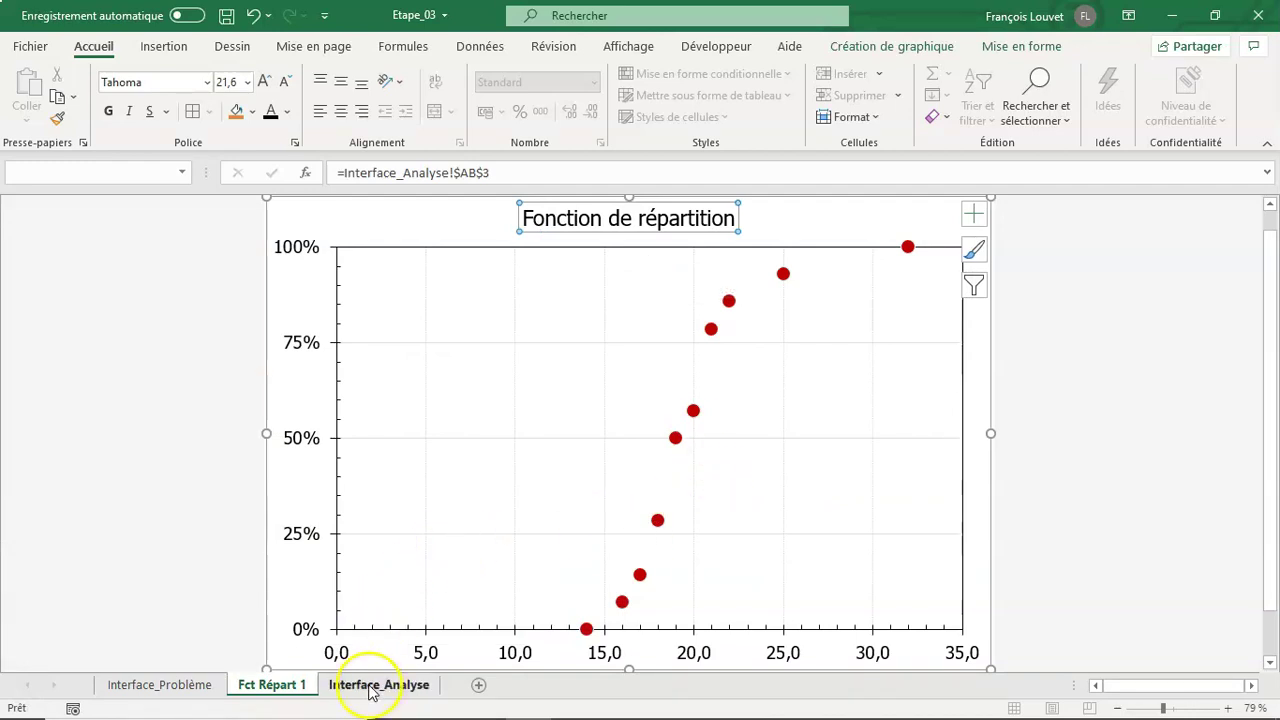
# Test the link by changing AB3 to Histogramme, then undo to restore Fonction de répartition
pyautogui.click(370, 688)
pyautogui.click(637, 263)
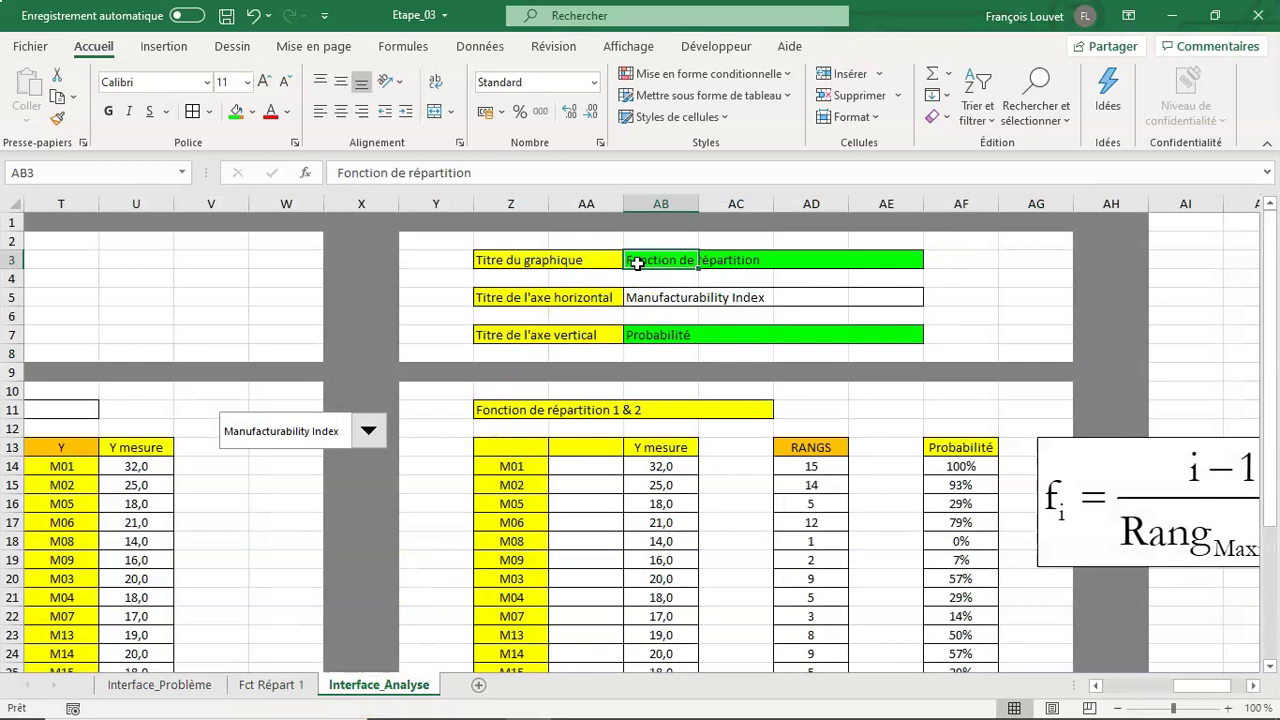
pyautogui.write('Histogra')
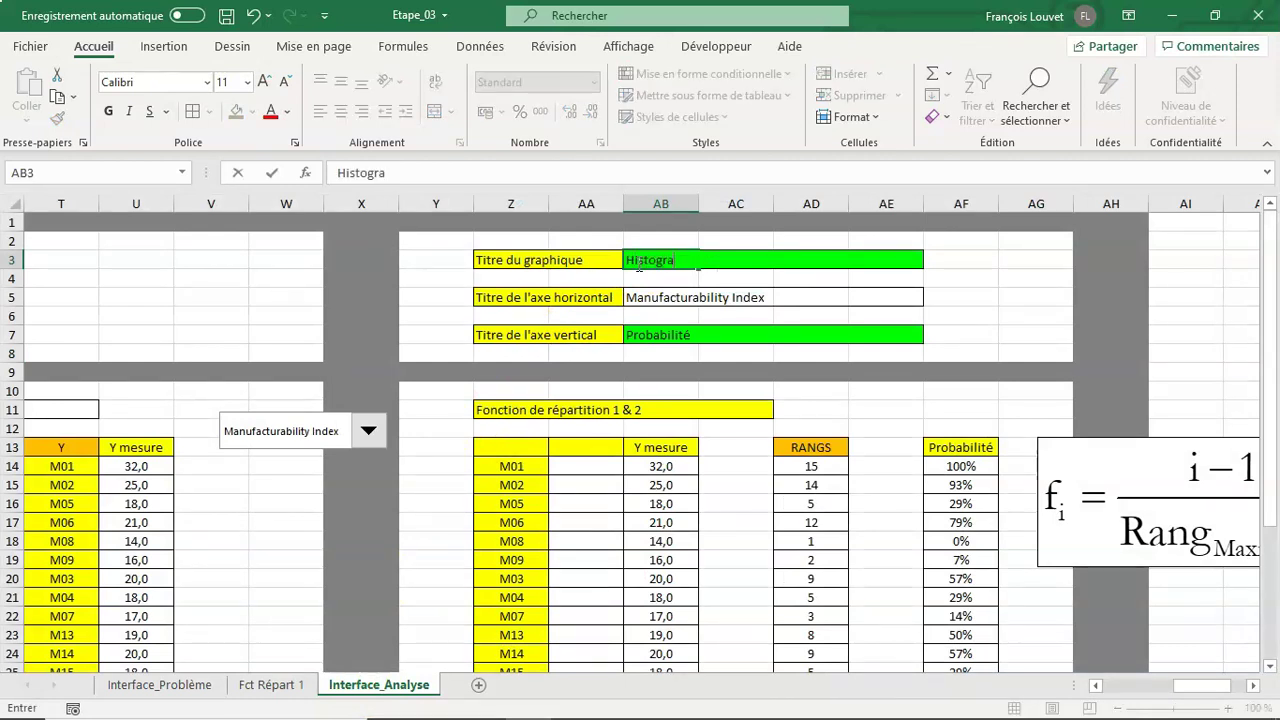
pyautogui.press('Return')
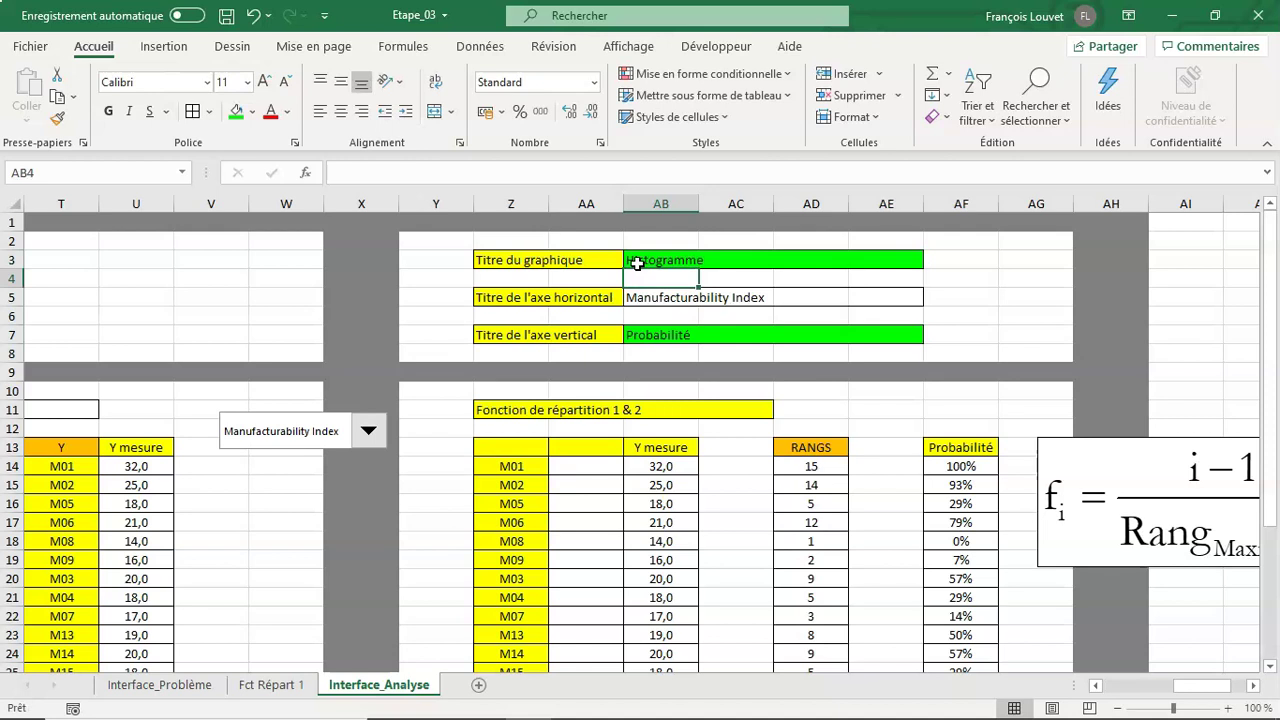
pyautogui.click(283, 688)
pyautogui.click(338, 684)
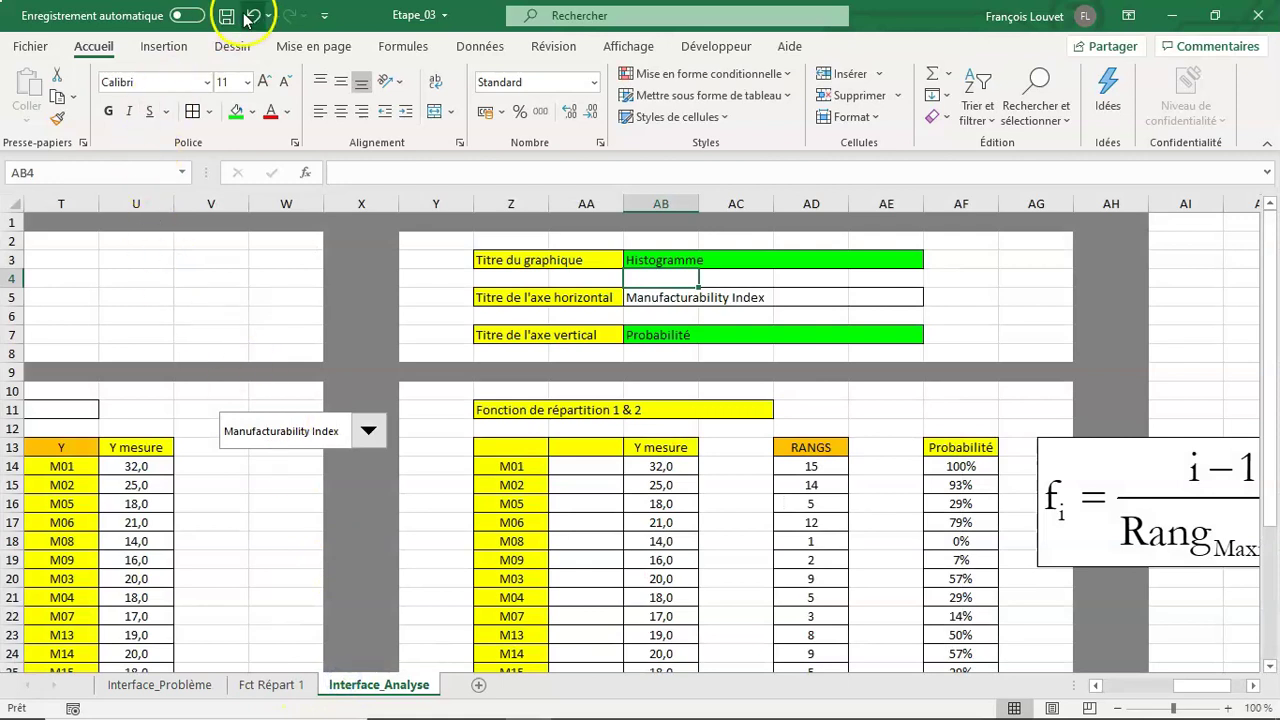
pyautogui.click(250, 17)
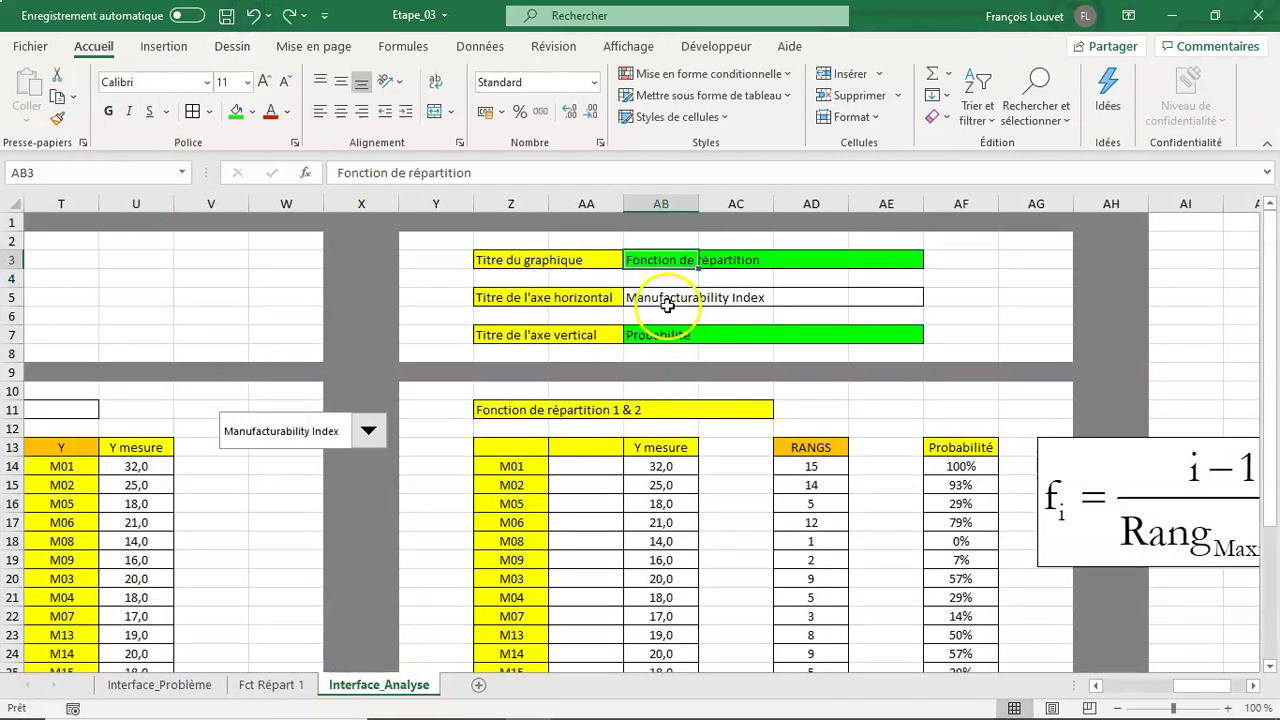
pyautogui.click(272, 686)
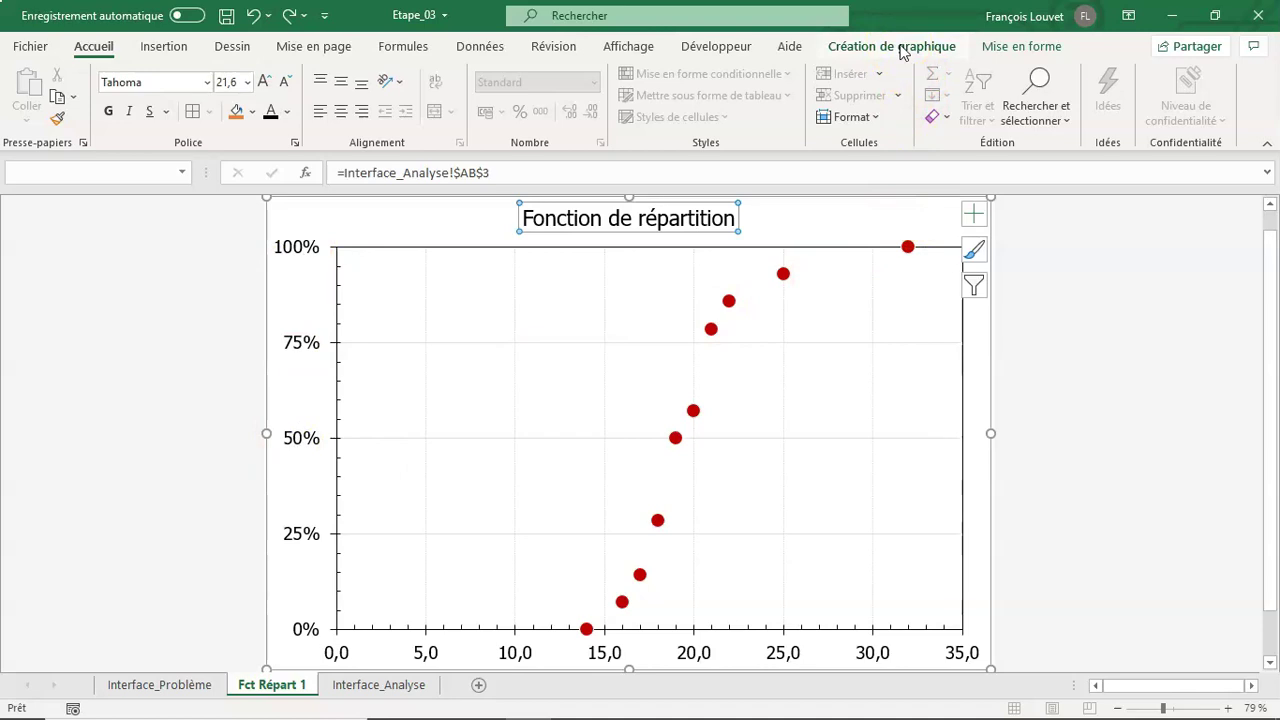
# Add a primary horizontal axis title to the chart
pyautogui.click(903, 50)
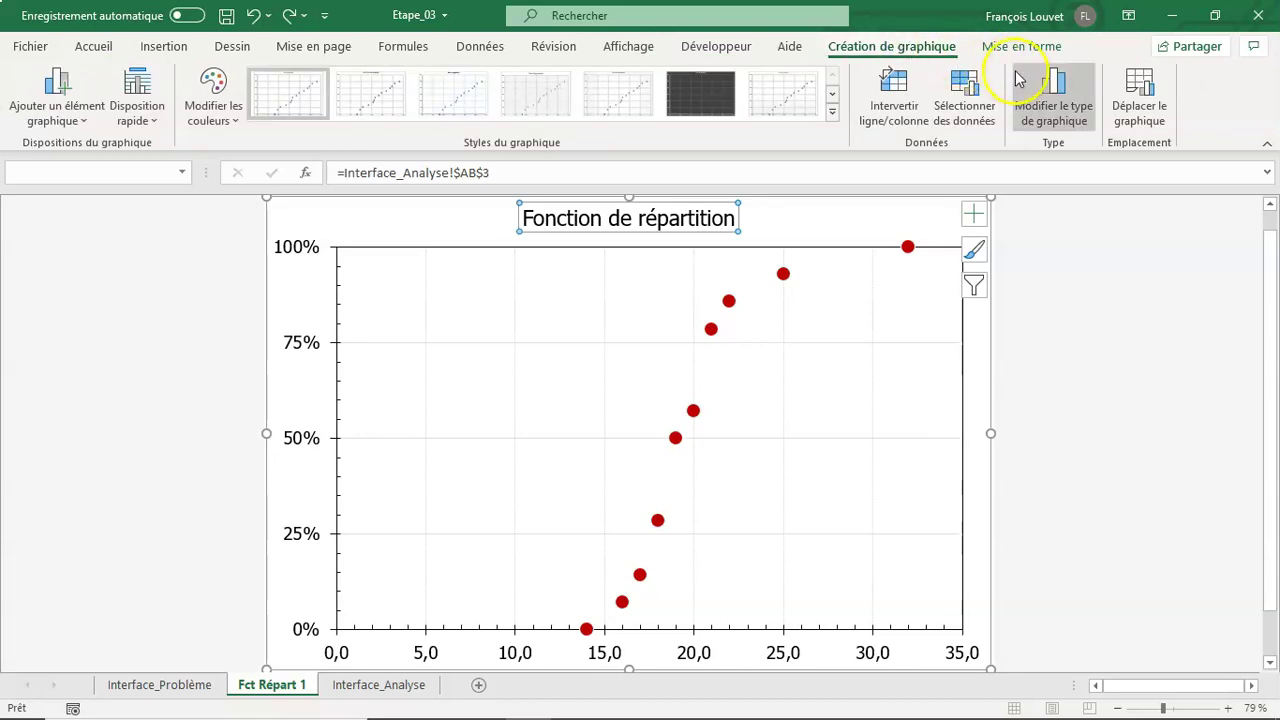
pyautogui.click(1124, 98)
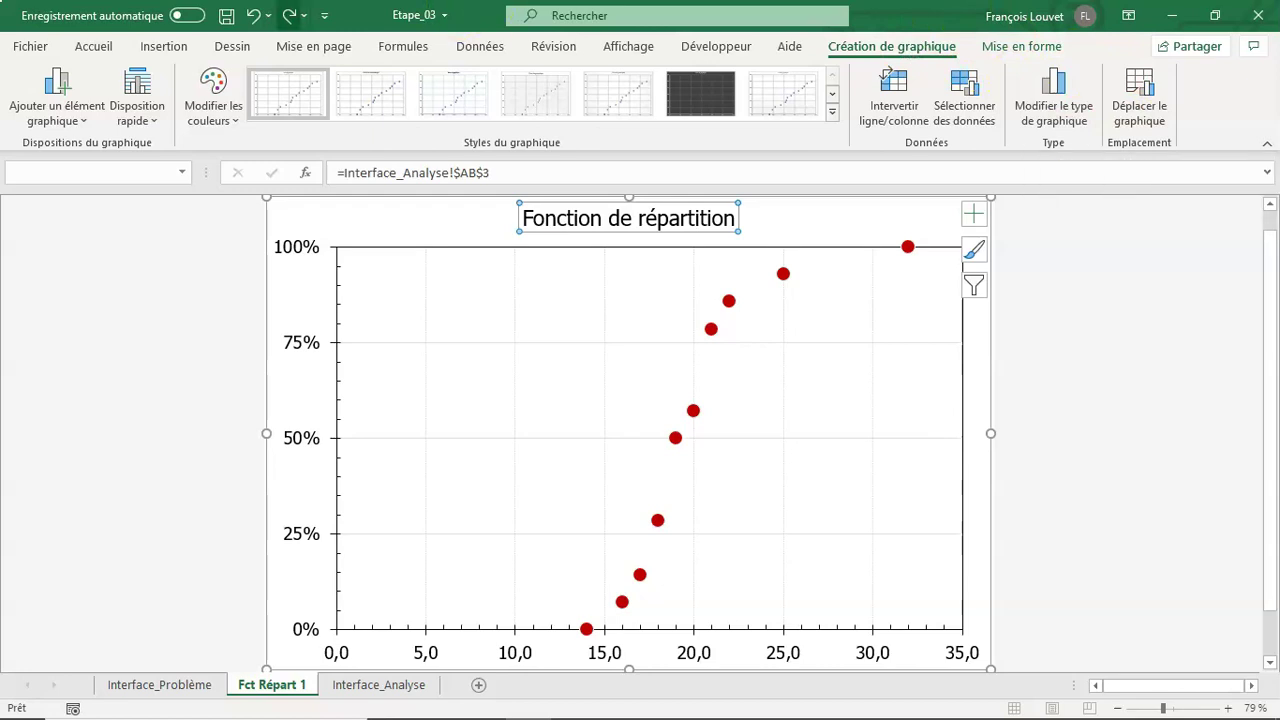
pyautogui.click(72, 128)
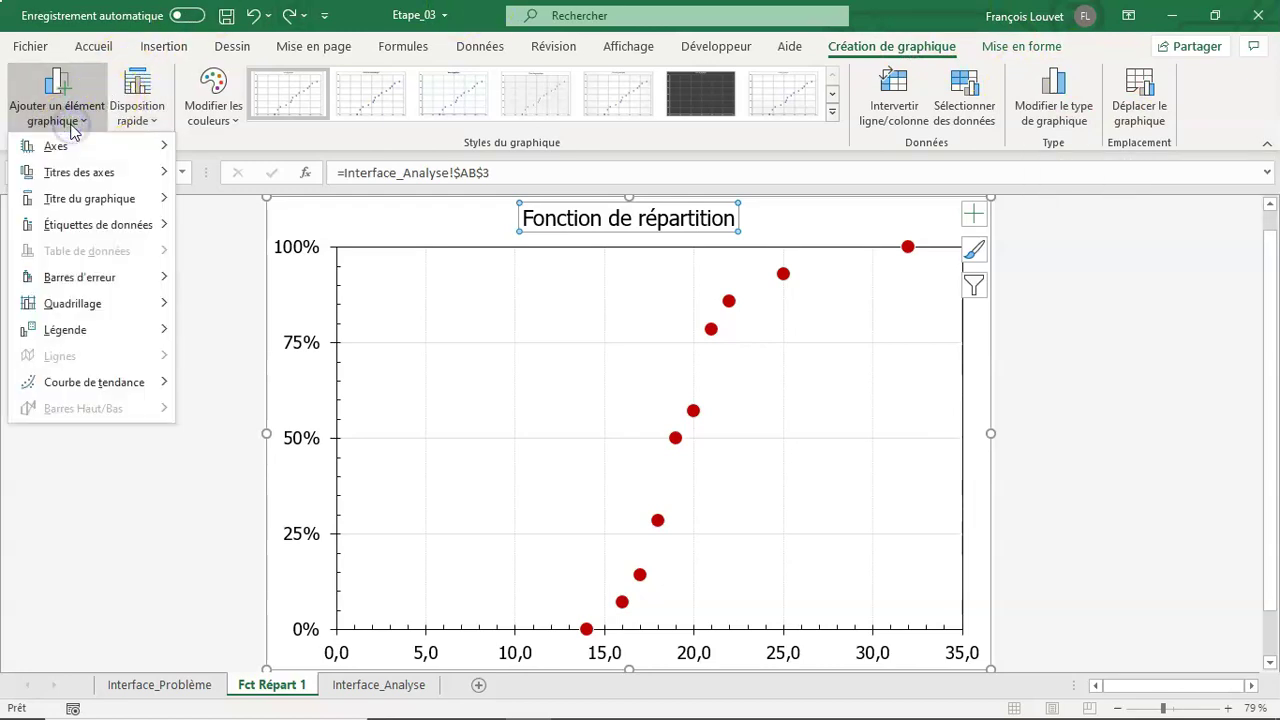
pyautogui.click(84, 176)
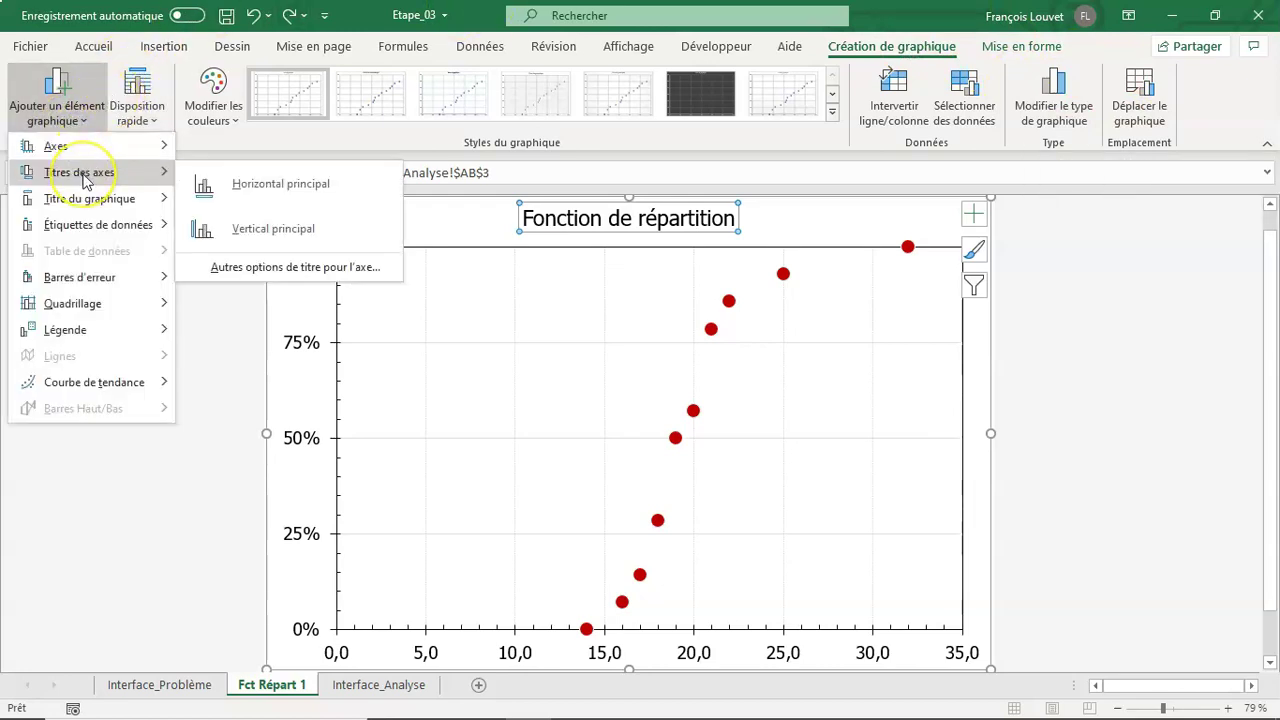
pyautogui.click(236, 180)
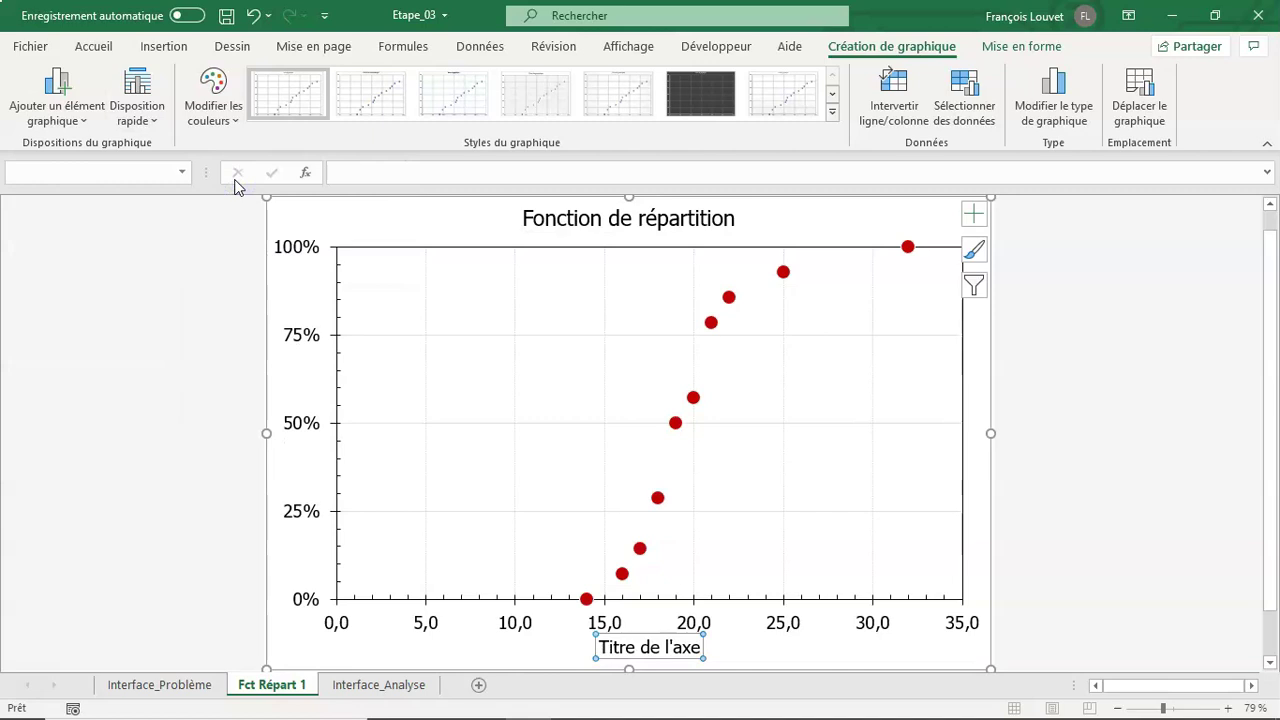
# Link the horizontal axis title to =Interface_Analyse!$AB$5 so it reads Manufacturability Index
pyautogui.write('=')
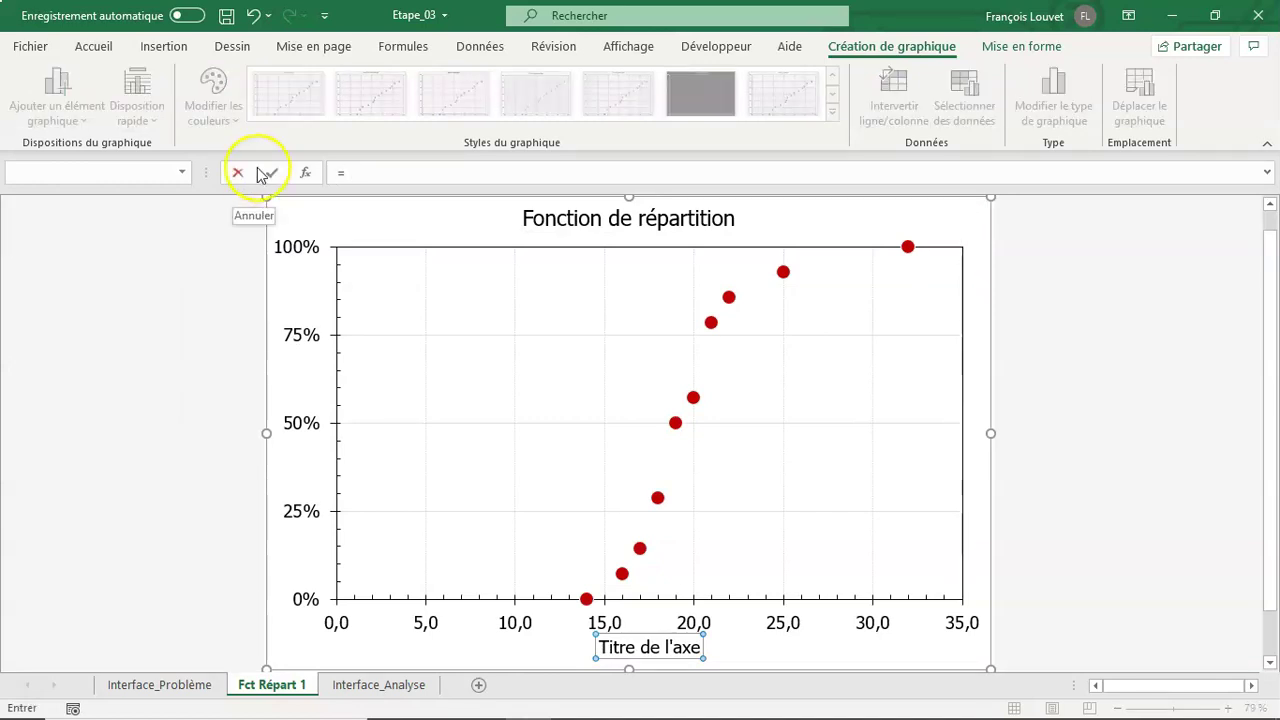
pyautogui.click(380, 685)
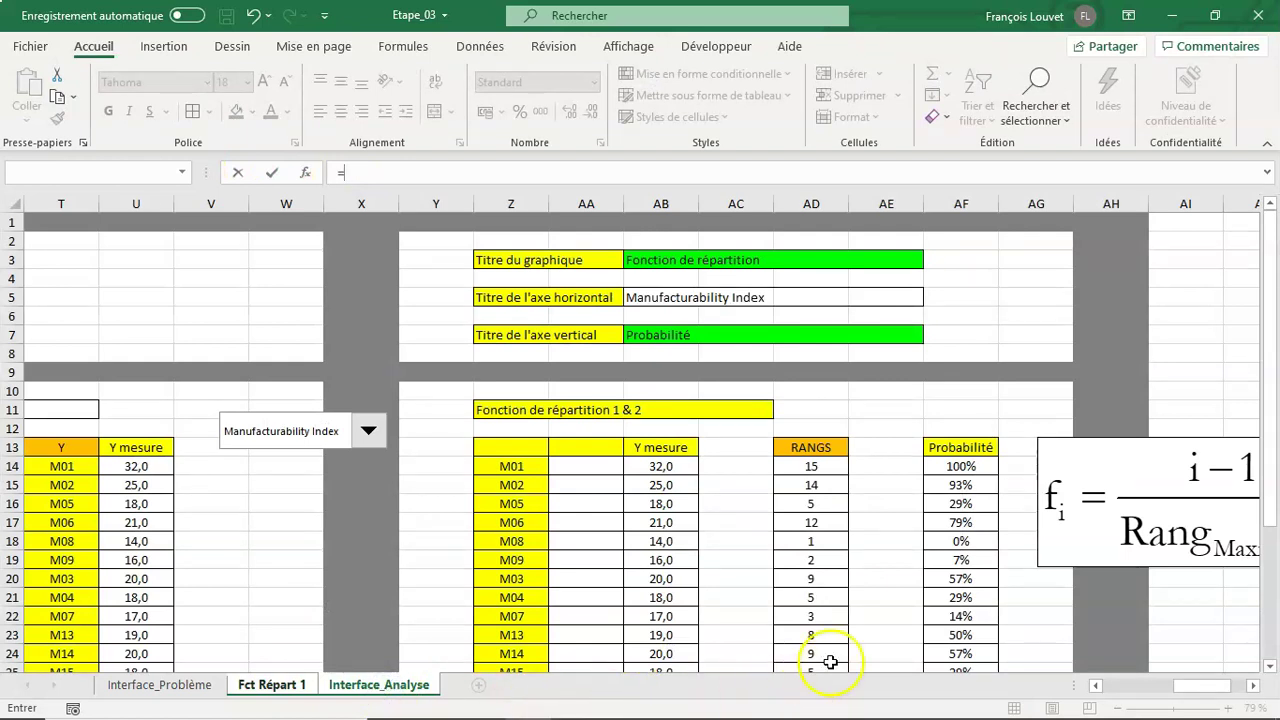
pyautogui.click(667, 297)
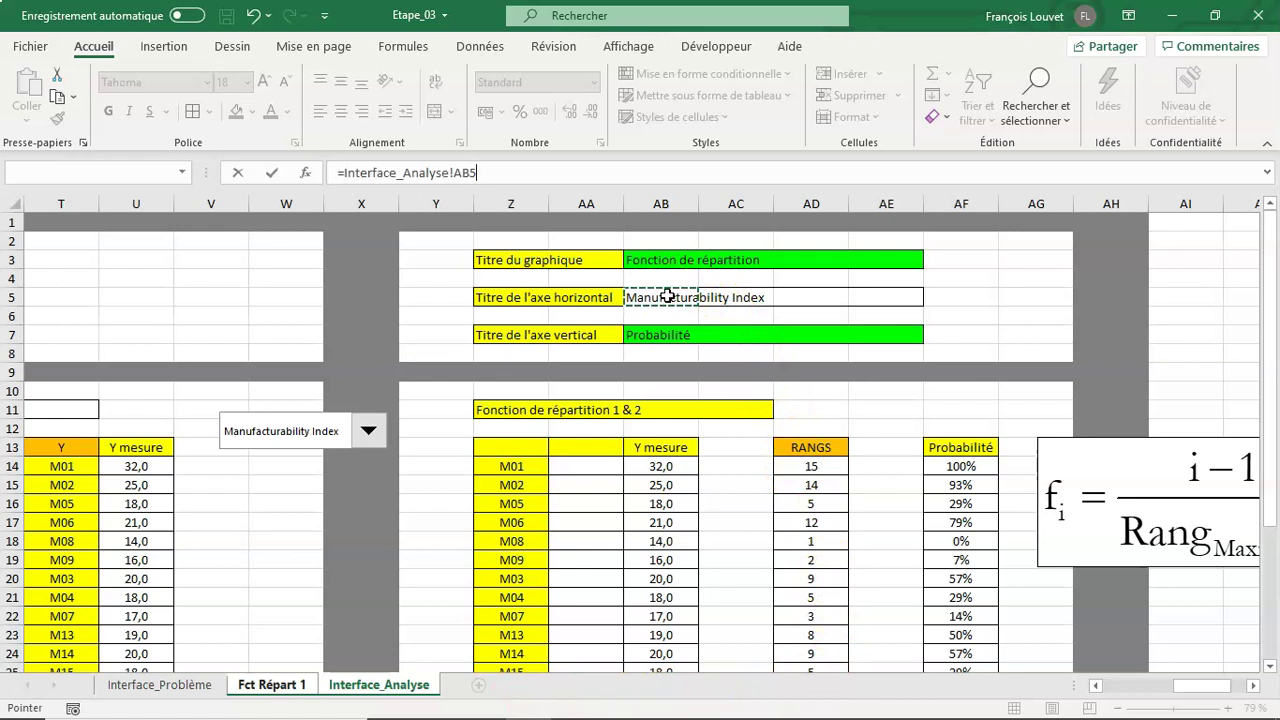
pyautogui.press('Return')
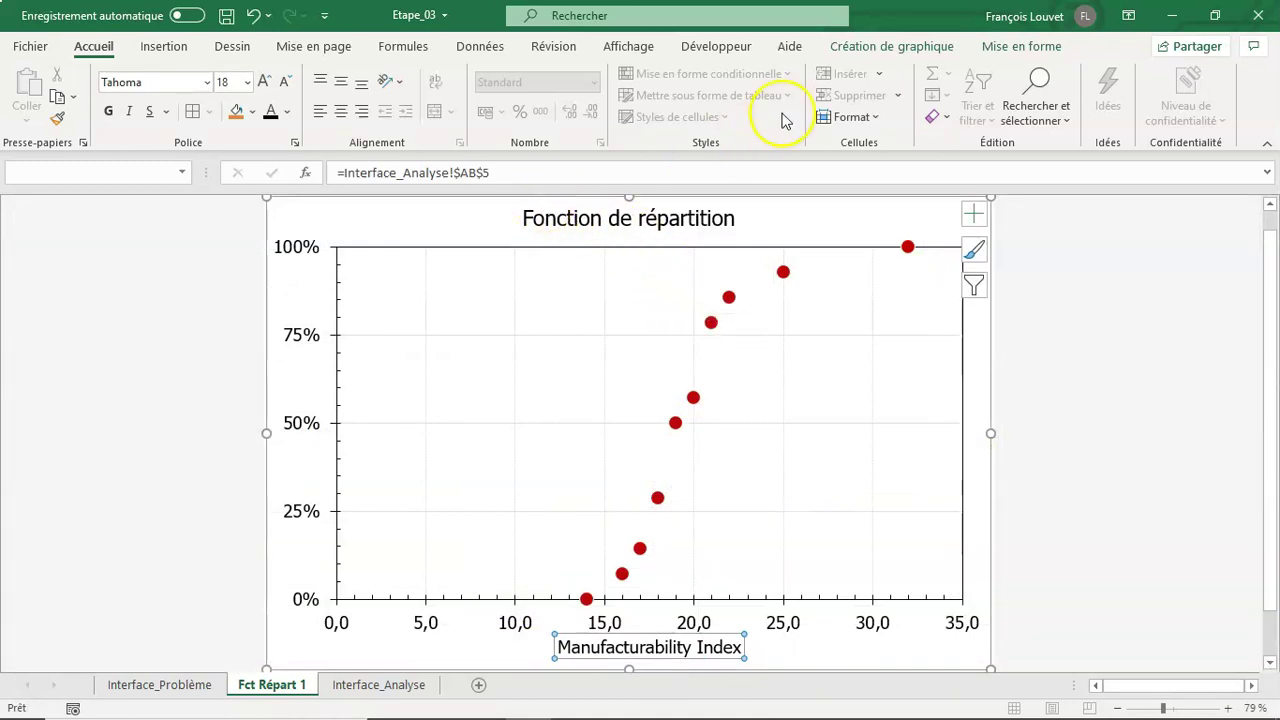
pyautogui.click(864, 47)
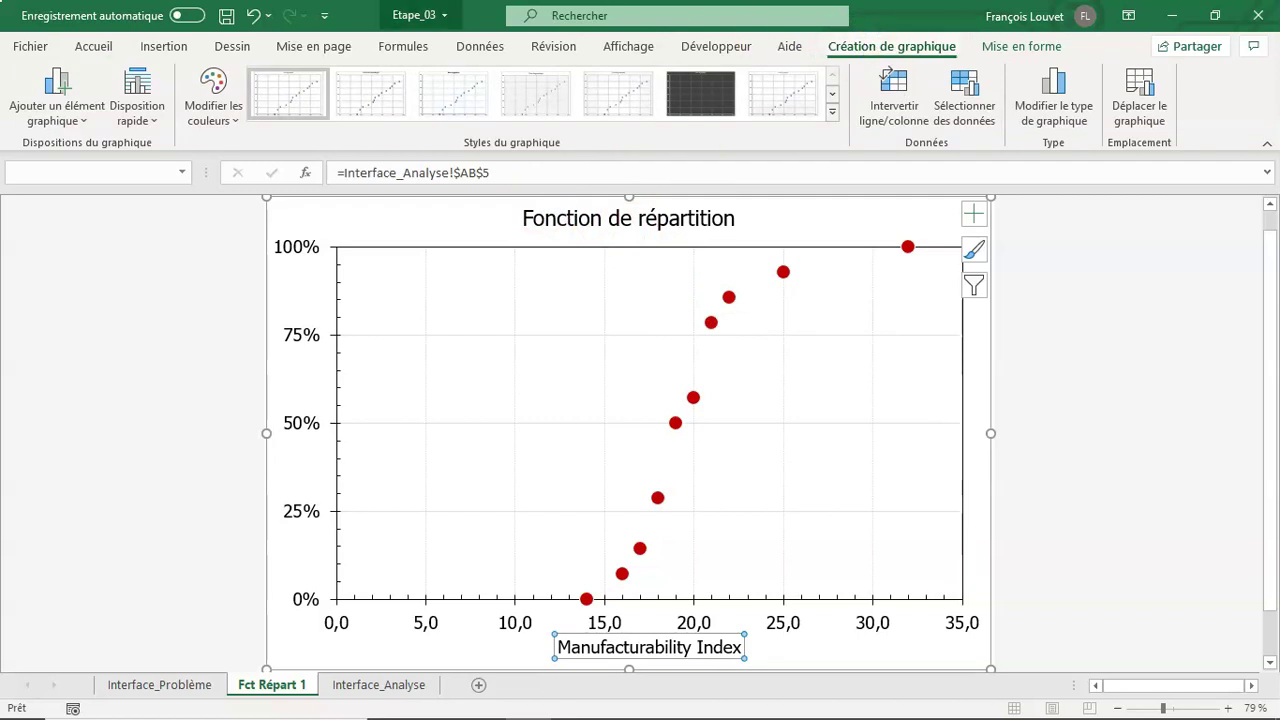
# Add a primary vertical axis title linked to =Interface_Analyse!$AB$7, reading Probabilité
pyautogui.click(58, 113)
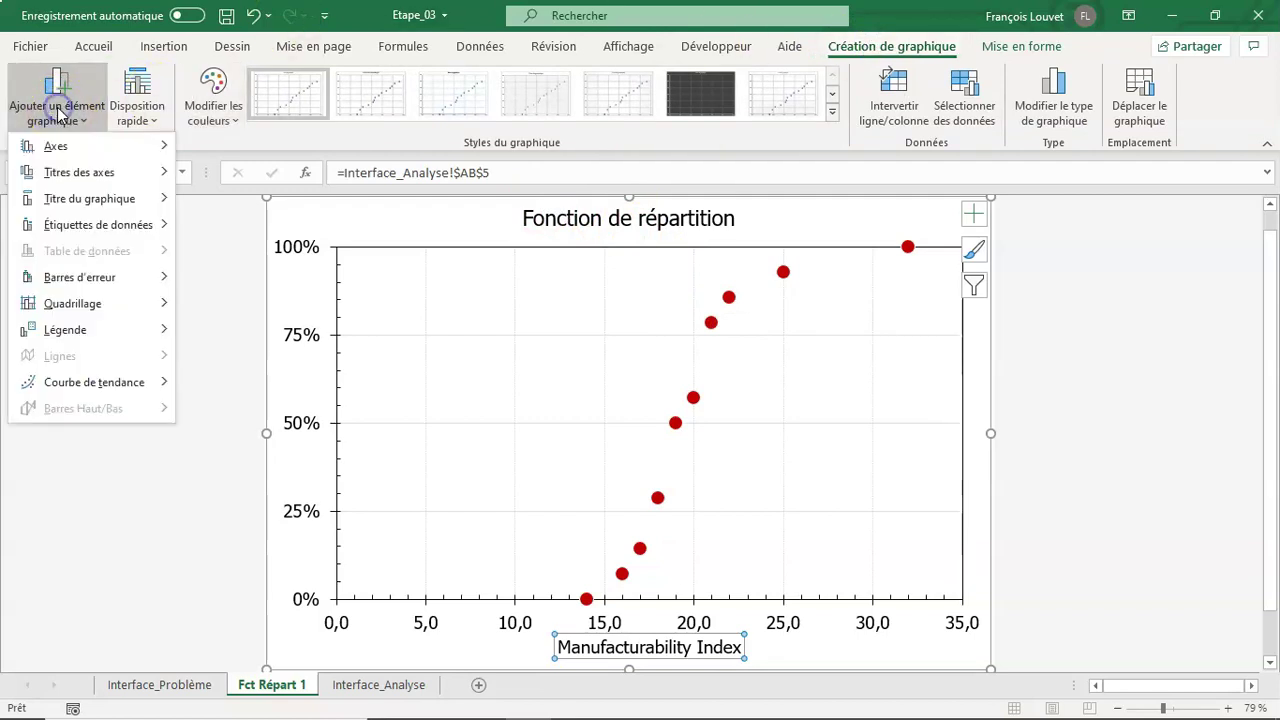
pyautogui.moveTo(62, 176)
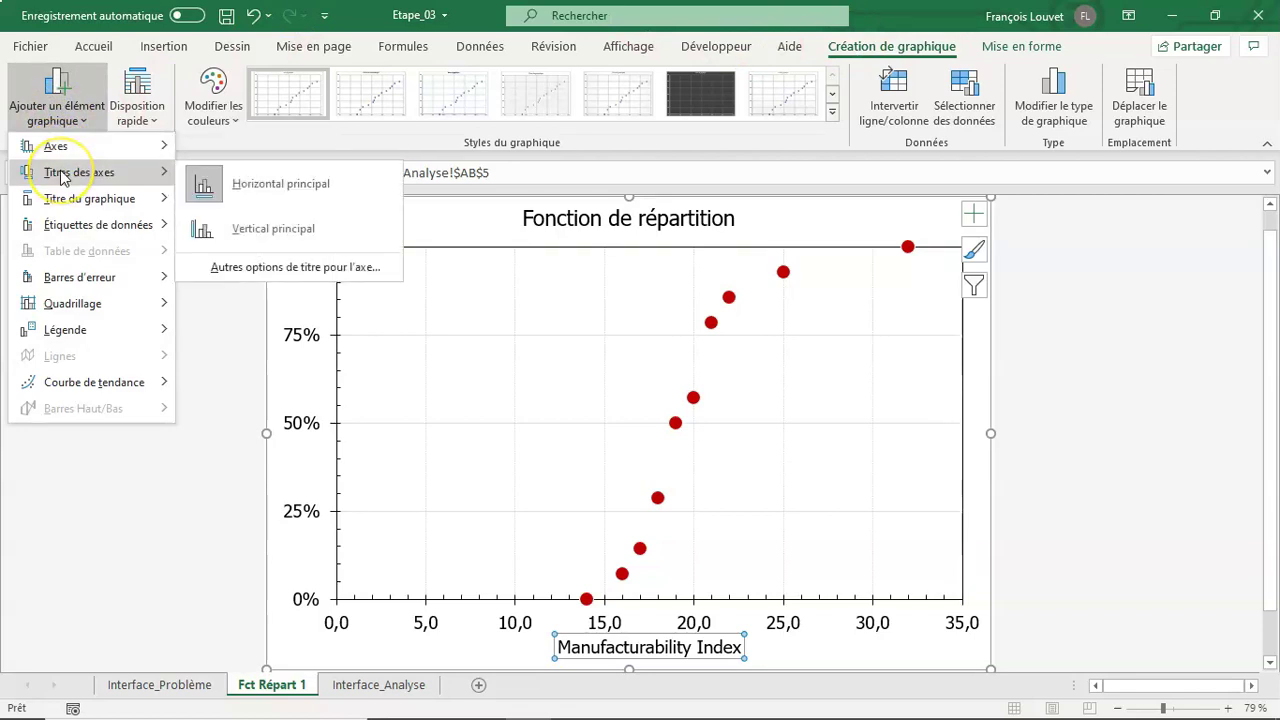
pyautogui.click(228, 221)
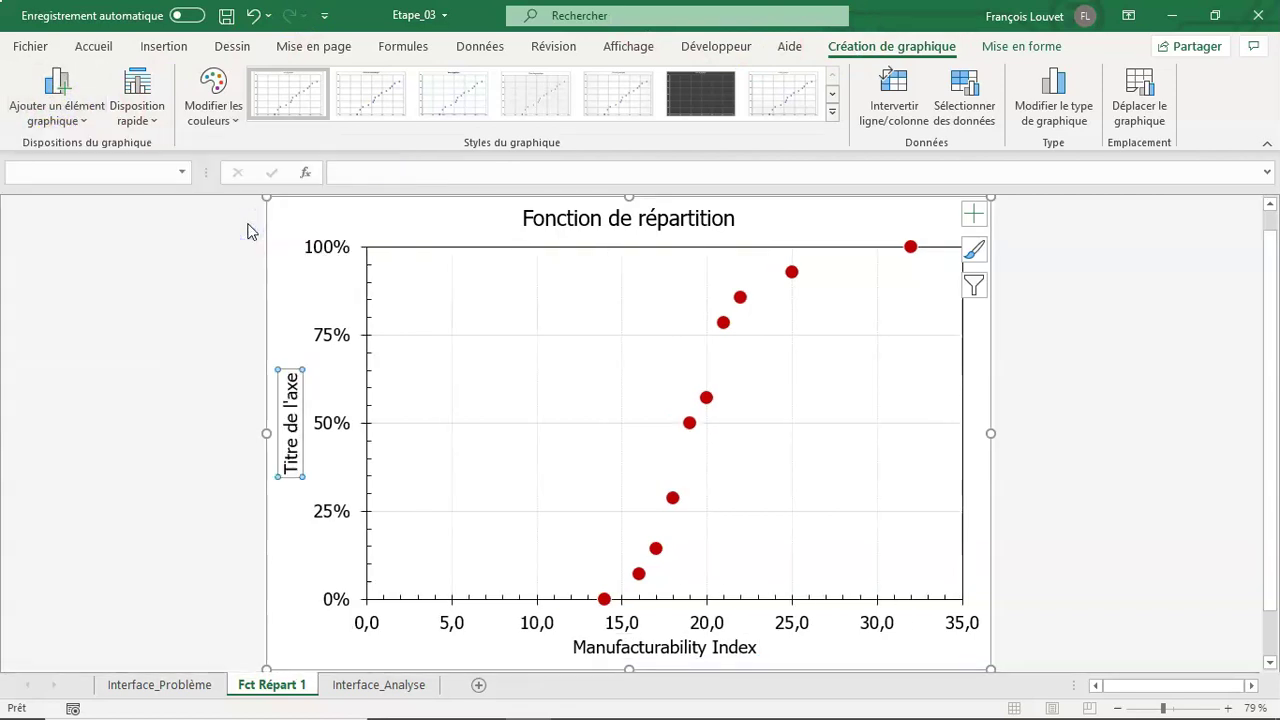
pyautogui.write('=')
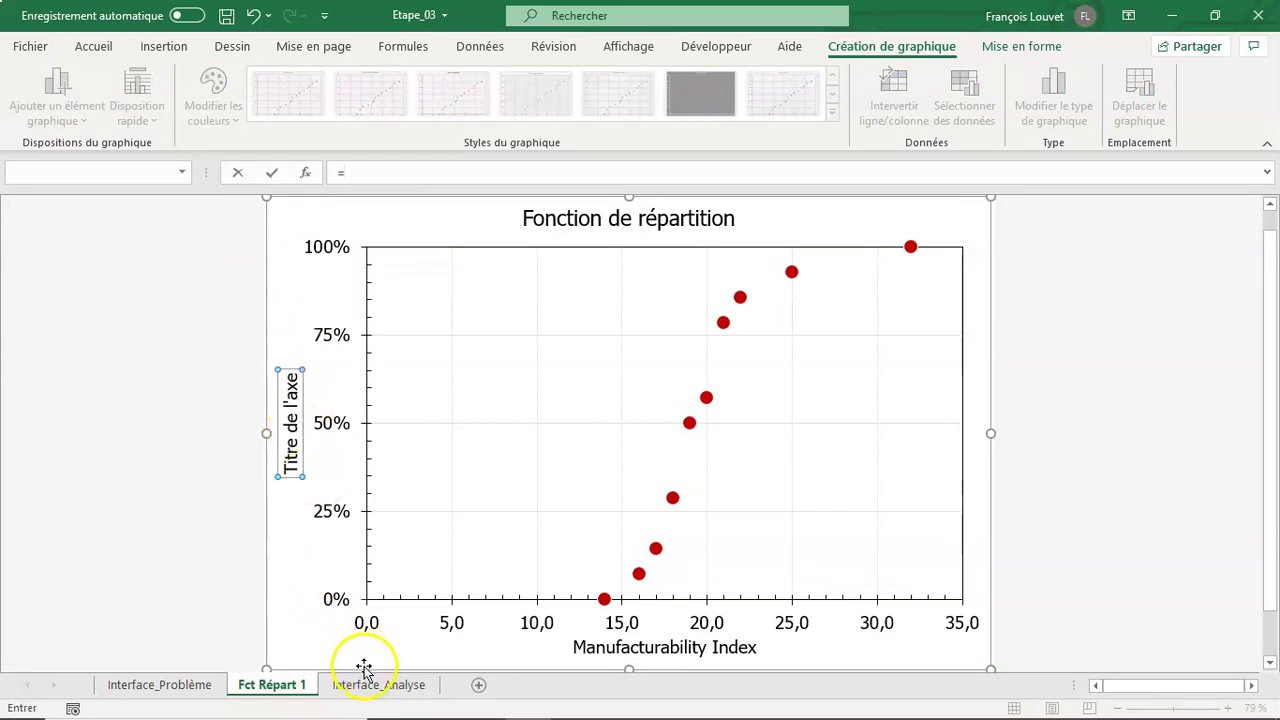
pyautogui.click(365, 684)
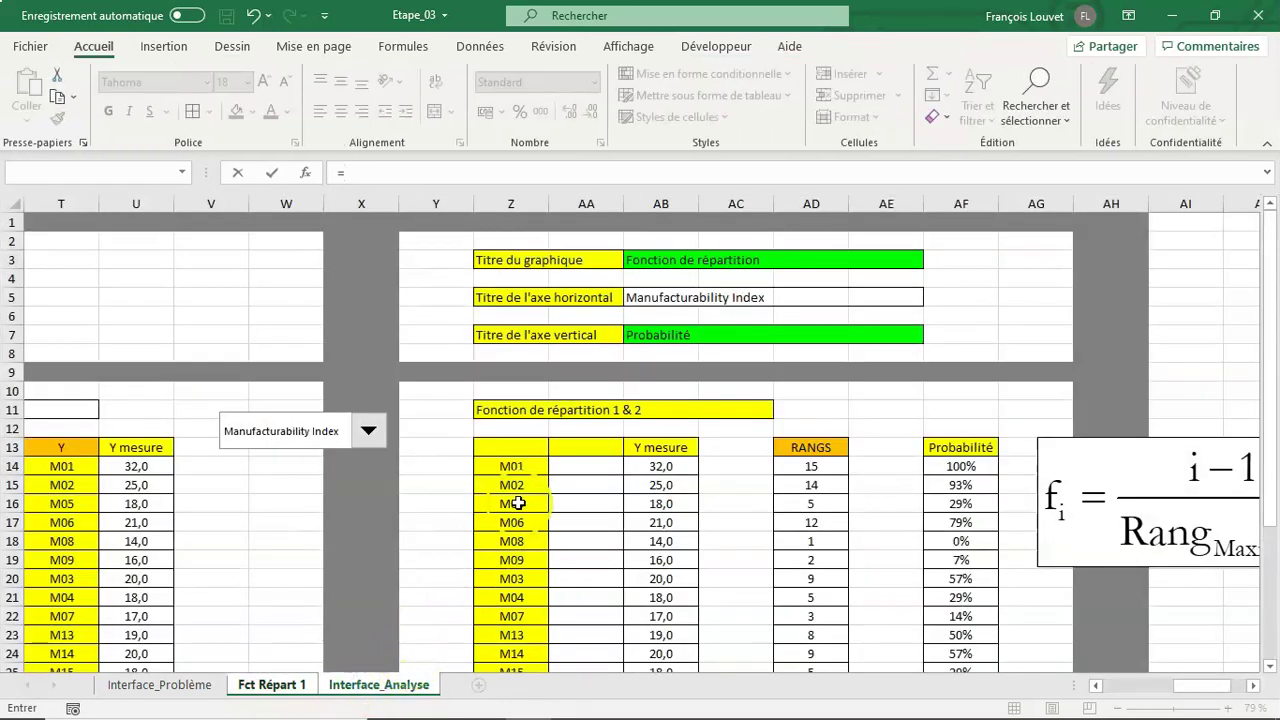
pyautogui.click(649, 336)
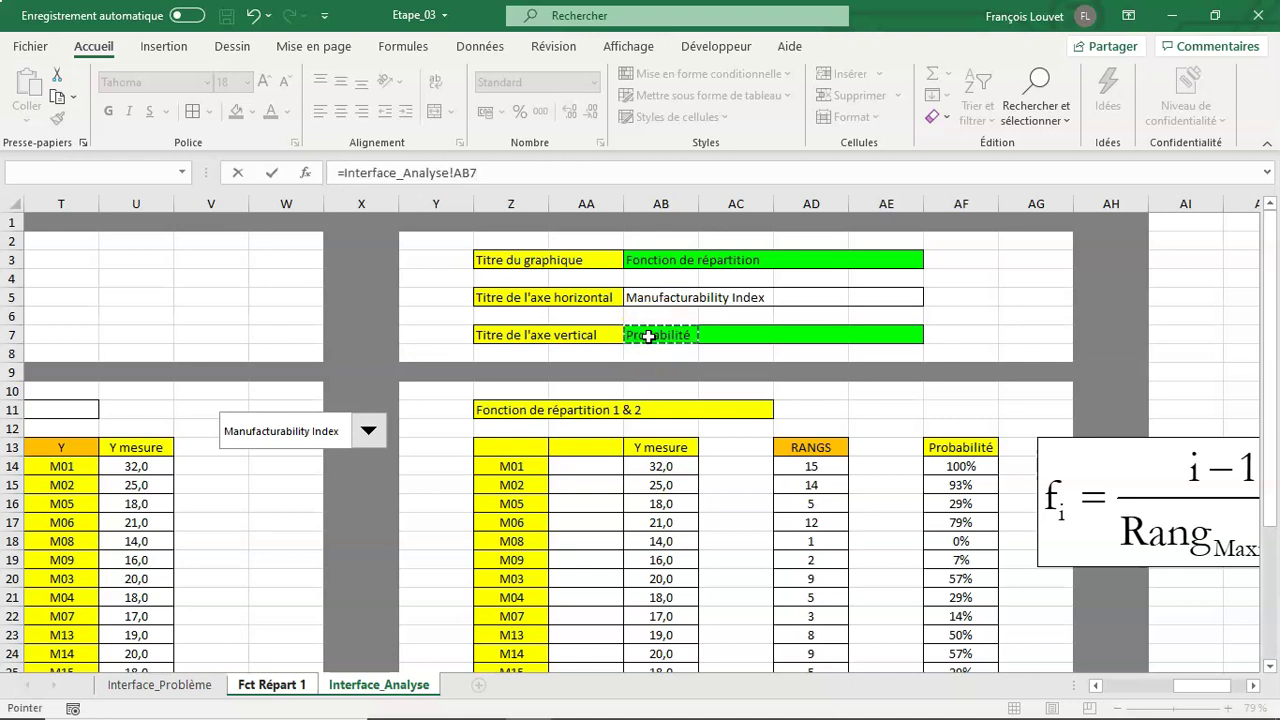
pyautogui.press('Return')
pyautogui.click(297, 206)
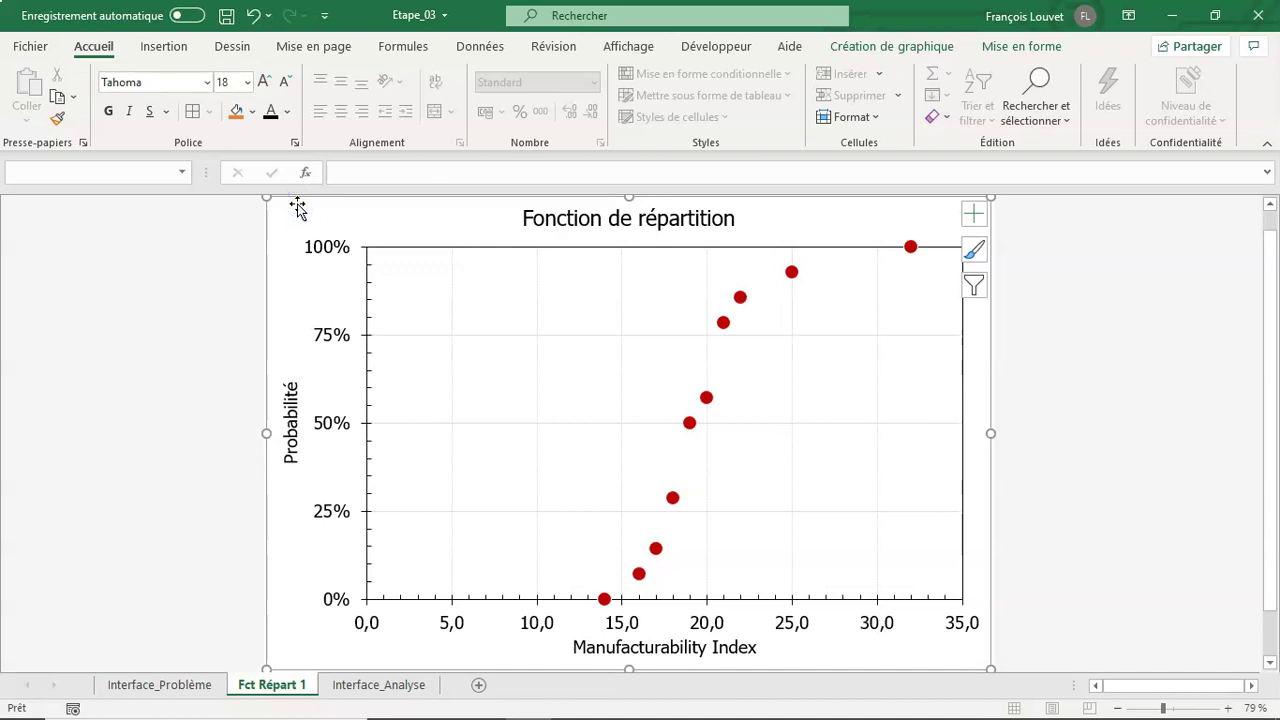
# Make the Fonction de répartition title 28 pt, then save the workbook
pyautogui.click(562, 230)
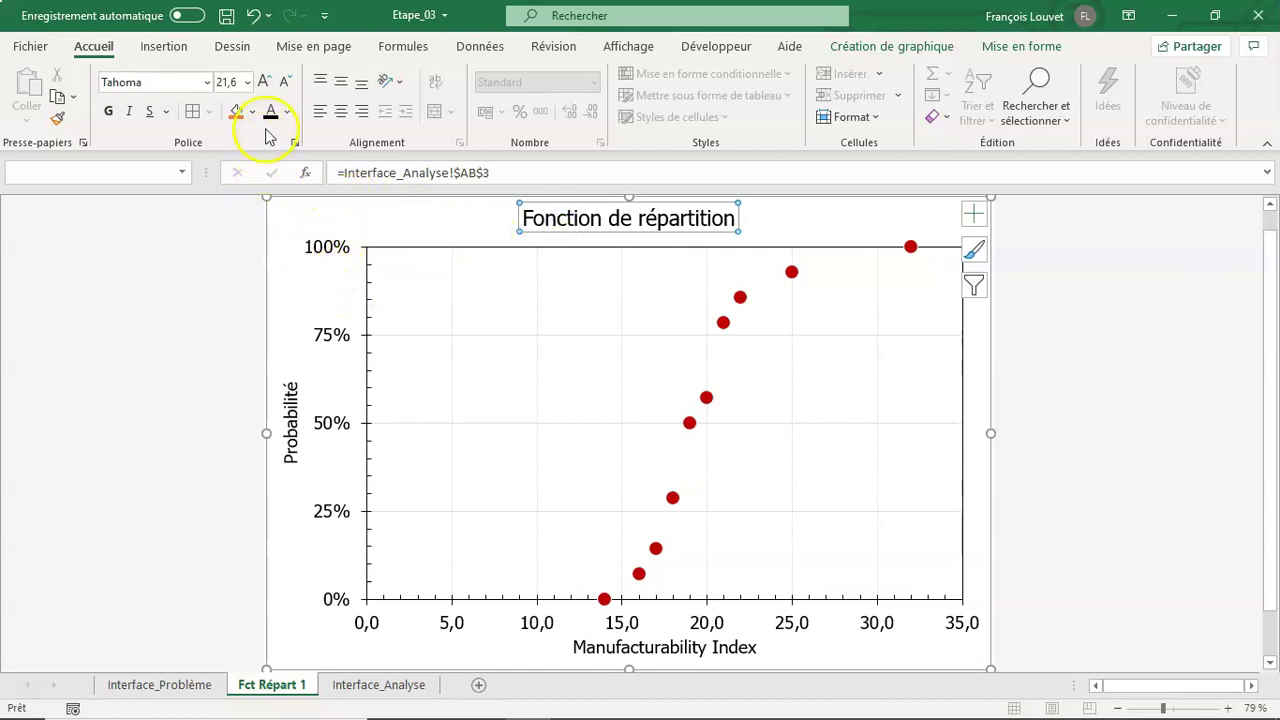
pyautogui.click(249, 84)
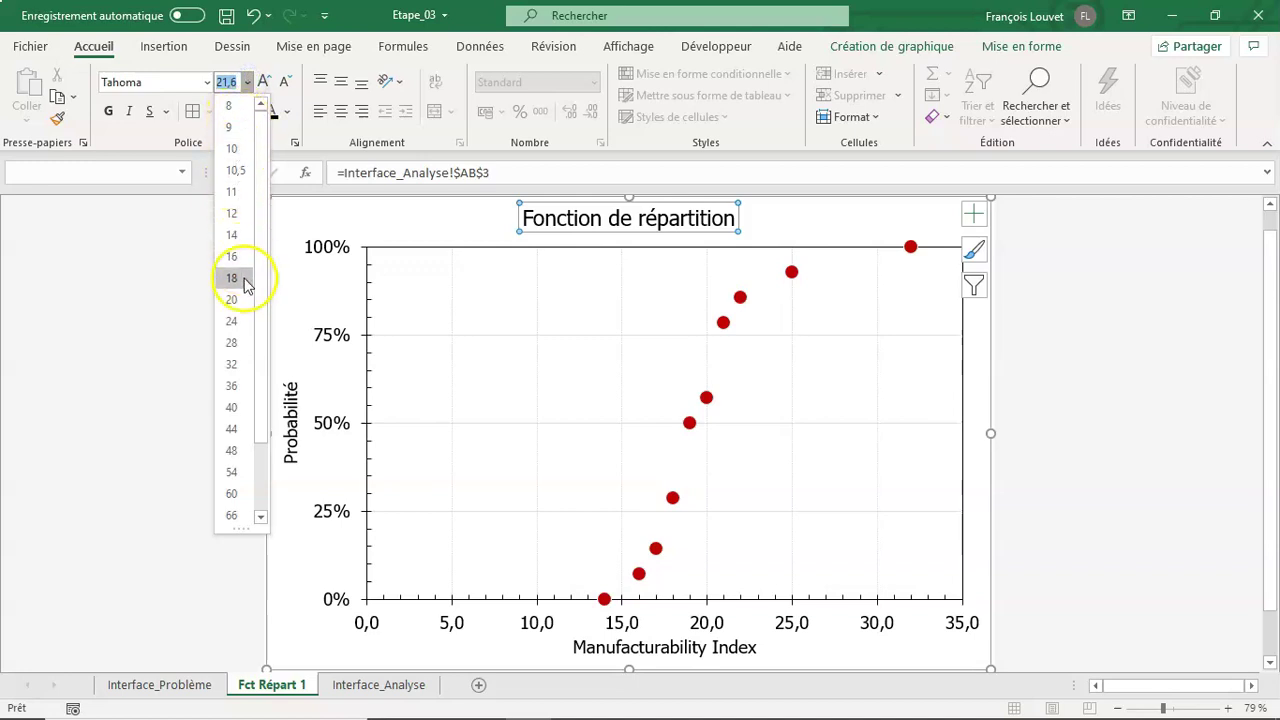
pyautogui.click(231, 343)
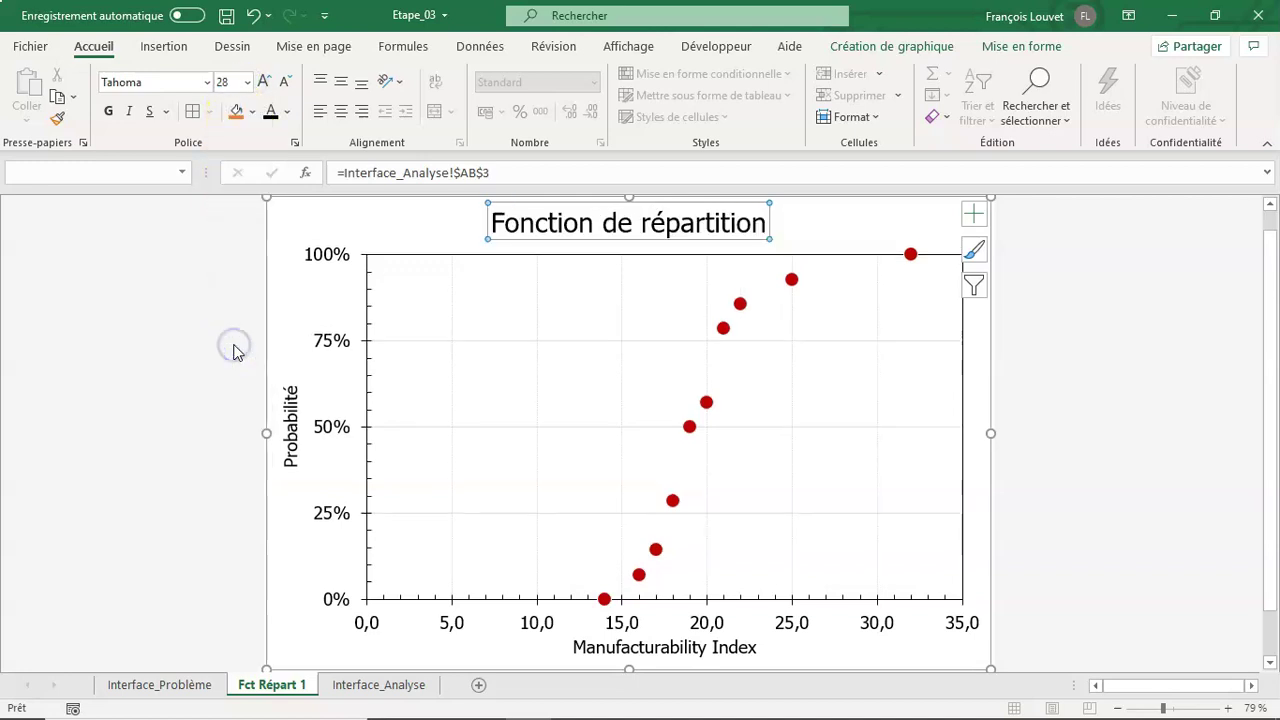
pyautogui.click(1055, 290)
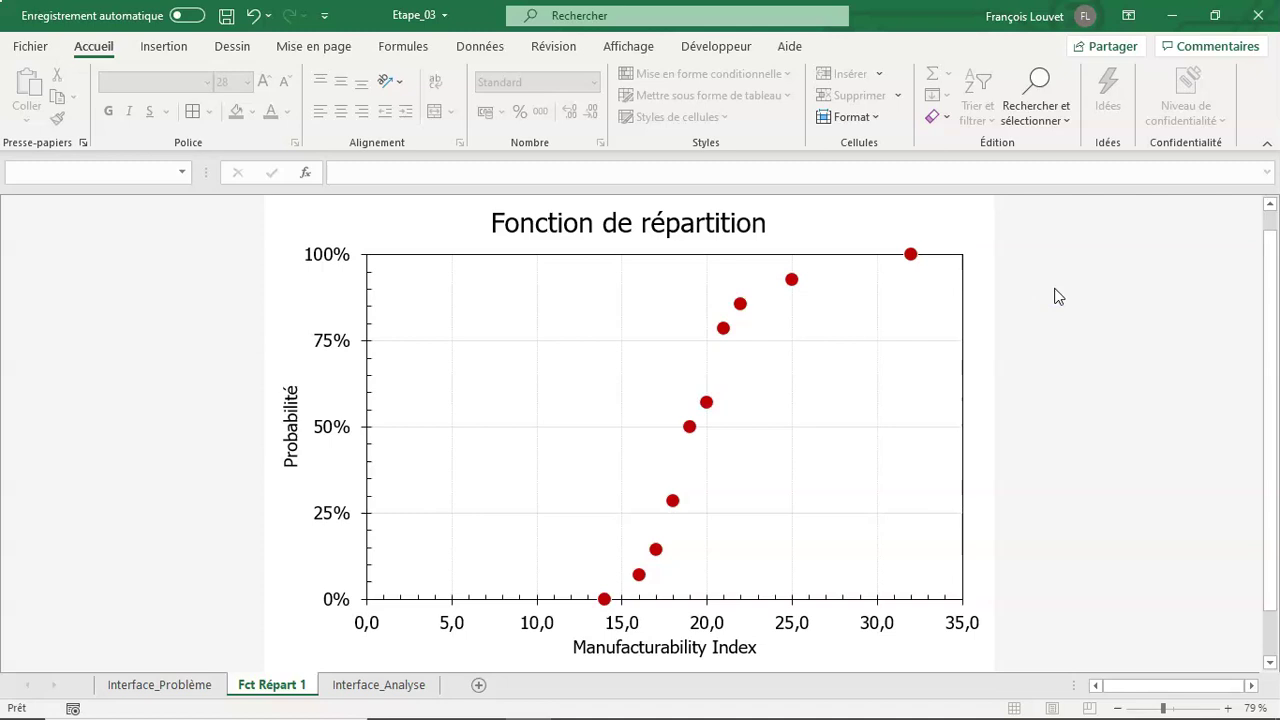
pyautogui.click(228, 15)
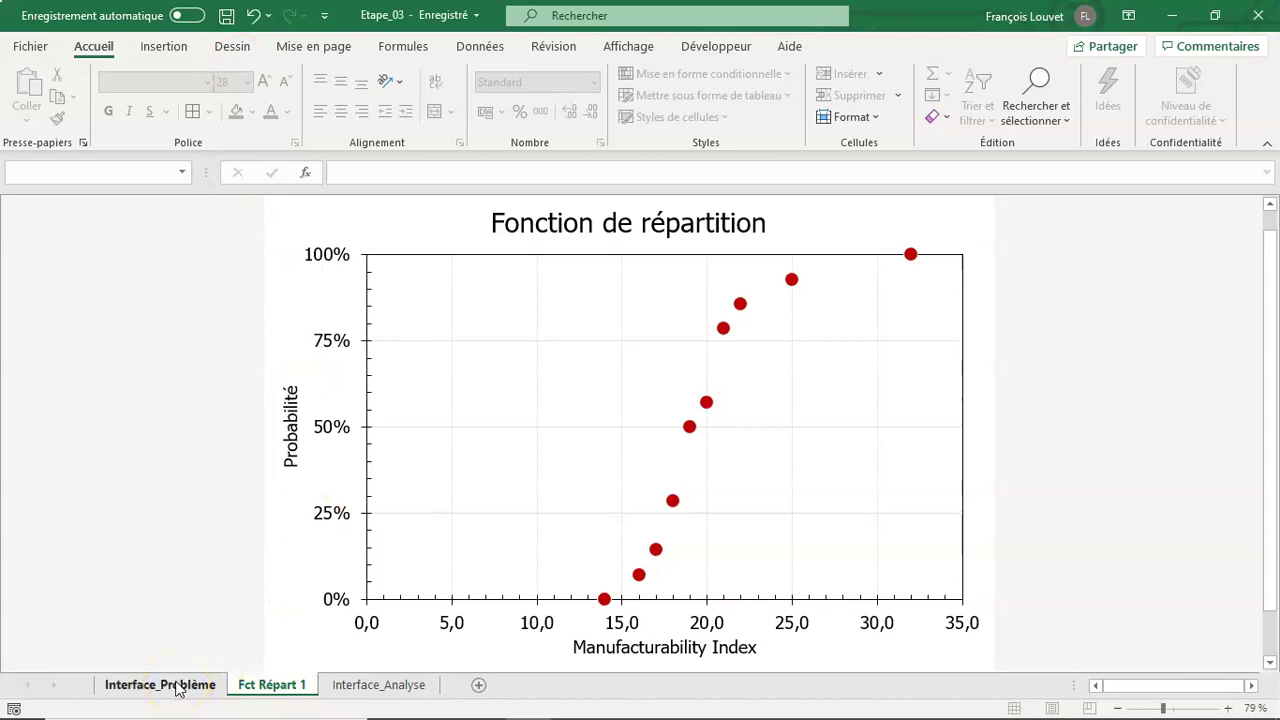
# Copy the response combo box on Interface_Problème, then return to the Fct Répart 1 chart
pyautogui.click(177, 686)
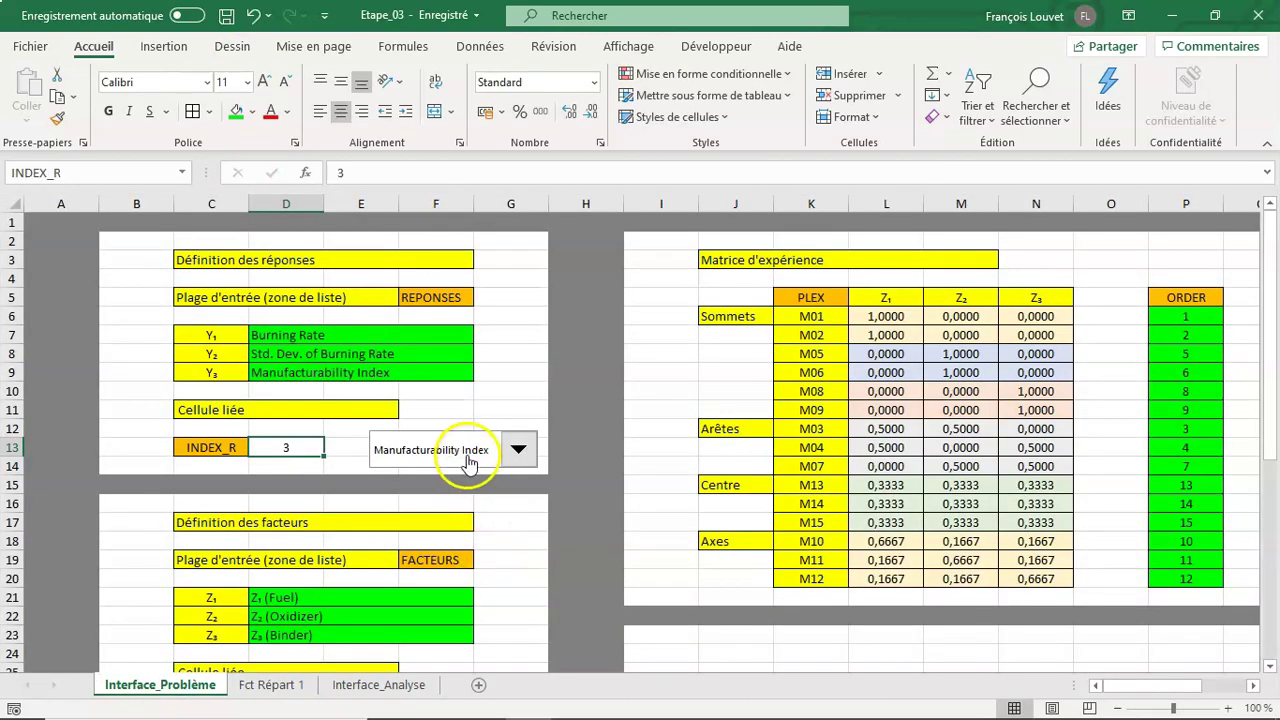
pyautogui.rightClick(467, 455)
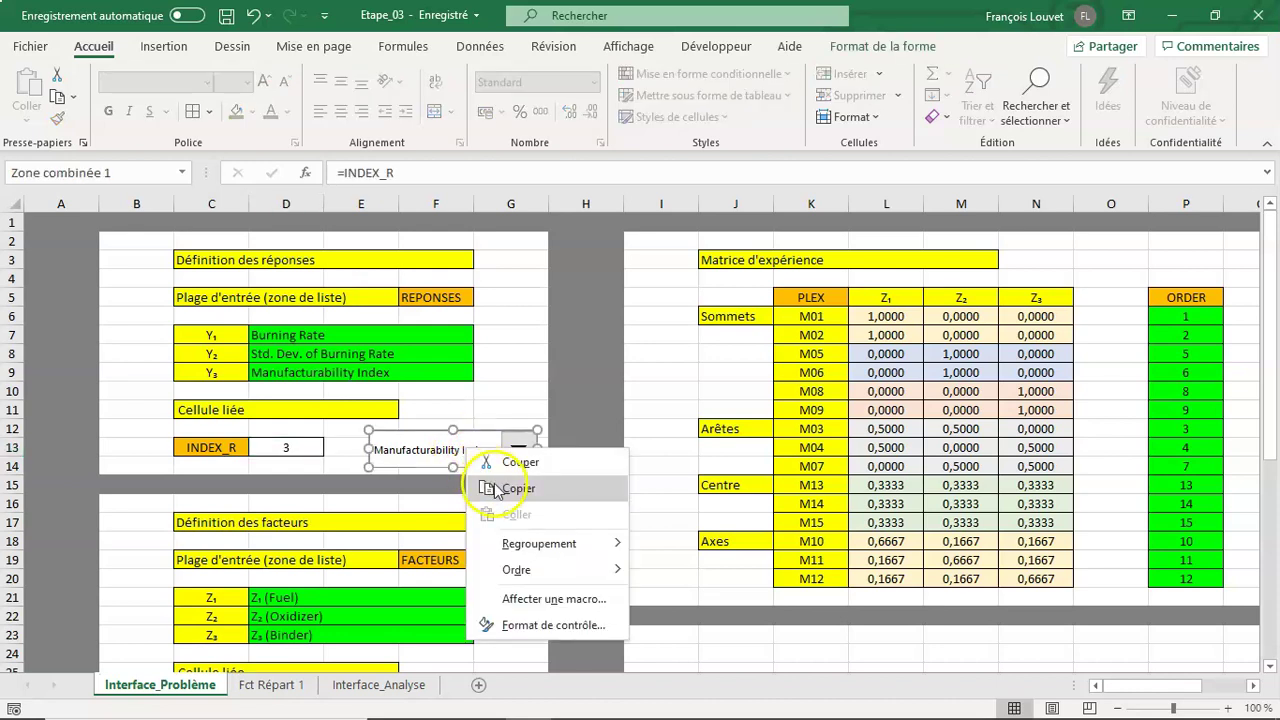
pyautogui.click(495, 489)
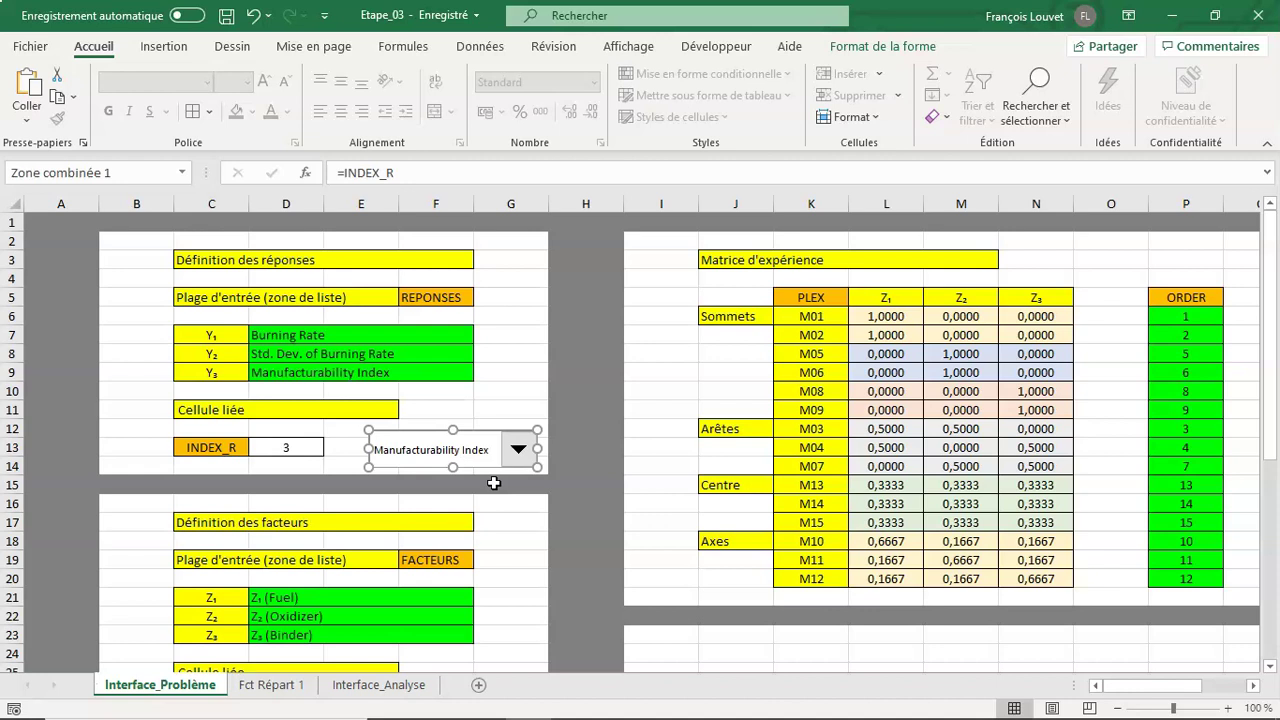
pyautogui.click(289, 697)
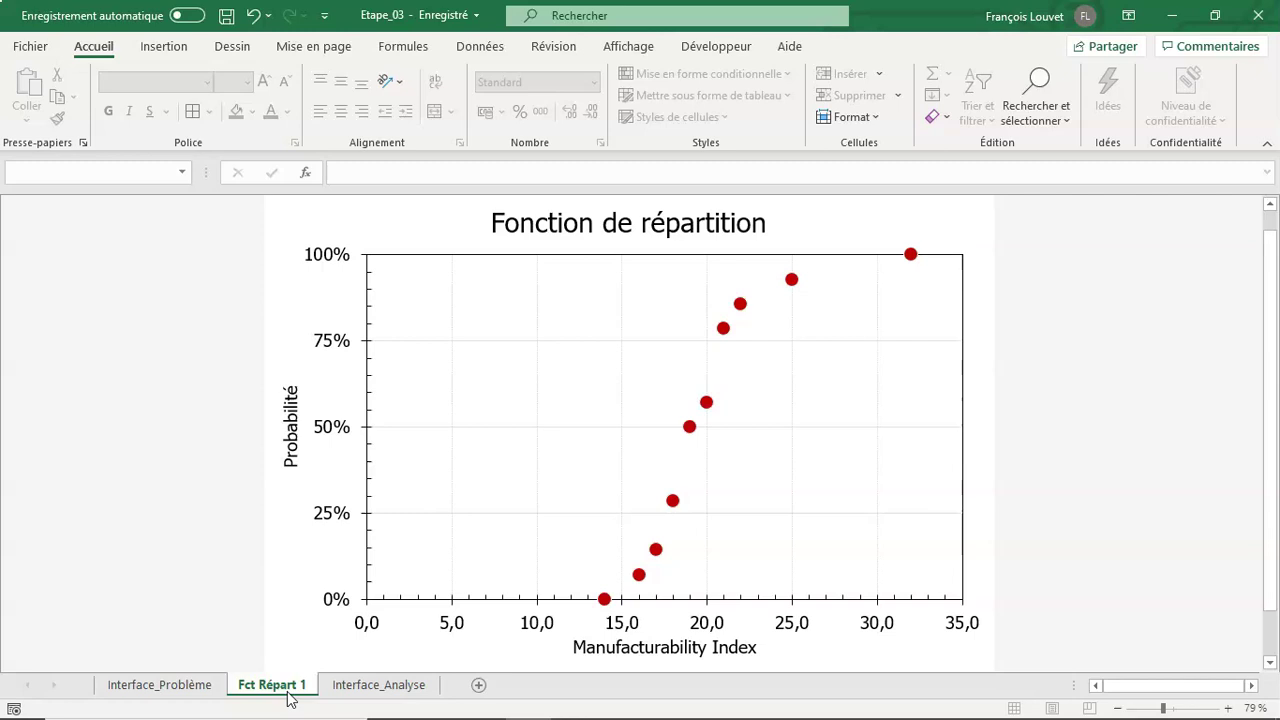
# Paste the response dropdown onto the chart, move it to the bottom right, and choose Burning Rate
pyautogui.click(306, 207)
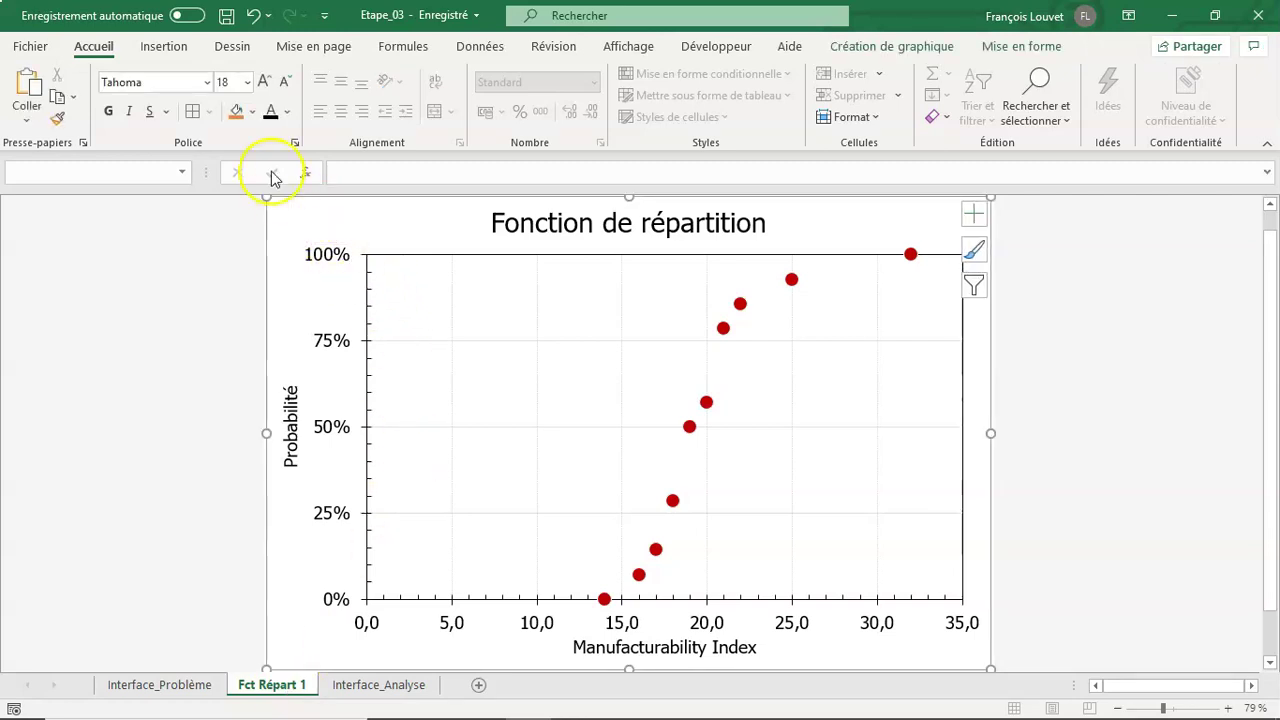
pyautogui.click(26, 92)
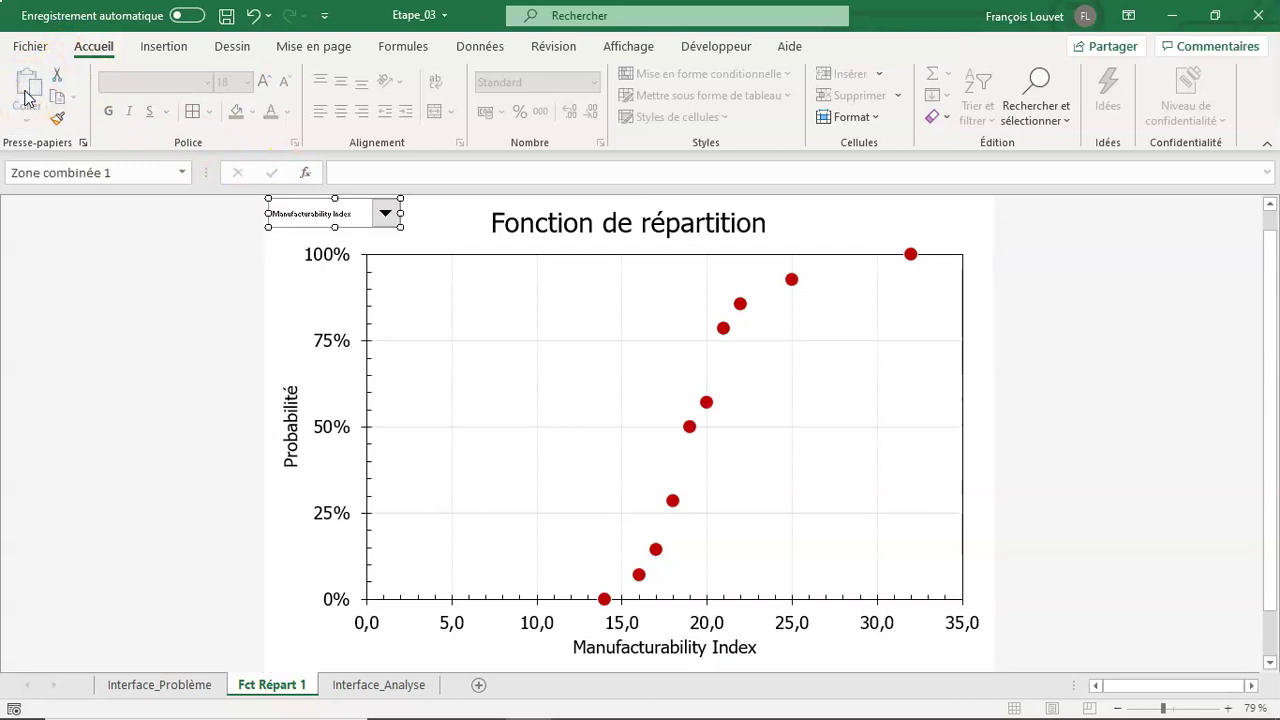
pyautogui.click(366, 216)
pyautogui.click(483, 328)
pyautogui.rightClick(371, 214)
pyautogui.click(351, 213)
pyautogui.moveTo(351, 213); pyautogui.dragTo(948, 668)
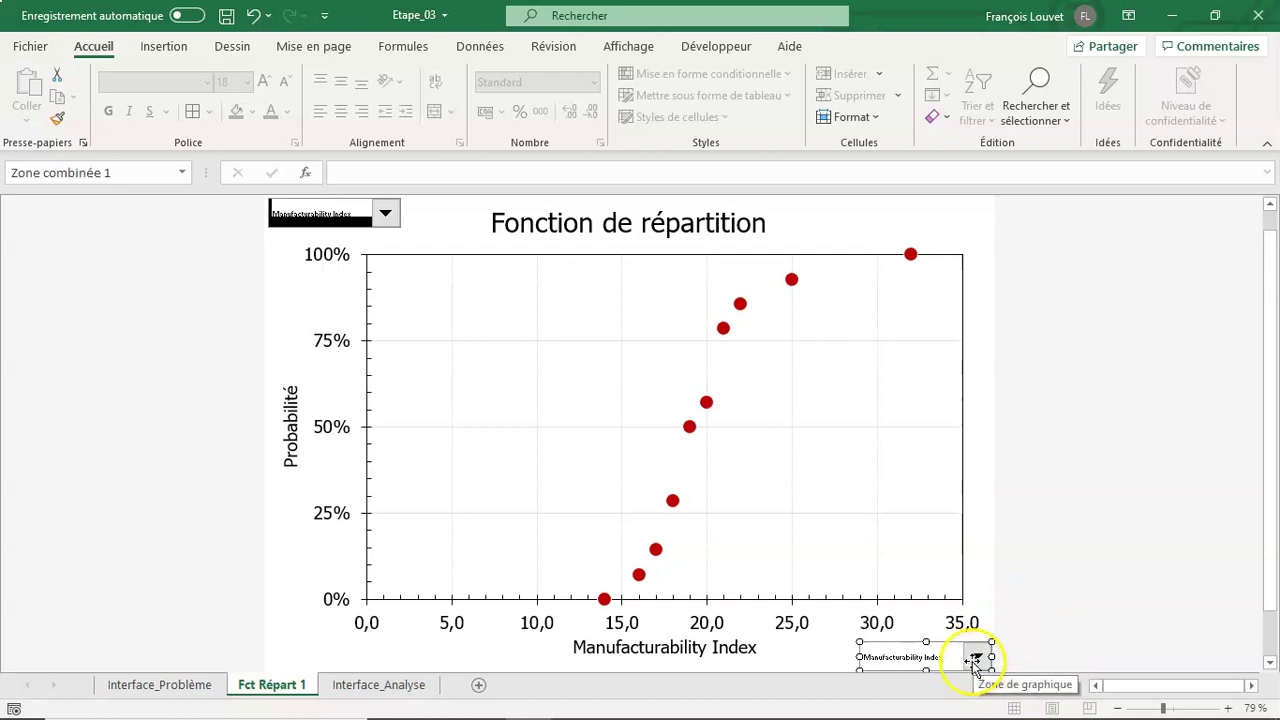
pyautogui.click(983, 586)
pyautogui.click(979, 661)
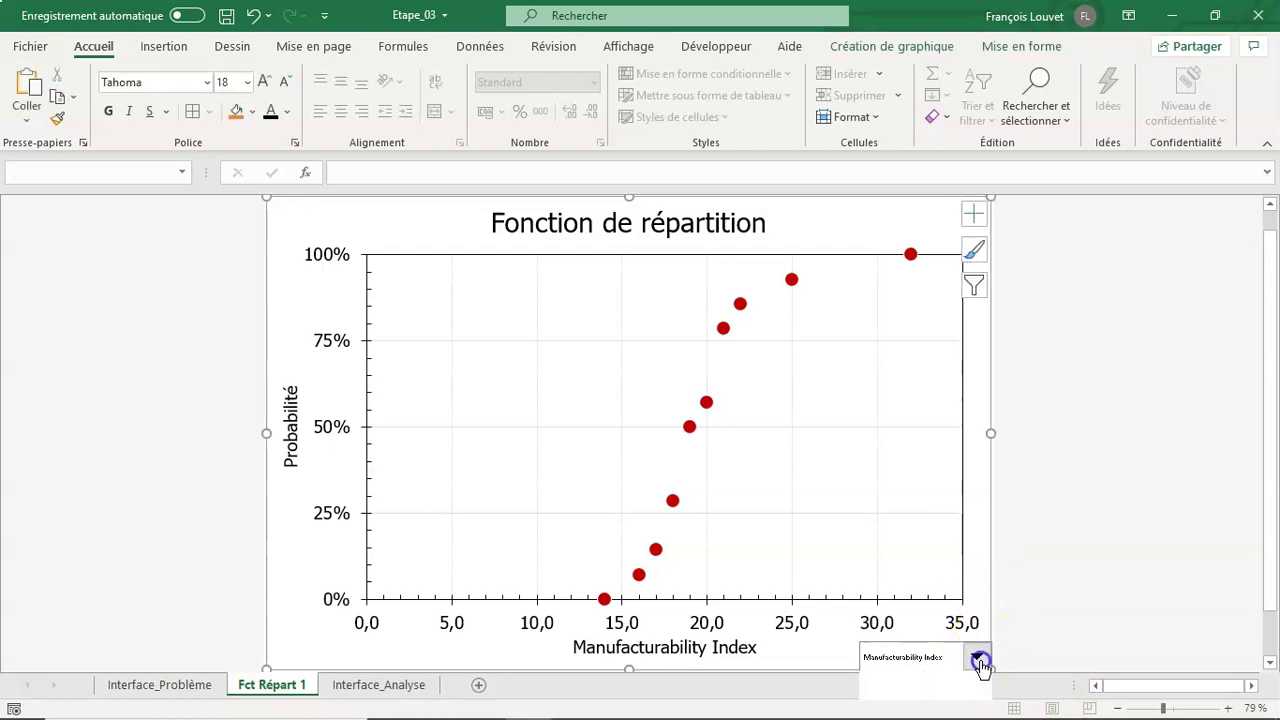
pyautogui.click(956, 686)
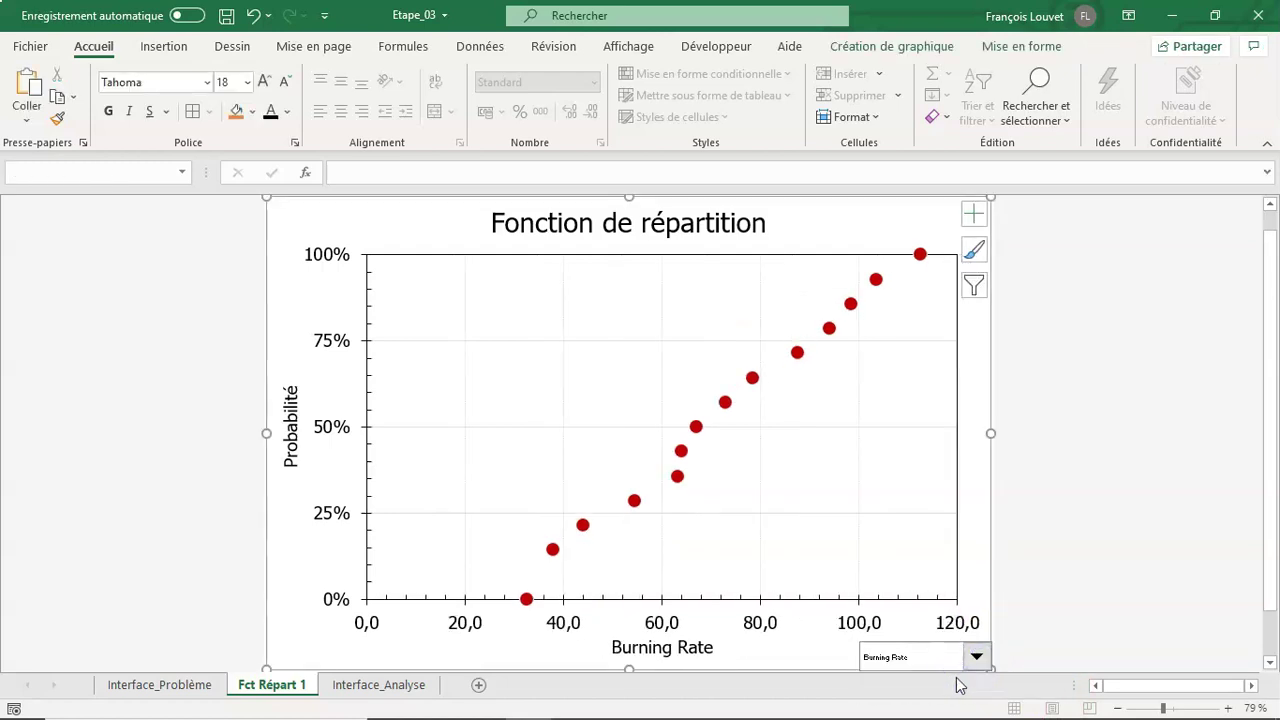
# Toggle the chart dropdown between Burning Rate and Std. Dev. of Burning Rate, finishing on Manufacturability Index
pyautogui.click(977, 658)
pyautogui.click(953, 686)
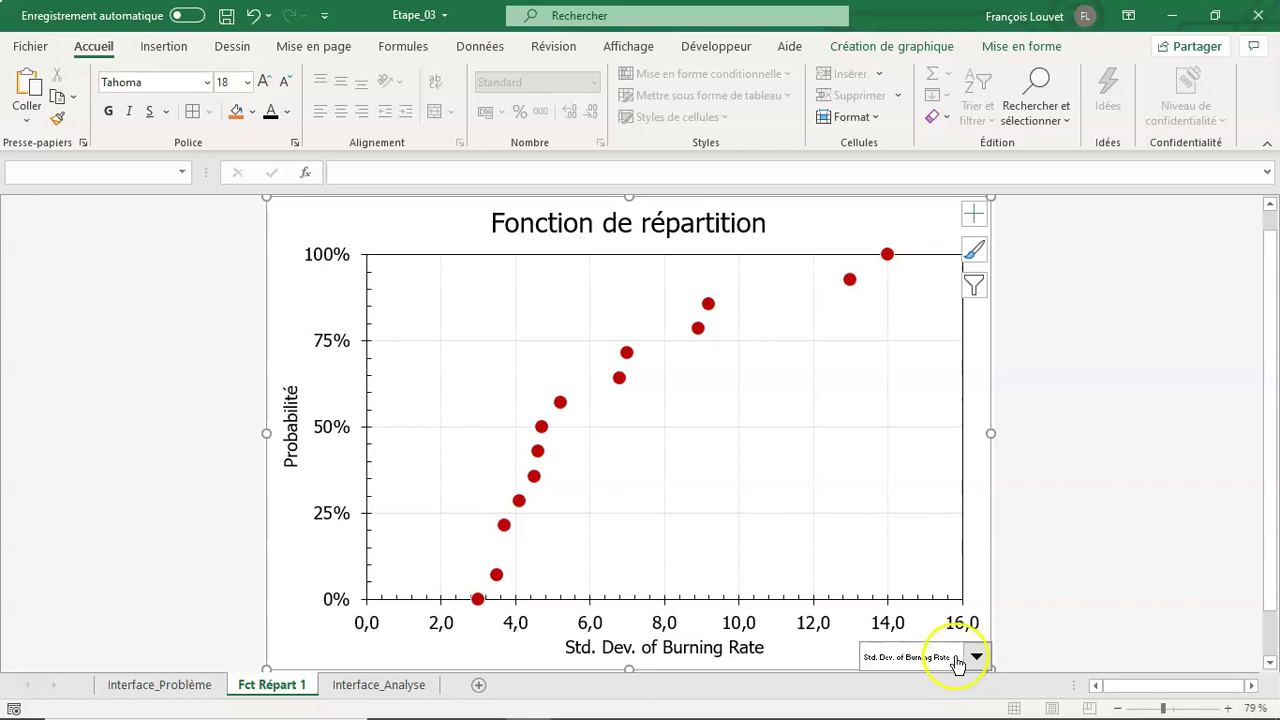
pyautogui.click(977, 658)
pyautogui.click(947, 677)
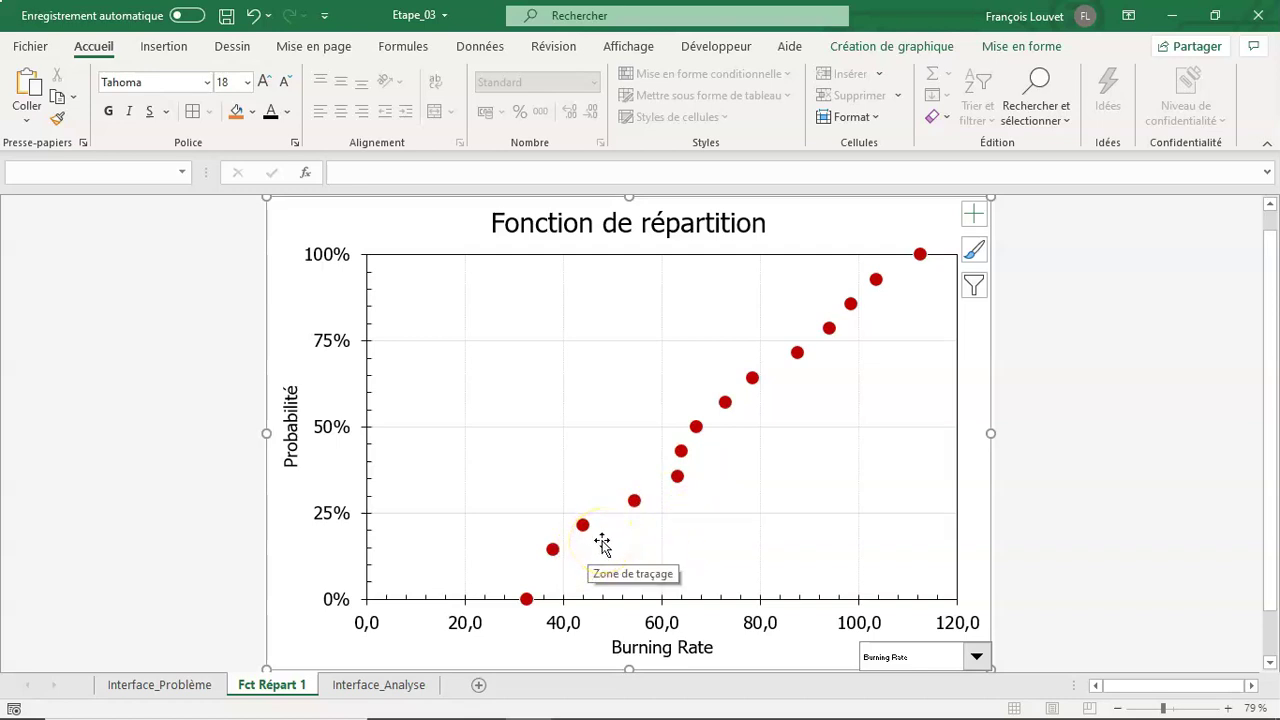
pyautogui.click(920, 658)
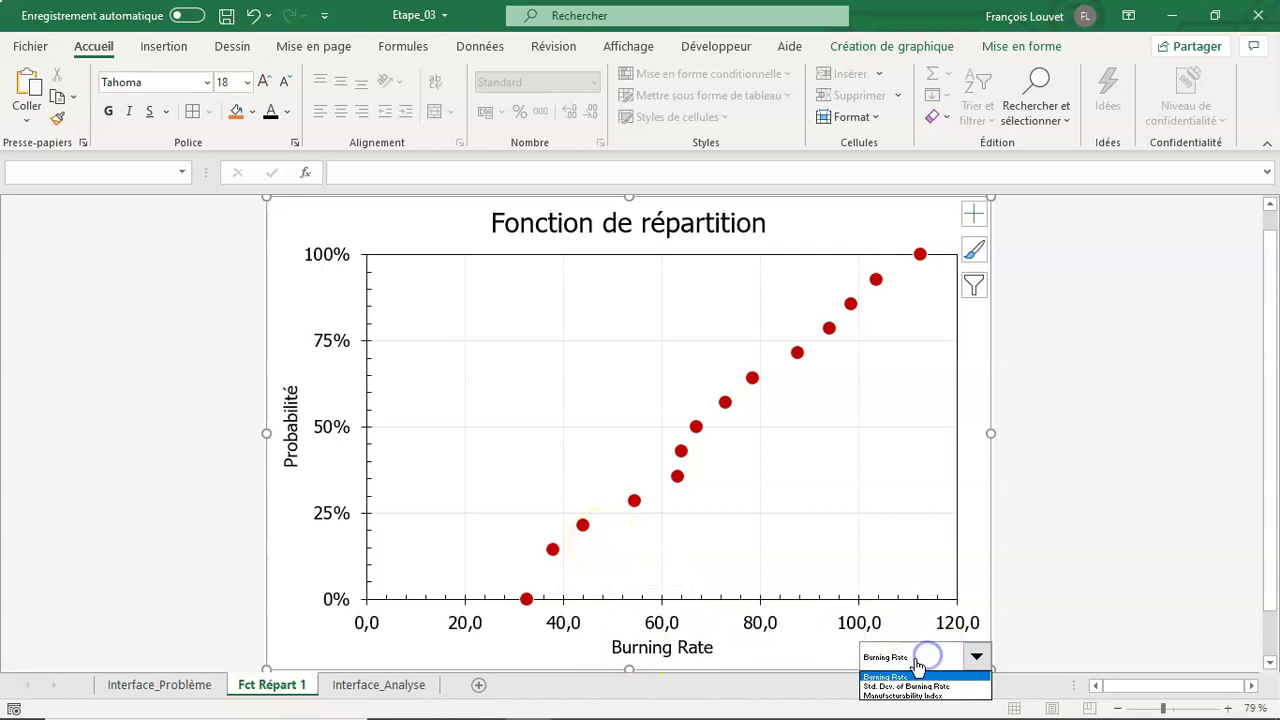
pyautogui.click(922, 686)
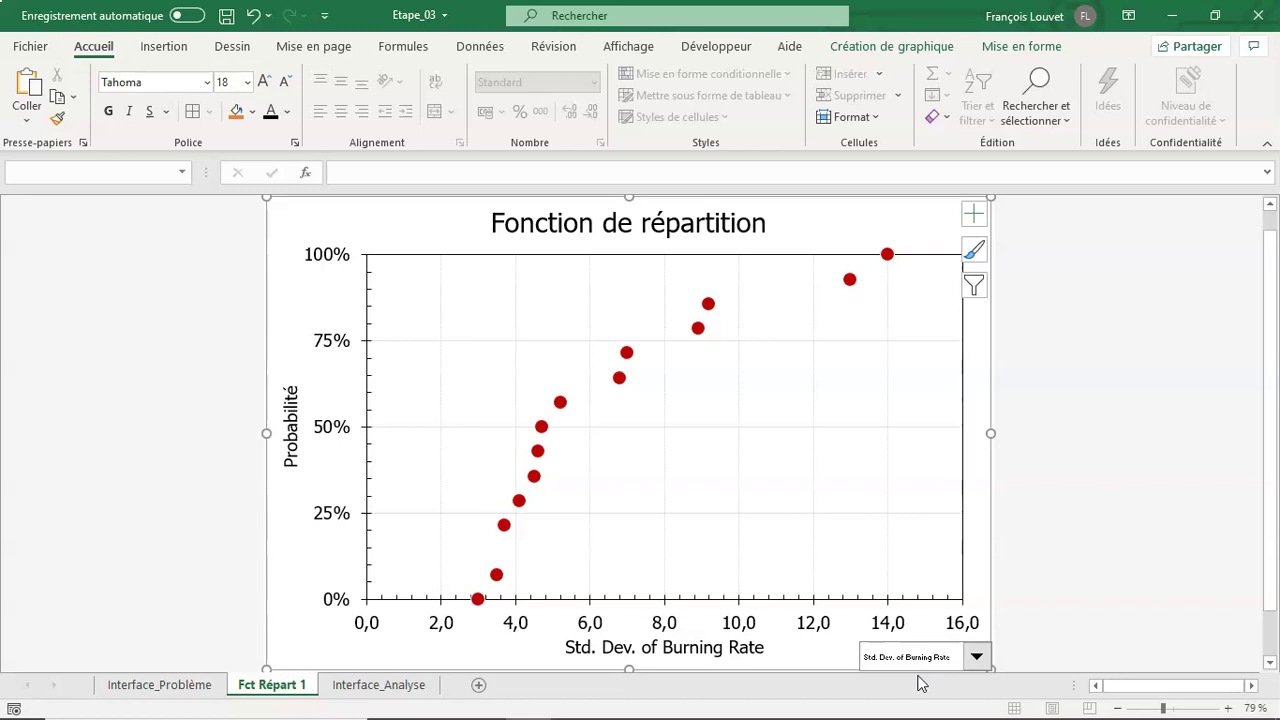
pyautogui.click(1075, 458)
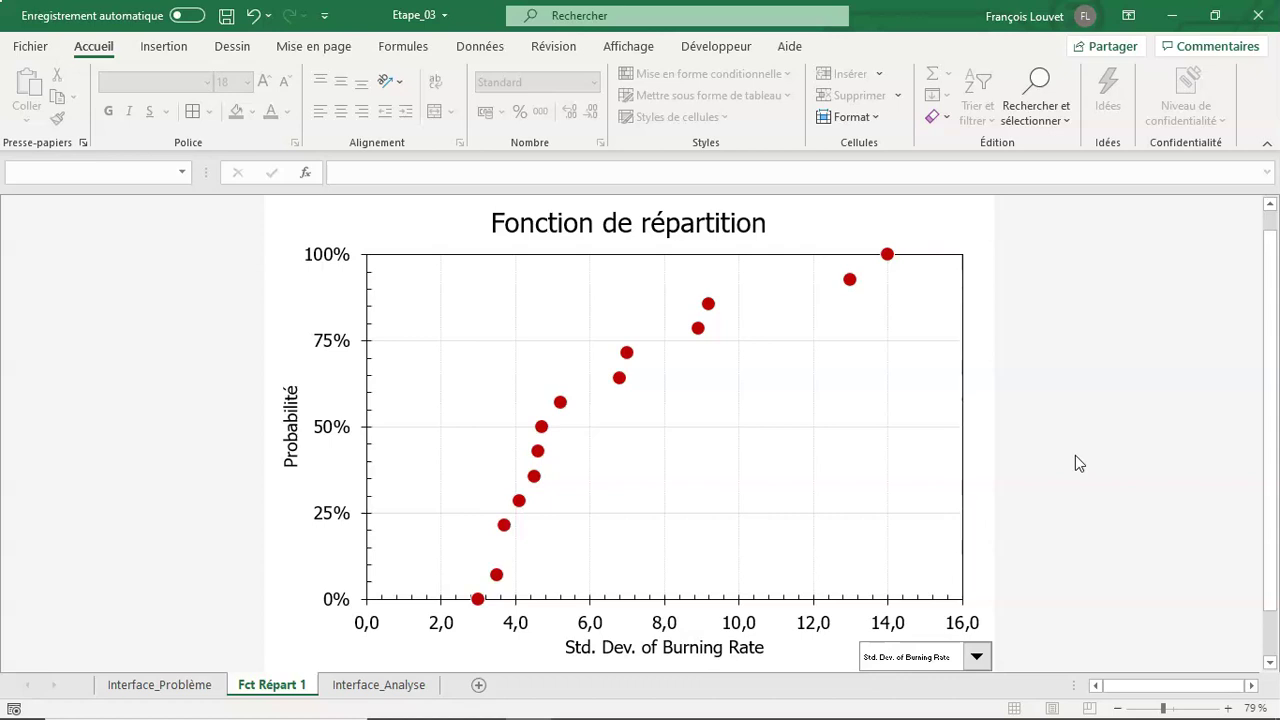
pyautogui.click(976, 656)
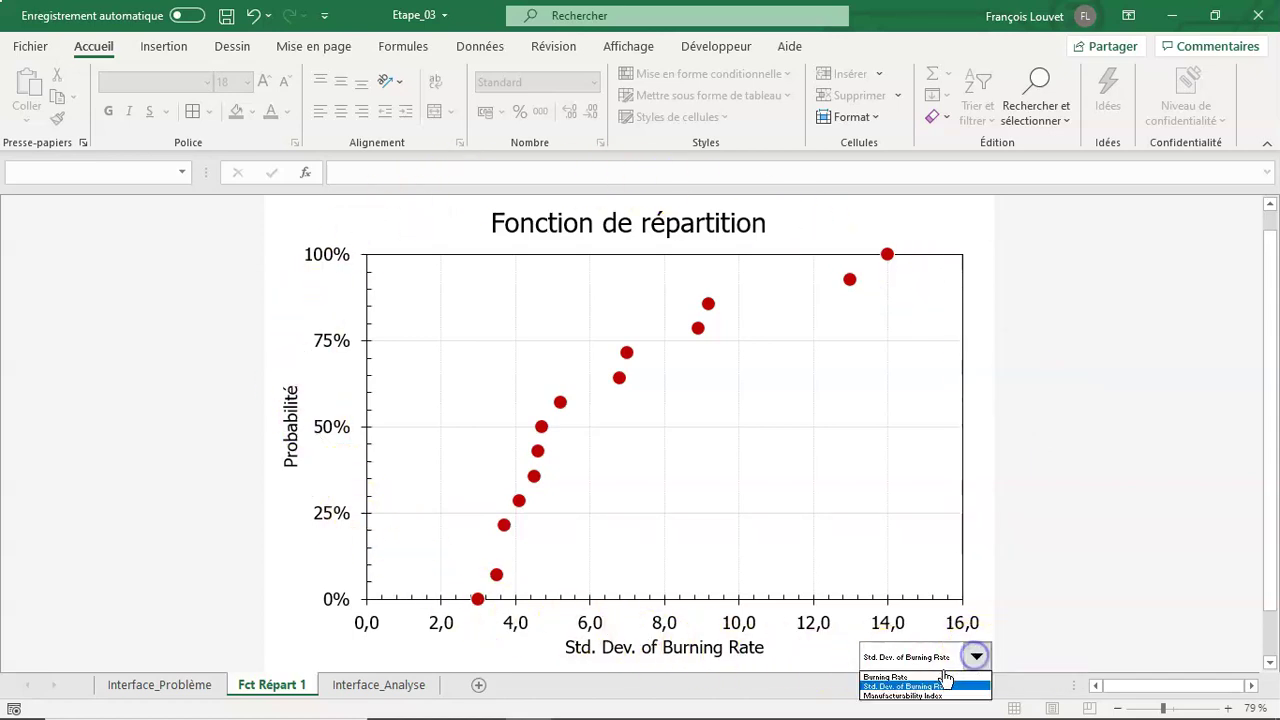
pyautogui.click(943, 677)
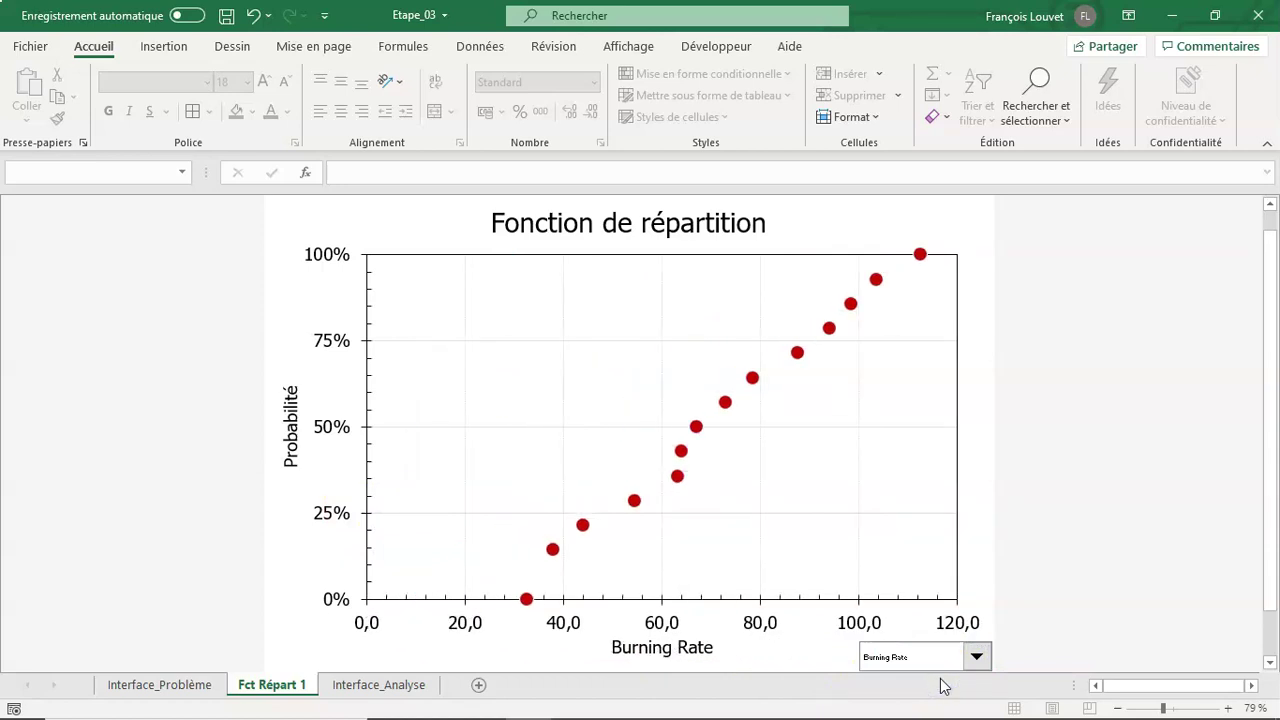
pyautogui.click(976, 656)
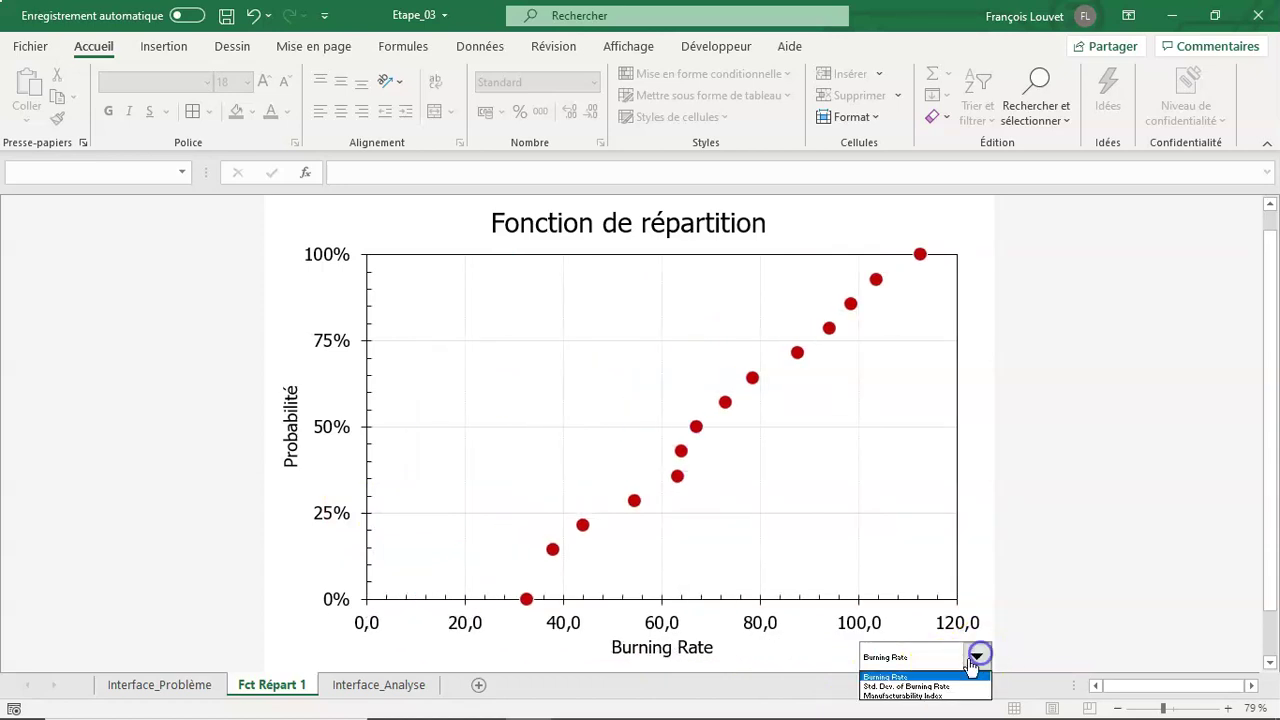
pyautogui.click(940, 688)
pyautogui.click(976, 656)
pyautogui.click(940, 695)
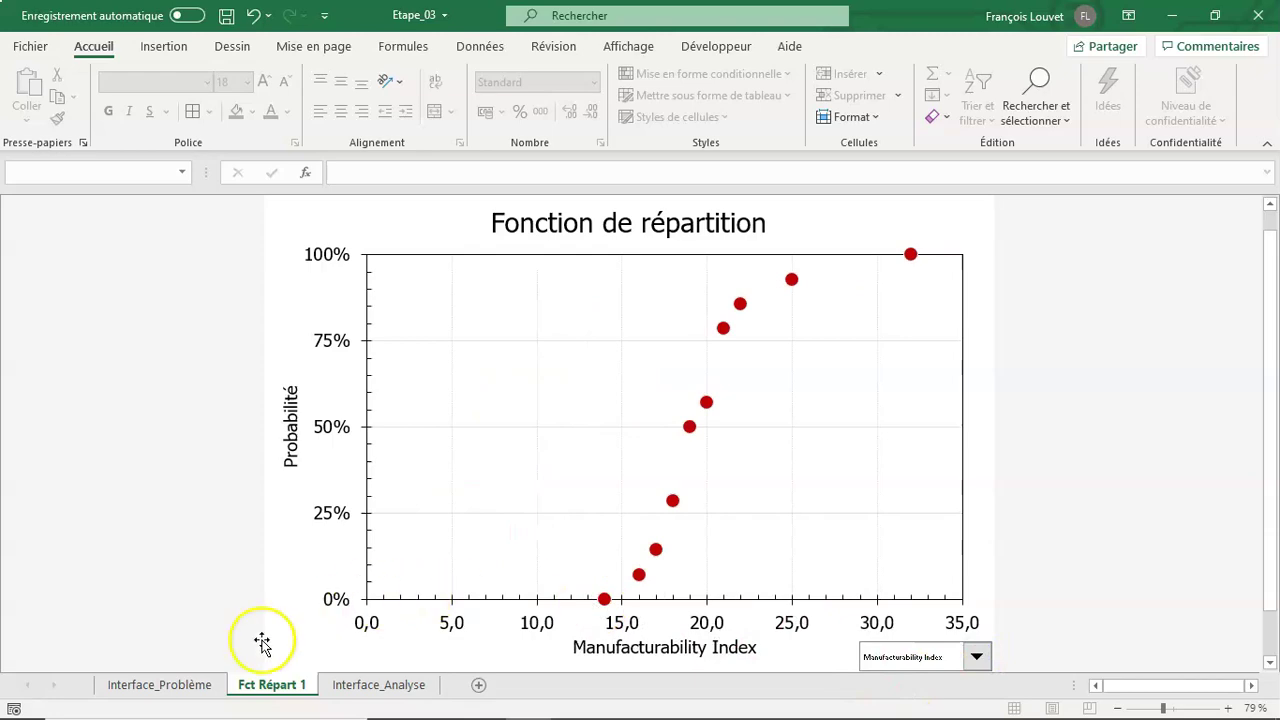